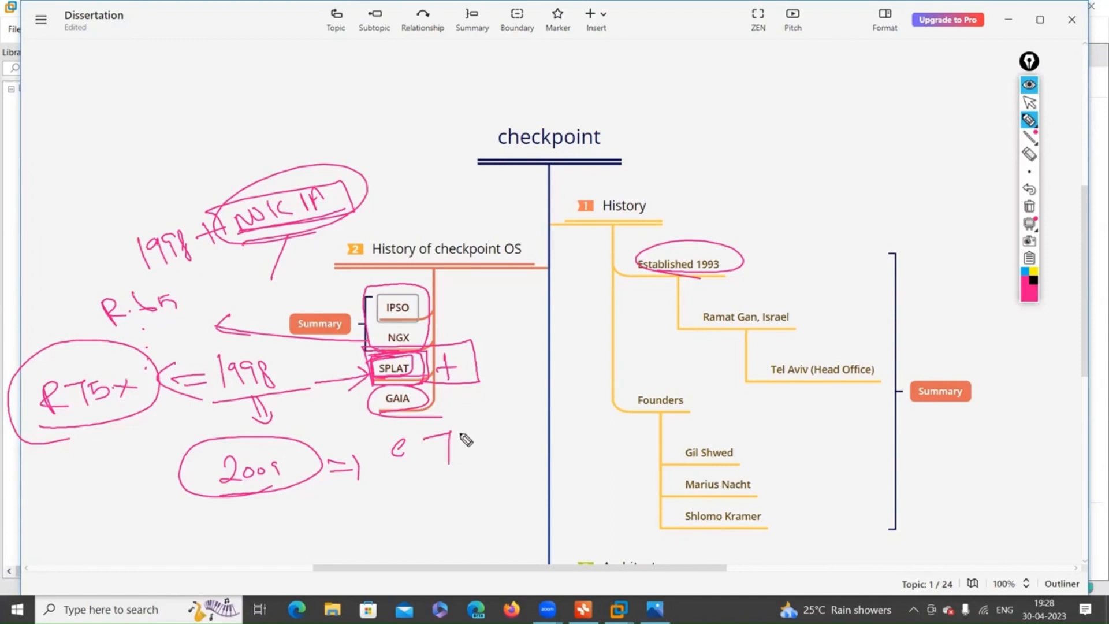
Correct the handwritten version to R76, then erase the circled 2009 note and the loop around GAIA.
drag(462, 429, 483, 455)
drag(397, 471, 418, 460)
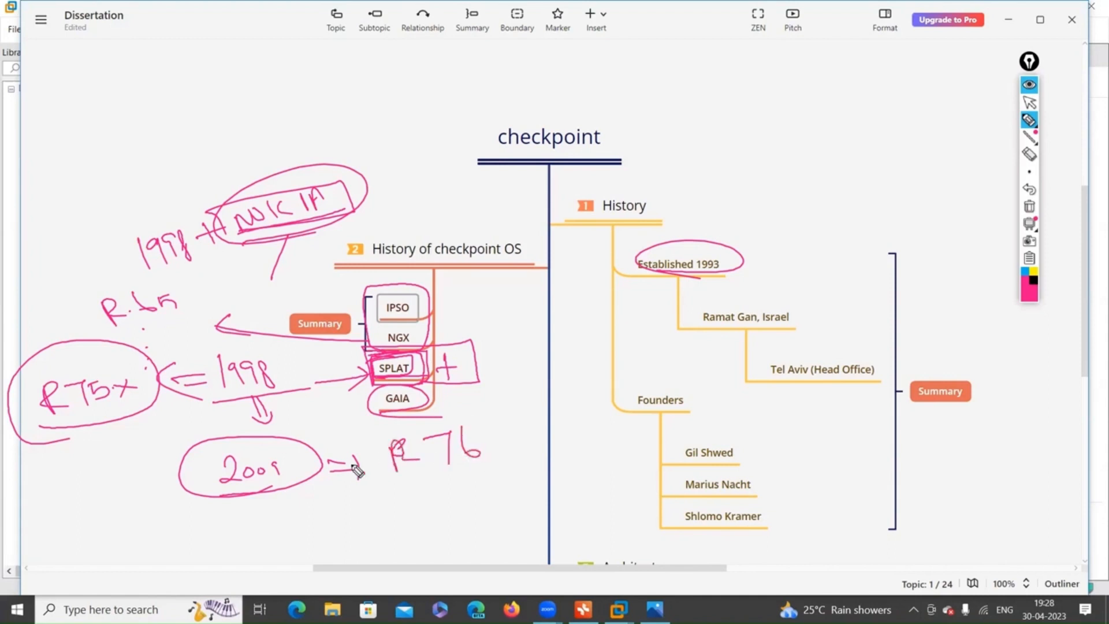
click(1029, 155)
mouse_move(295, 456)
mouse_down()
mouse_move(248, 493)
mouse_move(213, 483)
mouse_move(356, 481)
mouse_move(397, 459)
mouse_move(458, 462)
mouse_up()
mouse_move(406, 414)
mouse_down()
mouse_move(414, 421)
mouse_move(398, 421)
mouse_move(388, 396)
mouse_move(401, 421)
mouse_move(420, 414)
mouse_up()
Draw a pink double arrow left from GAIA and handwrite R76. and R81.x below it.
click(1029, 120)
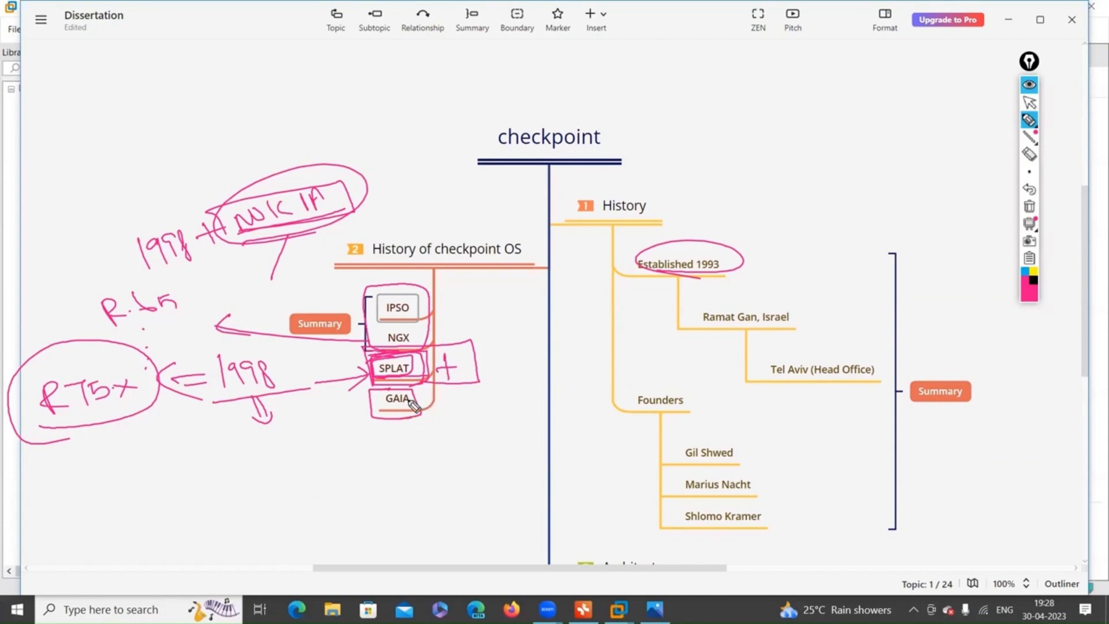
mouse_move(313, 411)
mouse_down()
mouse_move(360, 406)
mouse_move(342, 426)
mouse_up()
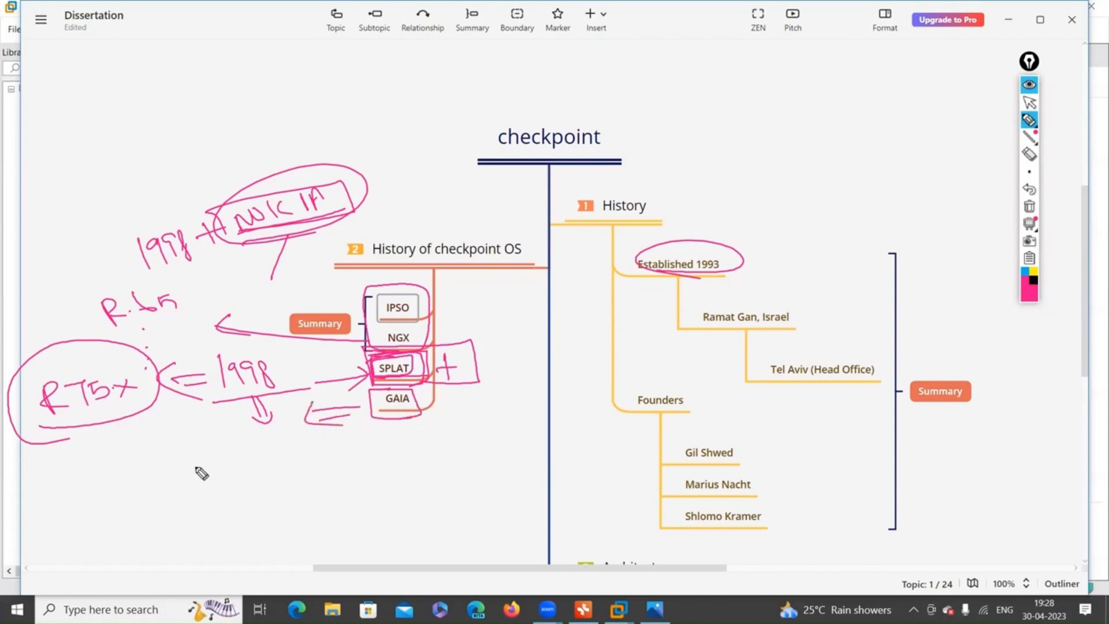
mouse_move(199, 475)
mouse_down()
mouse_move(203, 486)
mouse_move(251, 486)
mouse_up()
click(275, 484)
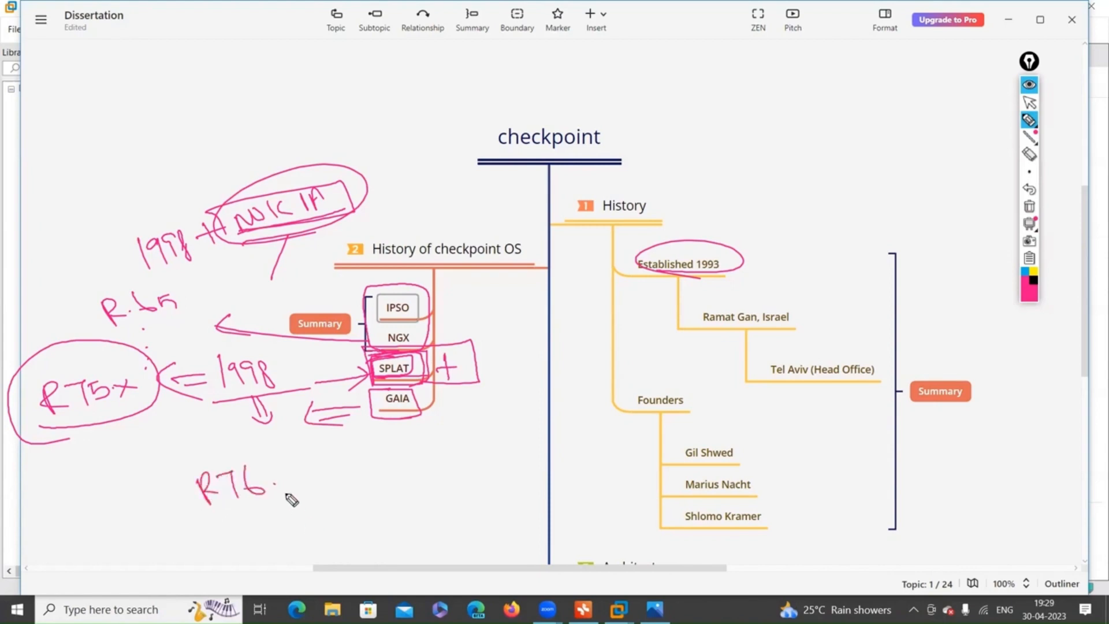
drag(232, 547, 233, 570)
mouse_move(232, 548)
mouse_down()
mouse_move(259, 570)
mouse_move(283, 547)
mouse_move(305, 565)
mouse_move(349, 562)
mouse_move(321, 564)
mouse_up()
click(314, 557)
Bracket R76. and R81.x with braces and arrows up to GAIA, then clear all the ink.
mouse_move(324, 471)
mouse_down()
mouse_move(380, 574)
mouse_move(364, 576)
mouse_up()
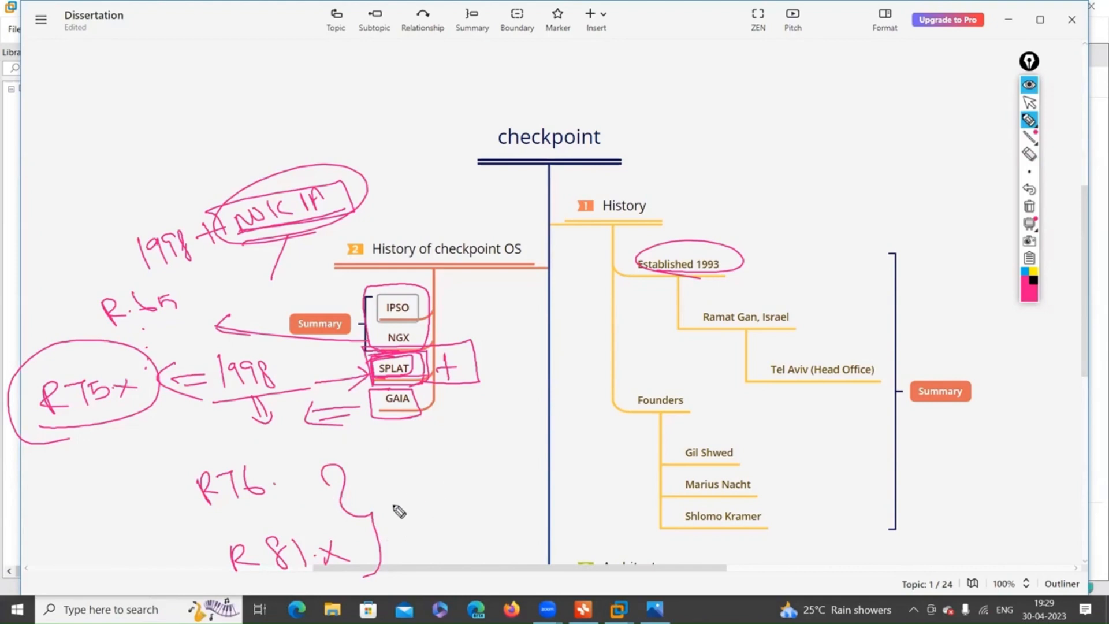
drag(370, 500, 386, 423)
mouse_move(397, 512)
mouse_down()
mouse_move(397, 421)
mouse_move(386, 421)
mouse_up()
drag(396, 420, 426, 460)
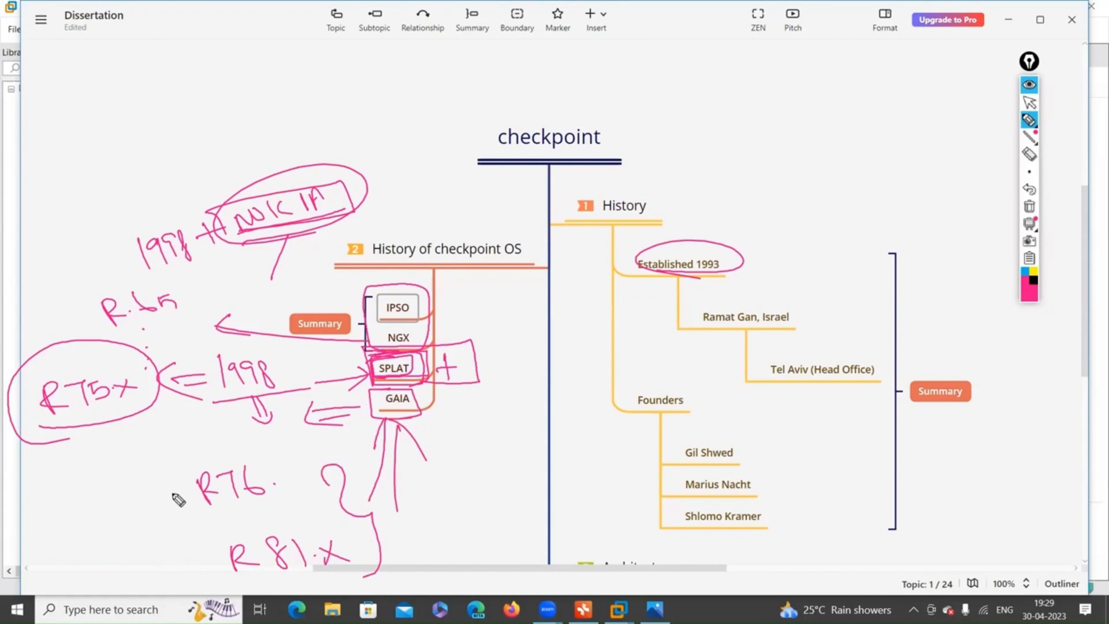
mouse_move(176, 471)
mouse_down()
mouse_move(172, 548)
mouse_move(208, 598)
mouse_up()
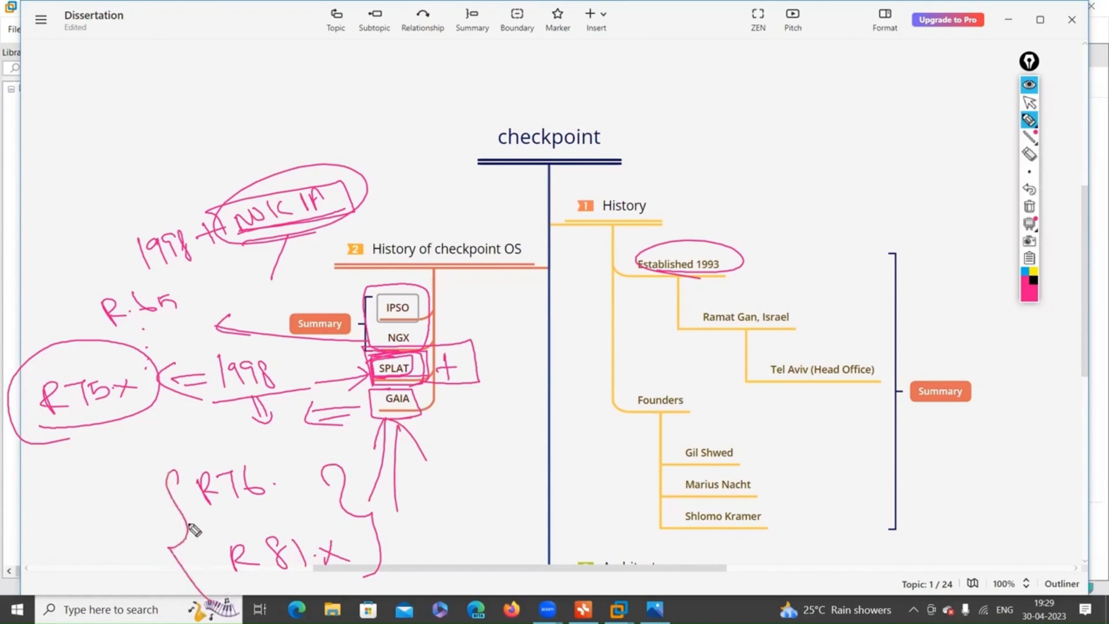
drag(186, 515, 328, 494)
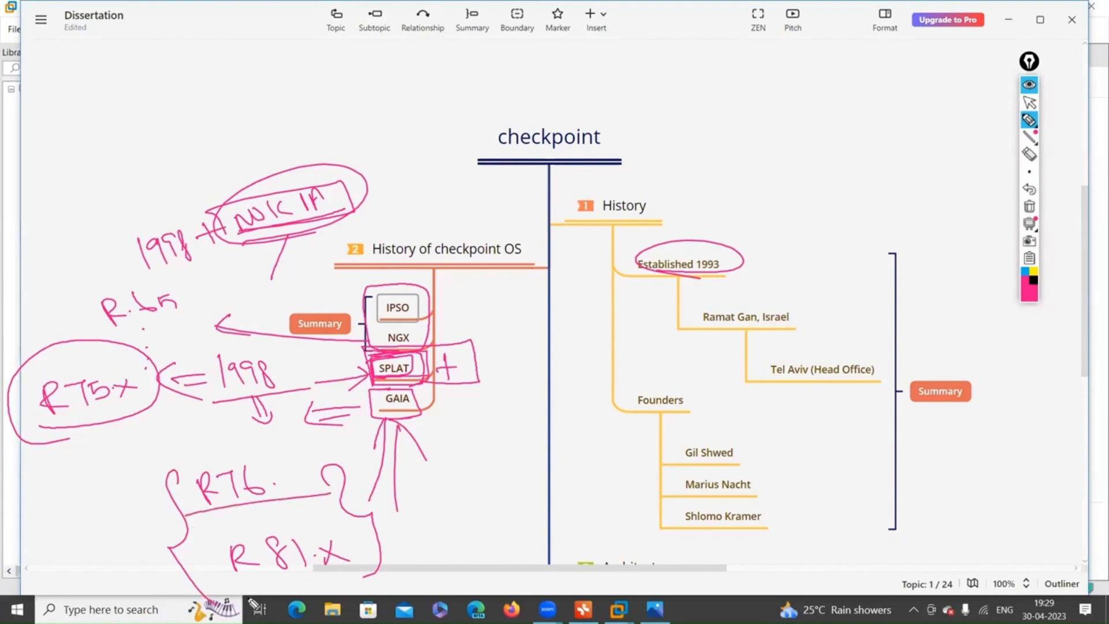
mouse_move(223, 509)
mouse_down()
mouse_move(330, 493)
mouse_move(212, 526)
mouse_up()
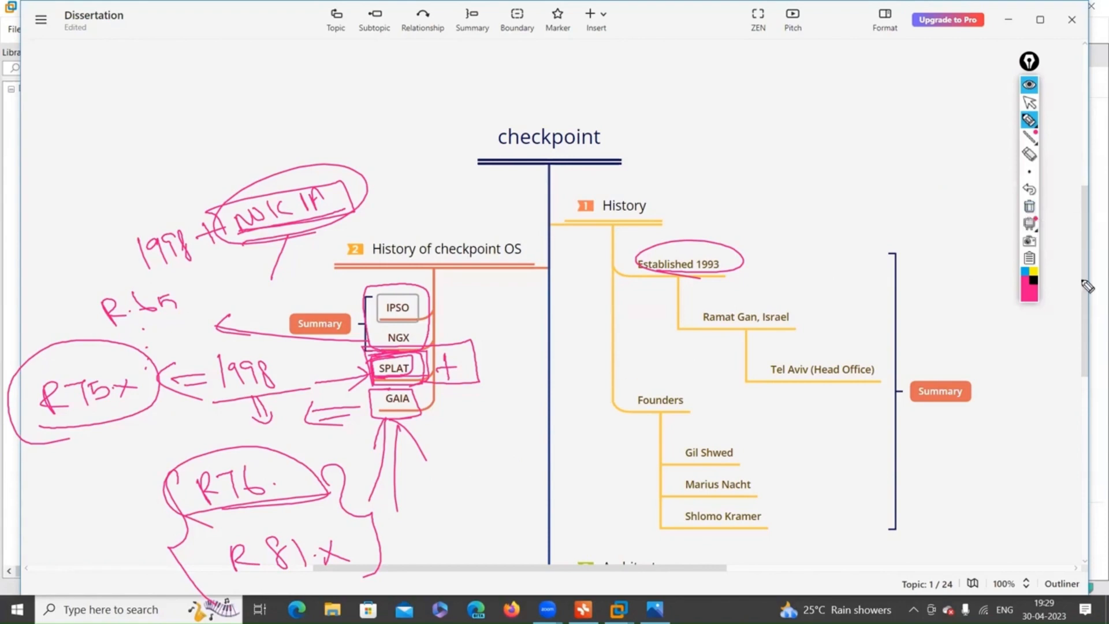
click(1031, 212)
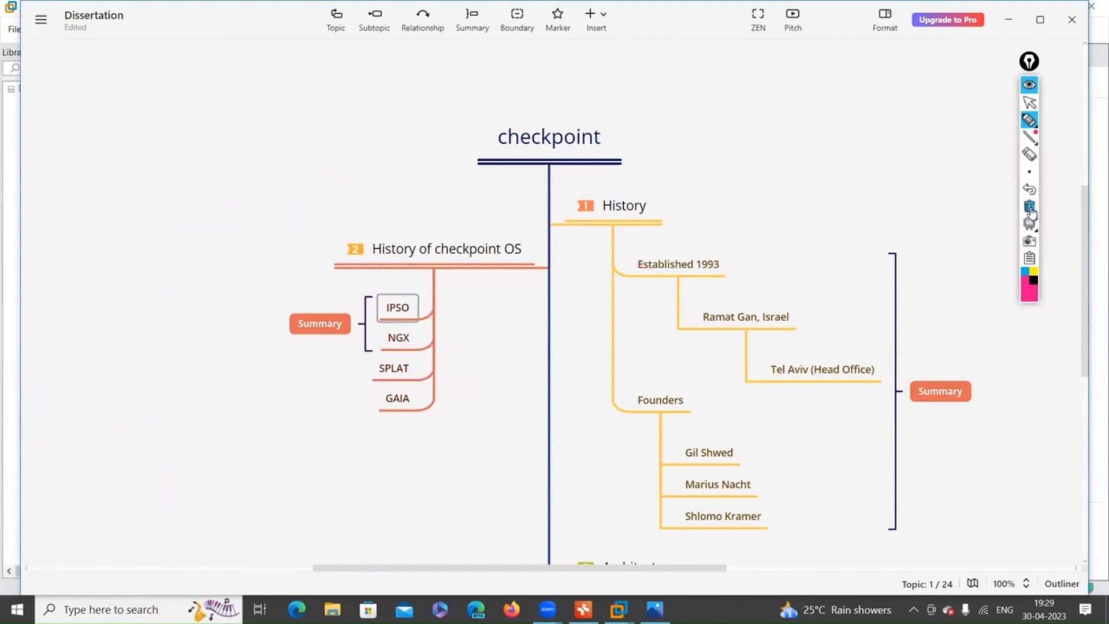
Mark beside IPSO and NGX and box GAIA in ink, then clear the canvas.
drag(443, 305, 437, 364)
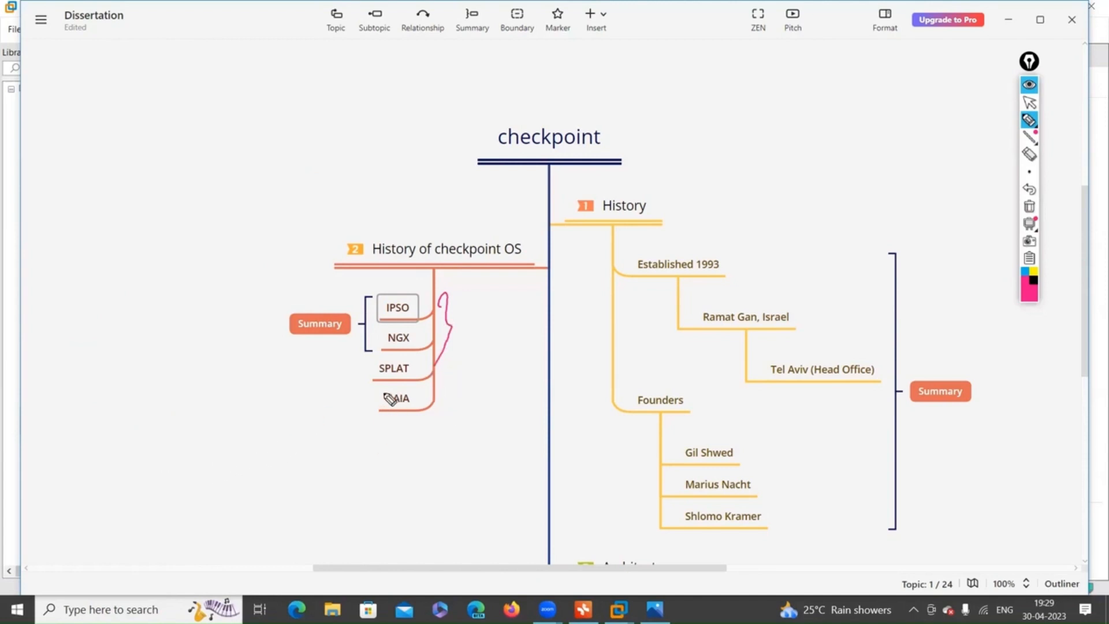
mouse_move(396, 387)
mouse_down()
mouse_move(357, 420)
mouse_move(442, 421)
mouse_up()
mouse_move(398, 386)
mouse_down()
mouse_move(439, 386)
mouse_move(440, 426)
mouse_up()
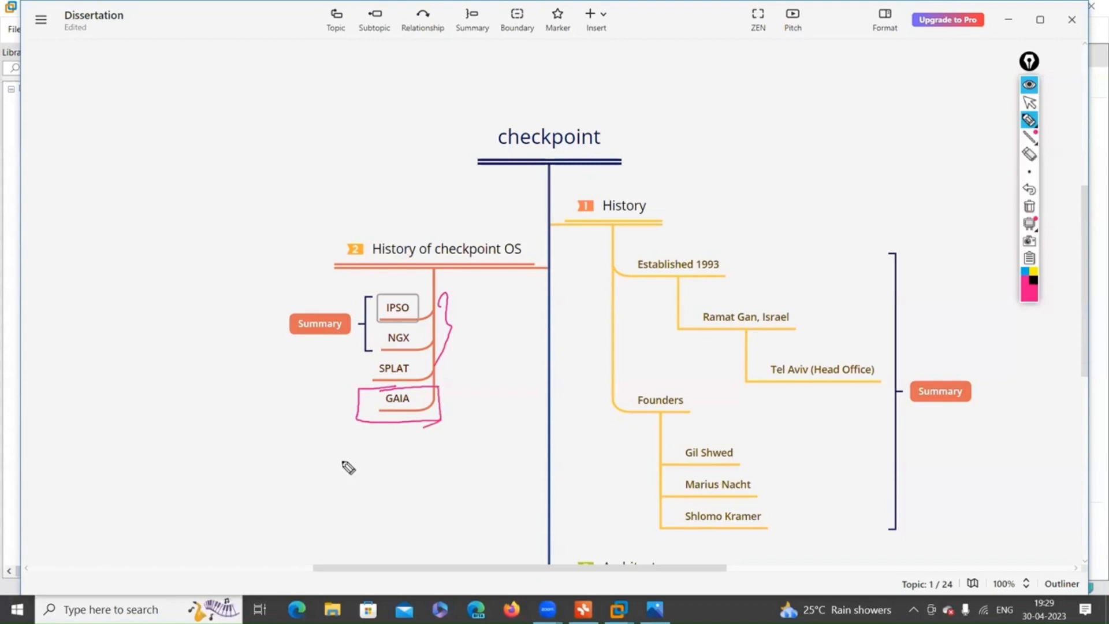
click(1030, 208)
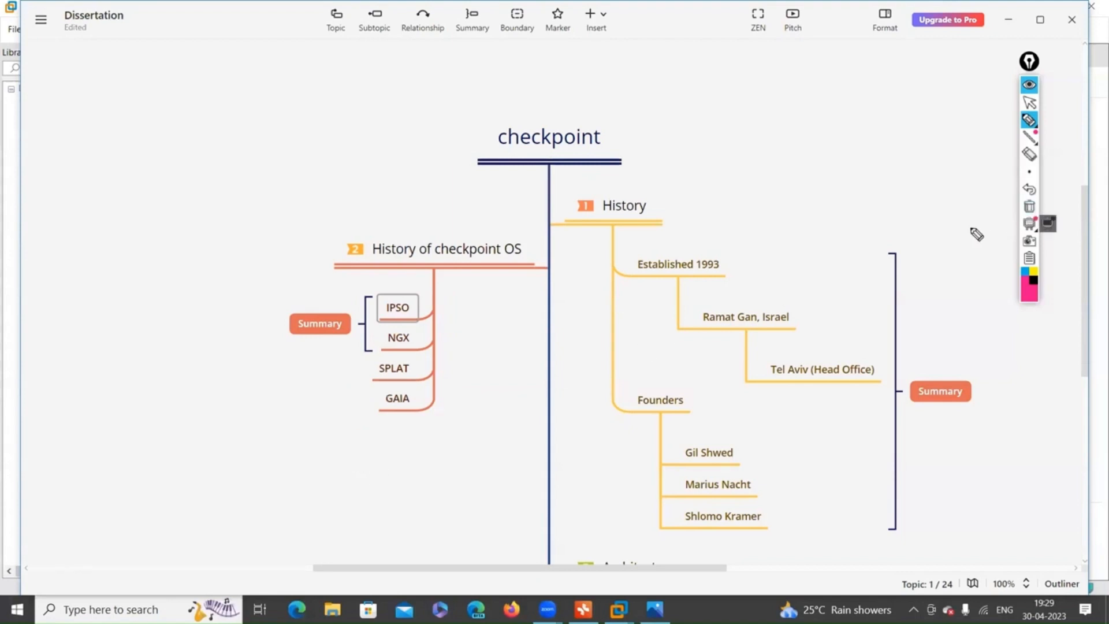
Leave drawing mode, scroll down to the Architecture topic, and pick the pink pen again.
click(1030, 103)
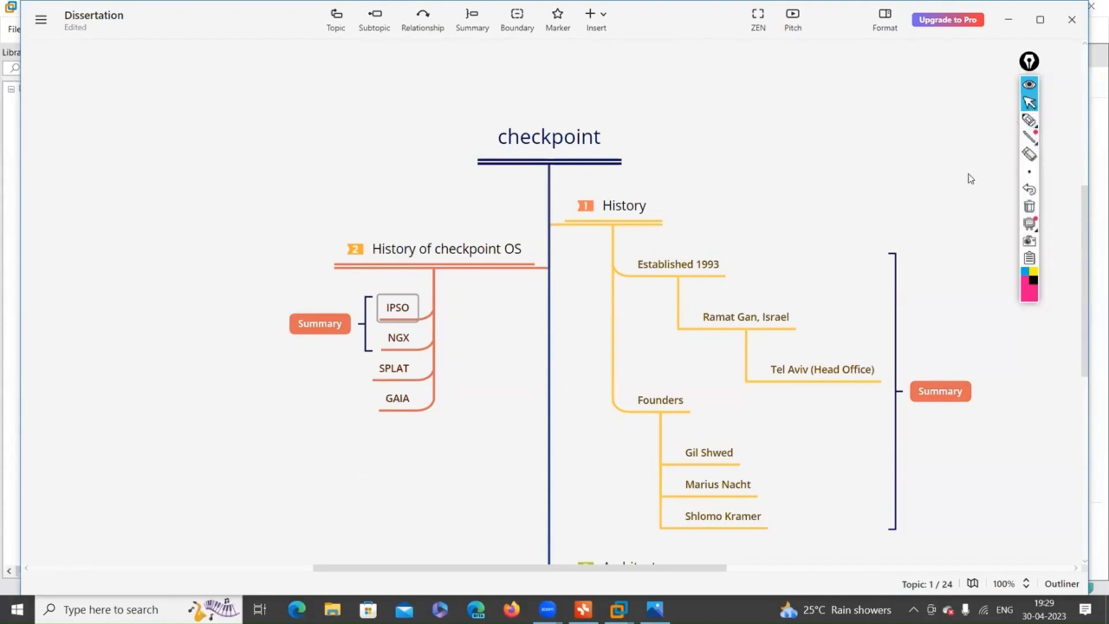
scroll(971, 179, down, 5)
scroll(962, 214, down, 5)
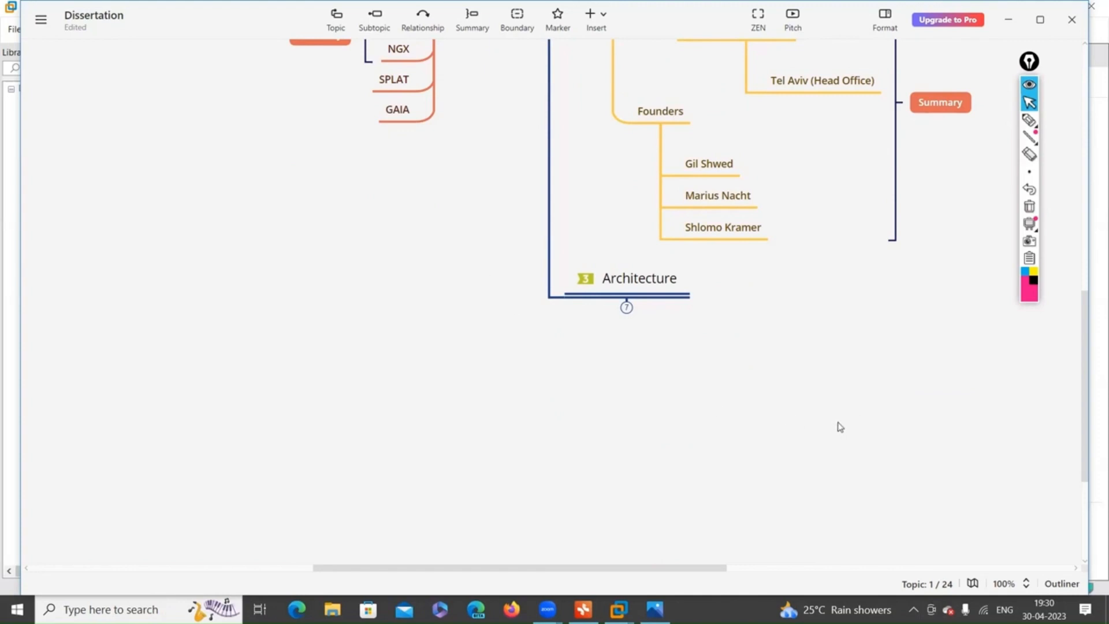
click(1031, 123)
Circle Architecture and draw an arrow pointing at it, then clear the ink.
mouse_move(582, 309)
mouse_down()
mouse_move(745, 287)
mouse_move(563, 295)
mouse_up()
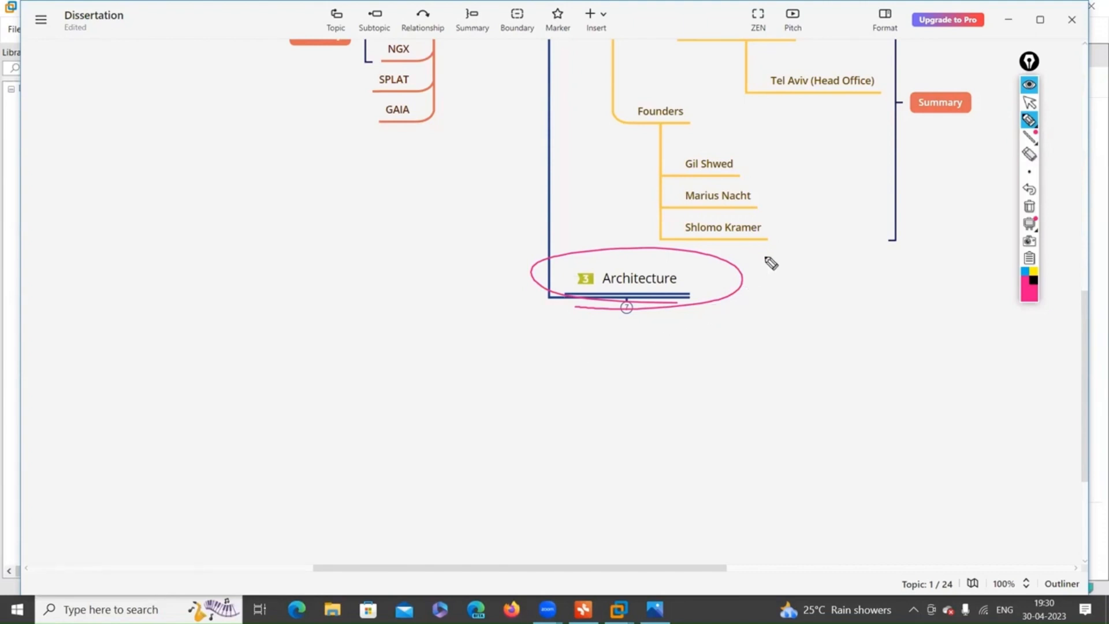
mouse_move(786, 264)
mouse_down()
mouse_move(754, 271)
mouse_move(786, 307)
mouse_up()
mouse_move(1033, 139)
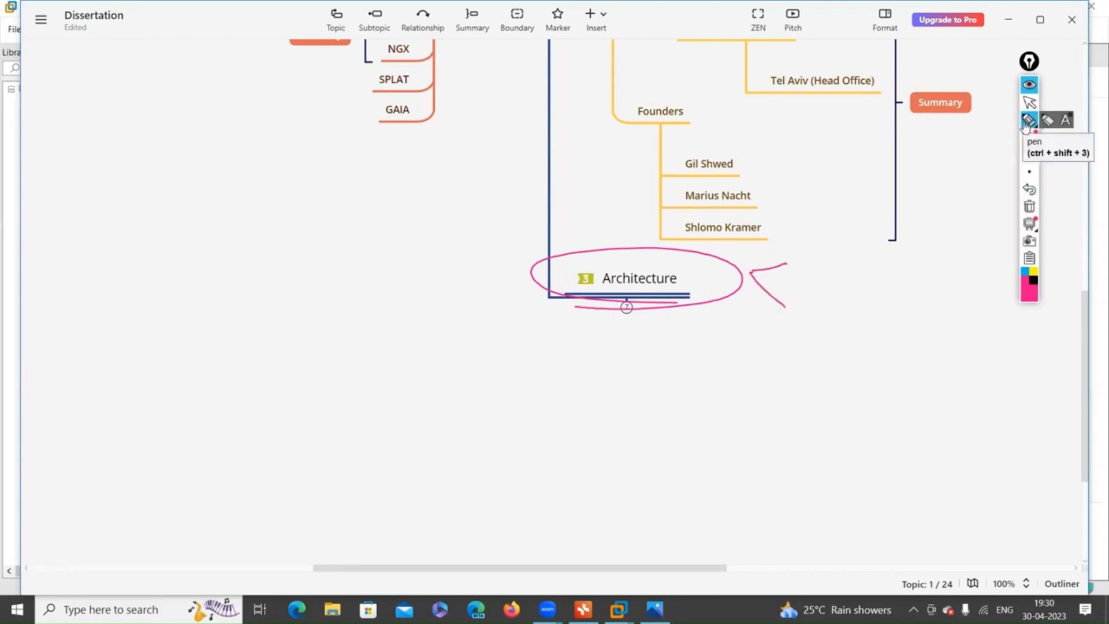
click(1029, 208)
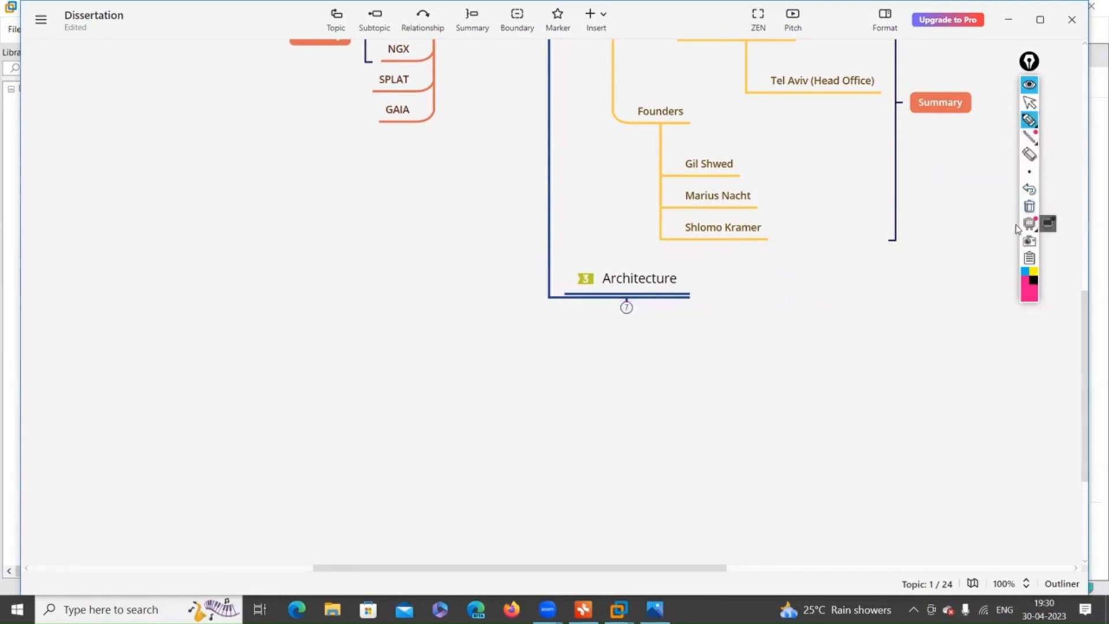
Redraw a pink loop around the Architecture topic, then clear it again.
mouse_move(1030, 145)
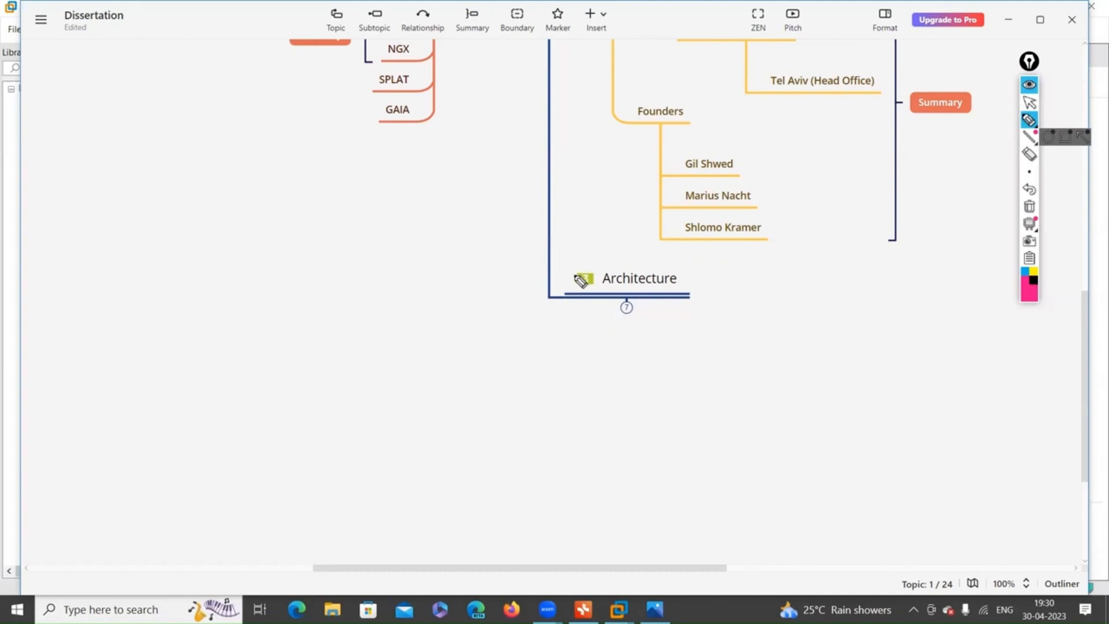
drag(564, 267, 584, 293)
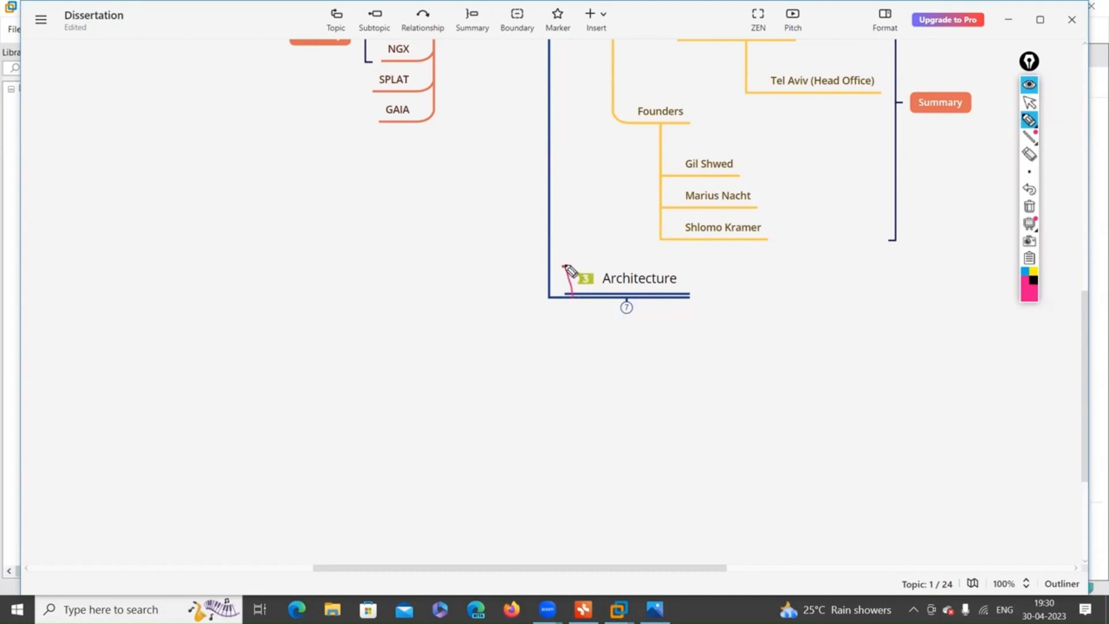
mouse_move(564, 266)
mouse_down()
mouse_move(696, 277)
mouse_move(572, 316)
mouse_up()
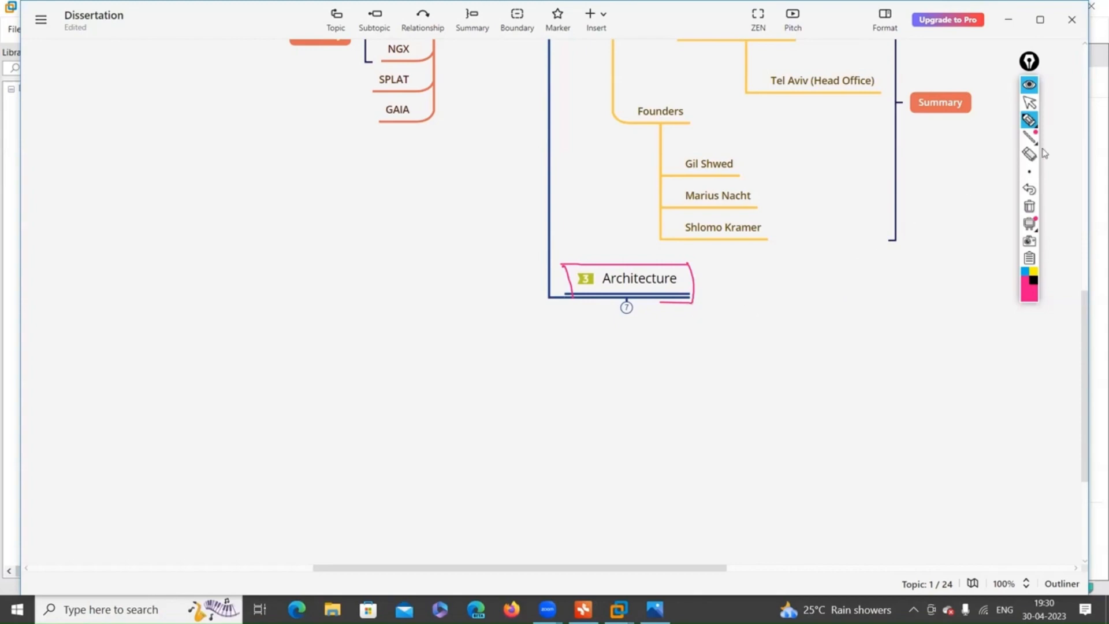
click(1029, 209)
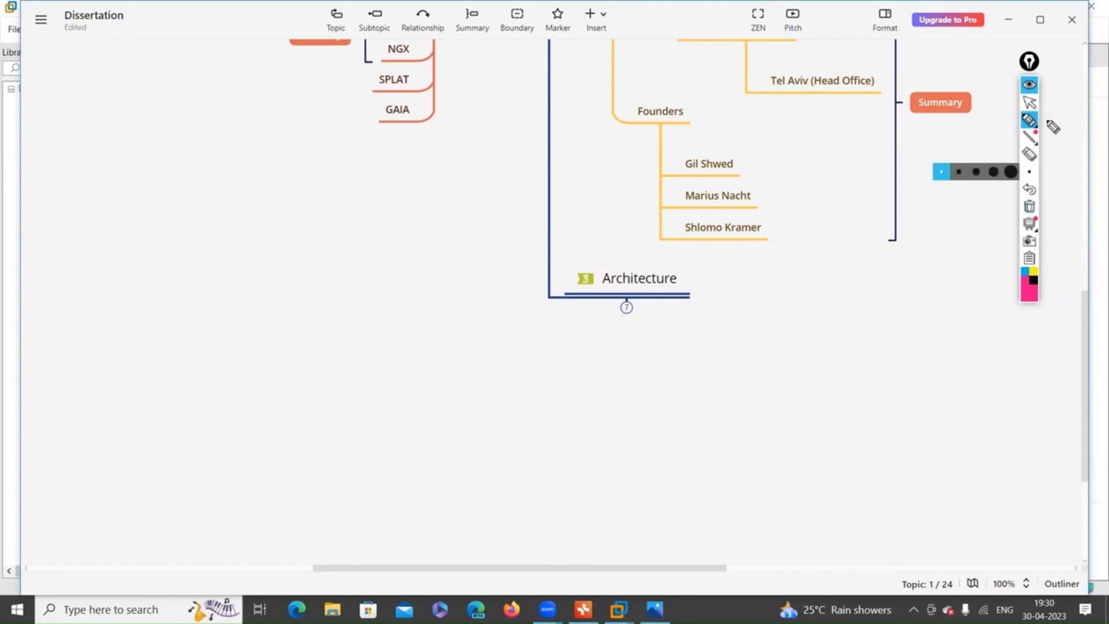
Outline Architecture and draw two branch lines labelled '2 tier' and '3 tier'.
mouse_move(588, 294)
mouse_down()
mouse_move(576, 293)
mouse_move(684, 296)
mouse_move(660, 264)
mouse_move(572, 300)
mouse_up()
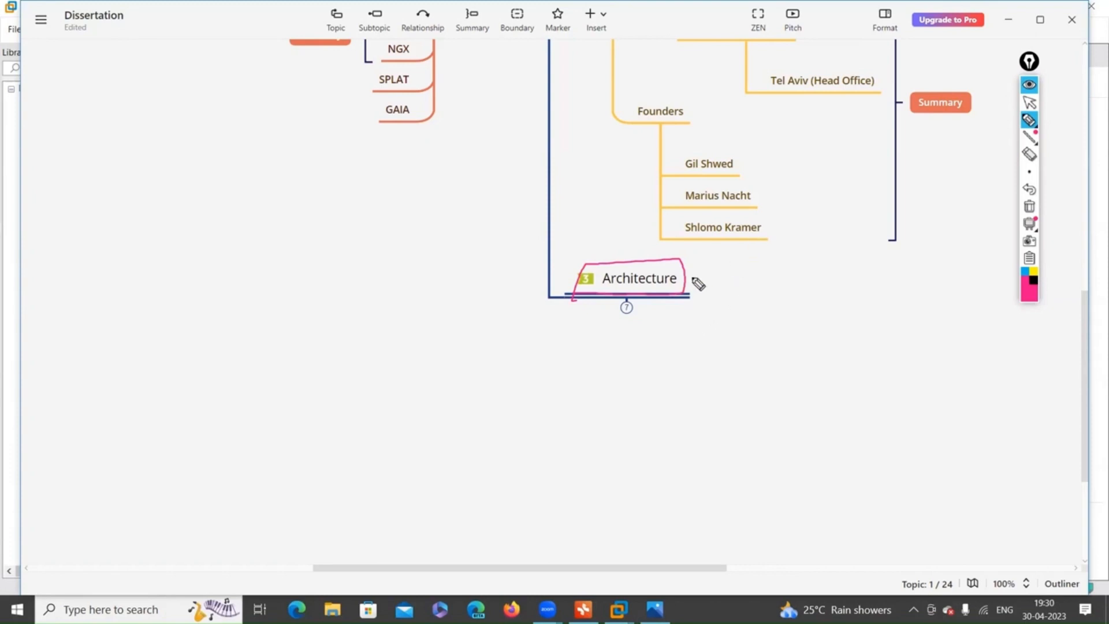
drag(693, 271, 755, 265)
drag(691, 282, 752, 316)
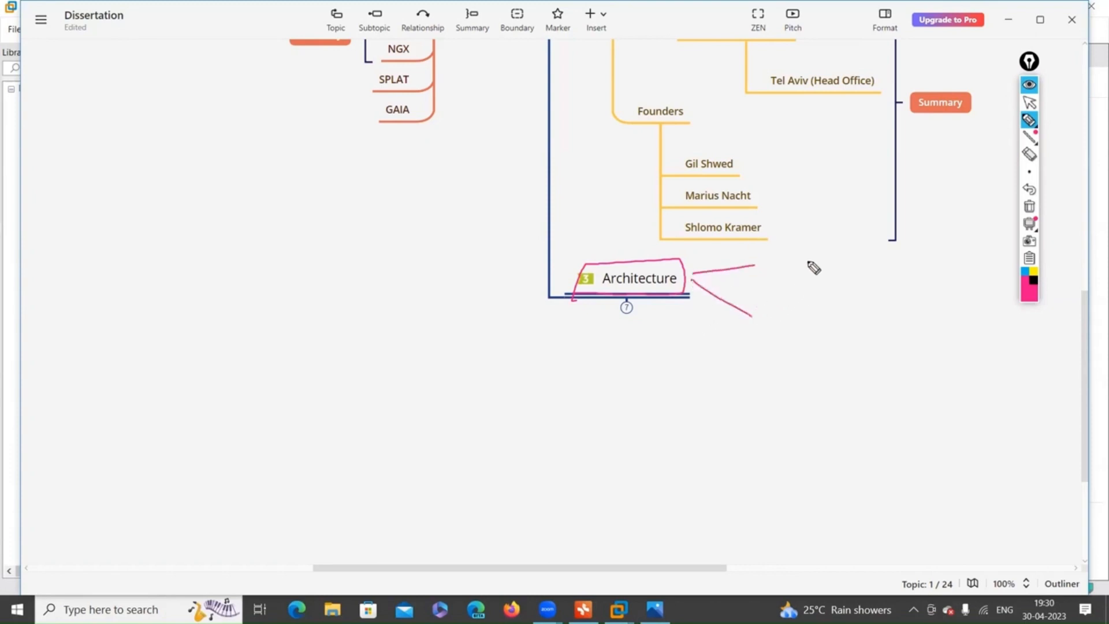
drag(779, 252, 806, 264)
mouse_move(795, 261)
mouse_down()
mouse_move(832, 249)
mouse_move(841, 259)
mouse_up()
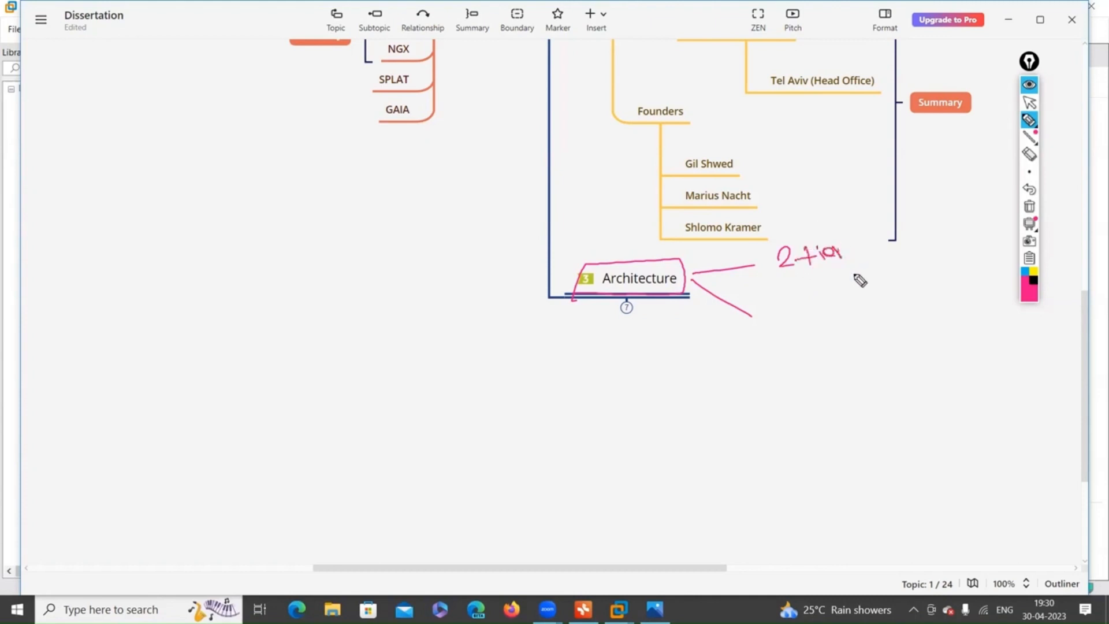
mouse_move(790, 309)
mouse_down()
mouse_move(802, 312)
mouse_move(792, 331)
mouse_move(833, 319)
mouse_up()
drag(825, 316, 872, 312)
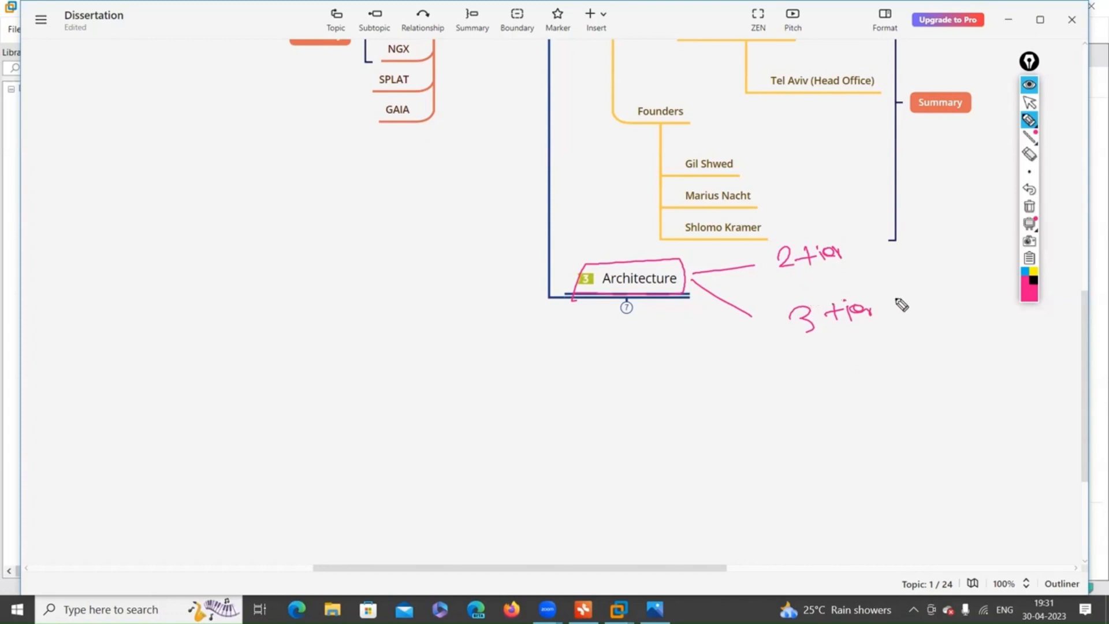
Annotate the tiers with arrows to 'Small', 'mid' and 'Enterprise', and box the 3 tier label.
drag(773, 276, 859, 267)
drag(802, 345, 880, 339)
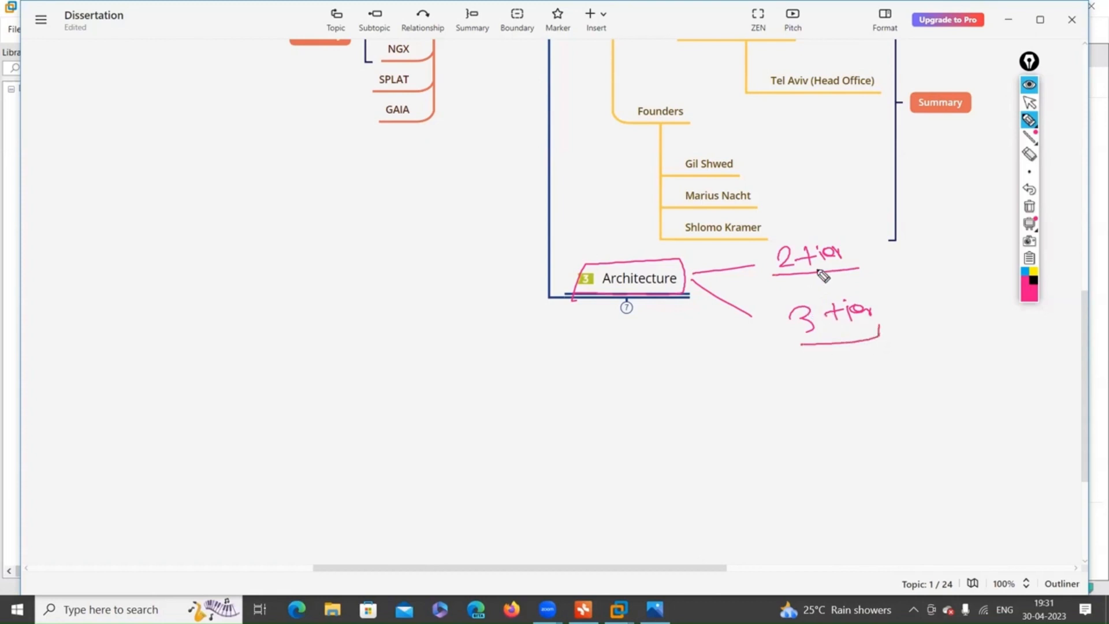
mouse_move(766, 239)
mouse_down()
mouse_move(767, 283)
mouse_move(854, 231)
mouse_move(843, 275)
mouse_move(911, 225)
mouse_up()
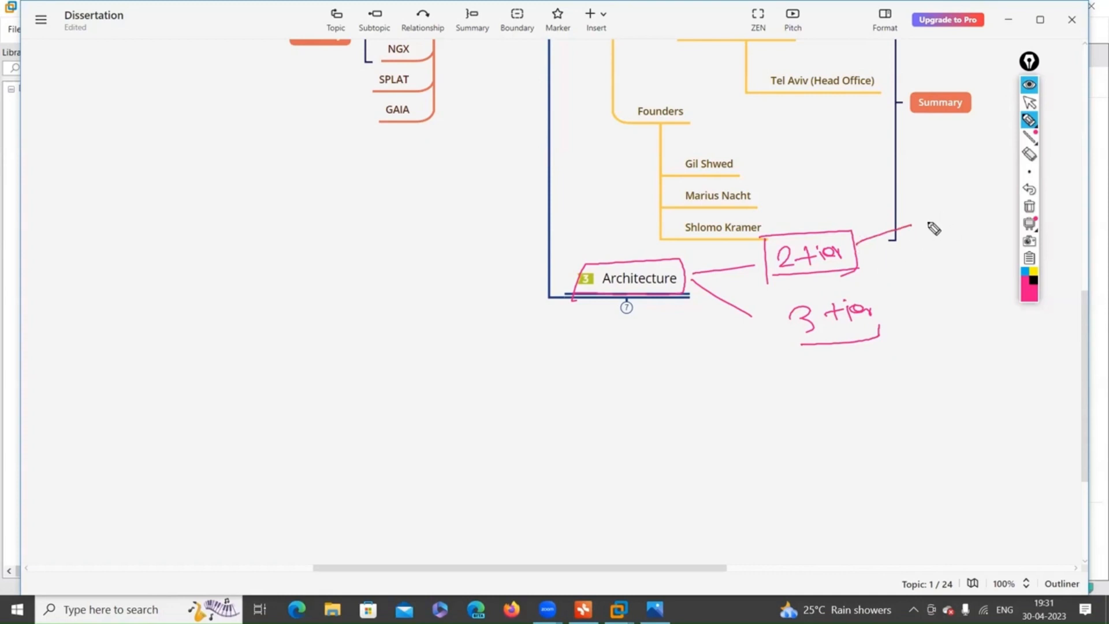
mouse_move(921, 207)
mouse_down()
mouse_move(934, 236)
mouse_move(968, 214)
mouse_move(973, 228)
mouse_up()
drag(861, 257, 907, 261)
mouse_move(906, 254)
mouse_down()
mouse_move(907, 269)
mouse_move(971, 275)
mouse_up()
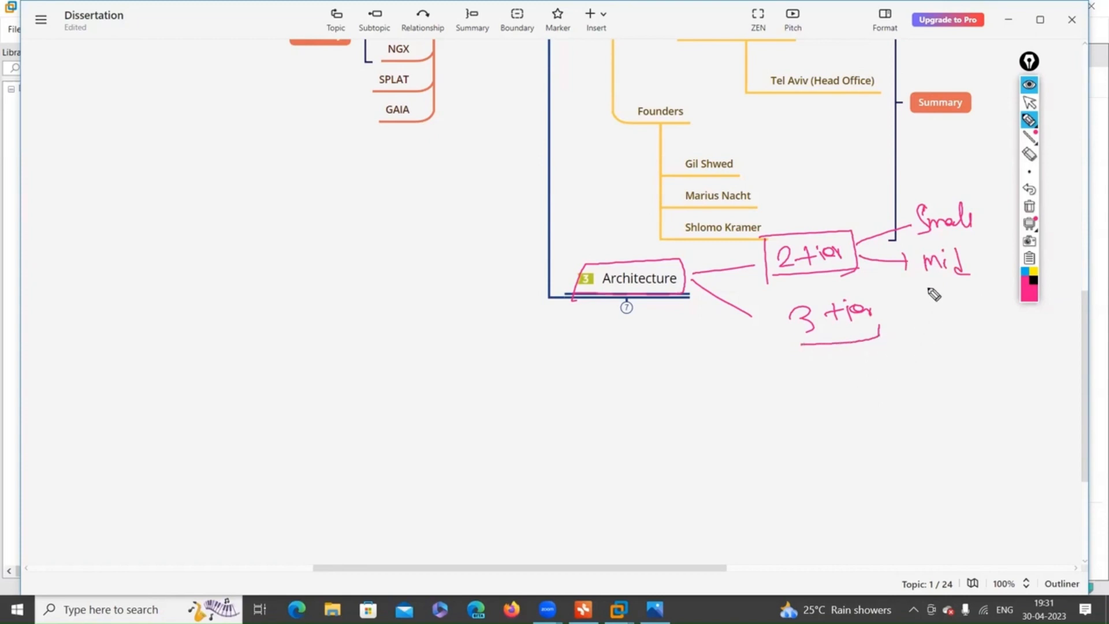
mouse_move(890, 328)
mouse_down()
mouse_move(939, 341)
mouse_move(935, 328)
mouse_move(1009, 334)
mouse_move(1013, 349)
mouse_up()
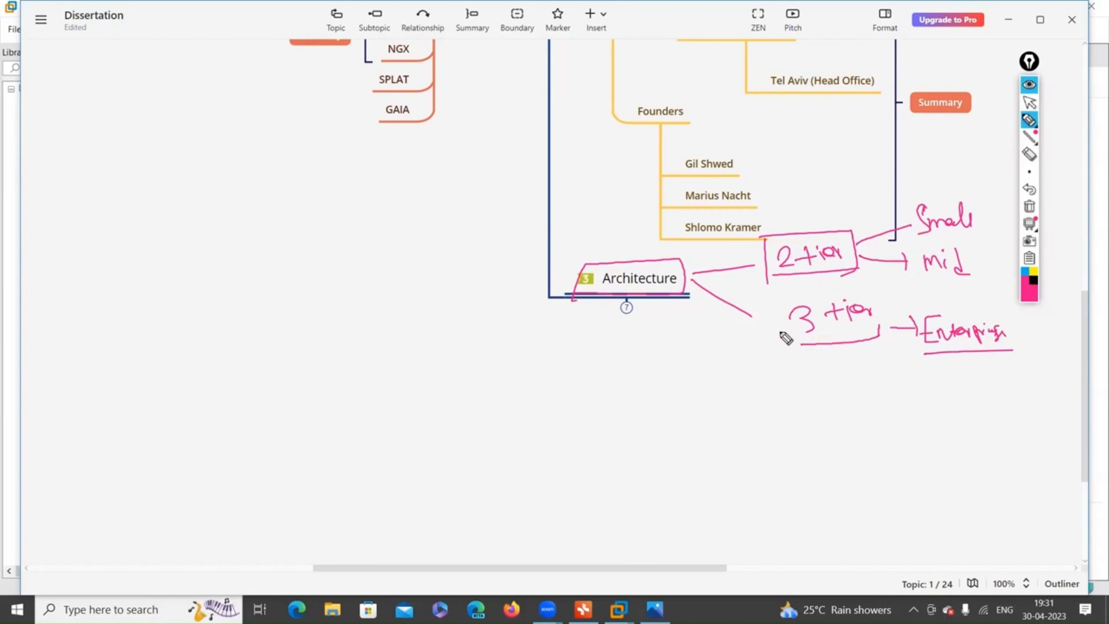
drag(785, 305, 793, 347)
drag(781, 302, 879, 332)
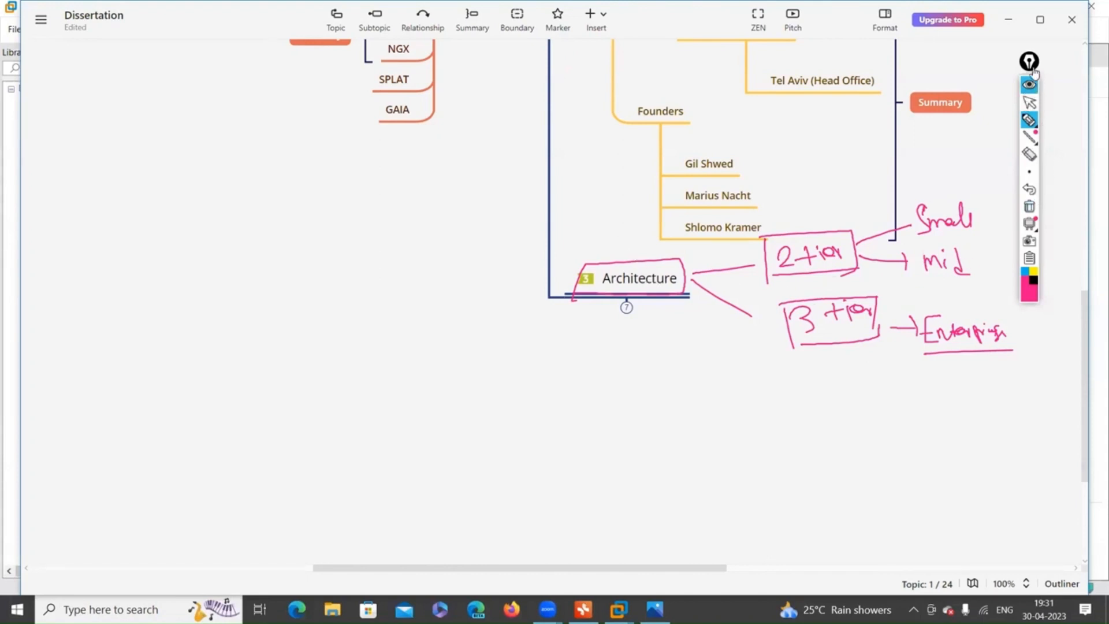
Tick Small, mid, 3 tier and 2 tier, then clear all the pink ink.
drag(1038, 70, 1062, 66)
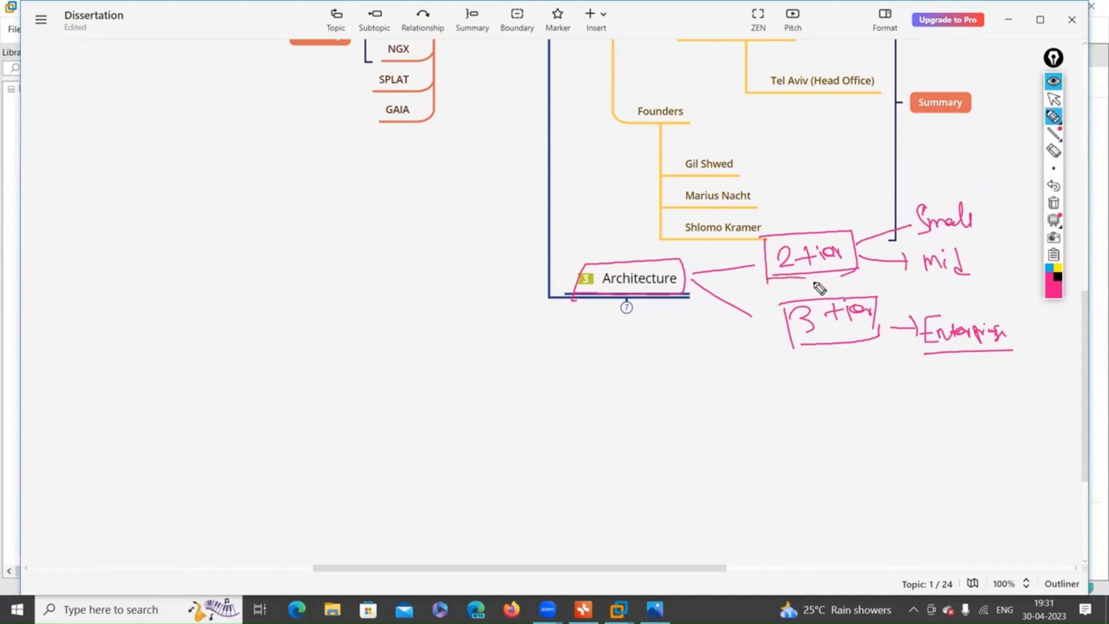
drag(980, 217, 1020, 219)
drag(999, 261, 1026, 252)
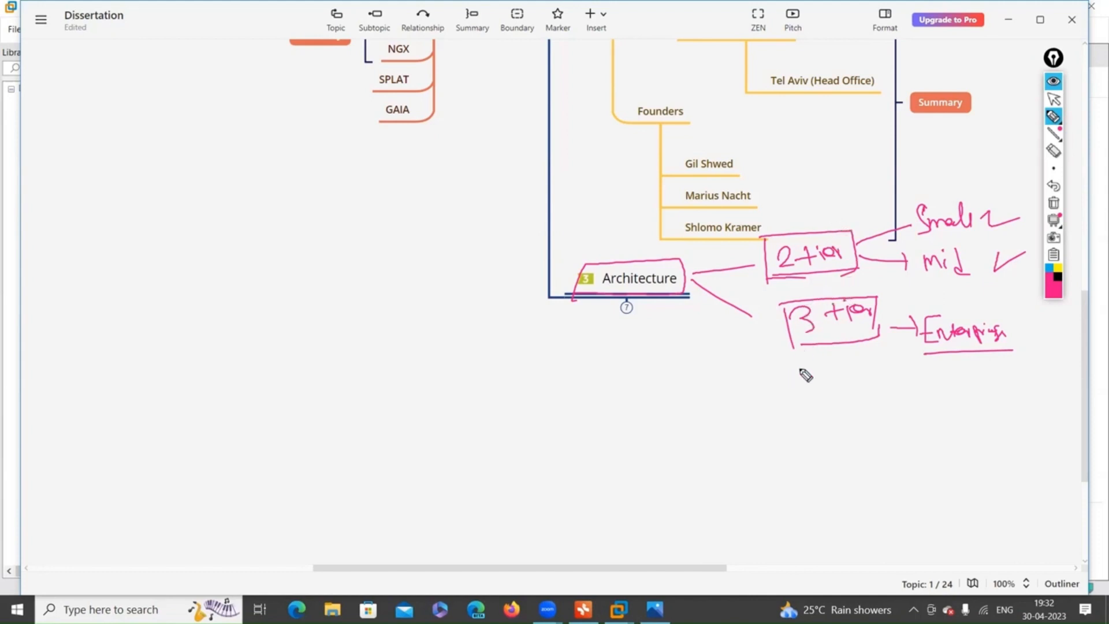
drag(793, 348, 822, 350)
drag(807, 213, 844, 208)
click(1054, 205)
Expand Architecture, circle 3-Tier Architecture and annotate it 'Distributed installation' and '3tier Arch'.
click(1054, 99)
click(626, 307)
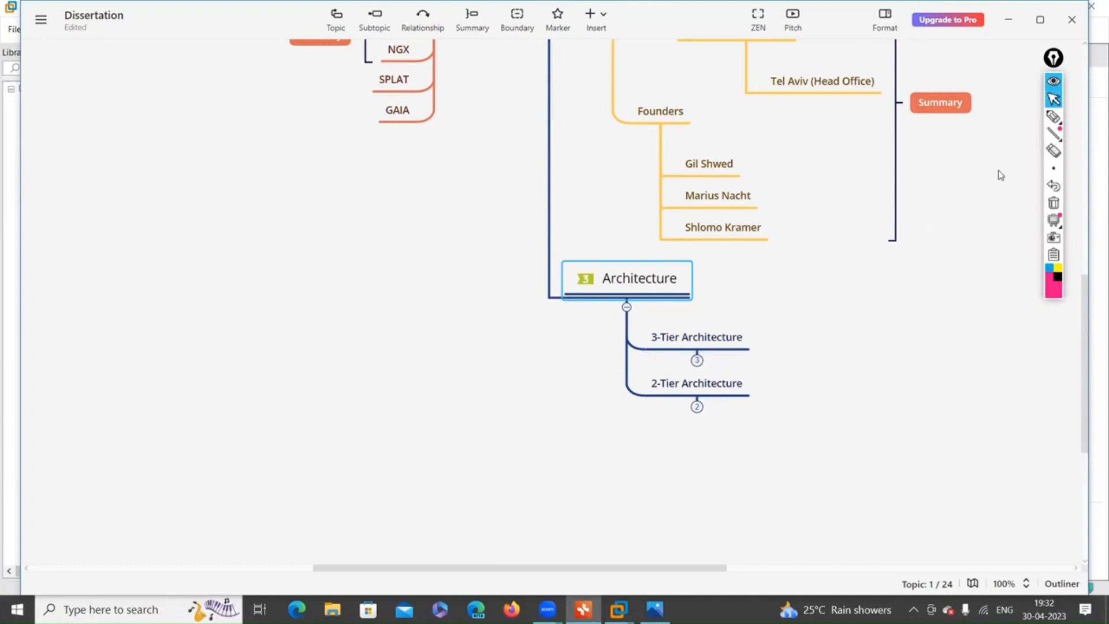
click(1054, 117)
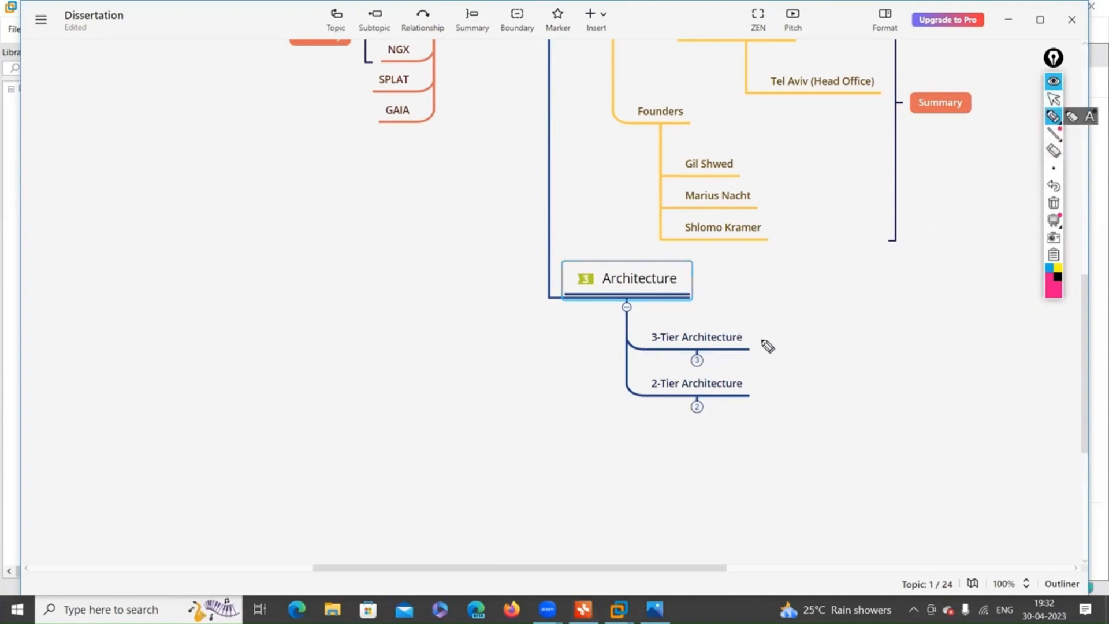
drag(760, 342, 787, 342)
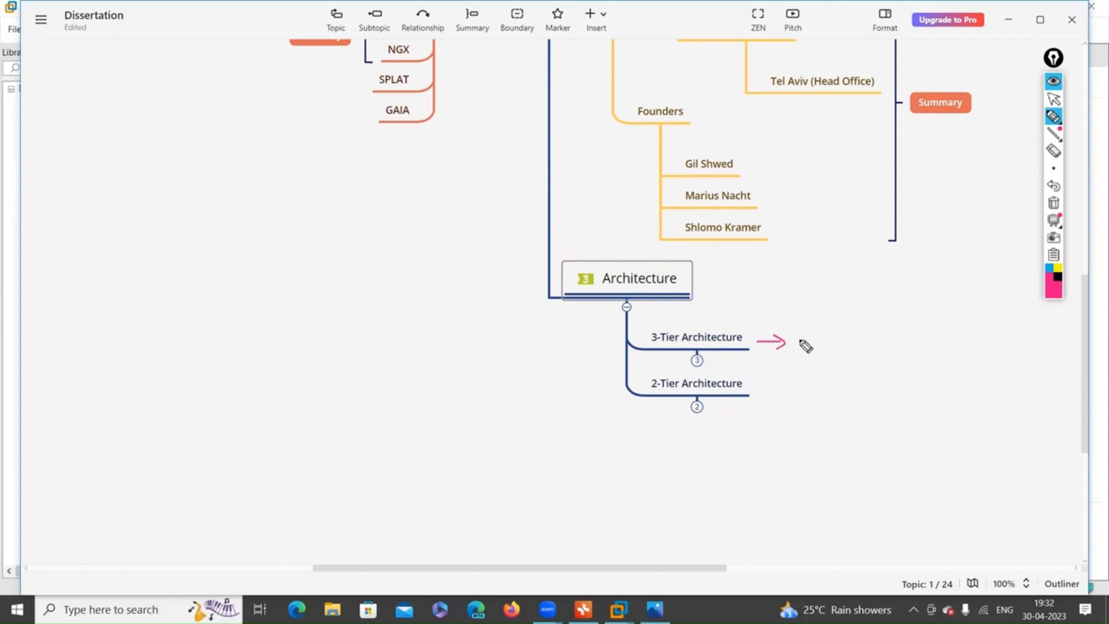
mouse_move(811, 341)
mouse_down()
mouse_move(825, 327)
mouse_move(859, 339)
mouse_move(921, 329)
mouse_move(948, 341)
mouse_up()
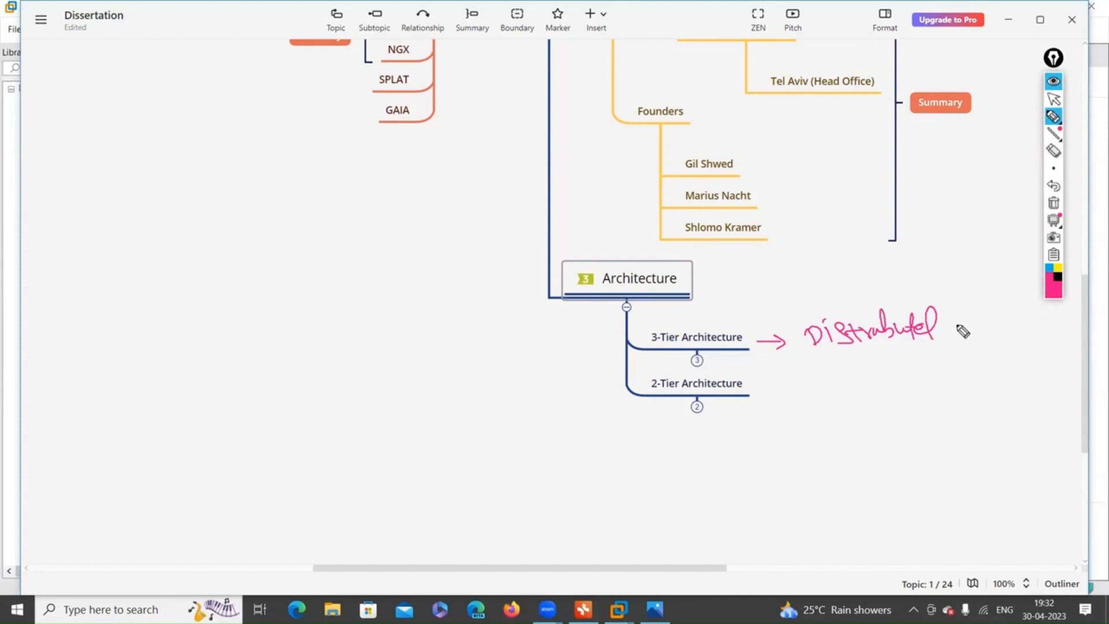
mouse_move(948, 329)
mouse_down()
mouse_move(969, 317)
mouse_move(1002, 329)
mouse_move(1020, 311)
mouse_move(1040, 324)
mouse_move(1081, 316)
mouse_up()
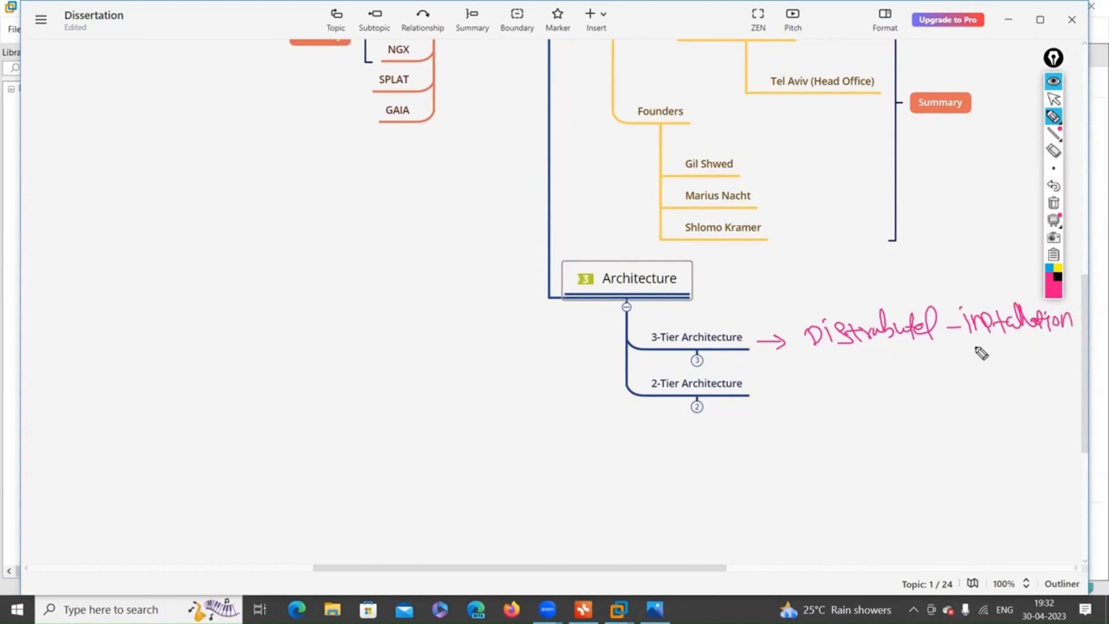
mouse_move(951, 346)
mouse_down()
mouse_move(979, 364)
mouse_move(977, 375)
mouse_move(1005, 361)
mouse_move(1076, 363)
mouse_up()
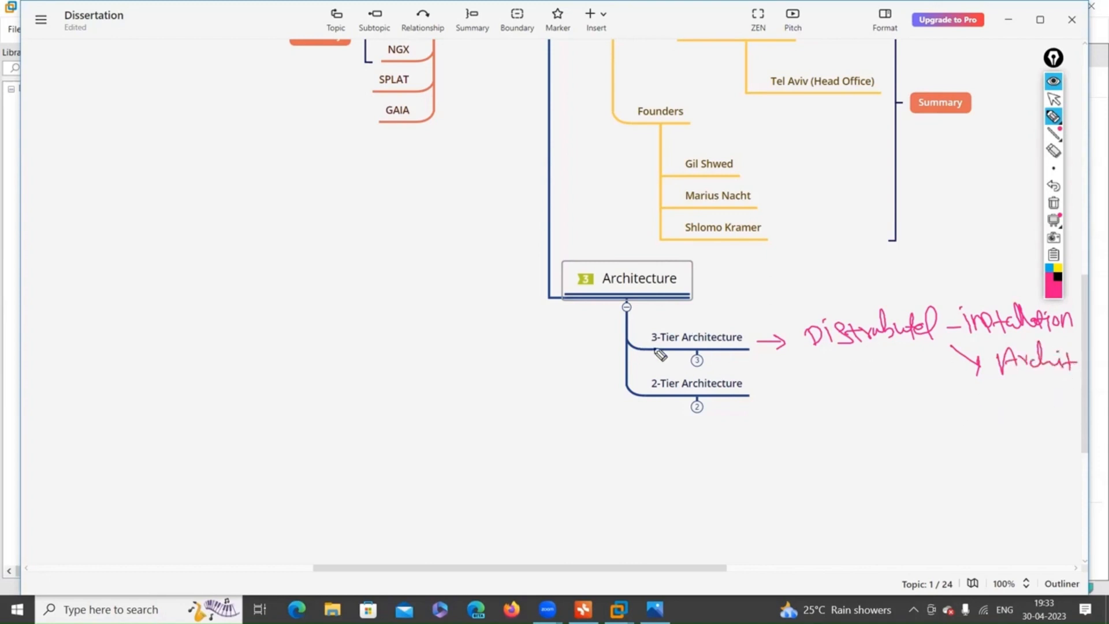
mouse_move(649, 350)
mouse_down()
mouse_move(760, 344)
mouse_move(654, 331)
mouse_move(692, 351)
mouse_move(520, 366)
mouse_move(543, 376)
mouse_up()
mouse_move(271, 406)
mouse_down()
mouse_move(280, 421)
mouse_move(316, 414)
mouse_move(406, 377)
mouse_up()
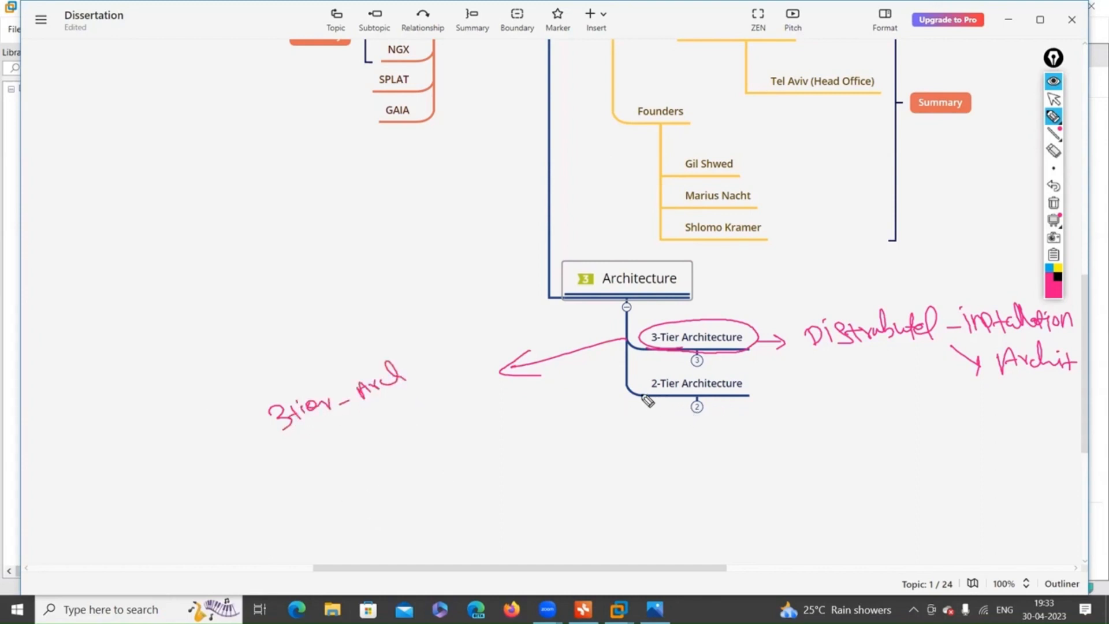
Draw an arrow from 2-Tier Architecture to a handwritten '3tier-2tier' note.
mouse_move(639, 398)
mouse_down()
mouse_move(562, 437)
mouse_move(588, 434)
mouse_up()
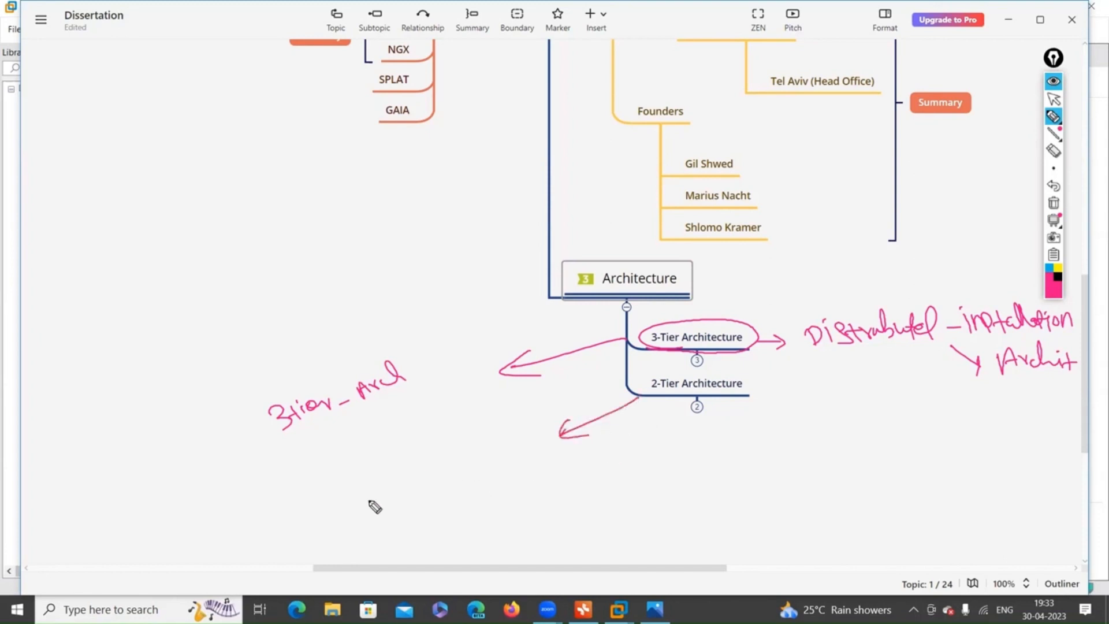
mouse_move(336, 495)
mouse_down()
mouse_move(353, 503)
mouse_move(350, 515)
mouse_up()
mouse_move(358, 492)
mouse_down()
mouse_move(364, 505)
mouse_move(427, 472)
mouse_up()
mouse_move(430, 465)
mouse_down()
mouse_move(432, 476)
mouse_move(451, 459)
mouse_up()
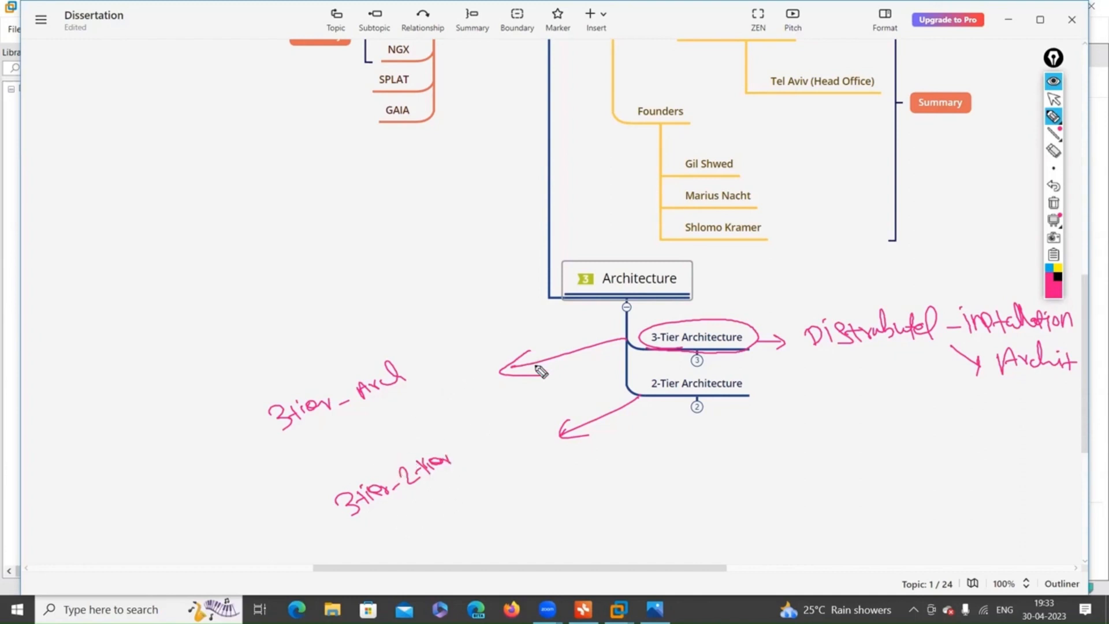
Write '3 major components in Checkpoint in Arch in 3tier' with an arrow, then clear the ink.
mouse_move(522, 364)
mouse_down()
mouse_move(366, 329)
mouse_move(388, 333)
mouse_up()
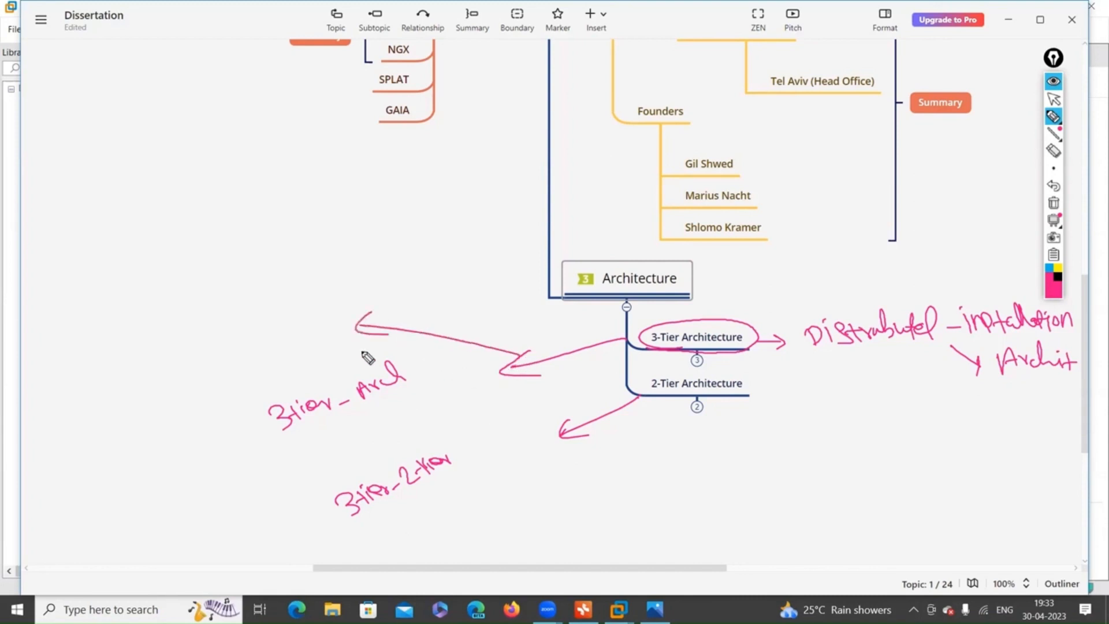
mouse_move(130, 345)
mouse_down()
mouse_move(181, 347)
mouse_move(297, 307)
mouse_move(310, 315)
mouse_move(327, 292)
mouse_move(545, 236)
mouse_move(561, 218)
mouse_up()
drag(420, 293, 524, 282)
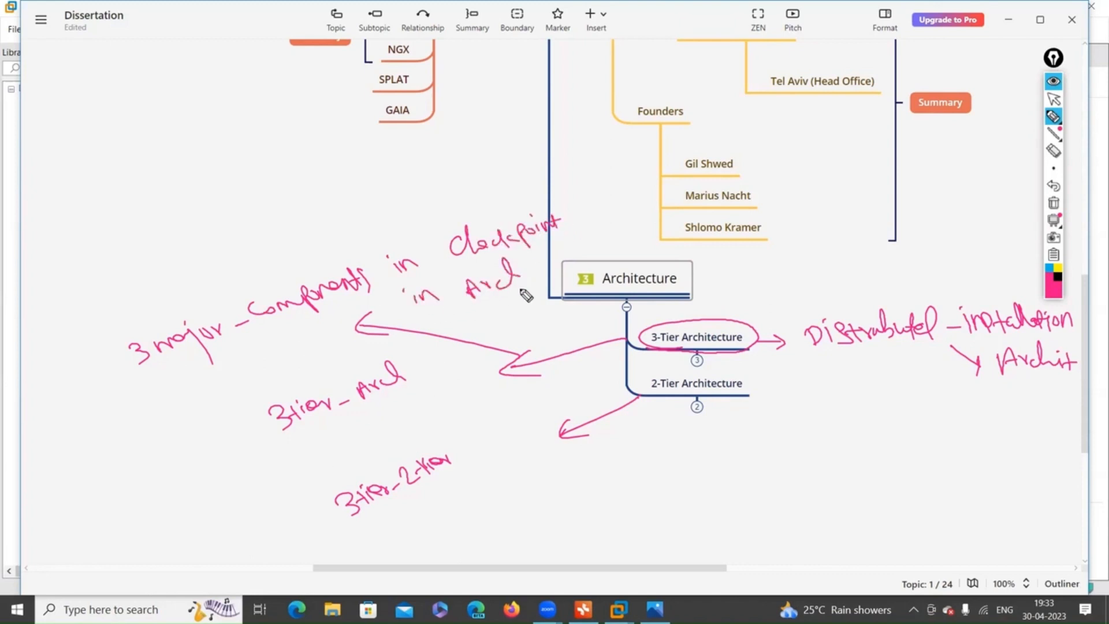
drag(445, 337, 526, 311)
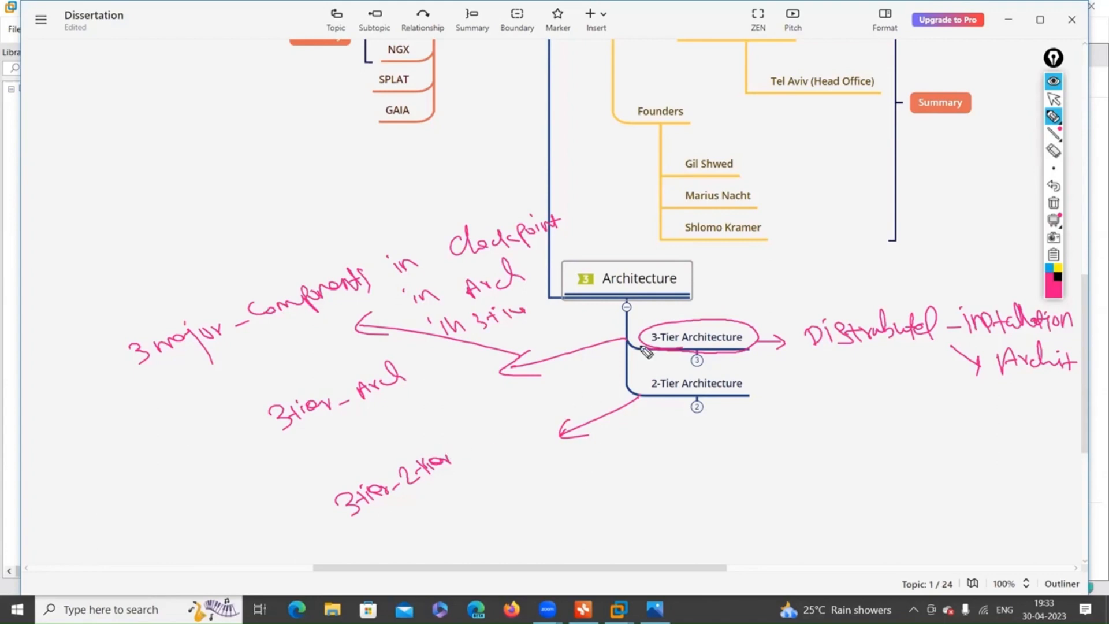
click(1060, 207)
Expand 3-Tier Architecture into its three tiers, then sketch and clear trial strokes beside them.
click(1056, 102)
click(697, 362)
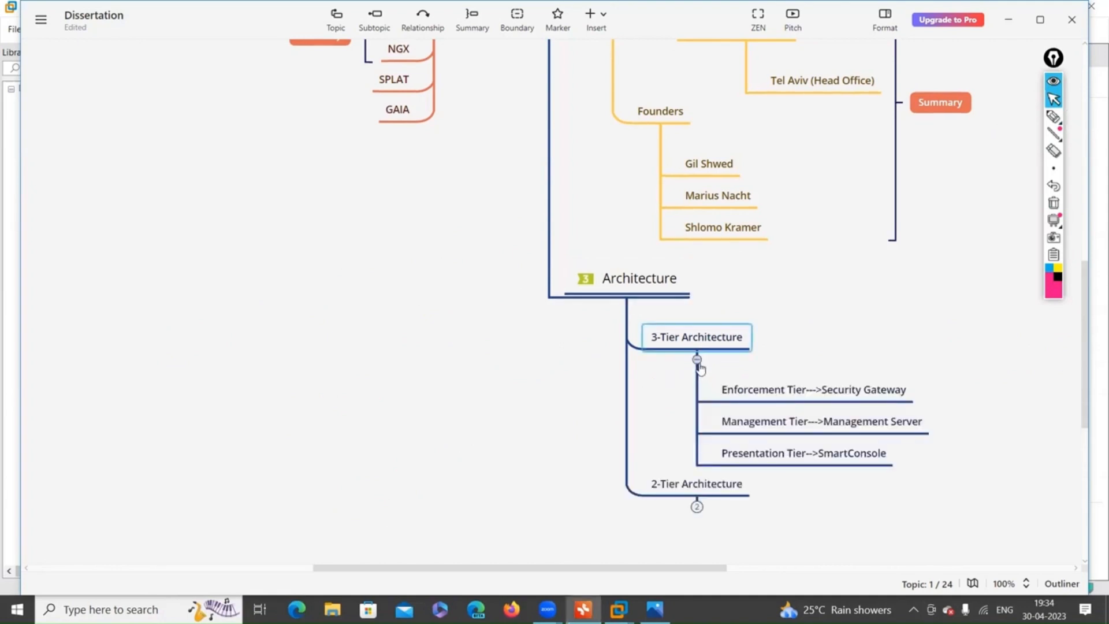
click(1054, 117)
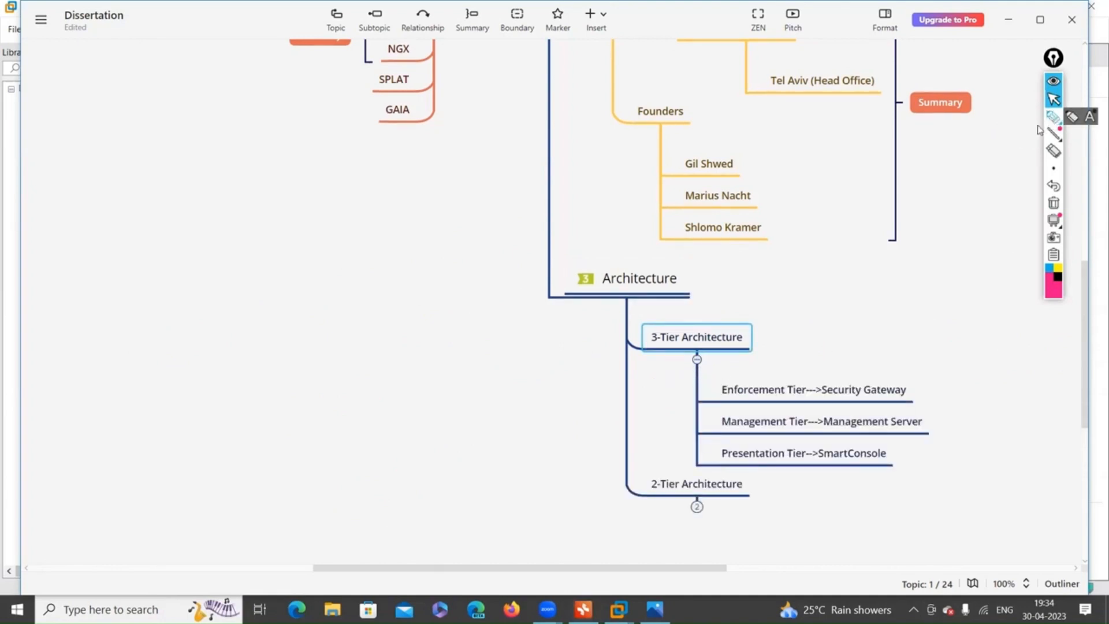
mouse_move(737, 388)
mouse_down()
mouse_move(722, 395)
mouse_move(748, 407)
mouse_up()
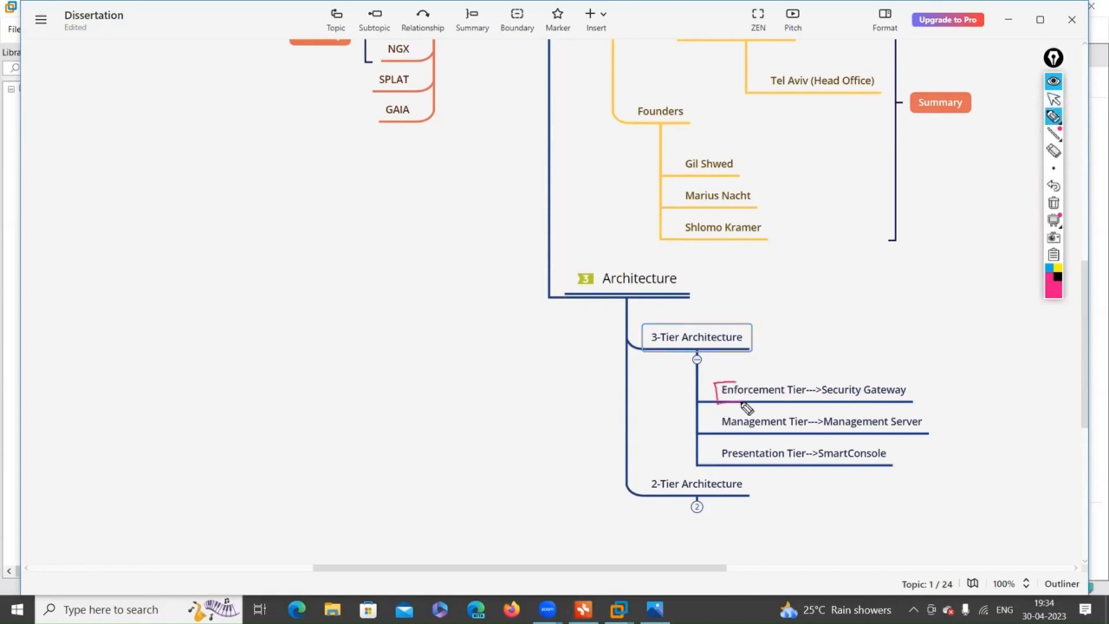
click(1053, 151)
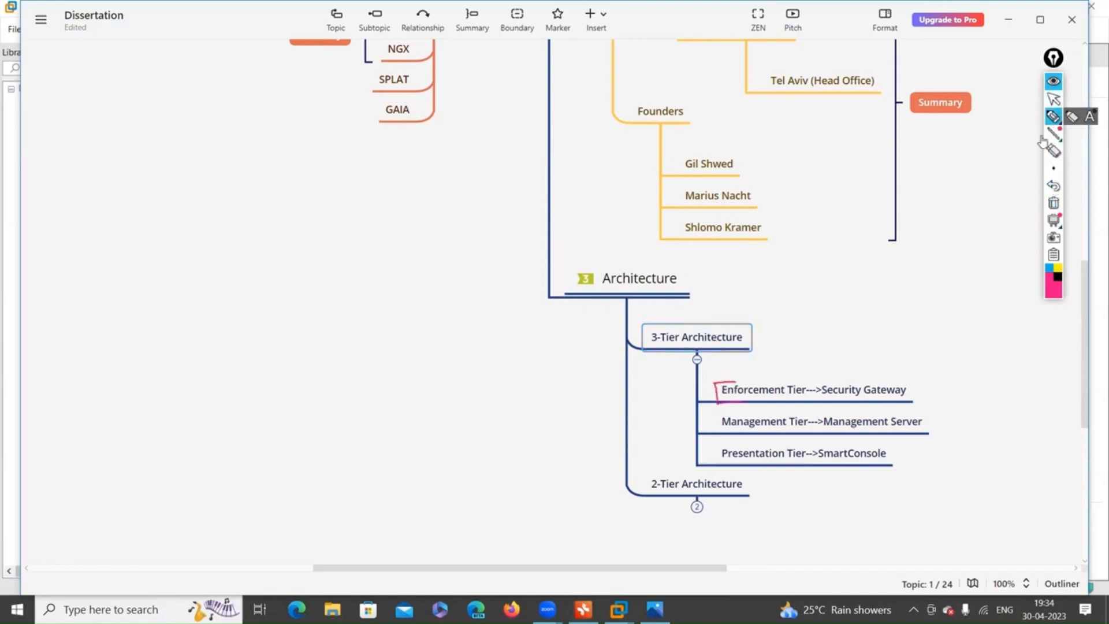
mouse_move(926, 465)
mouse_down()
mouse_move(916, 386)
mouse_move(903, 396)
mouse_up()
click(1053, 152)
click(924, 395)
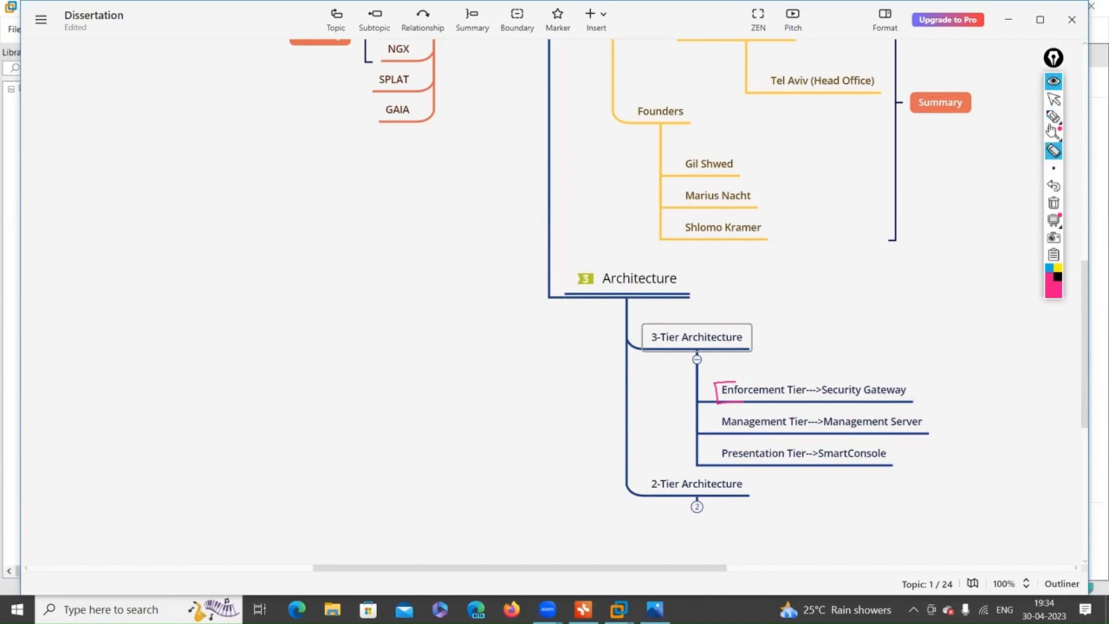
click(1053, 116)
mouse_move(934, 392)
mouse_down()
mouse_move(943, 467)
mouse_move(948, 459)
mouse_up()
click(1052, 215)
Box the Security Gateway, Management Server and SmartConsole targets in pink and tick each one.
mouse_move(727, 379)
mouse_down()
mouse_move(752, 374)
mouse_move(791, 404)
mouse_up()
drag(762, 474, 811, 466)
drag(825, 373, 816, 467)
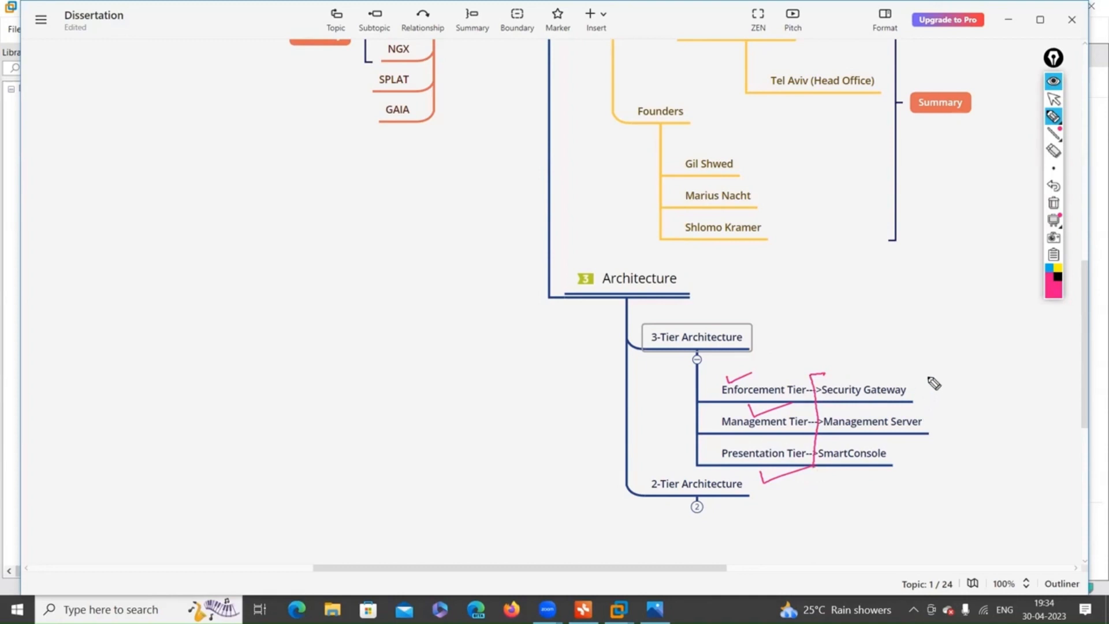
mouse_move(902, 373)
mouse_down()
mouse_move(956, 445)
mouse_move(869, 485)
mouse_up()
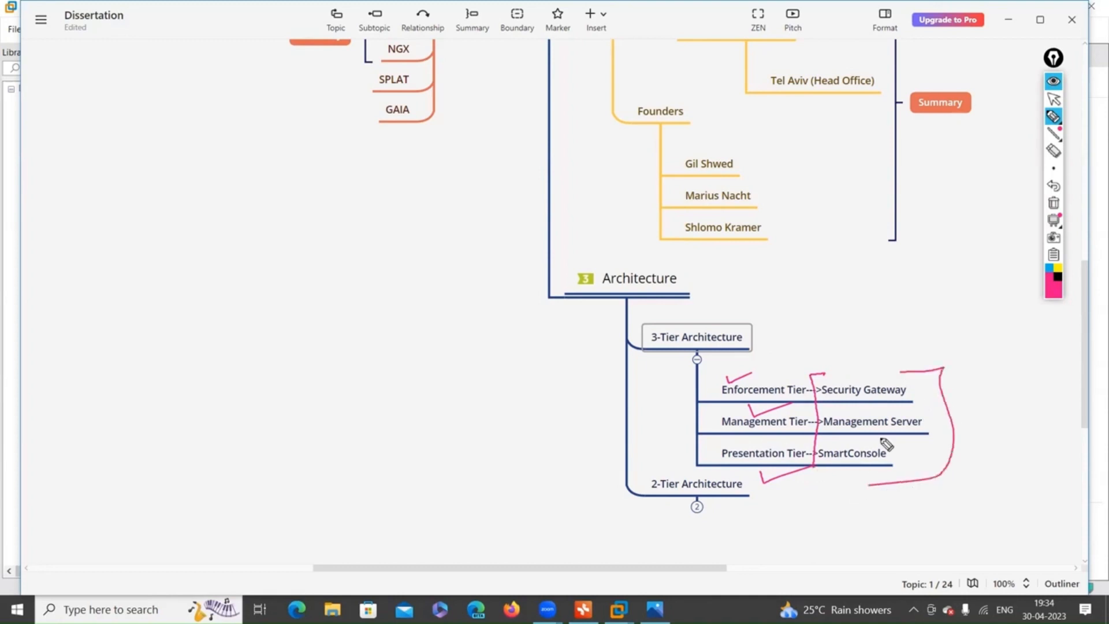
drag(872, 376, 909, 359)
drag(918, 409, 968, 403)
drag(900, 453, 946, 451)
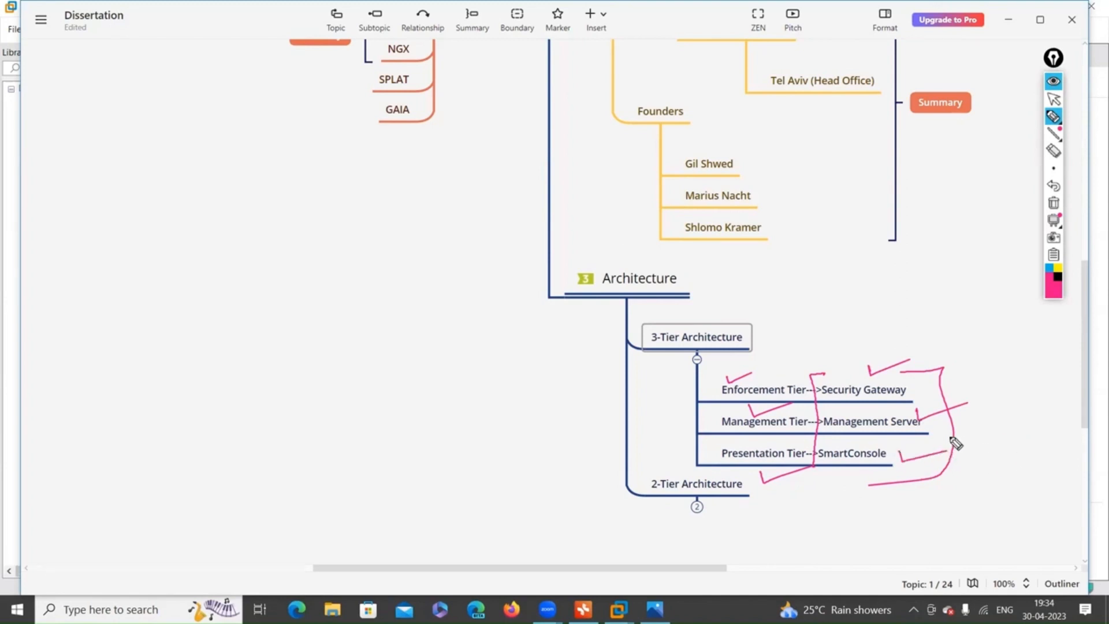
drag(817, 374, 906, 373)
drag(817, 471, 901, 491)
Draw lines up-right from Security Gateway and Management Server and tick the tier labels.
drag(916, 384, 995, 371)
drag(920, 418, 1031, 387)
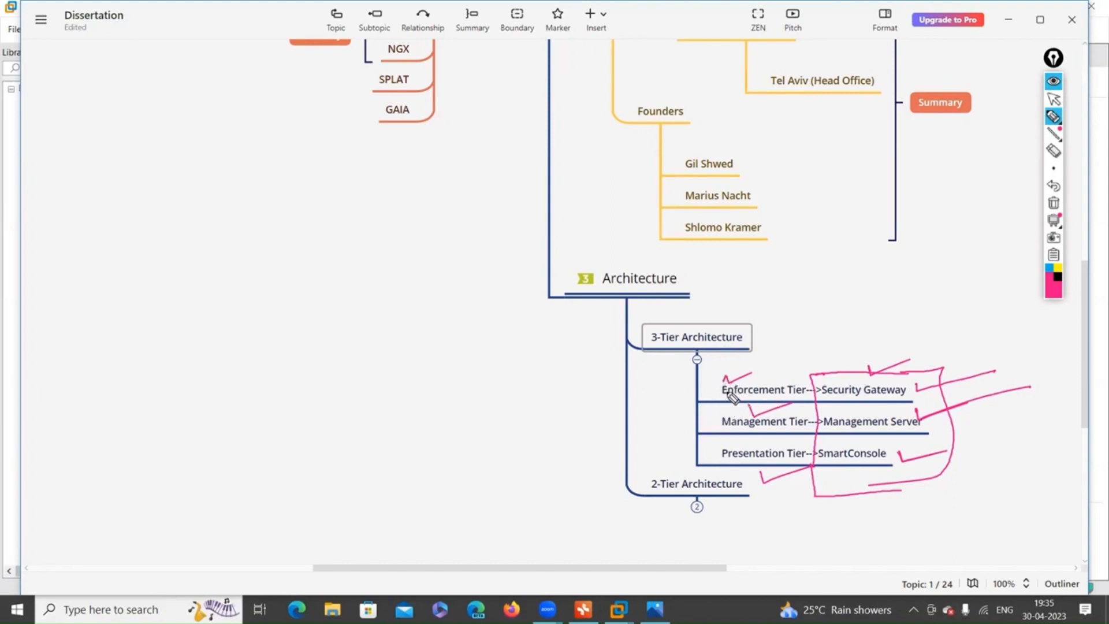
drag(723, 378, 789, 365)
drag(757, 417, 806, 404)
mouse_move(761, 475)
mouse_down()
mouse_move(769, 487)
mouse_move(807, 467)
mouse_up()
Clear the ink and re-tick Enforcement, Management and Presentation Tier.
click(1053, 202)
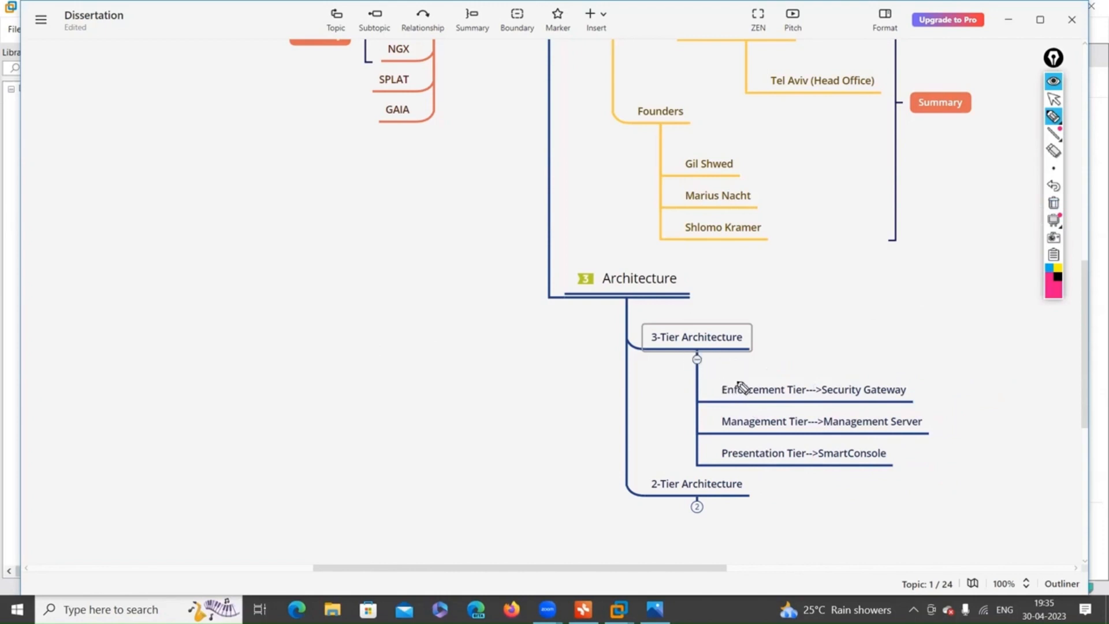
drag(739, 382, 780, 365)
drag(751, 423, 789, 407)
drag(756, 468, 794, 467)
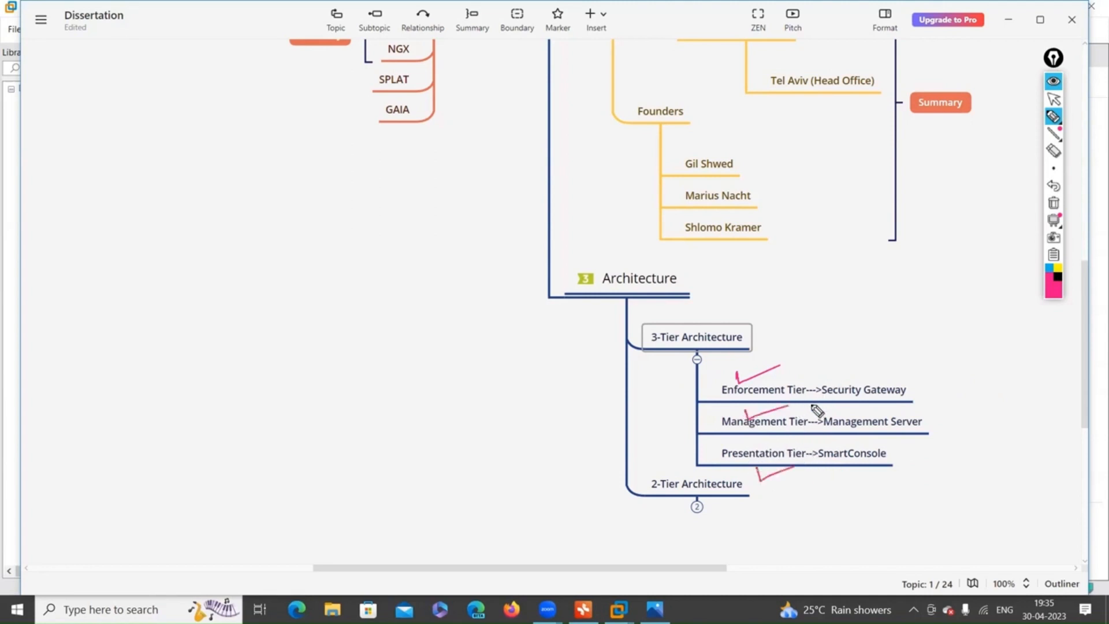
Add an arrow after Security Gateway with an 'Action Taker' note, replacing FW, and underline Gateway.
drag(924, 388, 1009, 378)
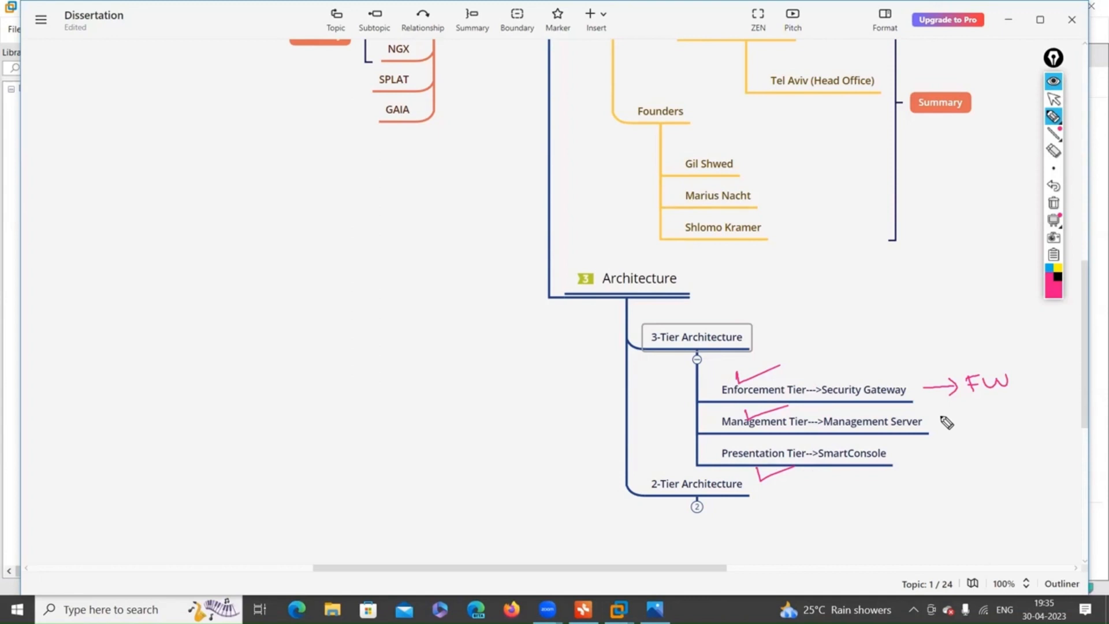
click(1053, 152)
drag(976, 386, 1013, 389)
click(1054, 117)
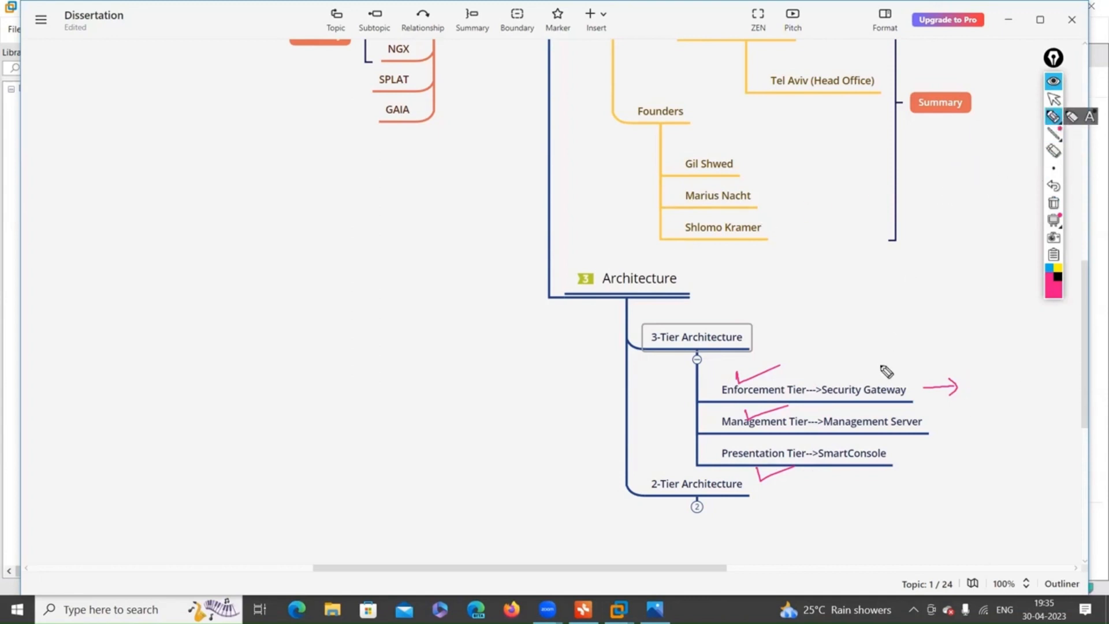
mouse_move(875, 386)
mouse_down()
mouse_move(1015, 324)
mouse_move(1046, 330)
mouse_up()
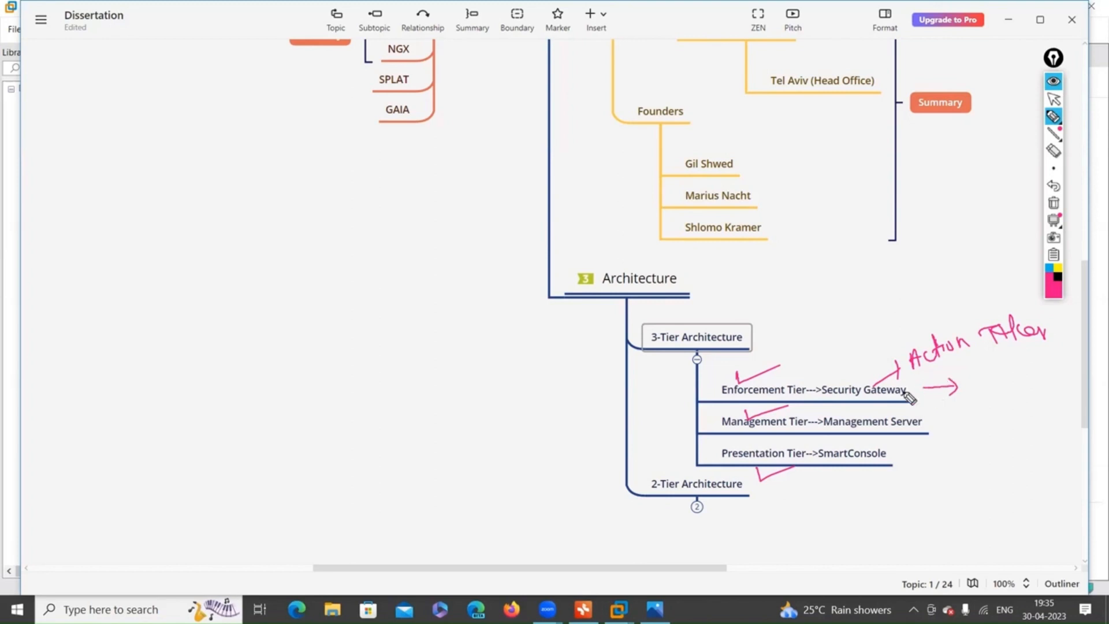
drag(875, 401, 912, 401)
Sketch a small box linked to a tall box labelled CP, topped by a small box.
mouse_move(234, 329)
mouse_down()
mouse_move(237, 386)
mouse_move(262, 359)
mouse_move(248, 386)
mouse_up()
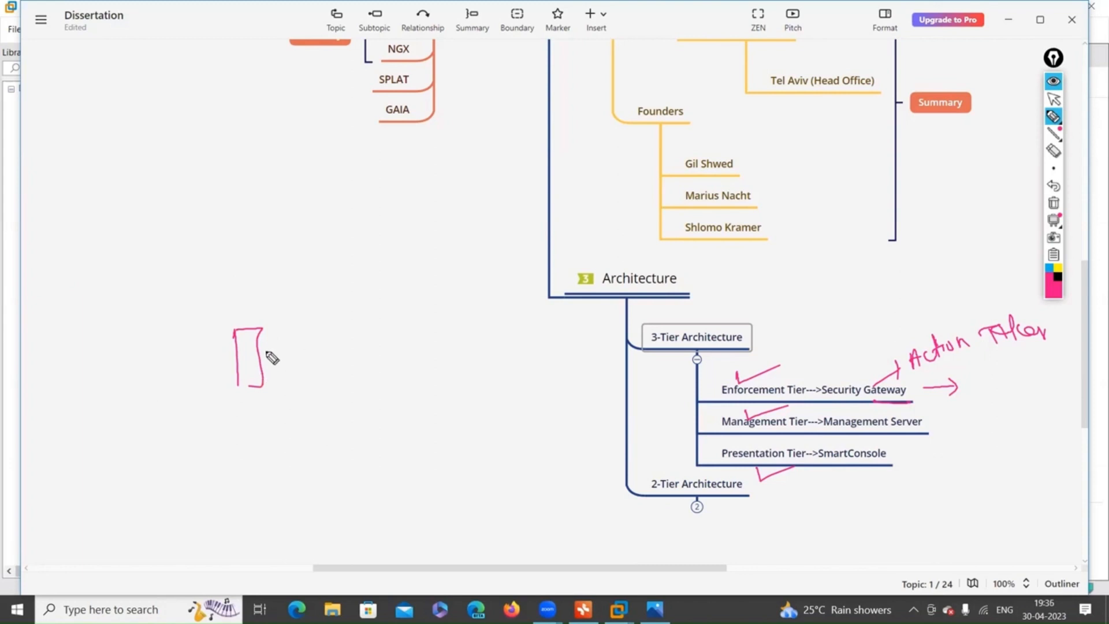
drag(263, 354, 306, 351)
drag(324, 307, 335, 390)
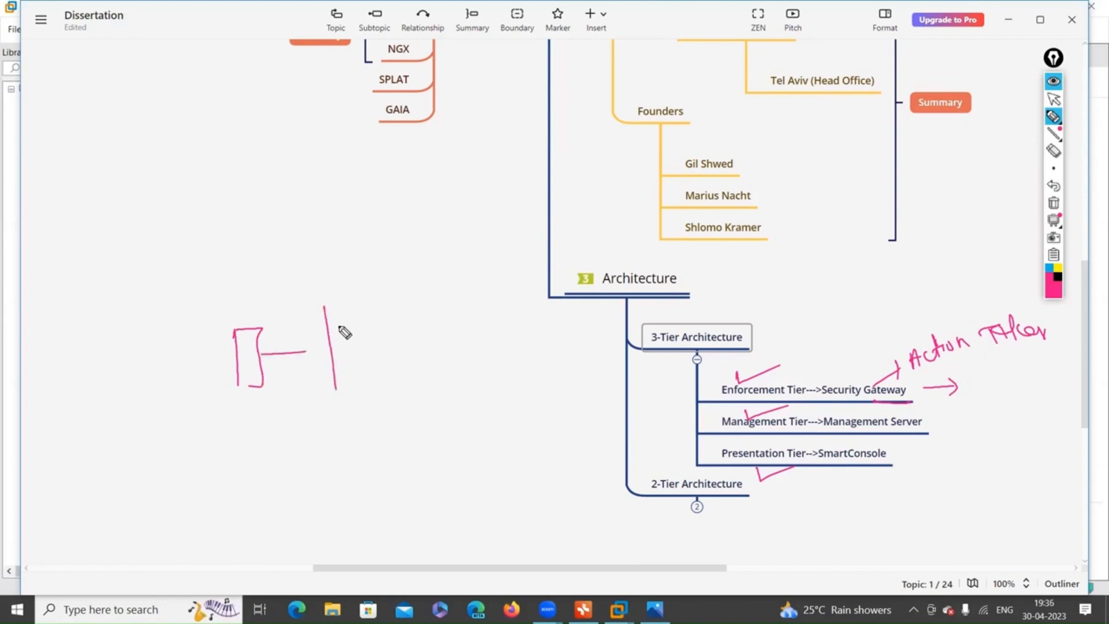
mouse_move(325, 307)
mouse_down()
mouse_move(364, 308)
mouse_move(372, 387)
mouse_move(342, 387)
mouse_up()
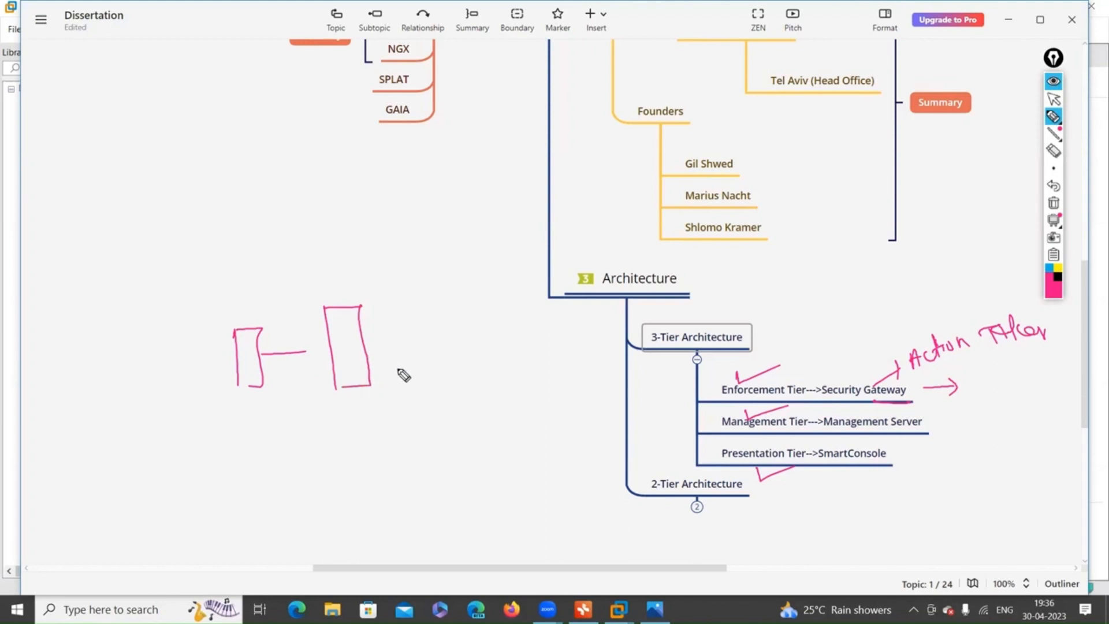
drag(346, 329, 344, 357)
drag(335, 306, 355, 307)
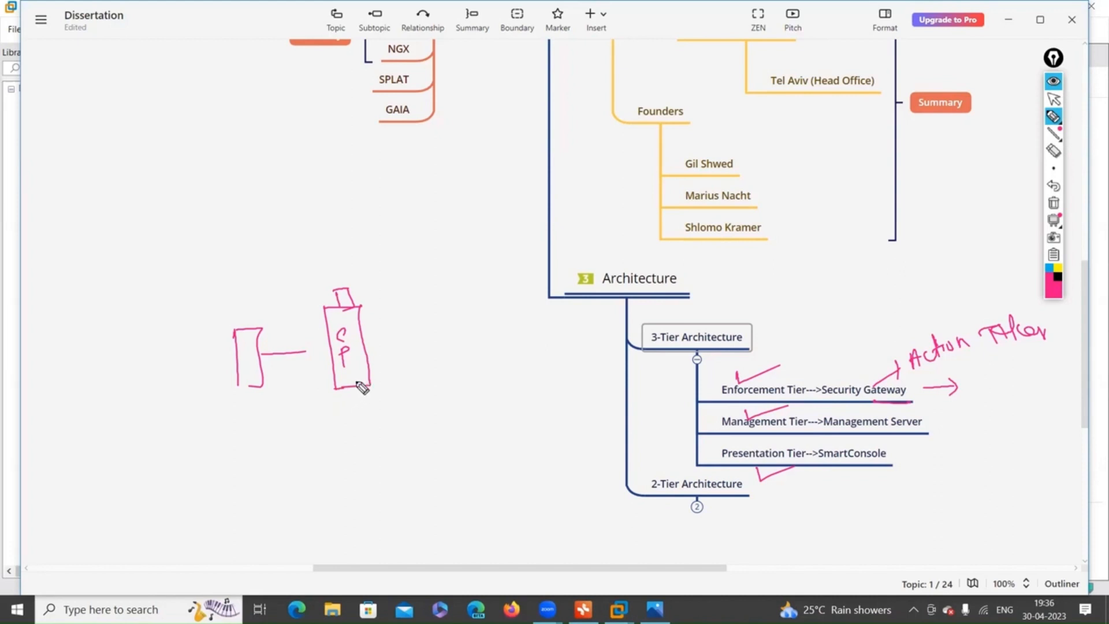
Circle 3-Tier Architecture, label the tall box CPG, and draw a second rectangle labelled CP.
mouse_move(668, 351)
mouse_down()
mouse_move(745, 349)
mouse_move(707, 322)
mouse_move(650, 327)
mouse_up()
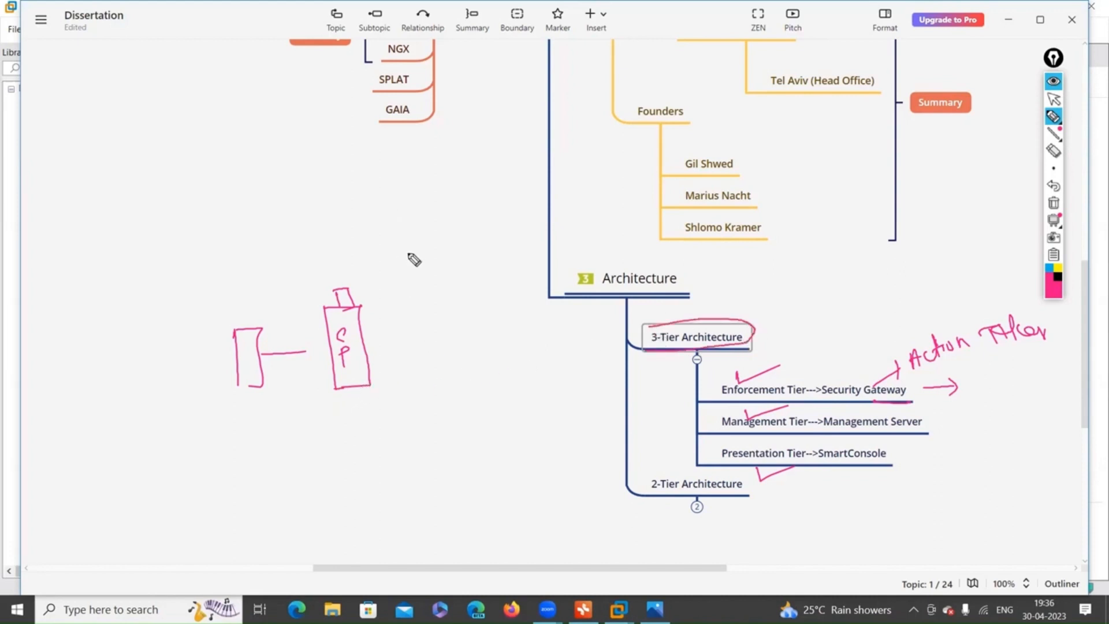
mouse_move(409, 235)
mouse_down()
mouse_move(415, 283)
mouse_move(441, 231)
mouse_move(451, 308)
mouse_up()
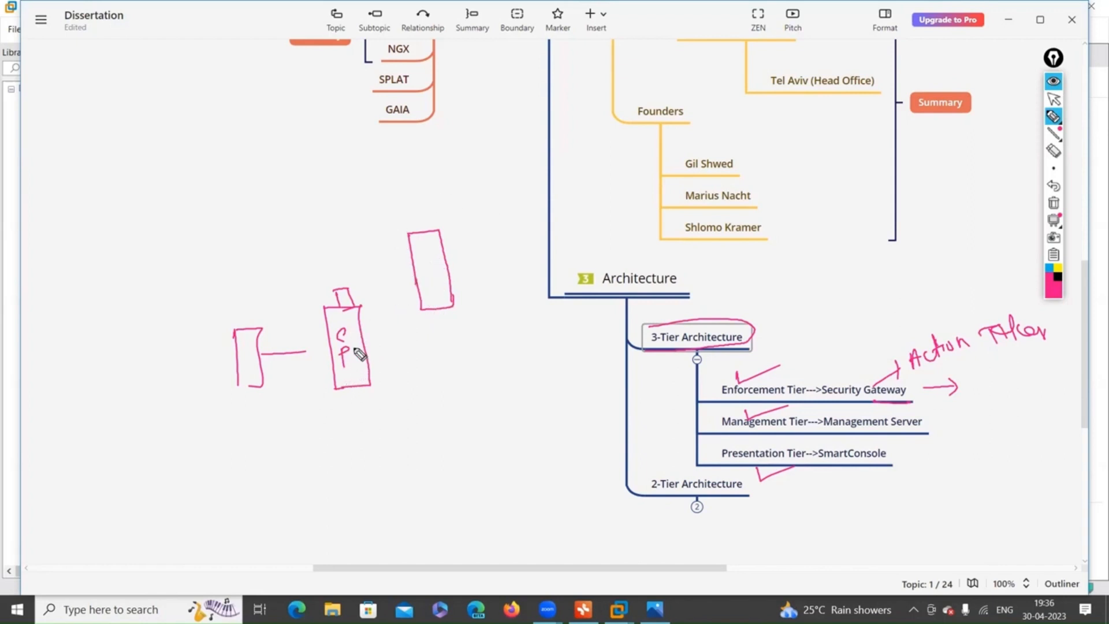
drag(345, 354, 366, 347)
drag(351, 373, 360, 388)
mouse_move(432, 239)
mouse_down()
mouse_move(425, 279)
mouse_move(454, 303)
mouse_up()
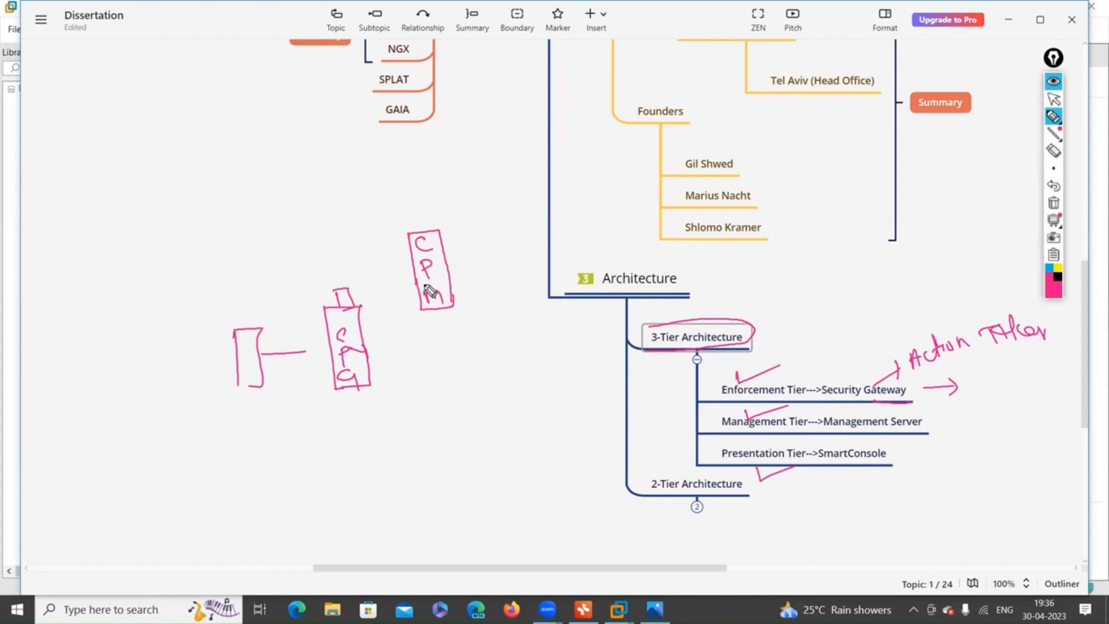
Erase the old CPM box, the hand-drawn rectangles and the leftover ink strokes.
click(1054, 151)
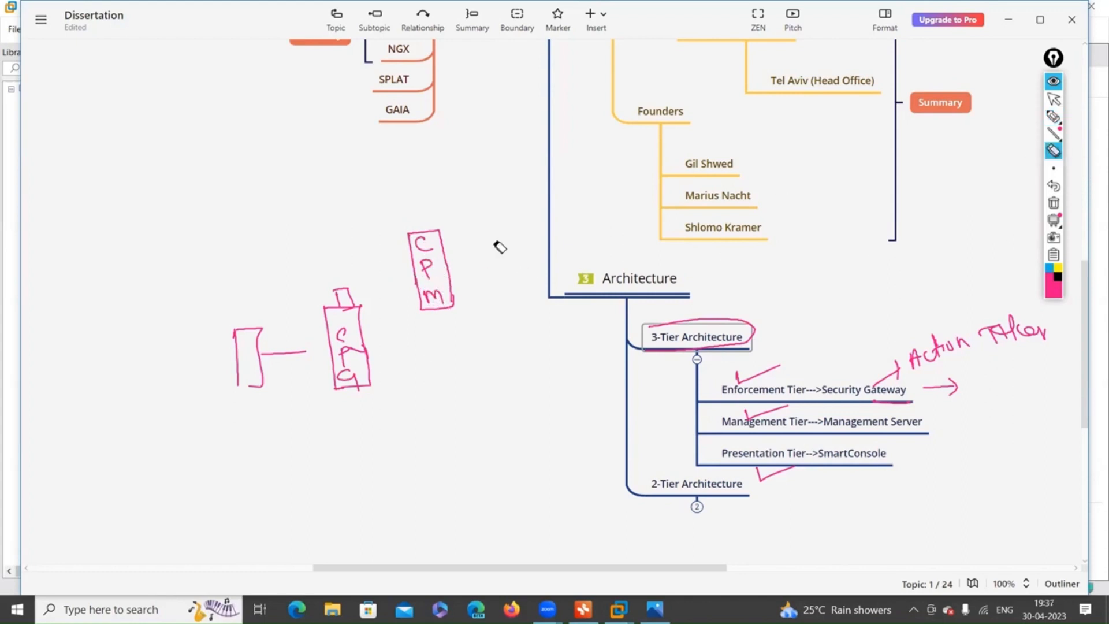
mouse_move(425, 250)
mouse_down()
mouse_move(428, 292)
mouse_move(443, 308)
mouse_up()
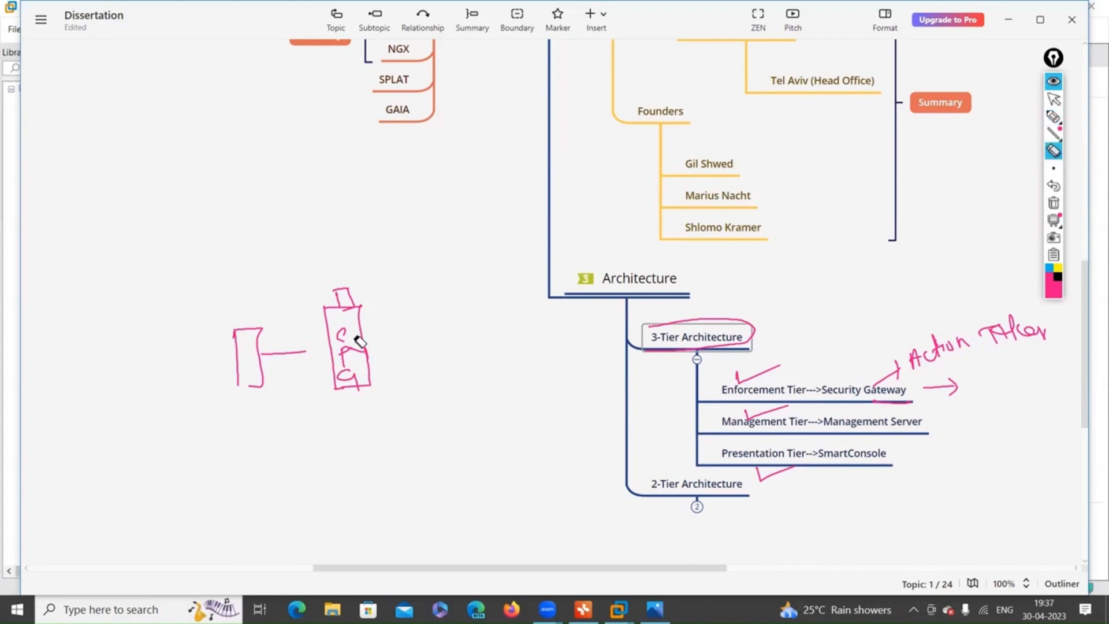
mouse_move(255, 349)
mouse_down()
mouse_move(389, 315)
mouse_move(346, 285)
mouse_move(365, 359)
mouse_up()
drag(334, 397, 284, 351)
Draw a monitor with a stand and label it 'mgmt PC'.
click(1054, 116)
mouse_move(249, 186)
mouse_down()
mouse_move(334, 181)
mouse_move(250, 243)
mouse_move(353, 188)
mouse_up()
drag(299, 245, 292, 266)
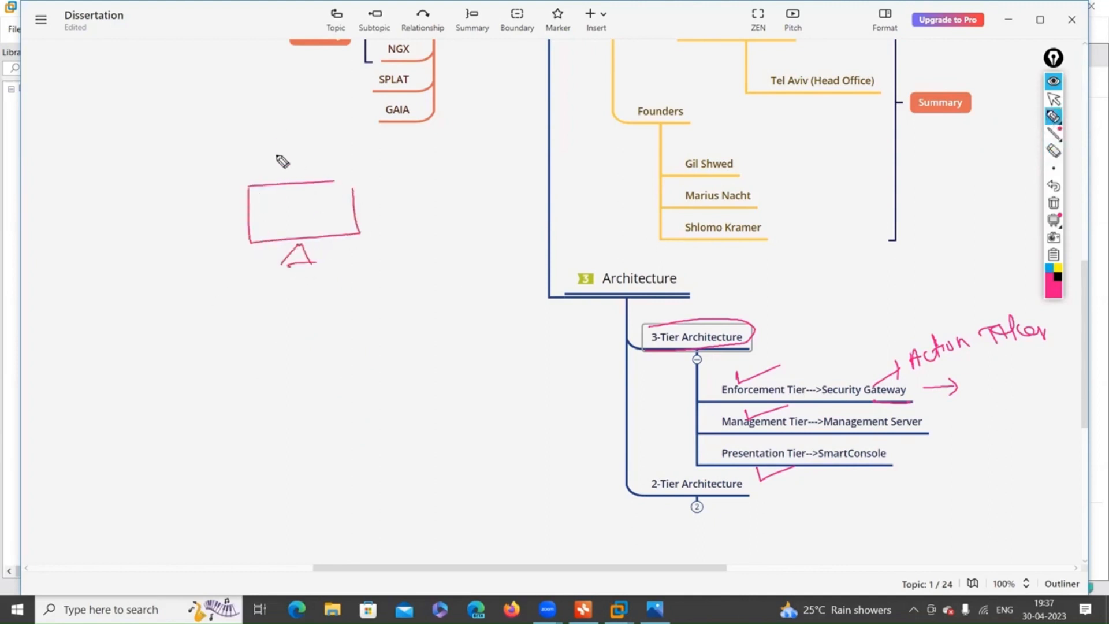
drag(283, 145, 394, 156)
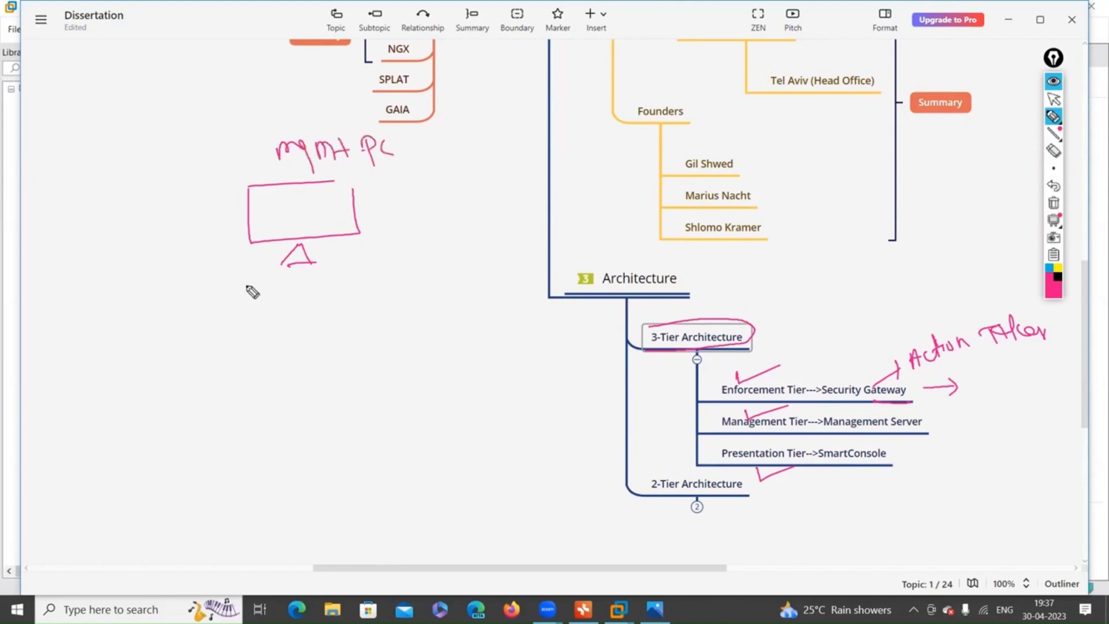
Draw a box below the monitor and label it 'Switch'.
mouse_move(231, 341)
mouse_down()
mouse_move(332, 332)
mouse_move(229, 367)
mouse_move(373, 363)
mouse_up()
drag(318, 336, 347, 364)
drag(255, 352, 296, 369)
drag(301, 359, 323, 347)
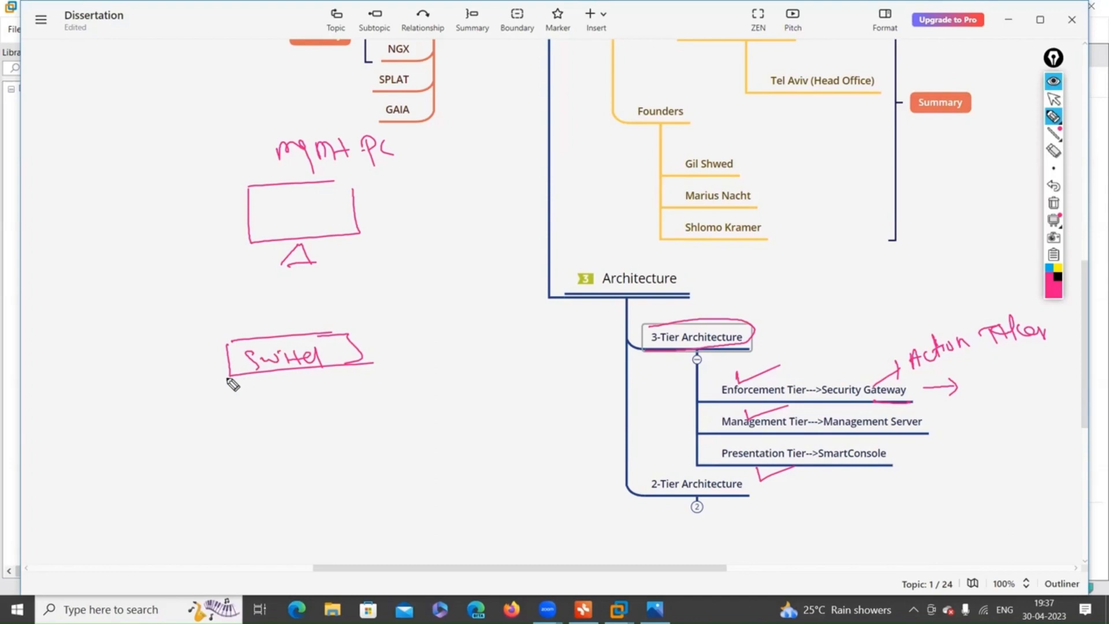
Draw a line left from Switch to a tall box labelled 'CPG'.
mouse_move(228, 363)
mouse_down()
mouse_move(168, 365)
mouse_move(176, 410)
mouse_up()
mouse_move(168, 331)
mouse_down()
mouse_move(134, 332)
mouse_move(148, 409)
mouse_move(178, 409)
mouse_up()
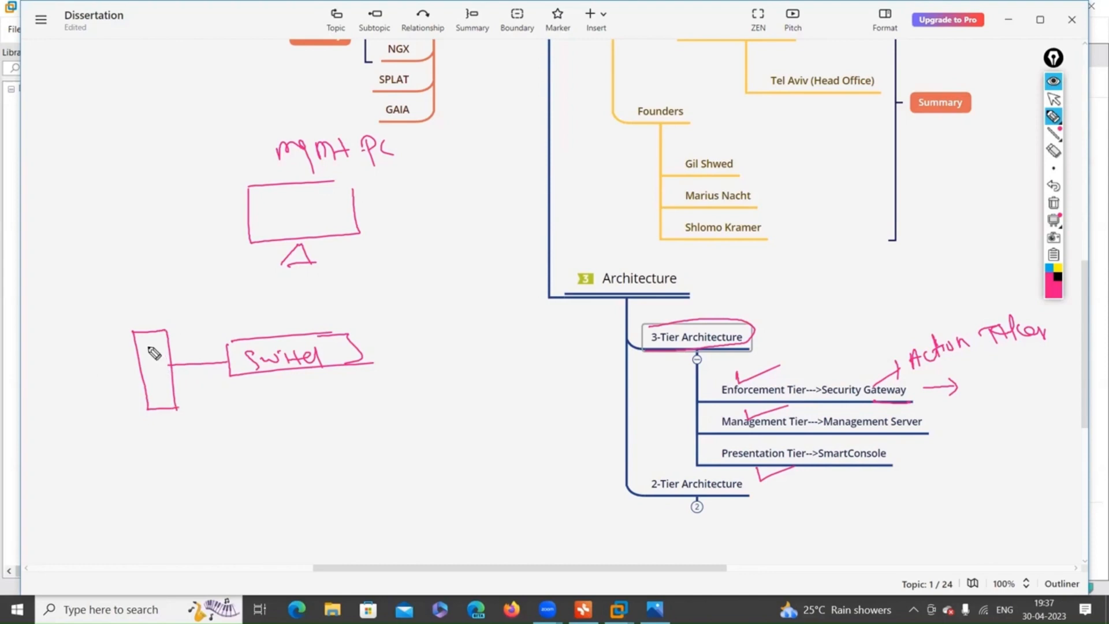
mouse_move(157, 345)
mouse_down()
mouse_move(149, 404)
mouse_move(167, 415)
mouse_up()
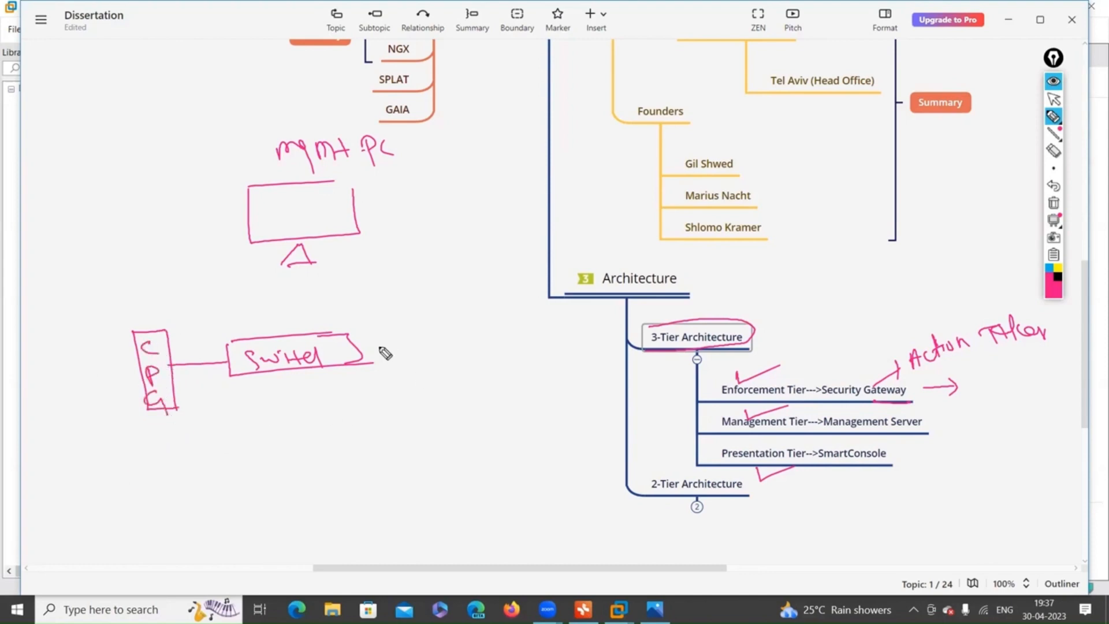
Draw a CPM box right of Switch and connect Switch up to the monitor.
drag(354, 345, 403, 337)
mouse_move(408, 298)
mouse_down()
mouse_move(422, 371)
mouse_move(451, 344)
mouse_move(438, 374)
mouse_up()
mouse_move(436, 311)
mouse_down()
mouse_move(431, 347)
mouse_move(456, 374)
mouse_up()
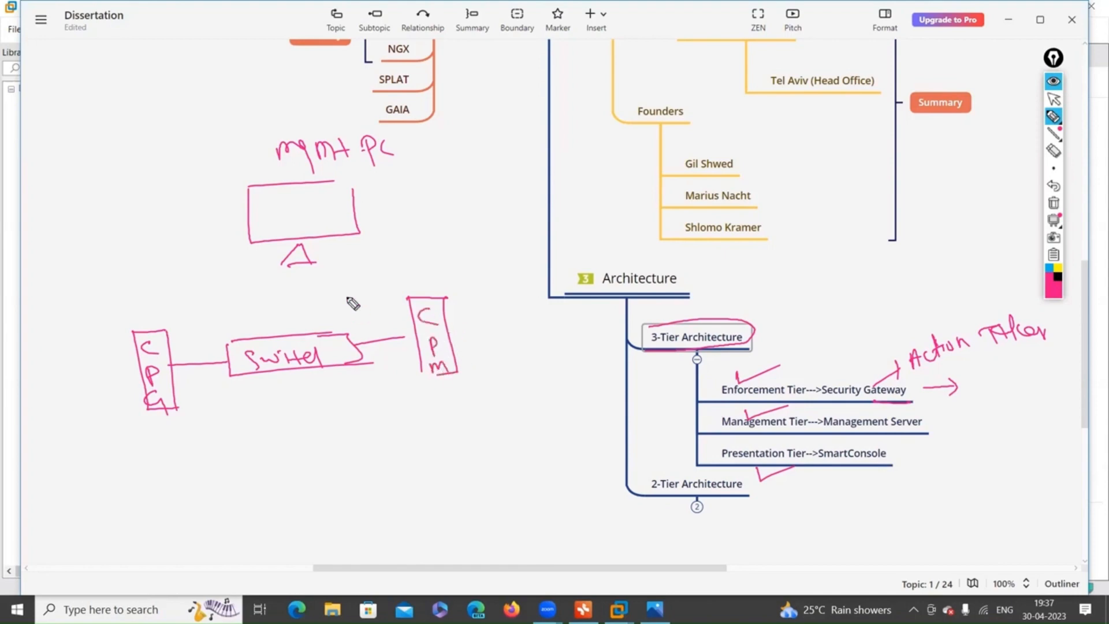
drag(300, 267, 307, 334)
drag(132, 333, 158, 329)
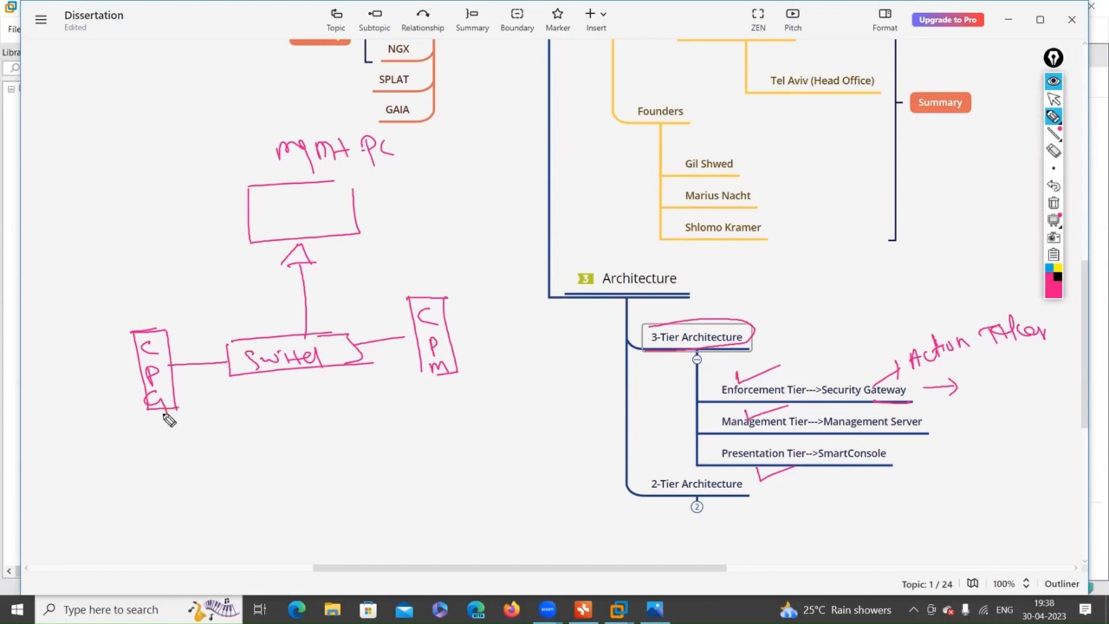
Add a box with two client devices below CPG and a line up toward a cloud.
mouse_move(161, 412)
mouse_down()
mouse_move(159, 453)
mouse_move(131, 467)
mouse_move(219, 480)
mouse_move(208, 457)
mouse_up()
mouse_move(158, 499)
mouse_down()
mouse_move(141, 527)
mouse_move(171, 536)
mouse_up()
mouse_move(193, 492)
mouse_down()
mouse_move(218, 530)
mouse_move(224, 515)
mouse_up()
drag(218, 523, 218, 545)
mouse_move(152, 331)
mouse_down()
mouse_move(153, 281)
mouse_move(179, 240)
mouse_move(184, 278)
mouse_up()
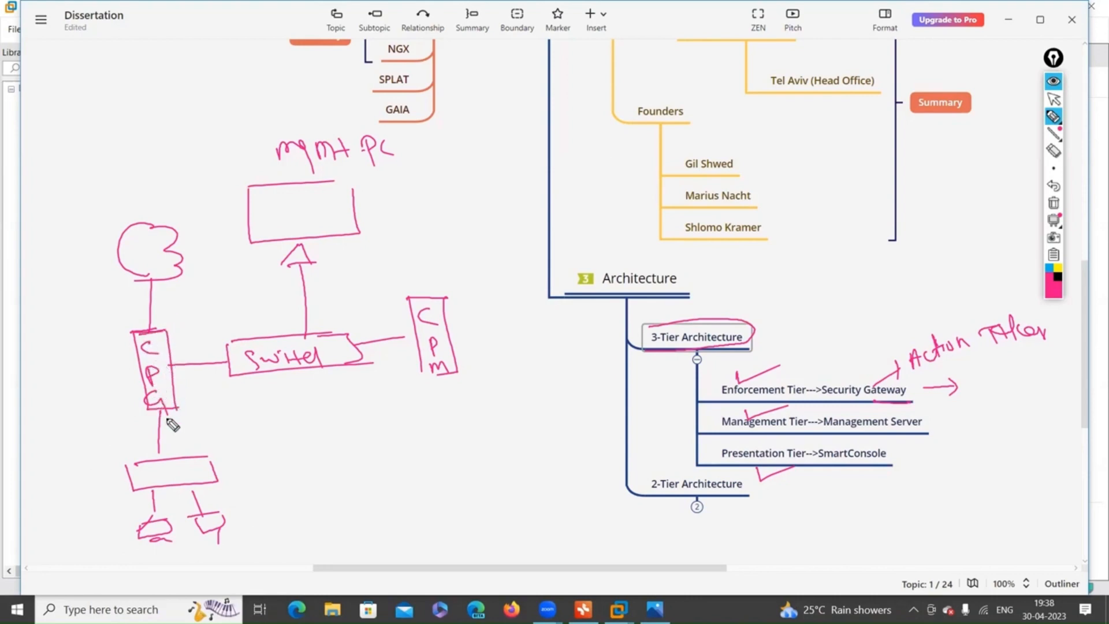
Close the CPM and mgmt PC box outlines and underline a symbol beside the monitor.
drag(427, 370, 443, 375)
drag(323, 181, 383, 215)
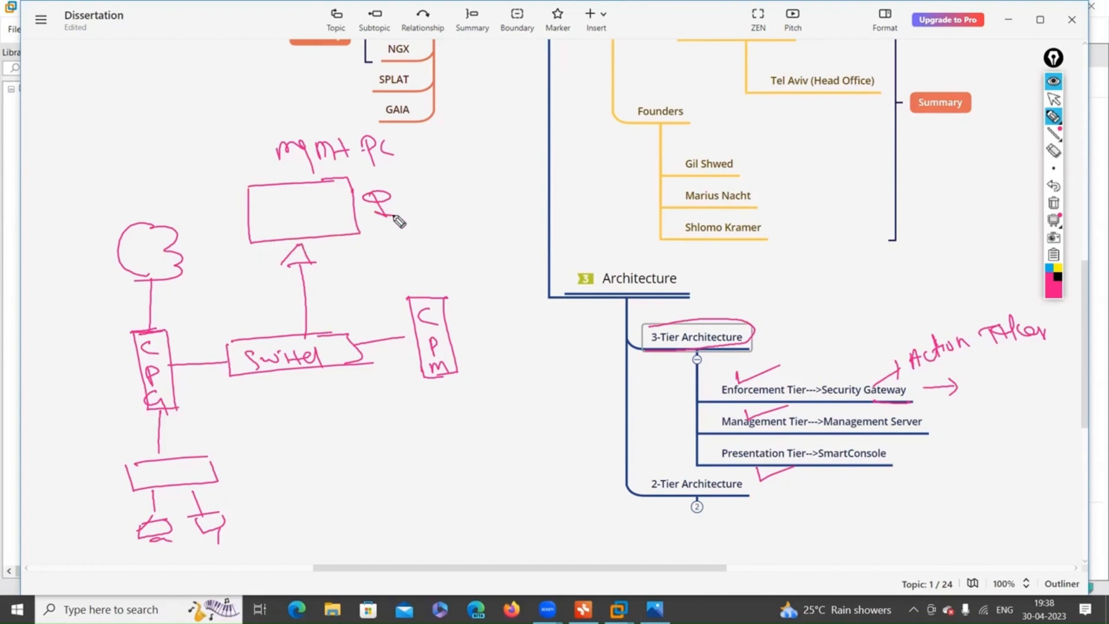
drag(379, 222, 407, 221)
Change the pen colour to green.
click(1058, 269)
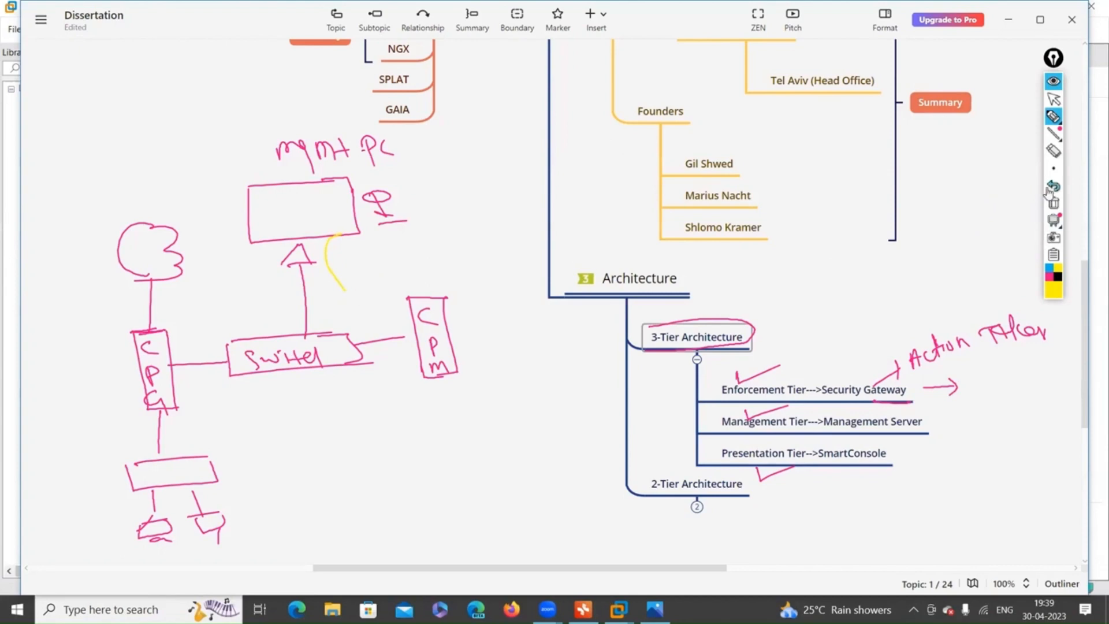
mouse_move(1056, 299)
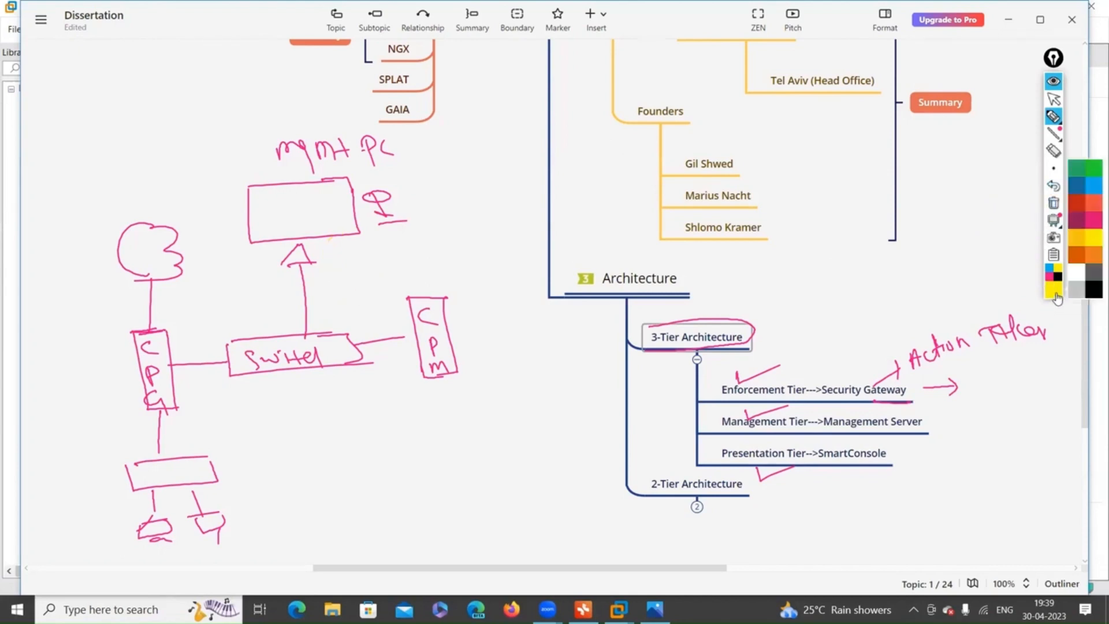
click(1094, 173)
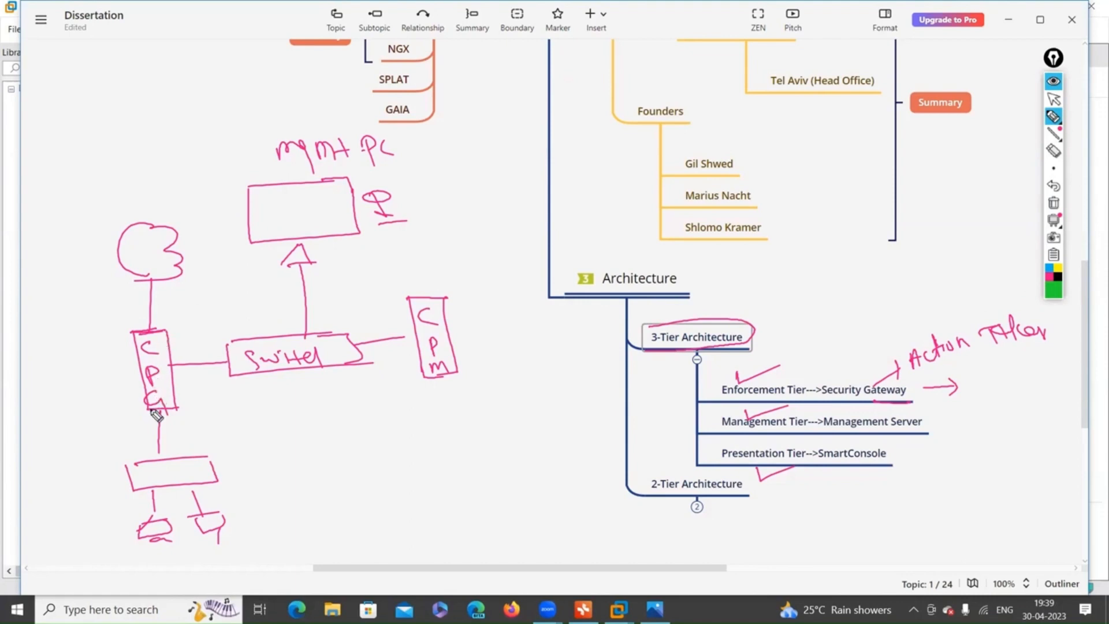
Write FW beside CPG and numbers 1–3 beside CPM, then curve from CPM to CPG.
mouse_move(168, 397)
mouse_down()
mouse_move(173, 412)
mouse_move(190, 413)
mouse_move(224, 396)
mouse_up()
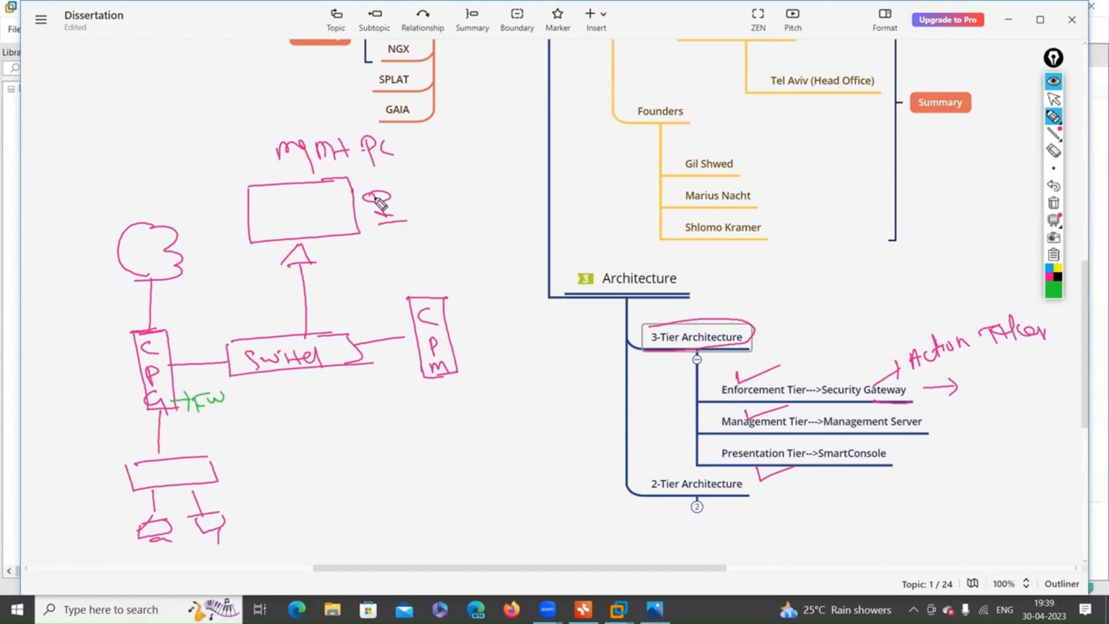
mouse_move(379, 223)
mouse_down()
mouse_move(407, 222)
mouse_move(346, 259)
mouse_move(374, 299)
mouse_move(404, 311)
mouse_move(399, 322)
mouse_move(493, 315)
mouse_up()
mouse_move(489, 330)
mouse_down()
mouse_move(506, 337)
mouse_move(508, 365)
mouse_up()
mouse_move(453, 334)
mouse_down()
mouse_move(480, 333)
mouse_move(488, 350)
mouse_move(475, 371)
mouse_up()
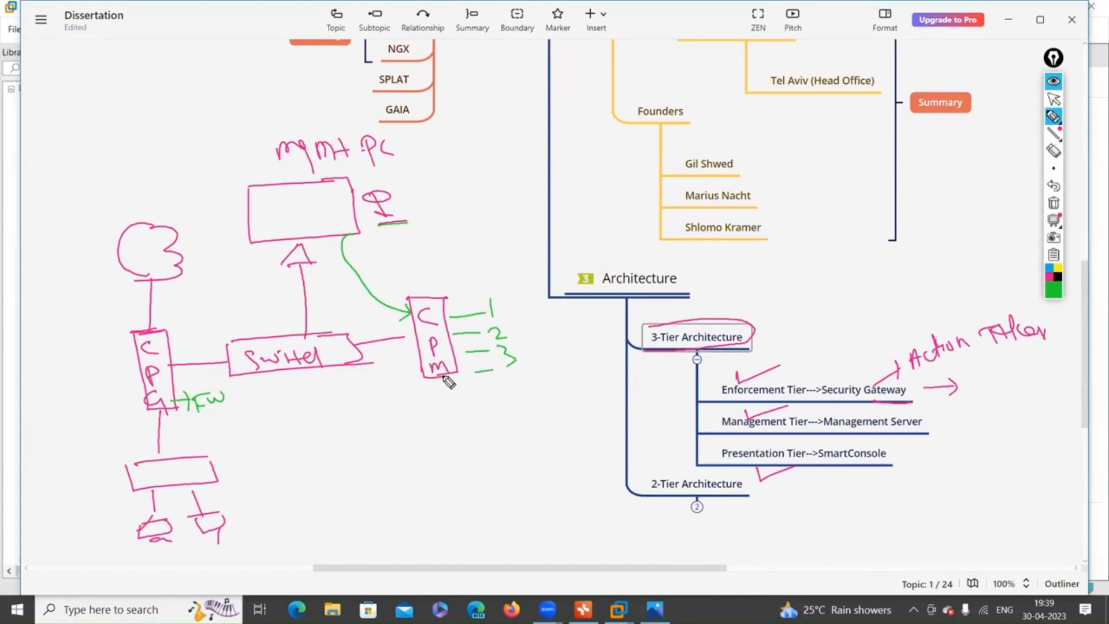
mouse_move(443, 383)
mouse_down()
mouse_move(426, 421)
mouse_move(396, 431)
mouse_move(317, 426)
mouse_move(219, 380)
mouse_move(168, 381)
mouse_move(188, 386)
mouse_up()
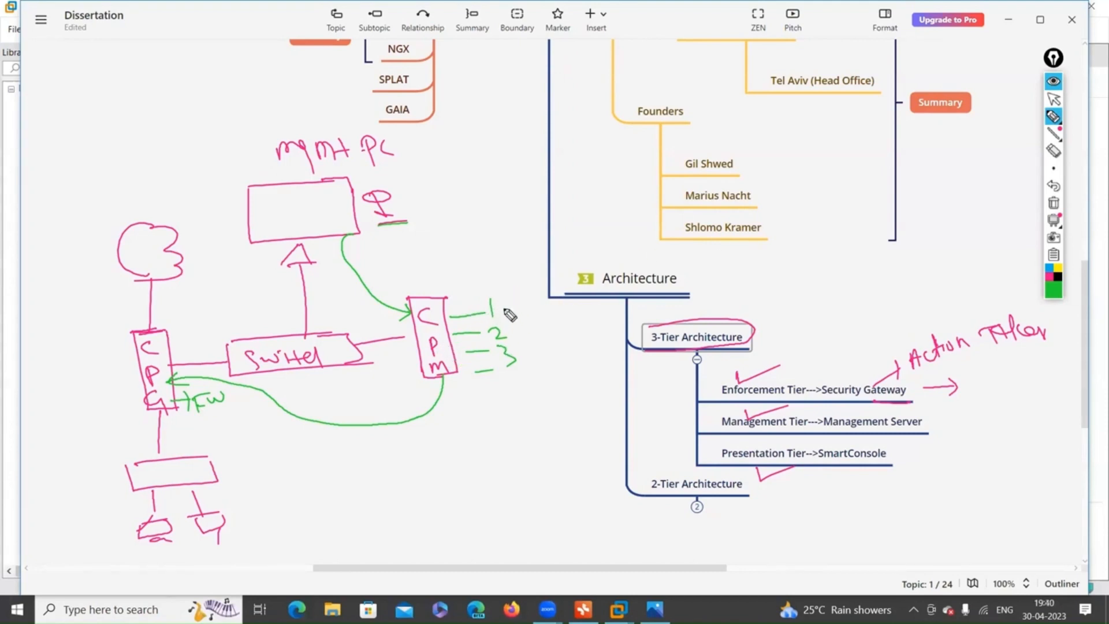
Add a green note by Architecture, underline C and P, mark beside G, and circle Management Server.
drag(520, 300, 558, 290)
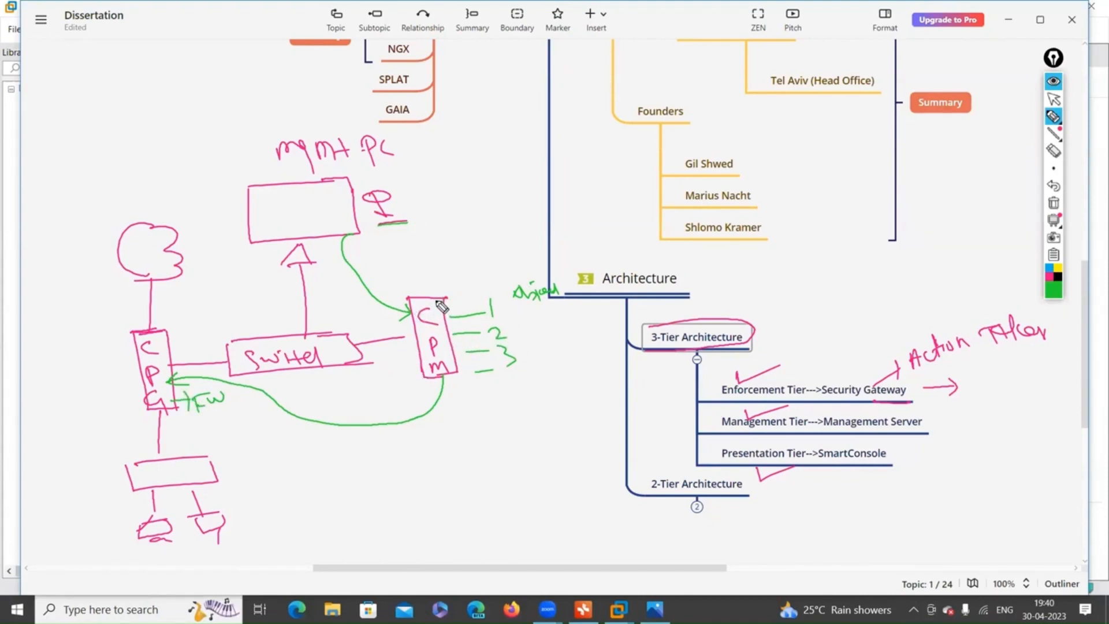
mouse_move(416, 328)
mouse_down()
mouse_move(441, 325)
mouse_move(446, 356)
mouse_up()
drag(113, 417, 138, 409)
mouse_move(115, 423)
mouse_down()
mouse_move(141, 416)
mouse_move(135, 425)
mouse_up()
drag(139, 406, 140, 424)
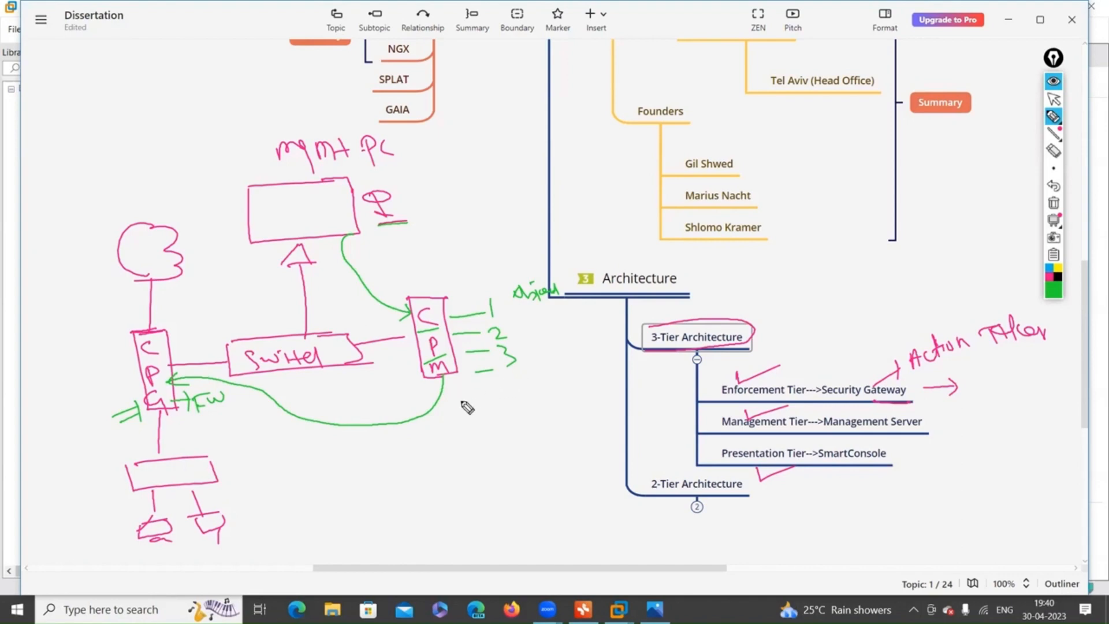
mouse_move(826, 436)
mouse_down()
mouse_move(928, 428)
mouse_move(830, 420)
mouse_up()
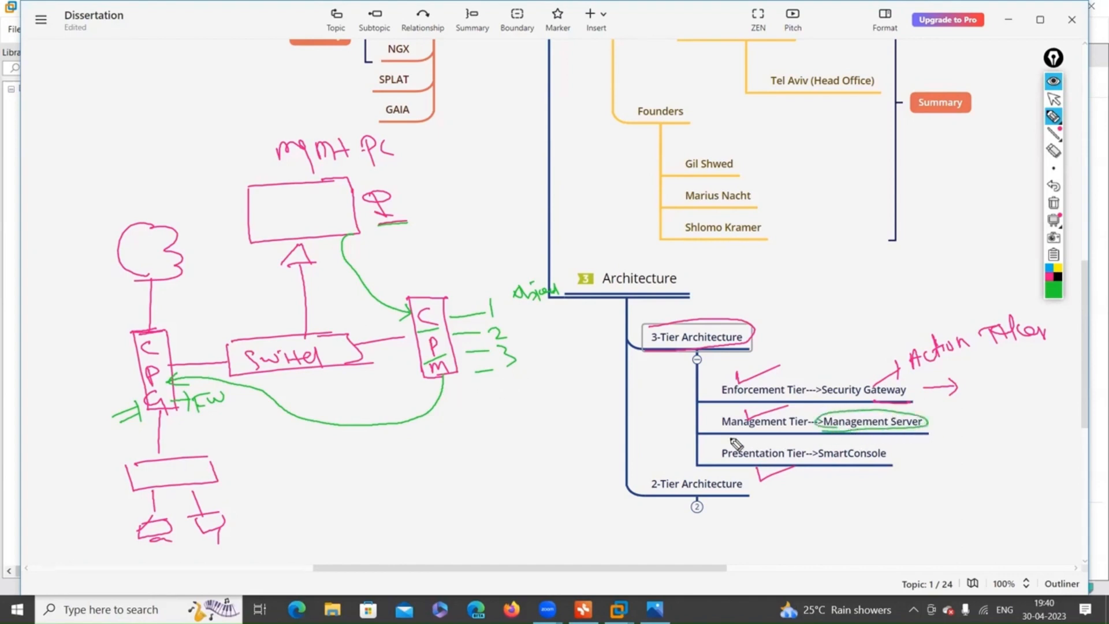
Underline and tick Management Tier, then draw an arrow from the CPM box's M to a note.
mouse_move(723, 430)
mouse_down()
mouse_move(812, 423)
mouse_move(760, 414)
mouse_move(721, 434)
mouse_up()
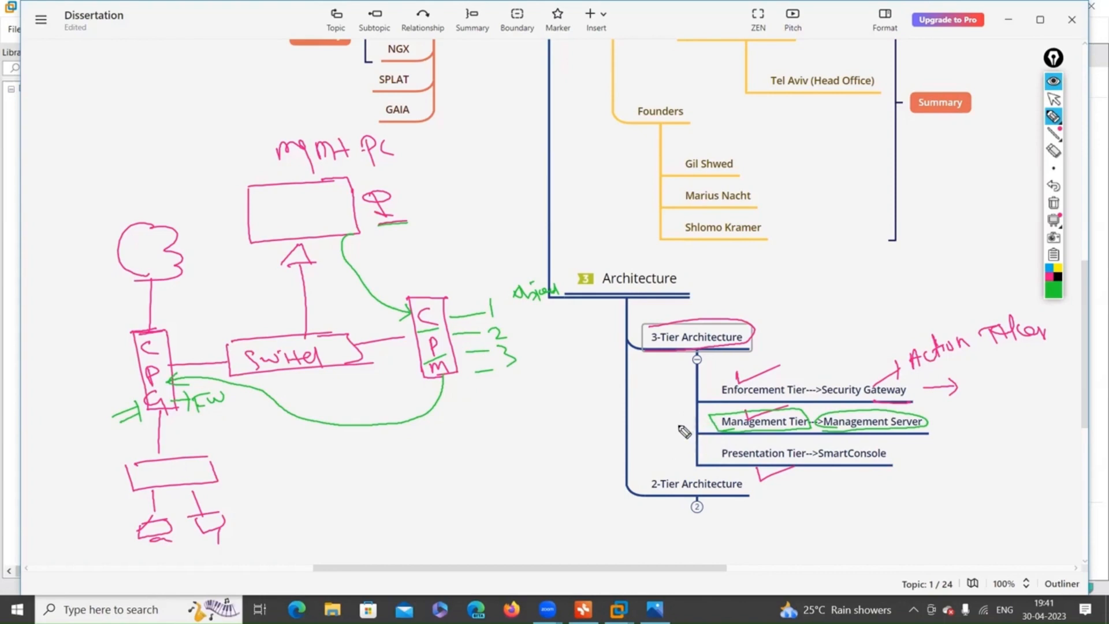
mouse_move(671, 427)
mouse_down()
mouse_move(699, 425)
mouse_move(698, 440)
mouse_up()
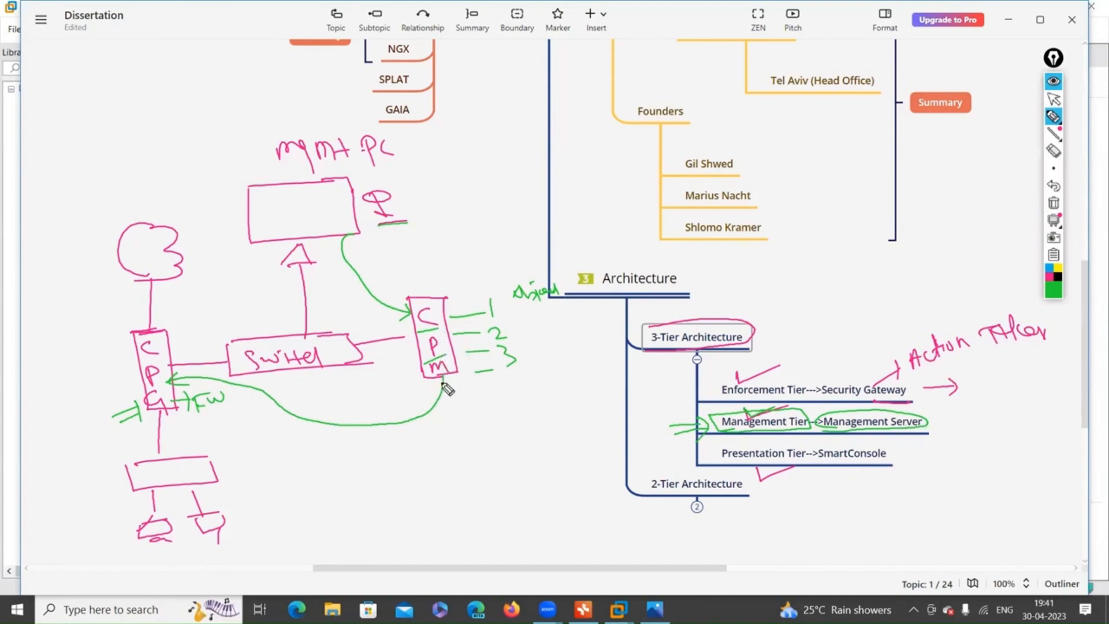
mouse_move(451, 379)
mouse_down()
mouse_move(464, 415)
mouse_move(473, 401)
mouse_up()
drag(479, 465, 518, 443)
drag(508, 455, 528, 450)
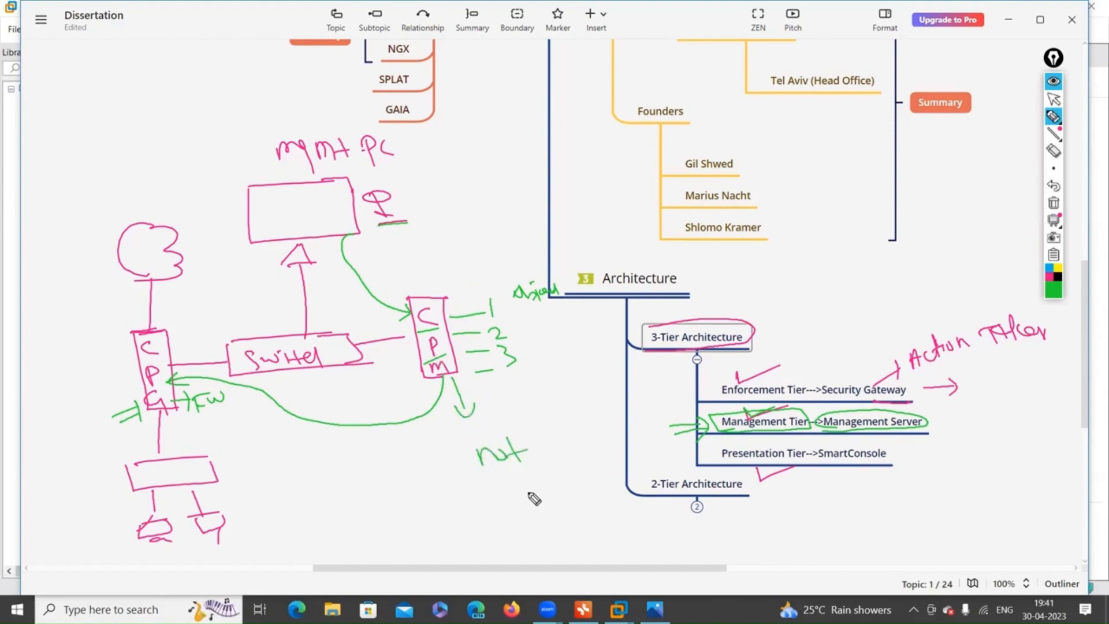
Write 'IAM' and 'not Action' below the arrow and complete the green 3.
drag(545, 445, 608, 415)
drag(539, 453, 537, 464)
mouse_move(504, 404)
mouse_down()
mouse_move(523, 427)
mouse_move(546, 402)
mouse_move(553, 419)
mouse_up()
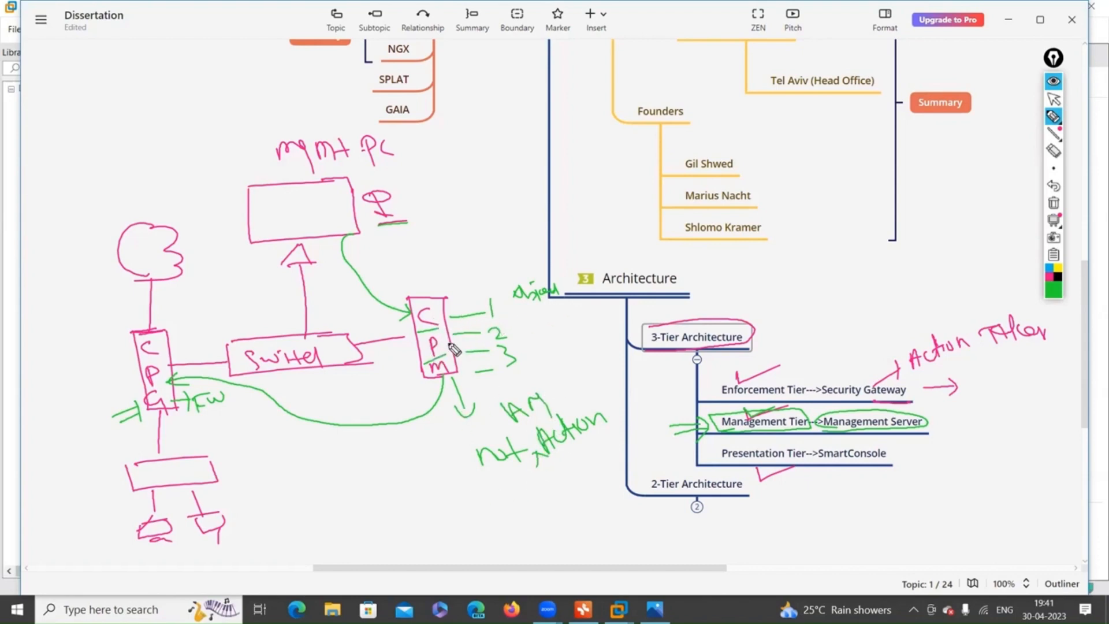
drag(512, 359, 498, 367)
drag(513, 360, 509, 366)
Write 'Gui Deploy' below the notes, circle it, and finish the FW label.
mouse_move(508, 504)
mouse_down()
mouse_move(560, 518)
mouse_move(594, 497)
mouse_move(604, 519)
mouse_up()
mouse_move(442, 520)
mouse_down()
mouse_move(445, 547)
mouse_move(506, 531)
mouse_move(488, 508)
mouse_up()
mouse_move(460, 564)
mouse_down()
mouse_move(569, 474)
mouse_move(433, 550)
mouse_up()
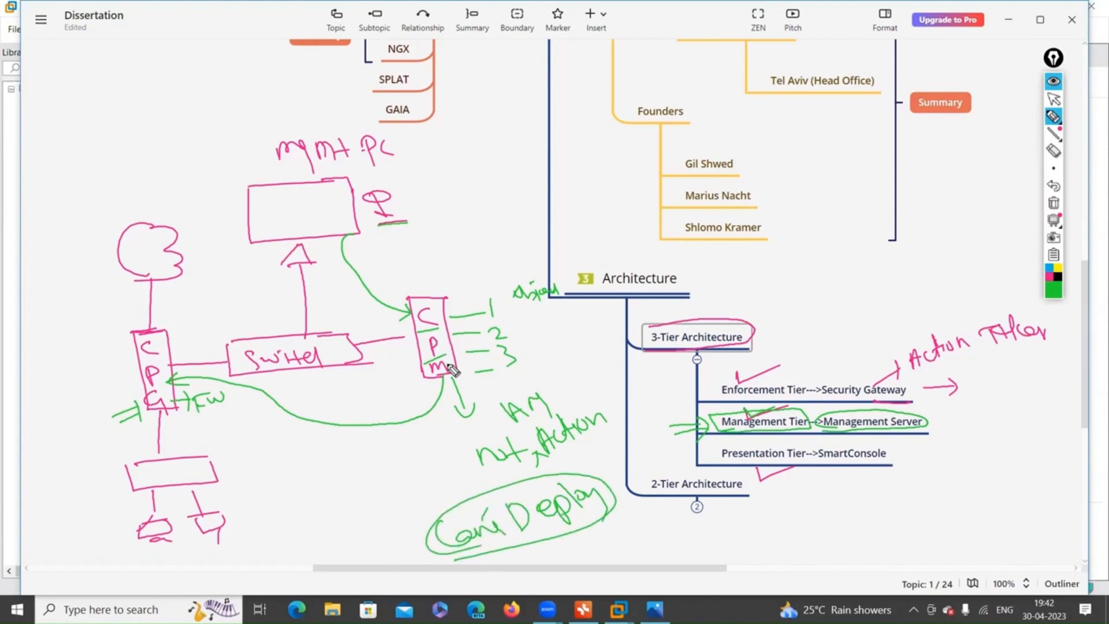
drag(208, 397, 229, 393)
Erase the stray stroke at the CPM box's top corner.
drag(441, 299, 473, 285)
click(1054, 151)
drag(459, 281, 488, 279)
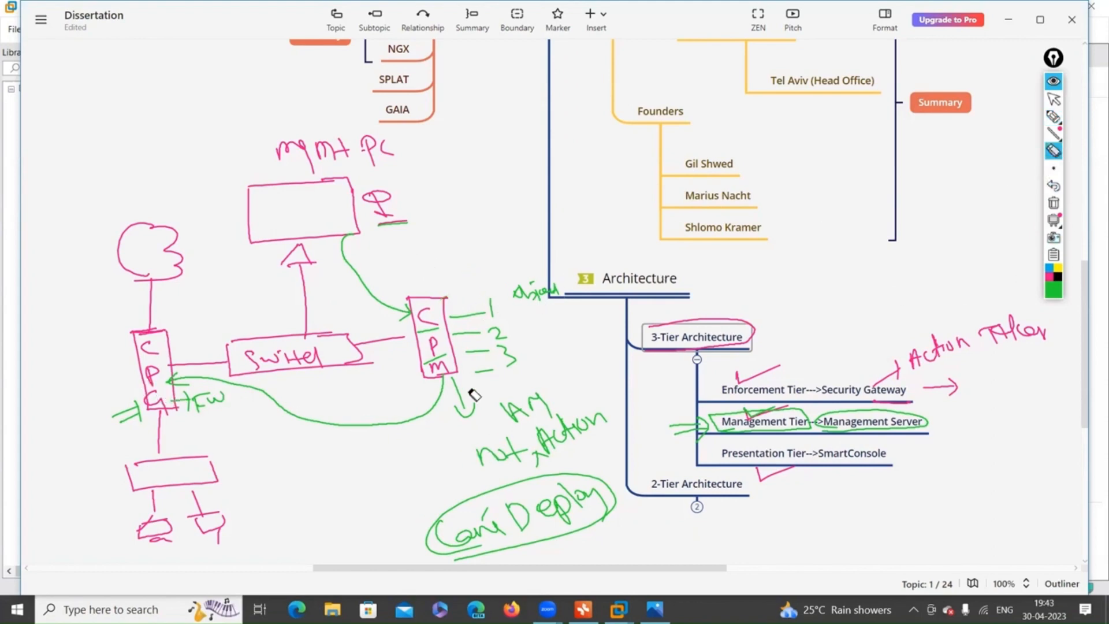
click(1054, 116)
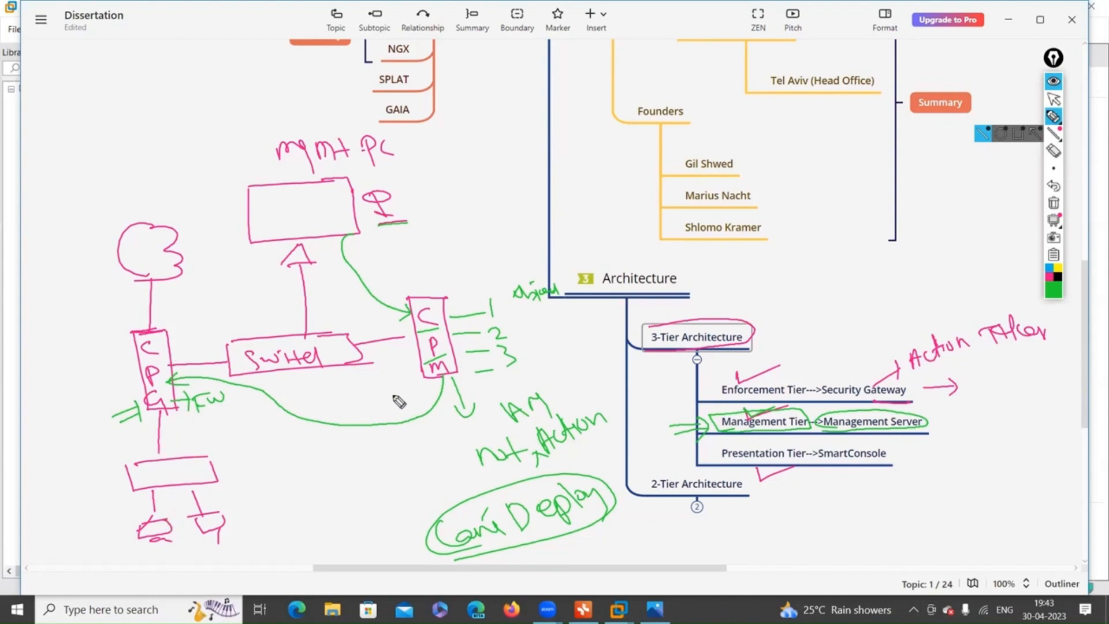
Mark a cross above the CPM box, redraw the G, and add a dash before IAM.
drag(444, 274, 438, 296)
drag(421, 288, 450, 285)
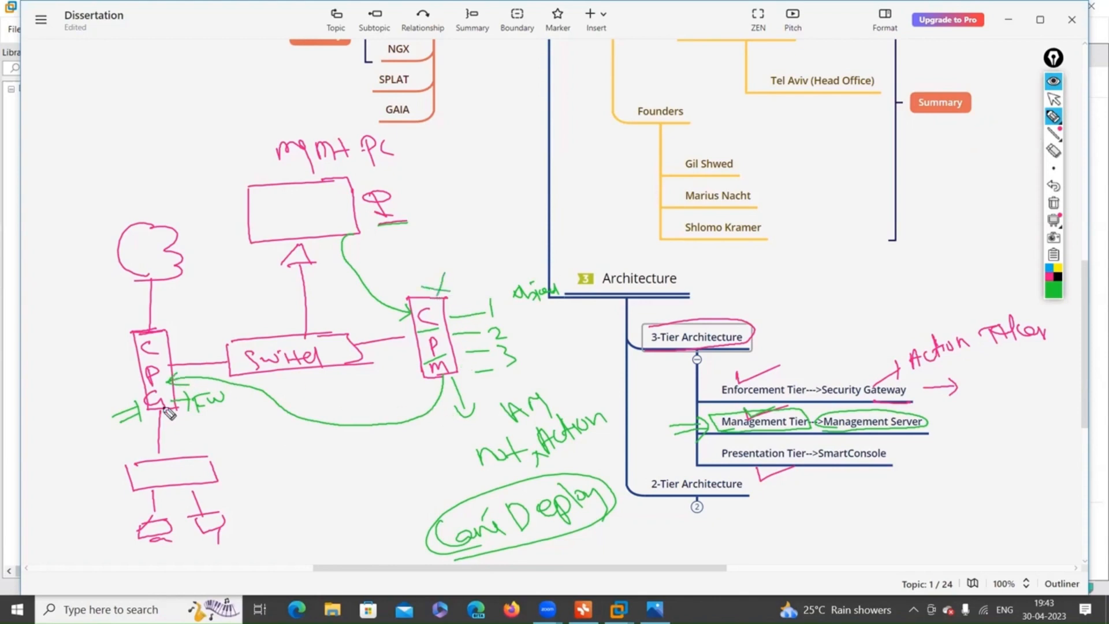
drag(159, 397, 164, 410)
mouse_move(500, 425)
mouse_down()
mouse_move(464, 438)
mouse_move(458, 467)
mouse_up()
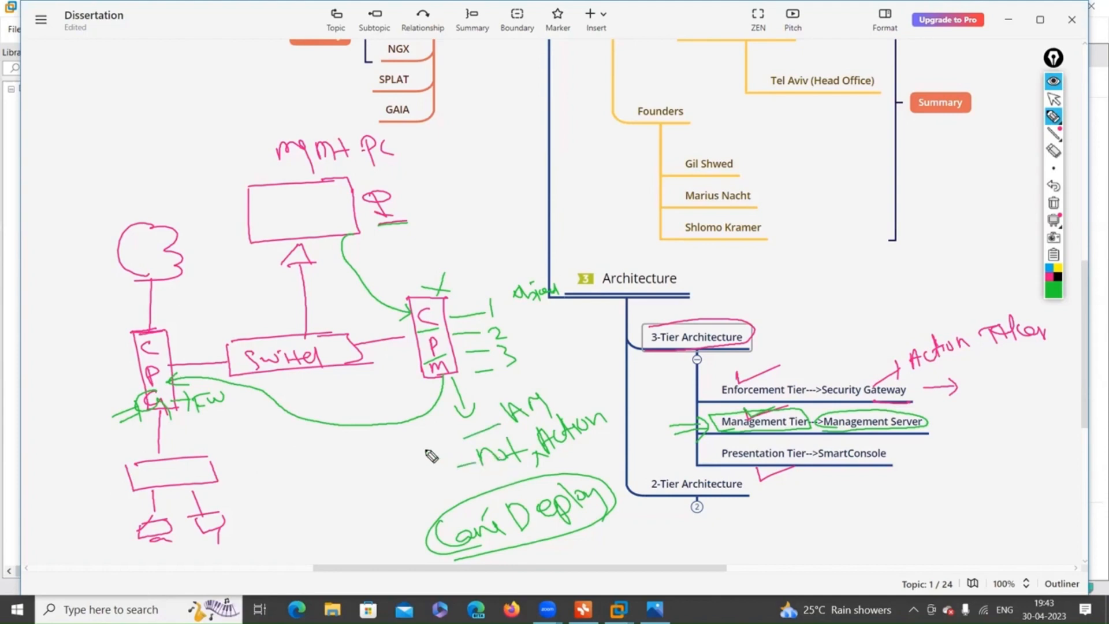
Draw green curves from the notes and M to the left box, circling the G/FW label.
mouse_move(464, 443)
mouse_down()
mouse_move(321, 429)
mouse_move(223, 393)
mouse_up()
drag(148, 362, 156, 374)
mouse_move(155, 428)
mouse_down()
mouse_move(234, 394)
mouse_move(152, 427)
mouse_up()
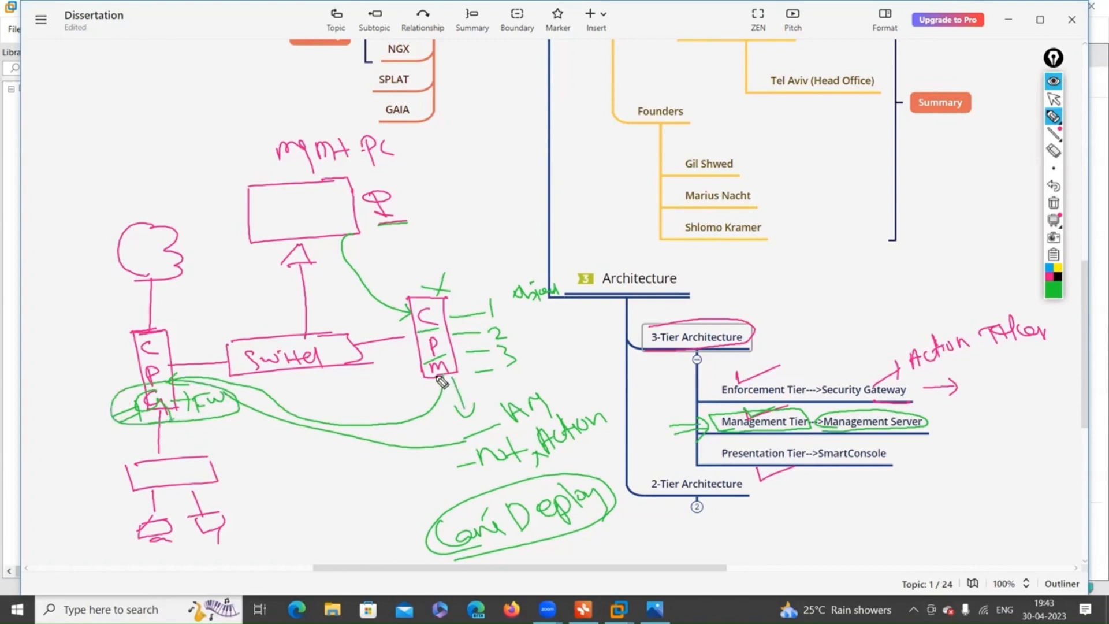
mouse_move(437, 385)
mouse_down()
mouse_move(271, 373)
mouse_move(188, 378)
mouse_move(184, 390)
mouse_up()
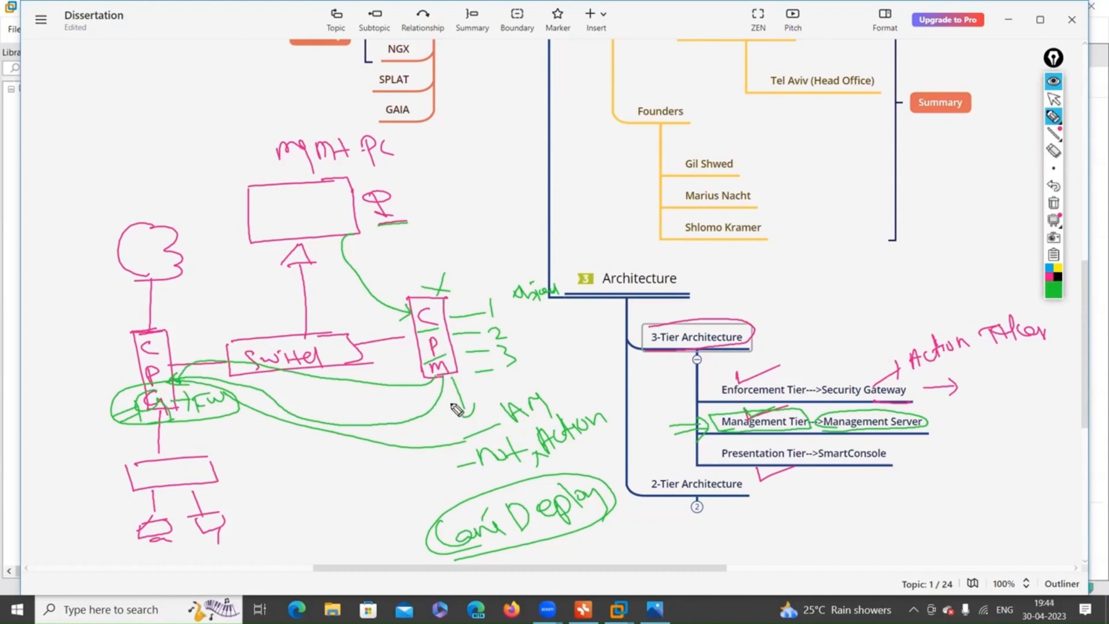
drag(455, 404, 462, 414)
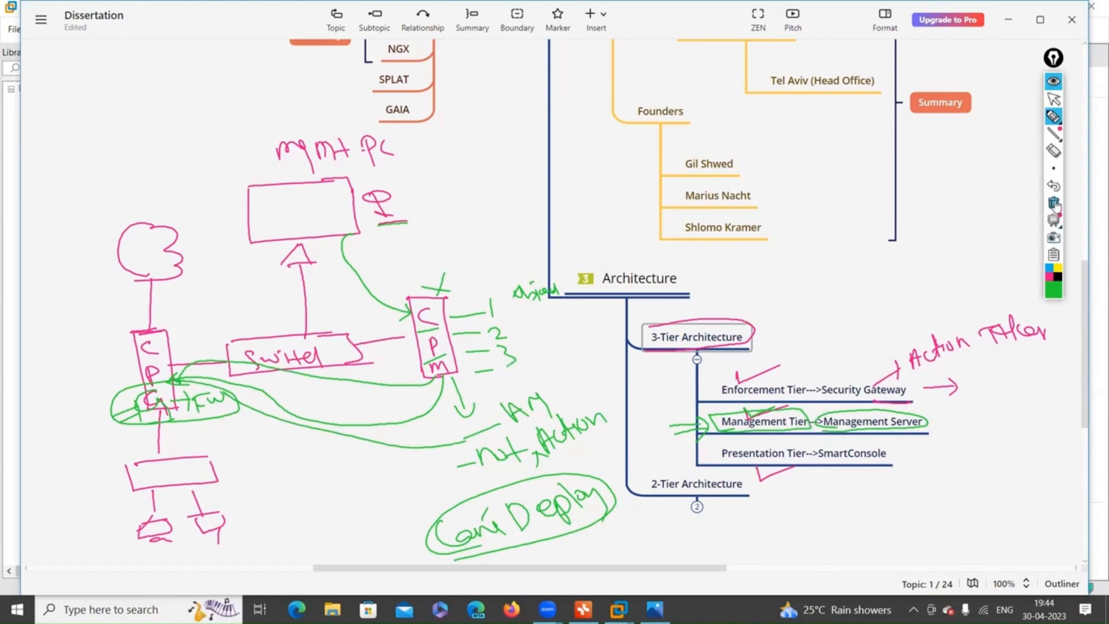
Clear all ink, restore it, and box Security Gateway in green.
click(1054, 219)
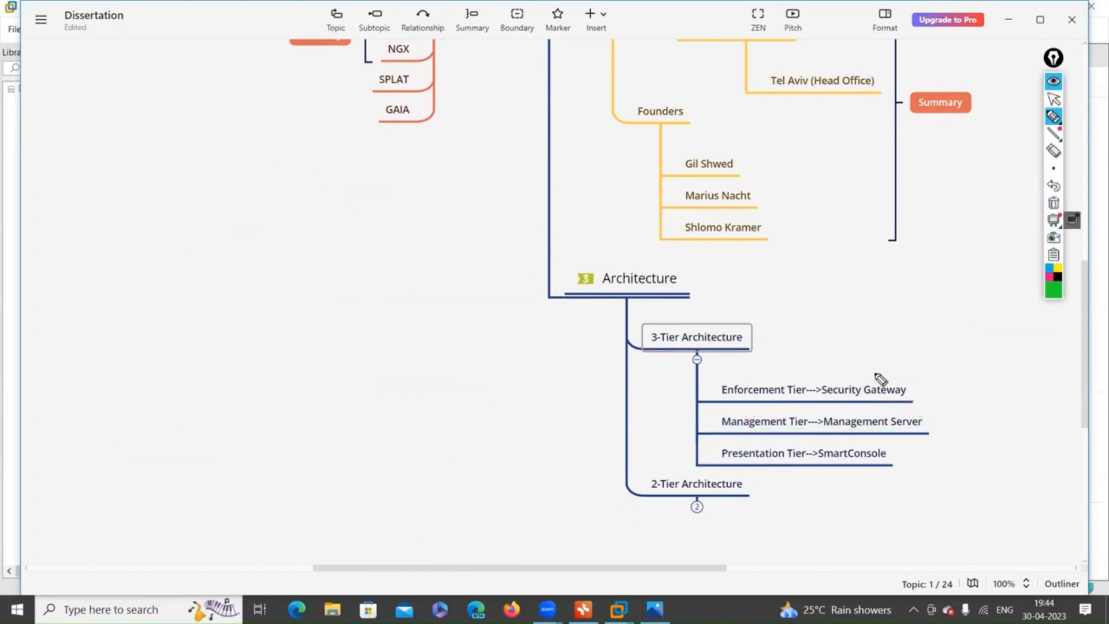
click(1053, 187)
mouse_move(834, 406)
mouse_down()
mouse_move(910, 381)
mouse_move(826, 372)
mouse_move(829, 408)
mouse_up()
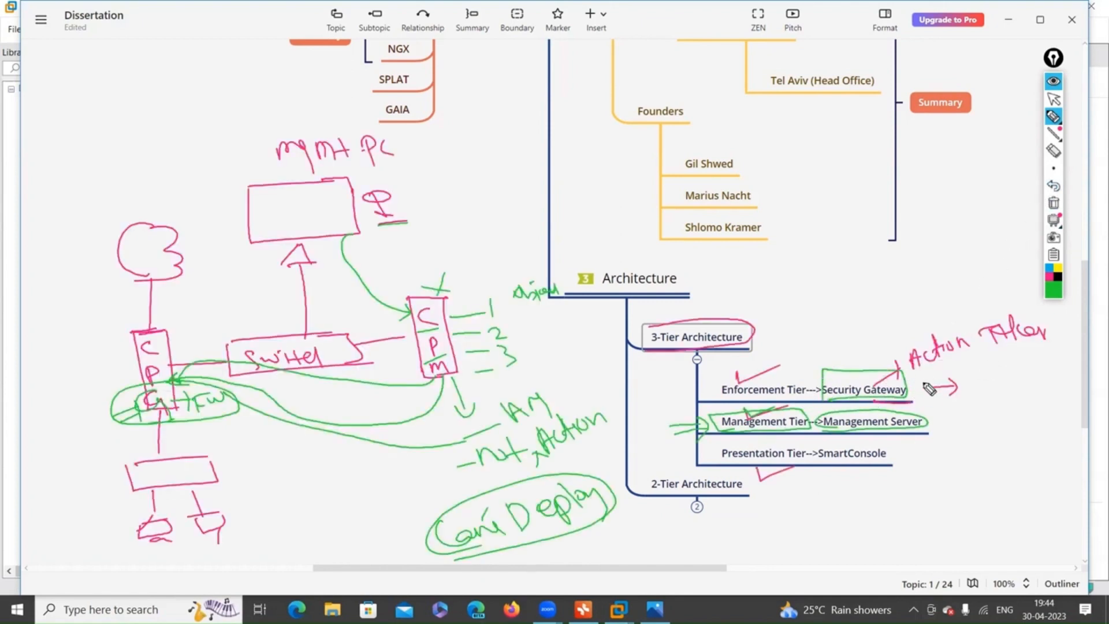
Circle Enforcement Tier and arc through Management in green, then wipe all ink from the map.
drag(921, 377, 936, 386)
mouse_move(729, 403)
mouse_down()
mouse_move(772, 408)
mouse_move(813, 386)
mouse_move(722, 389)
mouse_move(751, 399)
mouse_up()
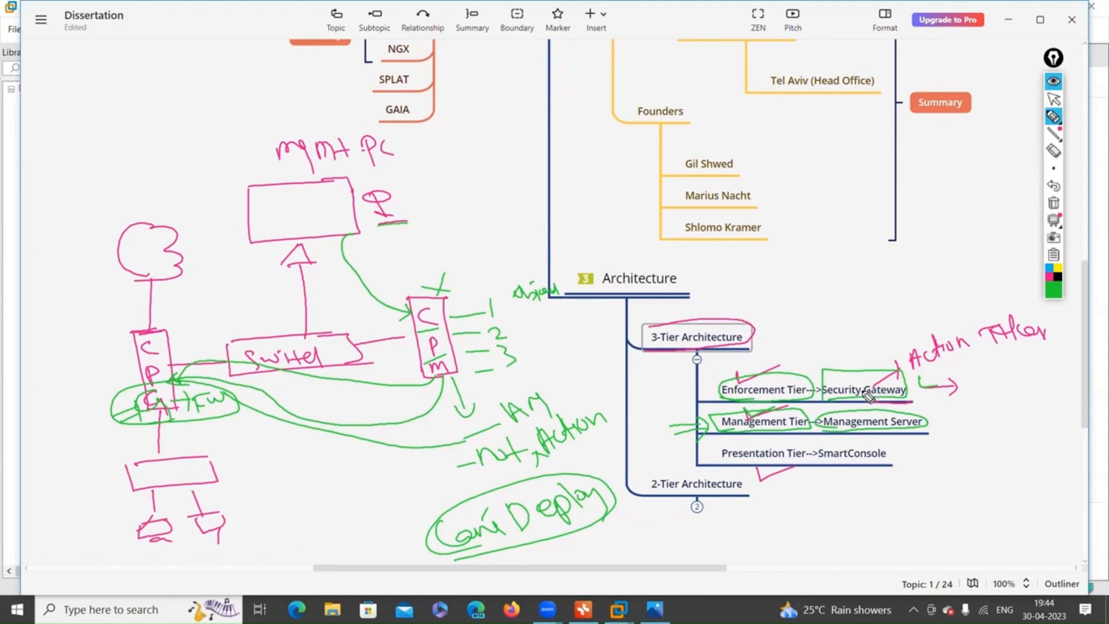
mouse_move(862, 430)
mouse_down()
mouse_move(866, 414)
mouse_move(842, 405)
mouse_up()
click(1053, 203)
Circle Security Gateway and tick it, Management Server, and the Management and Enforcement Tier rows.
drag(816, 380, 881, 413)
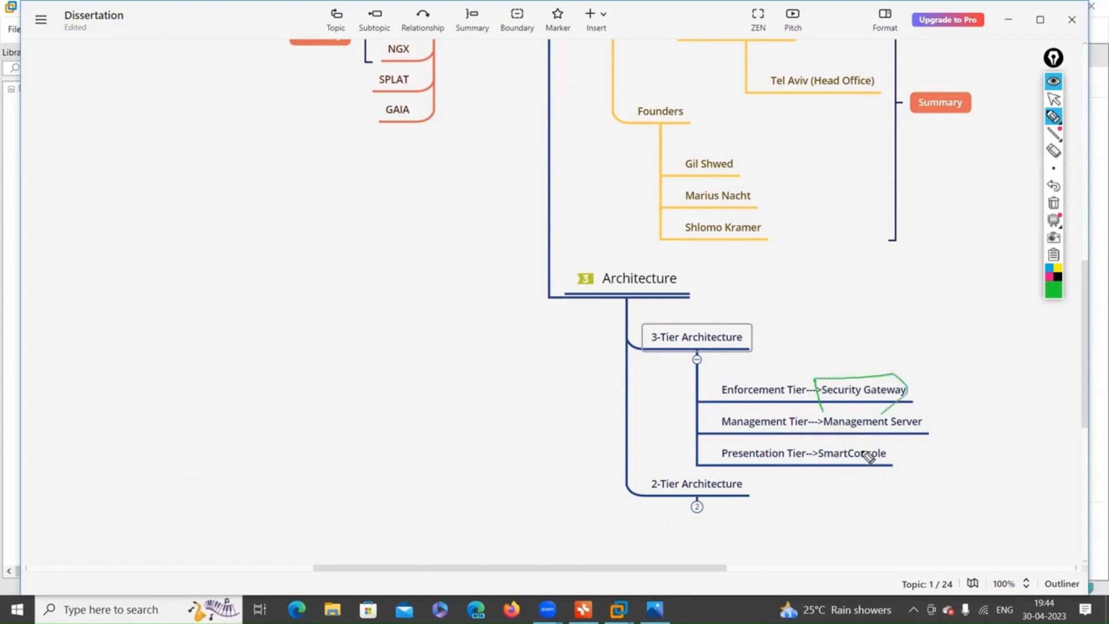
drag(917, 382, 952, 380)
drag(932, 420, 971, 411)
drag(700, 420, 719, 428)
drag(701, 387, 721, 388)
Loop Management Server, underline Gateway, bracket Management Tier, and circle SmartConsole in green.
mouse_move(831, 424)
mouse_down()
mouse_move(821, 429)
mouse_move(913, 435)
mouse_move(818, 415)
mouse_up()
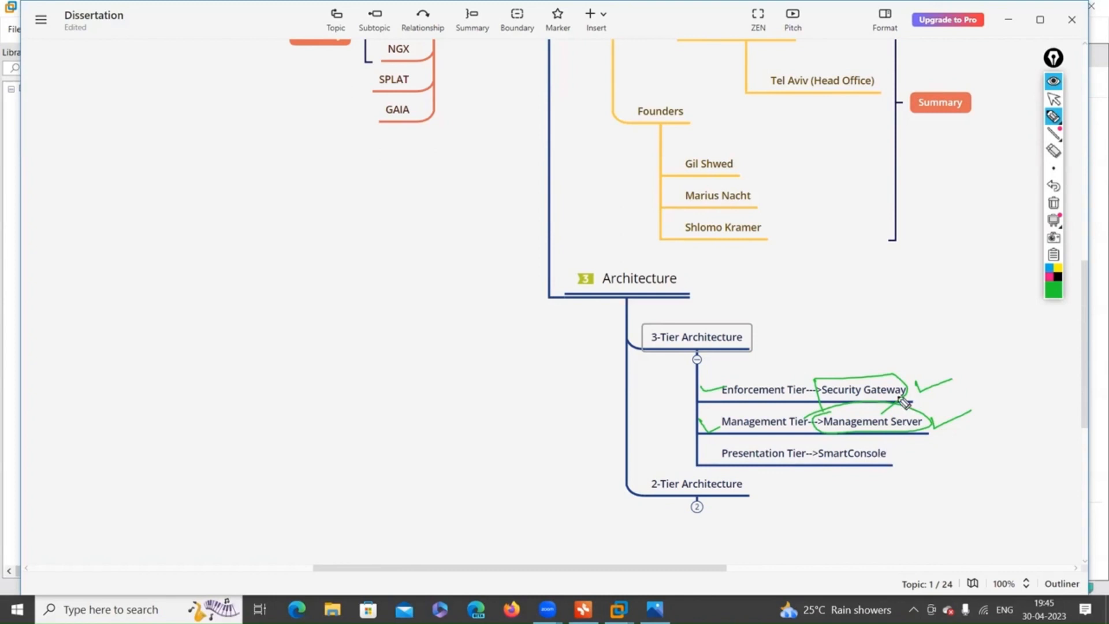
drag(884, 399, 906, 392)
mouse_move(834, 437)
mouse_down()
mouse_move(807, 437)
mouse_move(893, 443)
mouse_up()
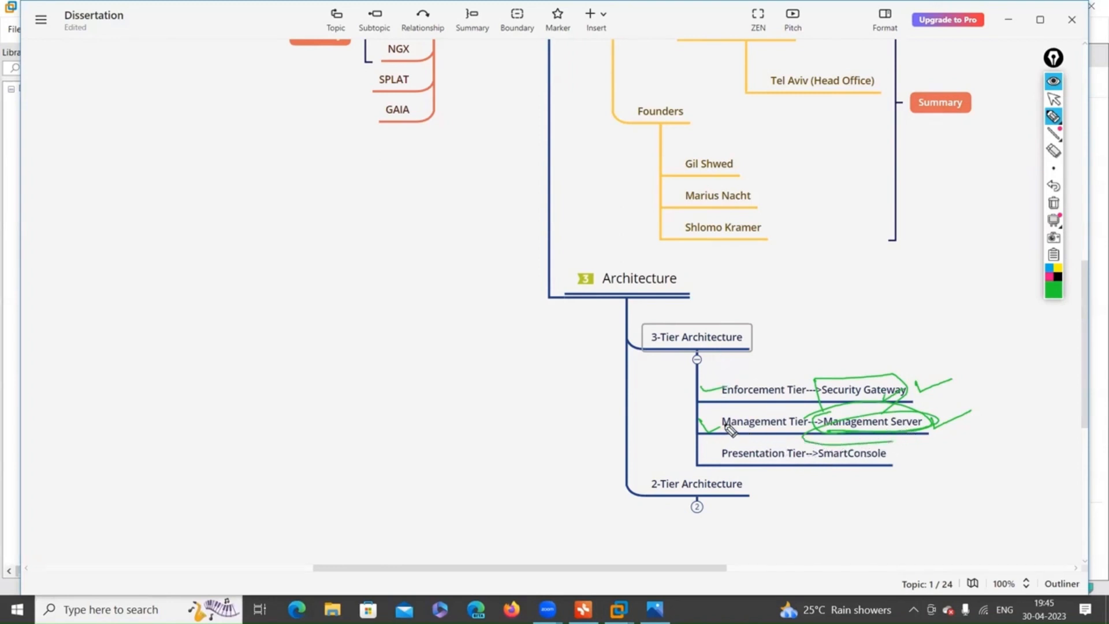
mouse_move(739, 415)
mouse_down()
mouse_move(711, 432)
mouse_move(761, 435)
mouse_up()
mouse_move(962, 392)
mouse_down()
mouse_move(961, 414)
mouse_move(983, 400)
mouse_up()
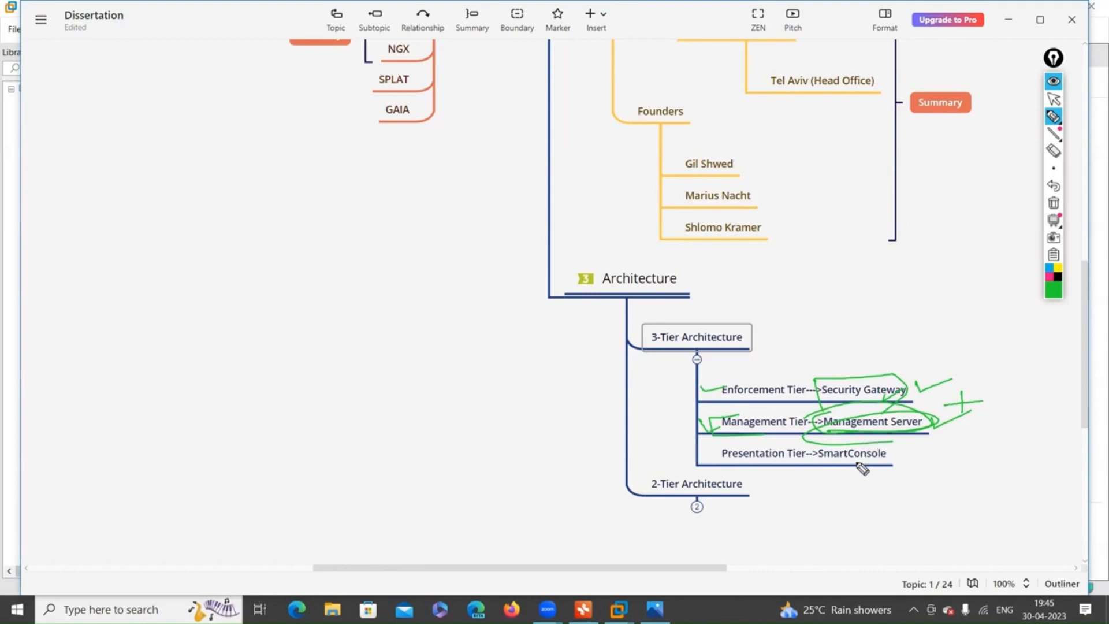
mouse_move(820, 473)
mouse_down()
mouse_move(889, 453)
mouse_move(827, 468)
mouse_up()
Clear the tier annotations, circle Security Gateway, then undo that circle.
click(1054, 203)
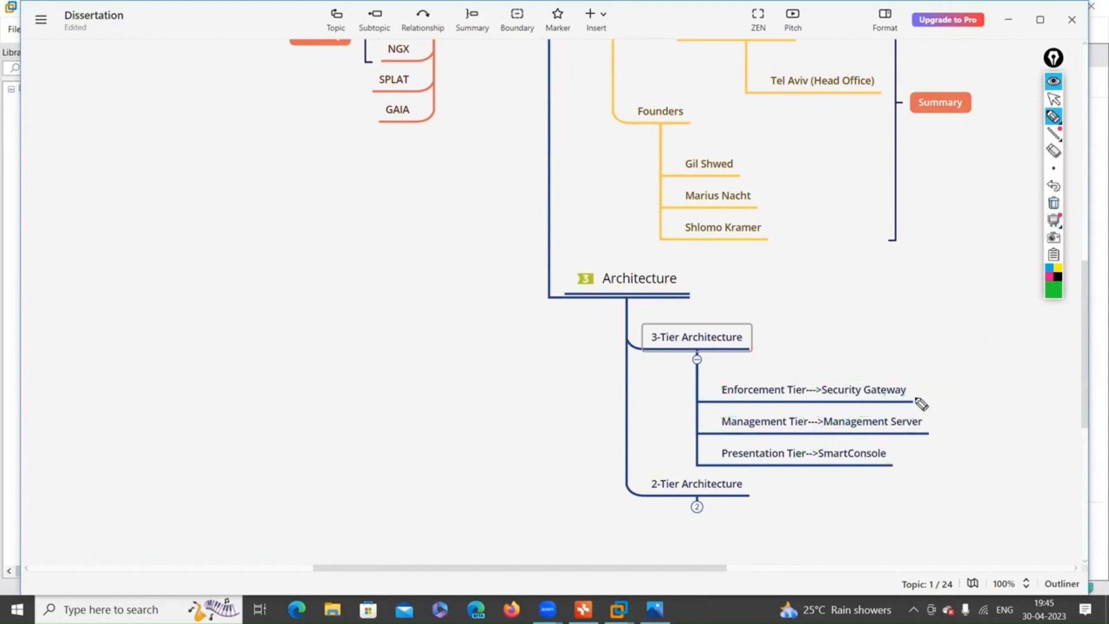
mouse_move(857, 403)
mouse_down()
mouse_move(875, 379)
mouse_move(870, 398)
mouse_up()
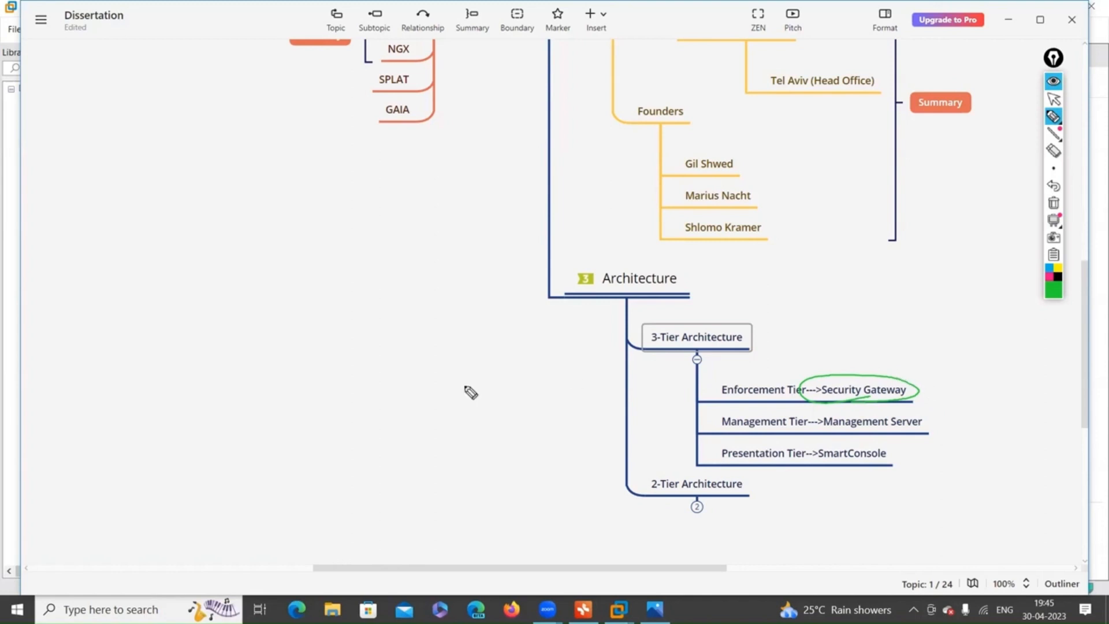
click(1053, 186)
Undo repeatedly to restore the pink and green sketch, then underline Management Server in green.
click(1054, 189)
click(1054, 188)
click(1054, 188)
click(1054, 188)
click(1054, 188)
click(1054, 188)
click(1056, 189)
click(1056, 189)
click(1056, 189)
click(1056, 189)
click(1056, 189)
click(1056, 189)
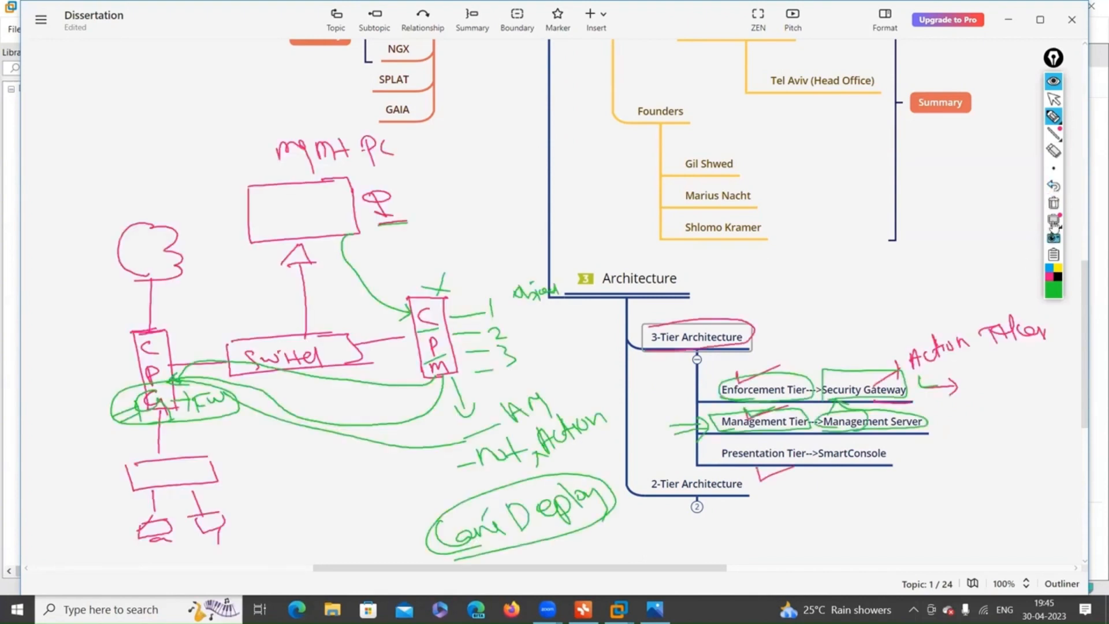
mouse_move(1055, 136)
drag(841, 439, 924, 422)
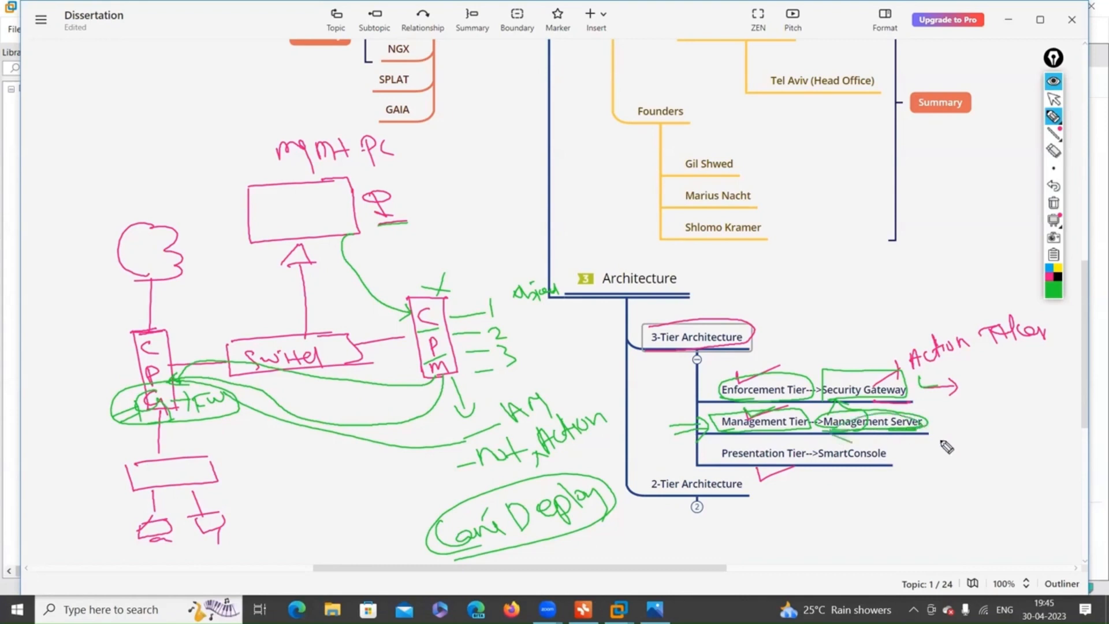
Clear the old ink and circle Management Server and SmartConsole in green, with a note beside SmartConsole.
click(1053, 206)
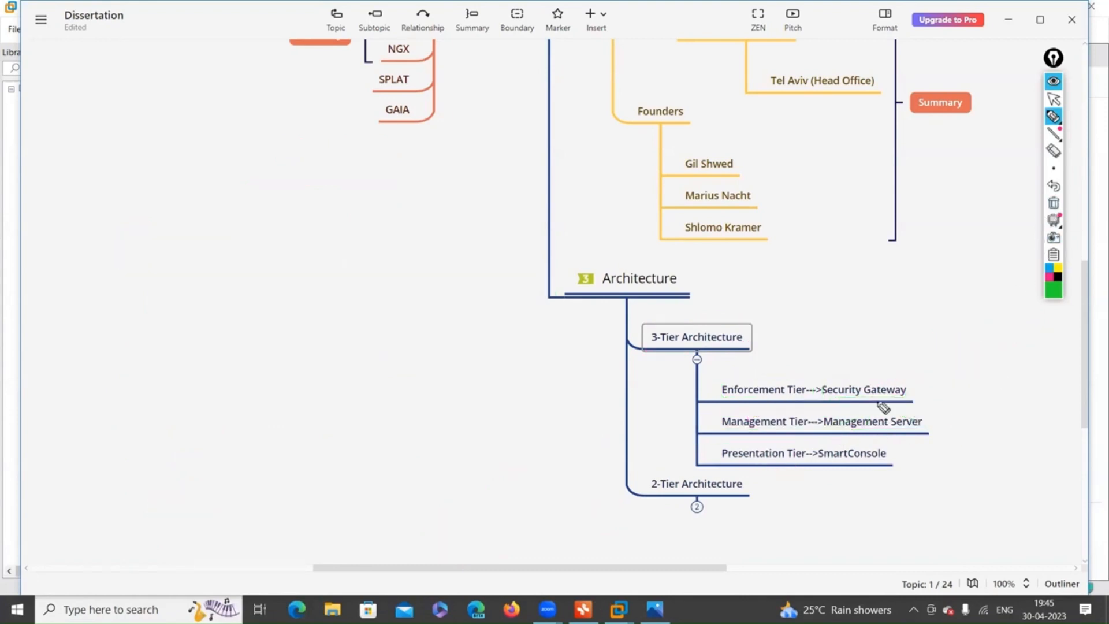
mouse_move(849, 426)
mouse_down()
mouse_move(963, 416)
mouse_move(980, 399)
mouse_move(1022, 426)
mouse_up()
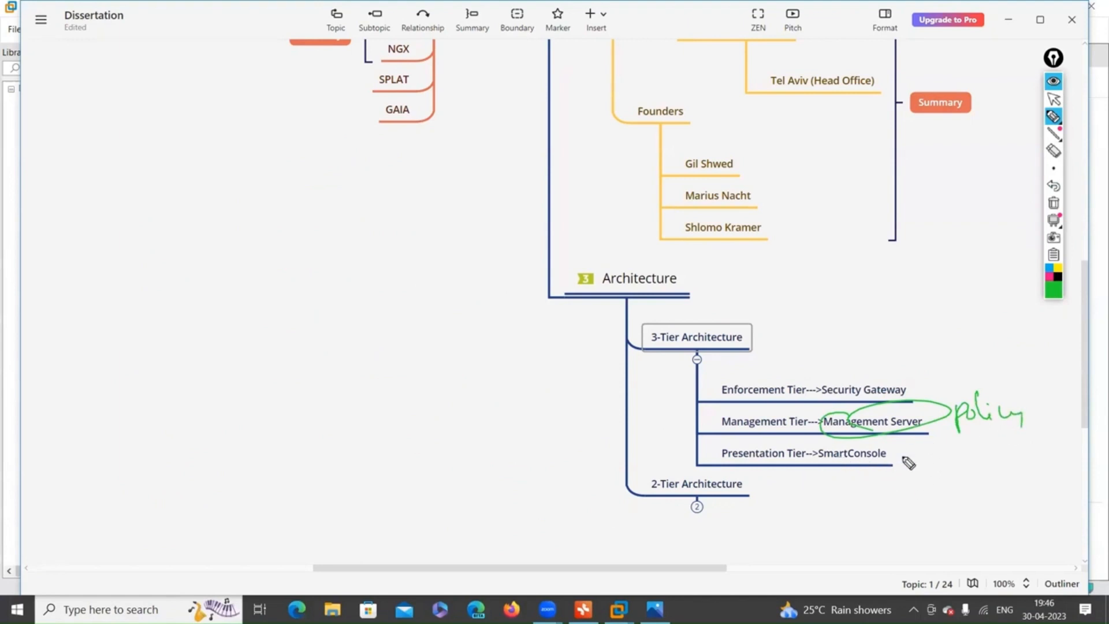
mouse_move(901, 442)
mouse_down()
mouse_move(896, 487)
mouse_move(928, 469)
mouse_up()
mouse_move(859, 466)
mouse_down()
mouse_move(816, 458)
mouse_move(869, 466)
mouse_up()
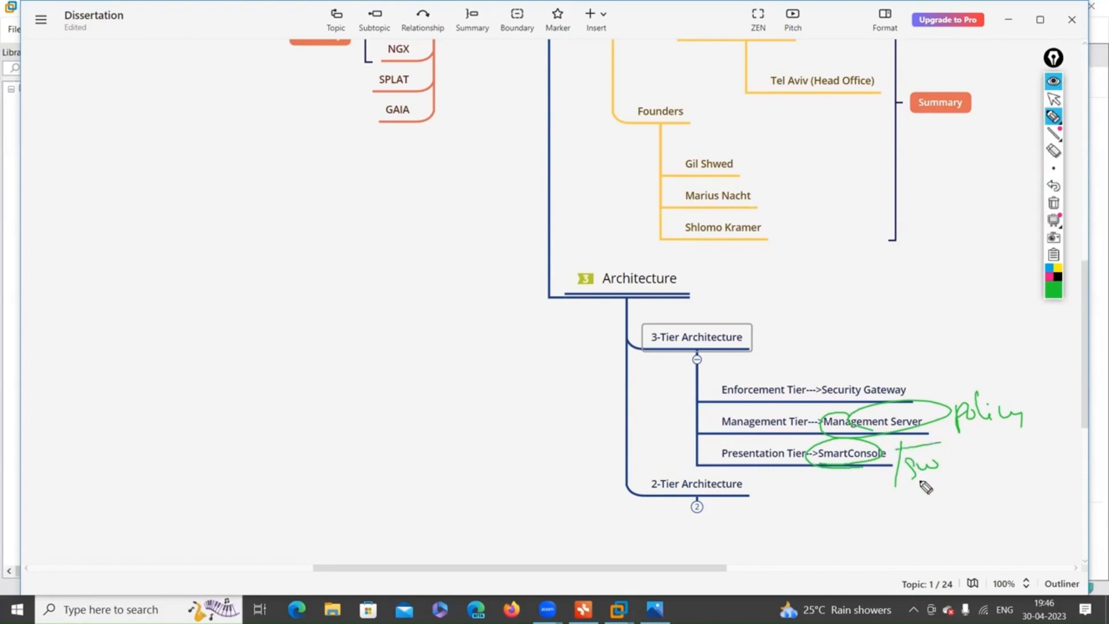
drag(898, 445, 941, 442)
Write GUI above the policy note and box the handwritten note beside SmartConsole.
drag(918, 406, 960, 374)
drag(923, 406, 970, 376)
drag(965, 363, 969, 383)
drag(1010, 353, 1035, 354)
drag(1036, 347, 1048, 363)
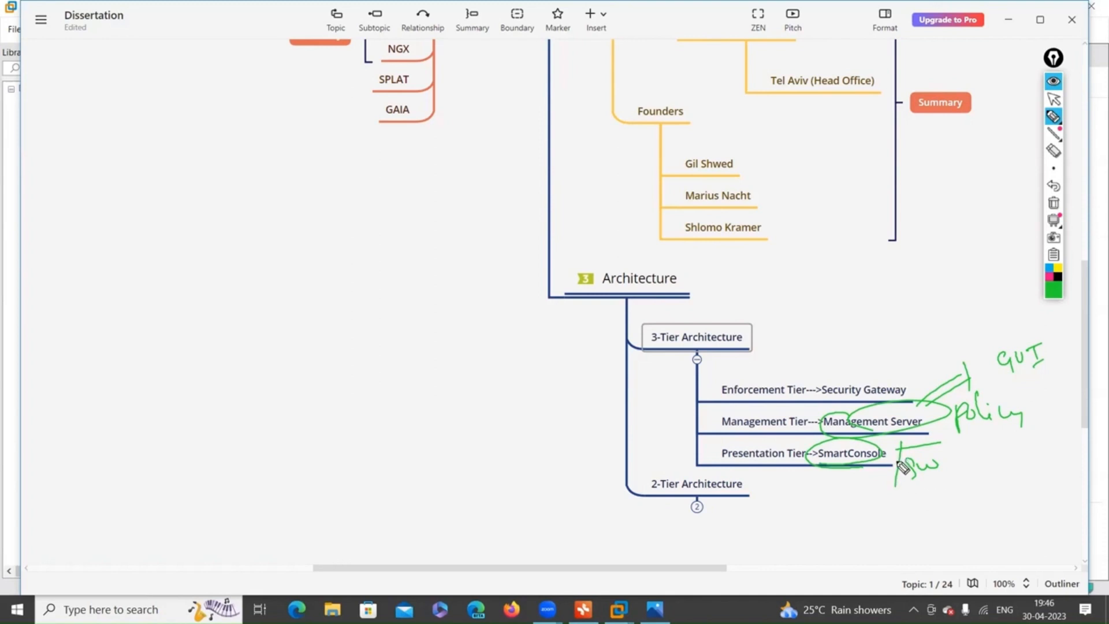
drag(899, 487, 952, 445)
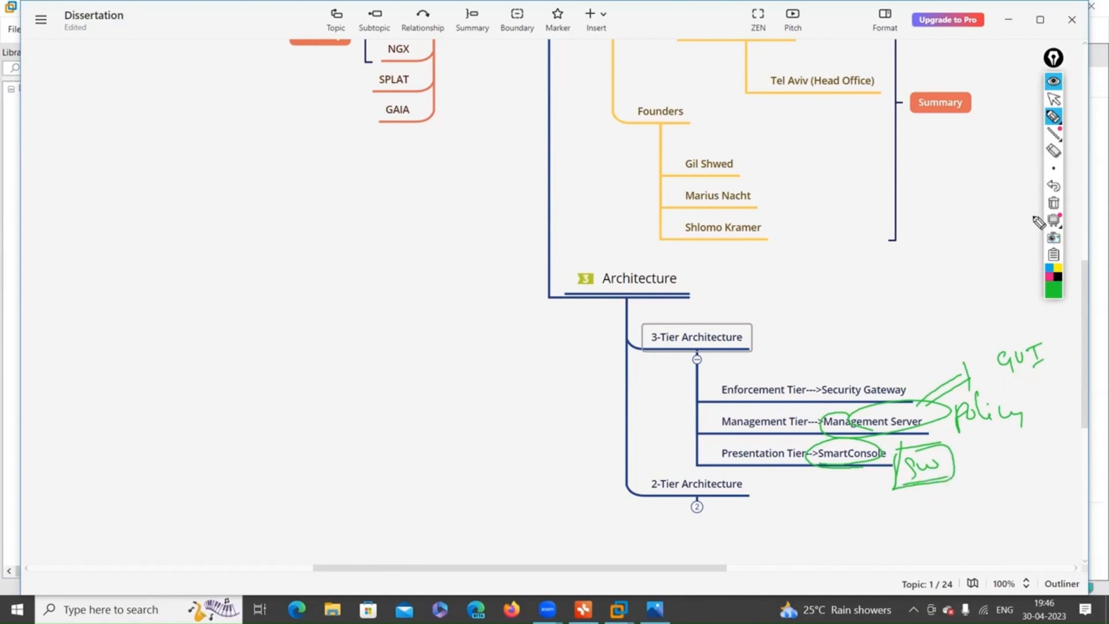
Replace the earlier ink with a single green box around SmartConsole, then clear it.
click(1054, 203)
mouse_move(839, 445)
mouse_down()
mouse_move(810, 462)
mouse_move(890, 472)
mouse_up()
mouse_move(841, 446)
mouse_down()
mouse_move(878, 472)
mouse_move(843, 473)
mouse_move(896, 468)
mouse_move(900, 448)
mouse_move(815, 446)
mouse_move(832, 464)
mouse_up()
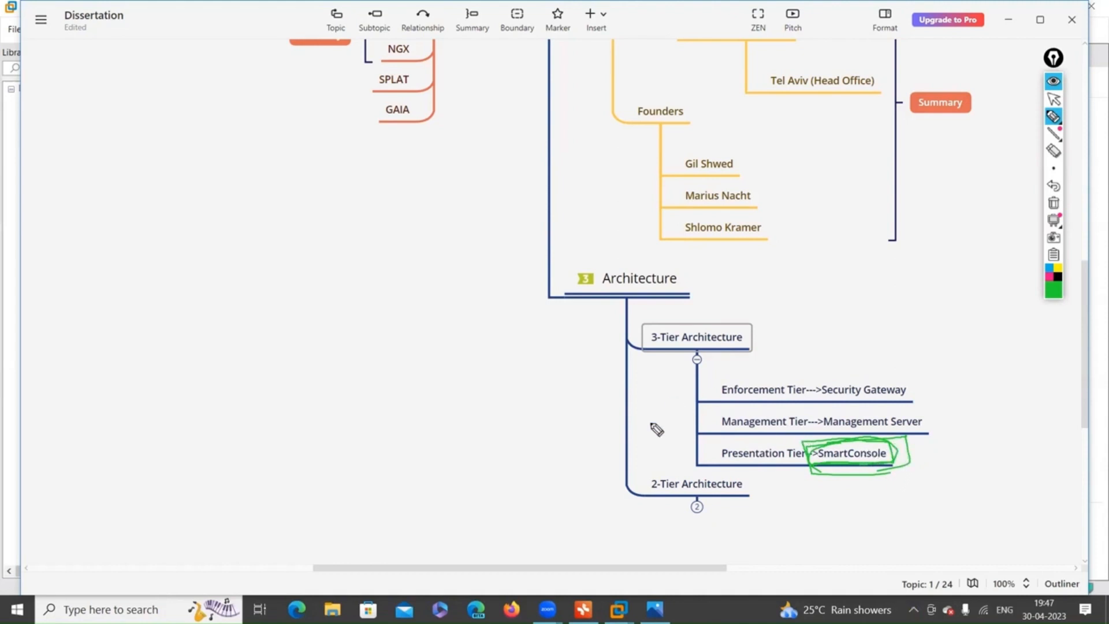
click(1054, 203)
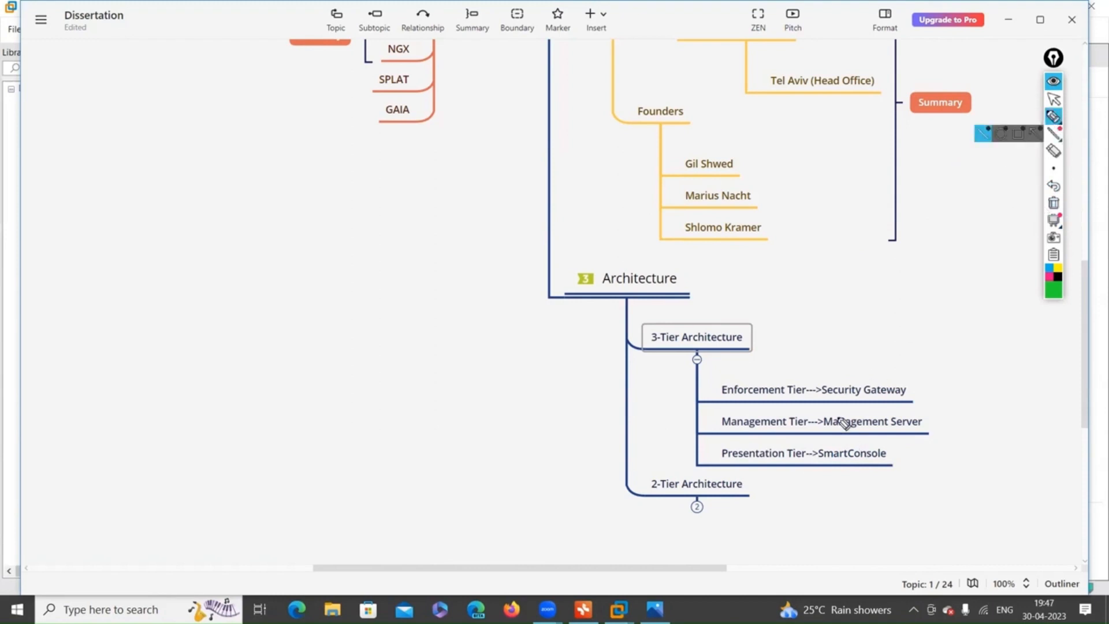
Loop the three tier components and tick Security Gateway, Management Server and SmartConsole, then erase them.
drag(818, 392, 822, 470)
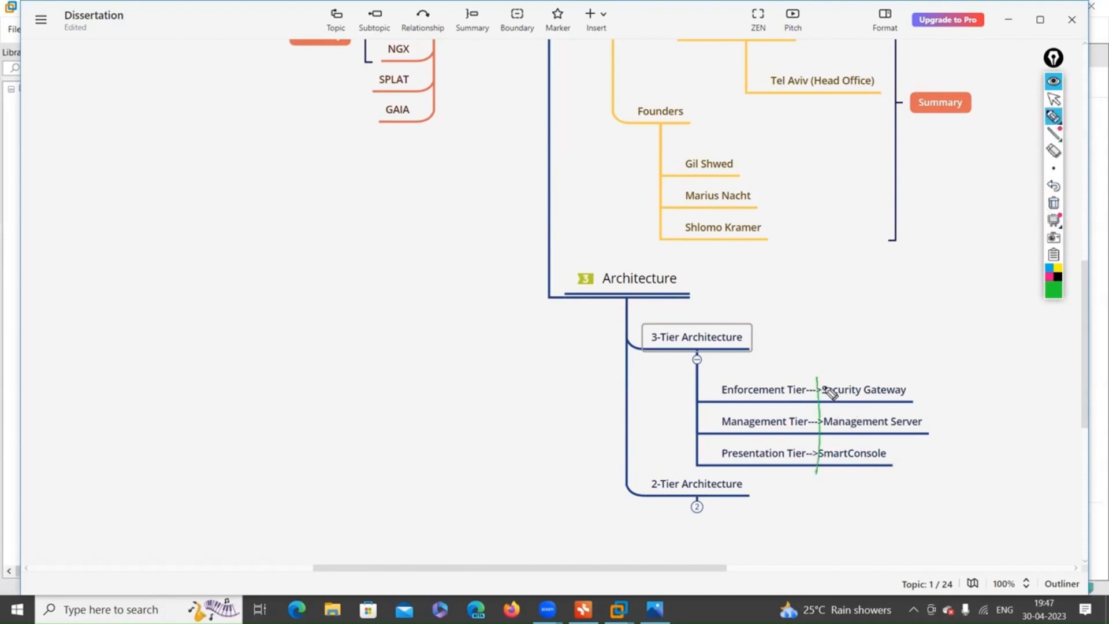
mouse_move(821, 386)
mouse_down()
mouse_move(931, 376)
mouse_move(941, 483)
mouse_move(834, 493)
mouse_move(827, 458)
mouse_up()
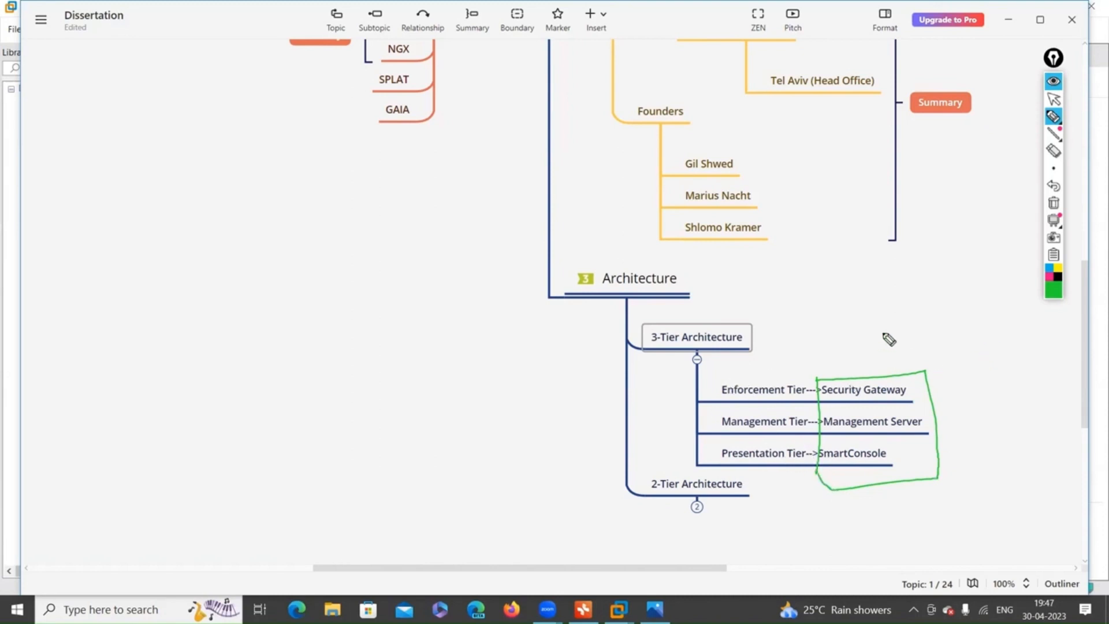
mouse_move(882, 345)
mouse_down()
mouse_move(901, 356)
mouse_move(993, 319)
mouse_up()
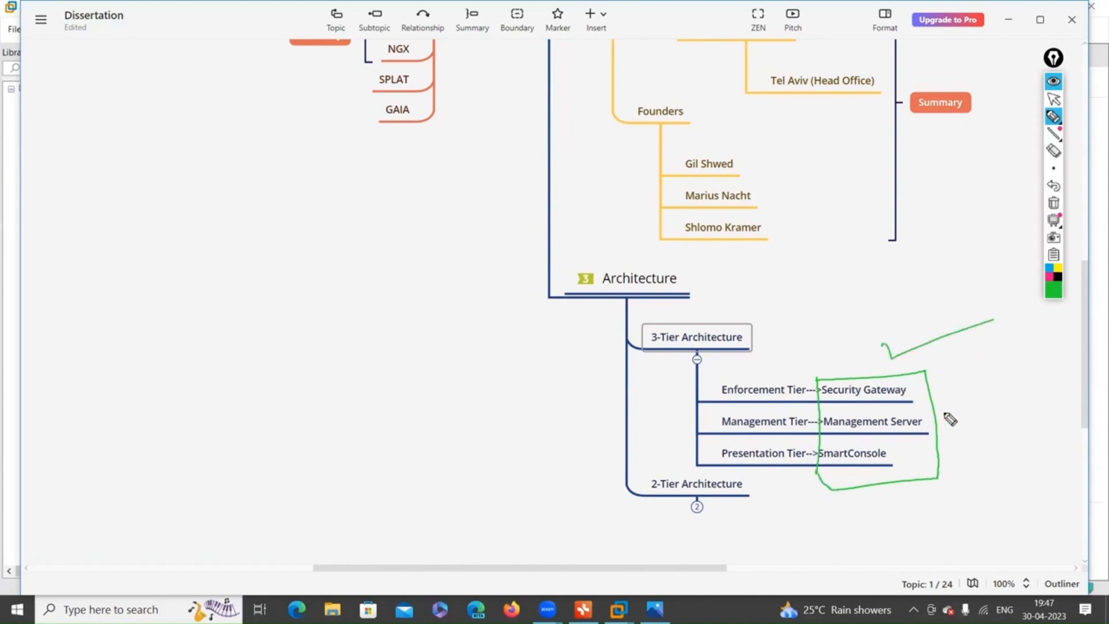
drag(941, 409, 987, 408)
drag(946, 448, 1003, 446)
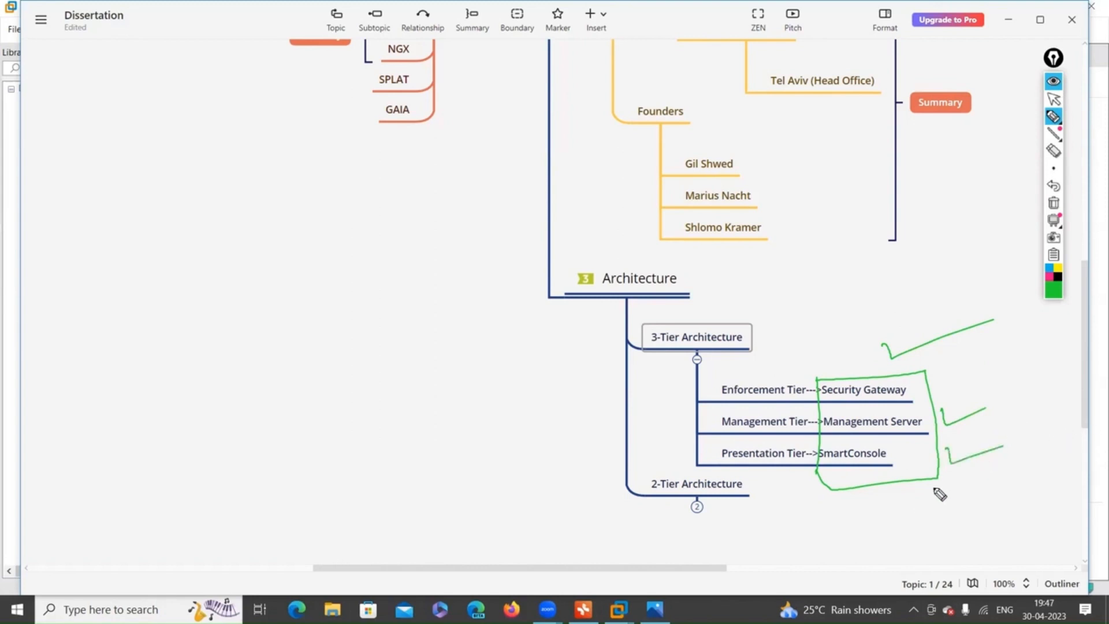
click(1054, 204)
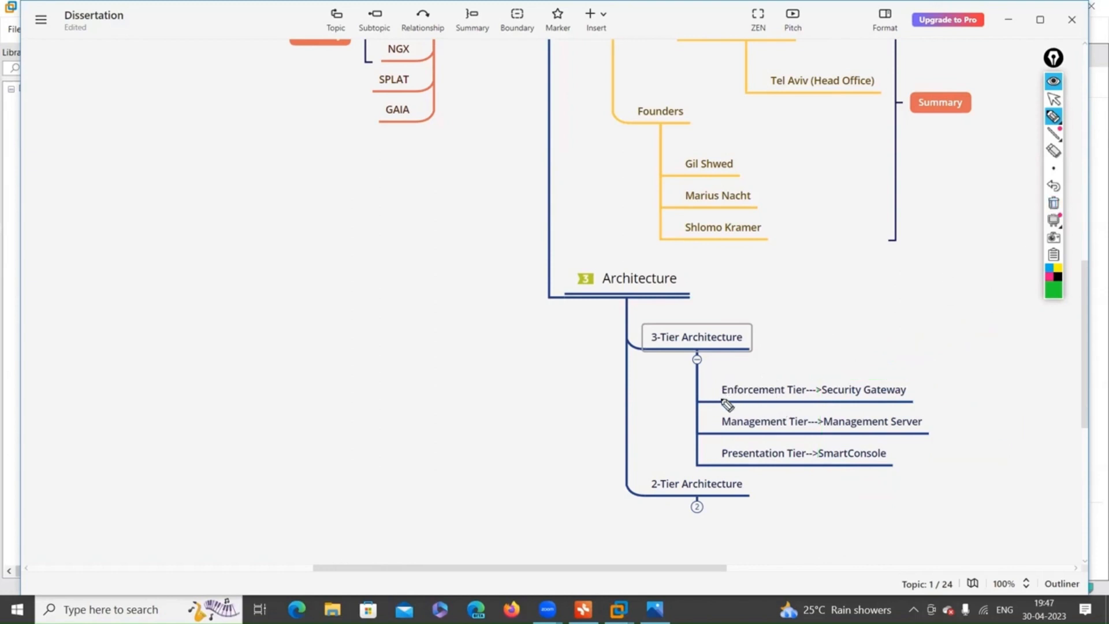
Circle the Enforcement, Management and Presentation Tier labels with curved arrows, then clear the ink.
mouse_move(806, 384)
mouse_down()
mouse_move(745, 407)
mouse_move(797, 421)
mouse_move(739, 442)
mouse_up()
mouse_move(803, 457)
mouse_down()
mouse_move(739, 444)
mouse_move(805, 465)
mouse_up()
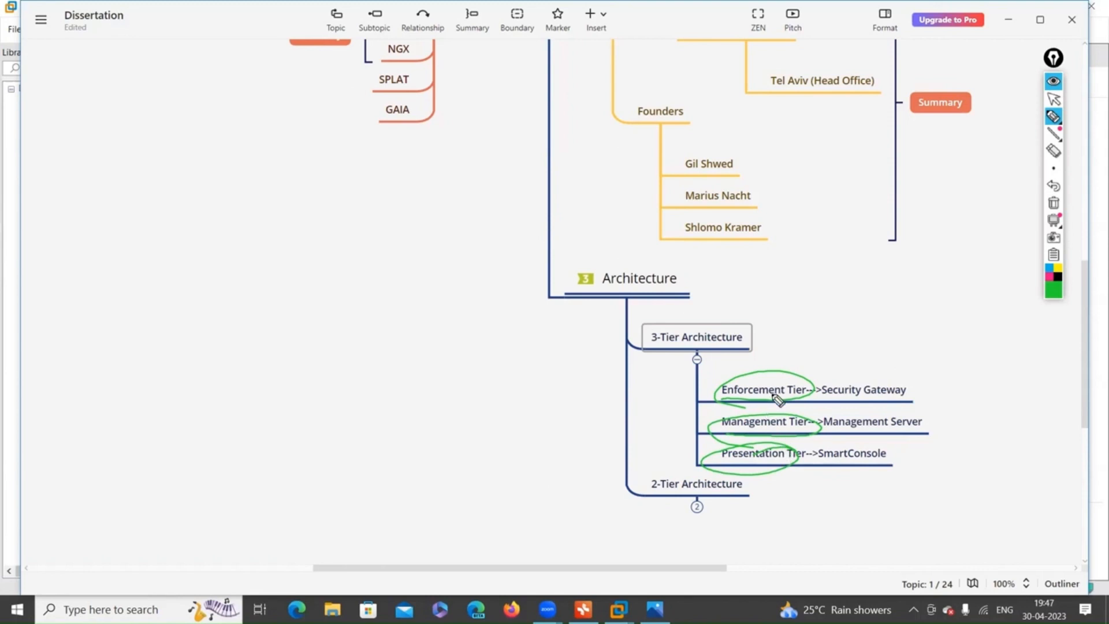
mouse_move(794, 376)
mouse_down()
mouse_move(859, 376)
mouse_move(862, 366)
mouse_up()
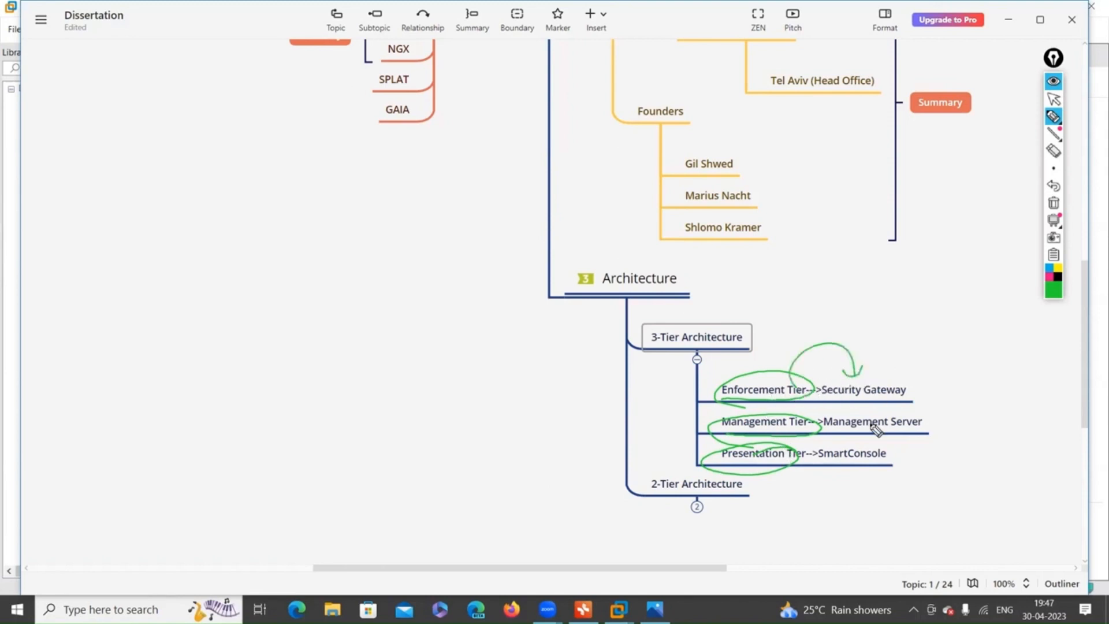
mouse_move(847, 441)
mouse_down()
mouse_move(877, 423)
mouse_move(883, 446)
mouse_up()
drag(829, 479, 861, 482)
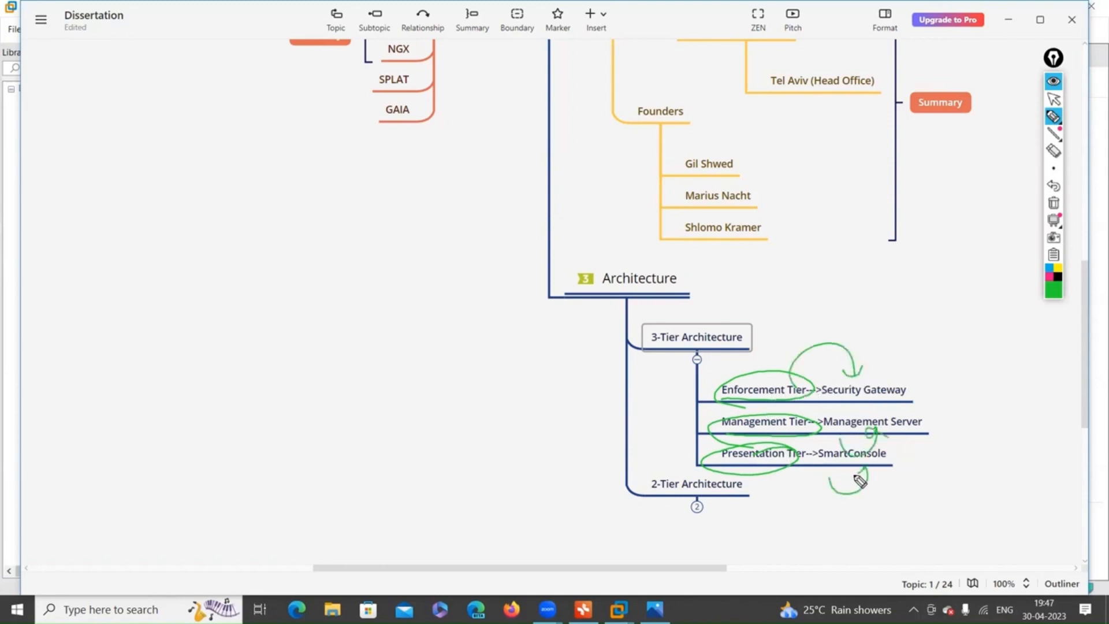
click(1054, 203)
Arrow SmartConsole up to Management Server with an underlined policy note, and loop the tier entries.
mouse_move(898, 461)
mouse_down()
mouse_move(949, 449)
mouse_move(946, 431)
mouse_move(931, 437)
mouse_move(1037, 417)
mouse_move(1056, 434)
mouse_move(1065, 414)
mouse_move(1079, 424)
mouse_up()
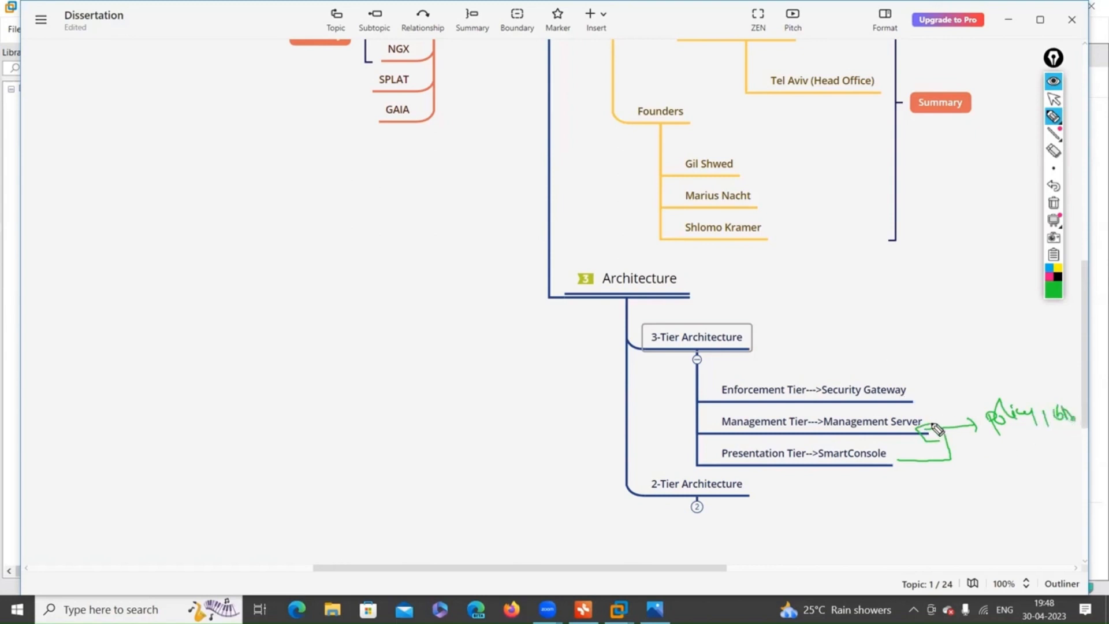
drag(1005, 440, 1066, 429)
mouse_move(824, 430)
mouse_down()
mouse_move(913, 412)
mouse_move(899, 426)
mouse_up()
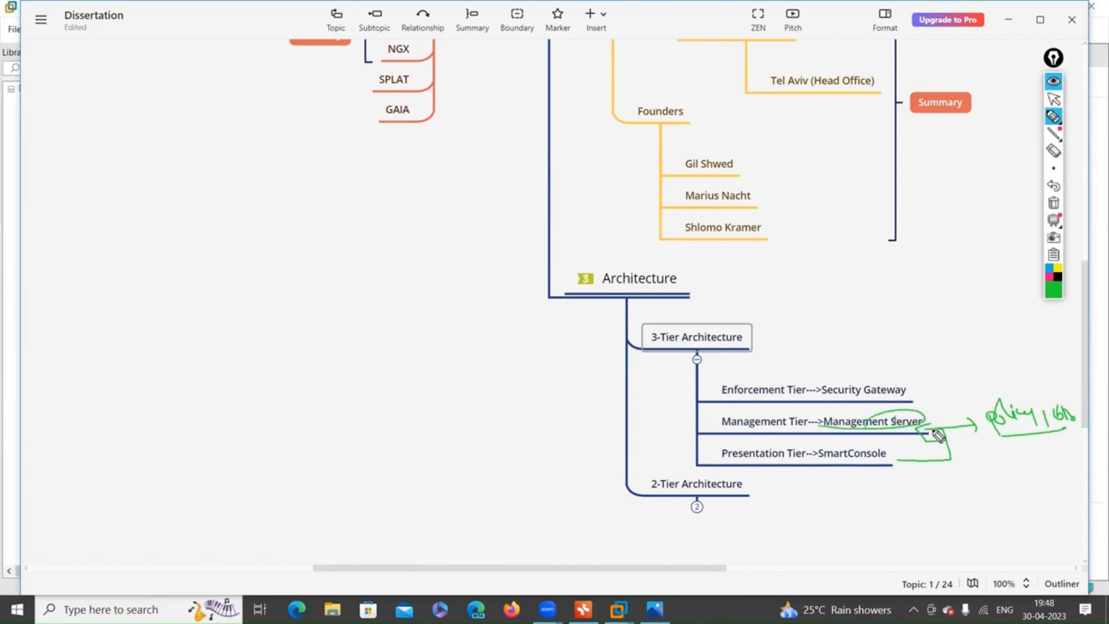
mouse_move(825, 399)
mouse_down()
mouse_move(903, 378)
mouse_move(906, 399)
mouse_move(933, 382)
mouse_move(916, 386)
mouse_move(977, 381)
mouse_up()
Erase the Security Gateway loop, arrow Management Server to Security Gateway, label it FW and circle it.
click(1057, 166)
click(1055, 152)
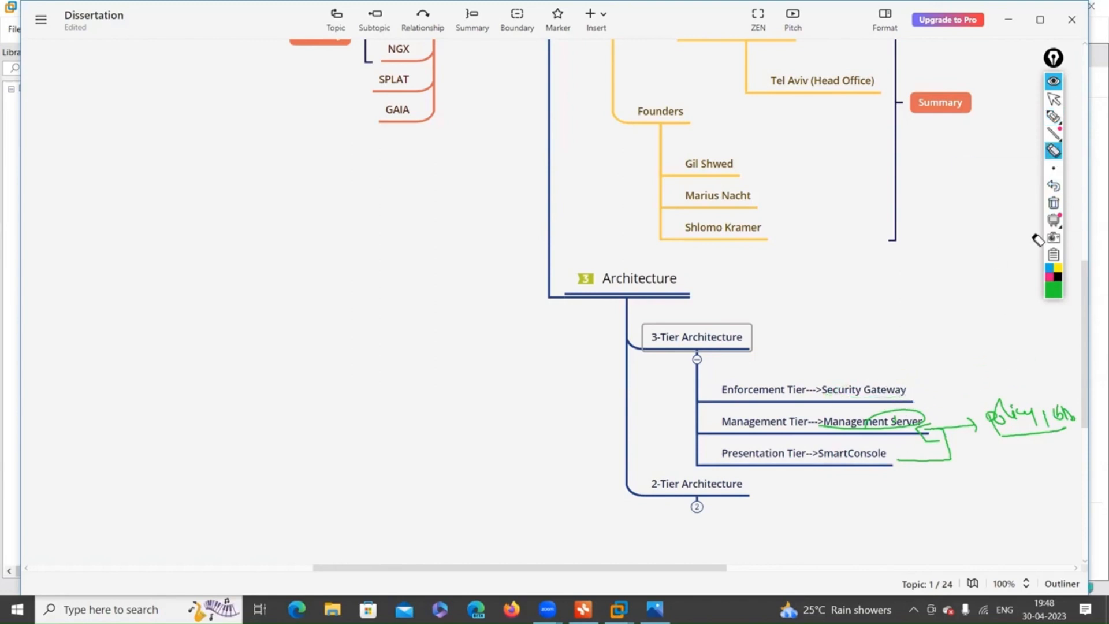
click(1054, 167)
click(1054, 116)
mouse_move(952, 422)
mouse_down()
mouse_move(939, 385)
mouse_move(912, 386)
mouse_move(884, 354)
mouse_move(916, 347)
mouse_move(928, 318)
mouse_up()
drag(918, 333, 953, 322)
drag(966, 333, 968, 341)
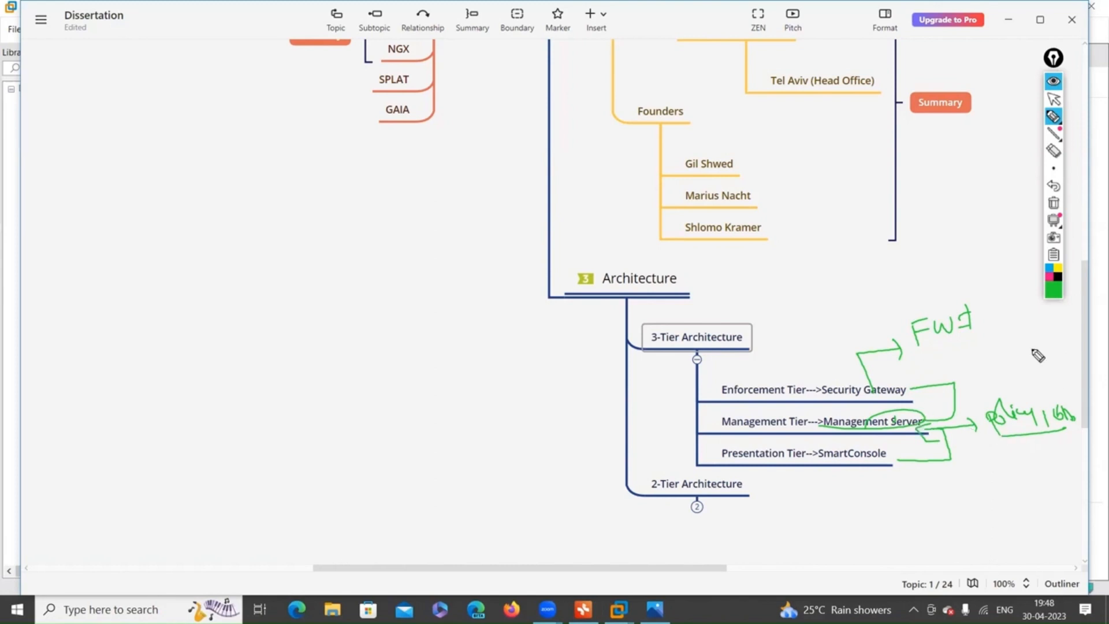
mouse_move(867, 403)
mouse_down()
mouse_move(861, 362)
mouse_move(910, 386)
mouse_up()
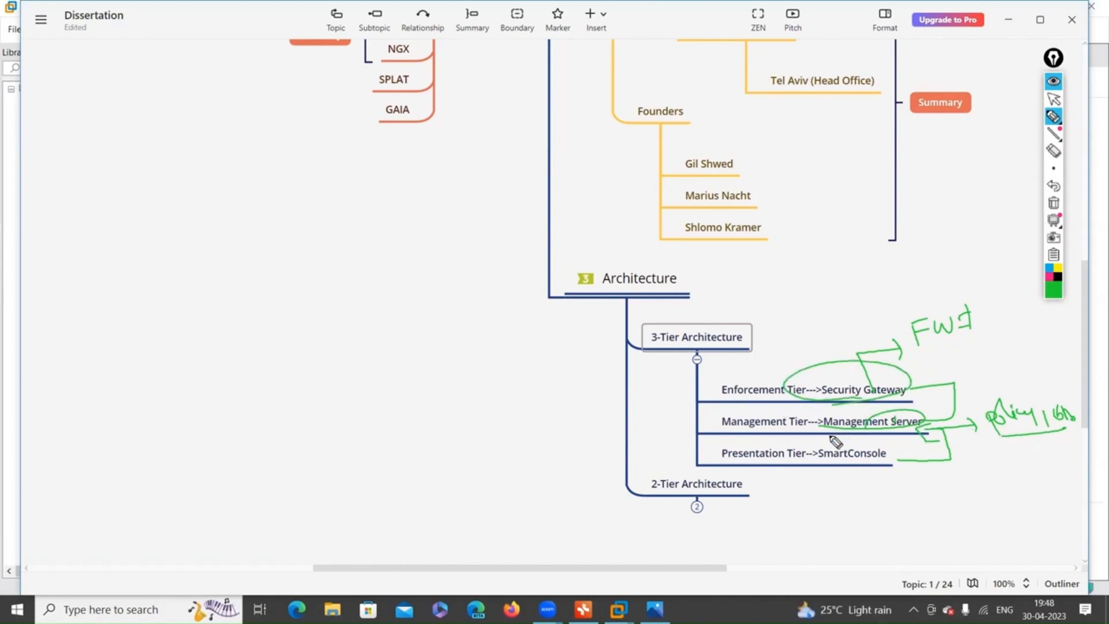
Clear the ink, bracket the Enforcement and Management Tier rows and add check marks.
click(1054, 207)
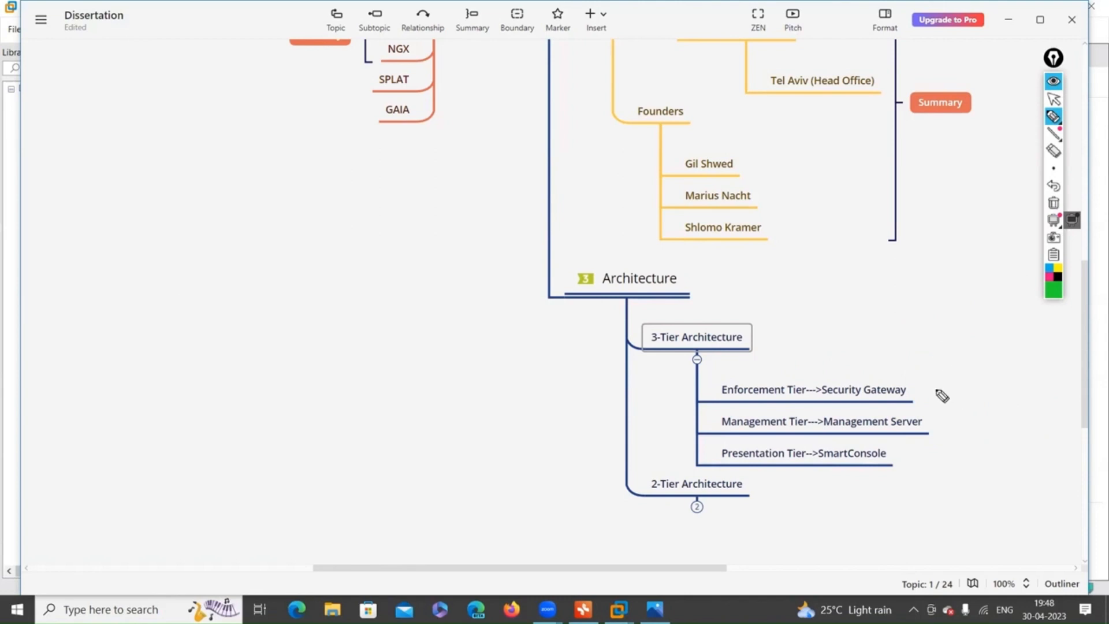
mouse_move(923, 382)
mouse_down()
mouse_move(952, 428)
mouse_move(914, 433)
mouse_up()
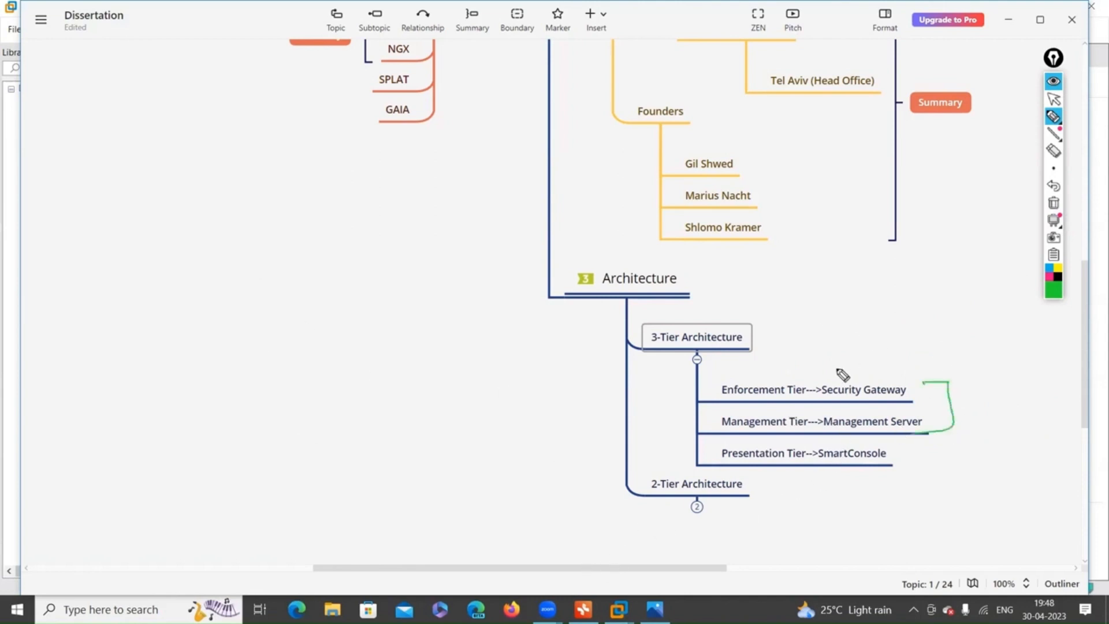
mouse_move(829, 356)
mouse_down()
mouse_move(904, 352)
mouse_move(959, 322)
mouse_up()
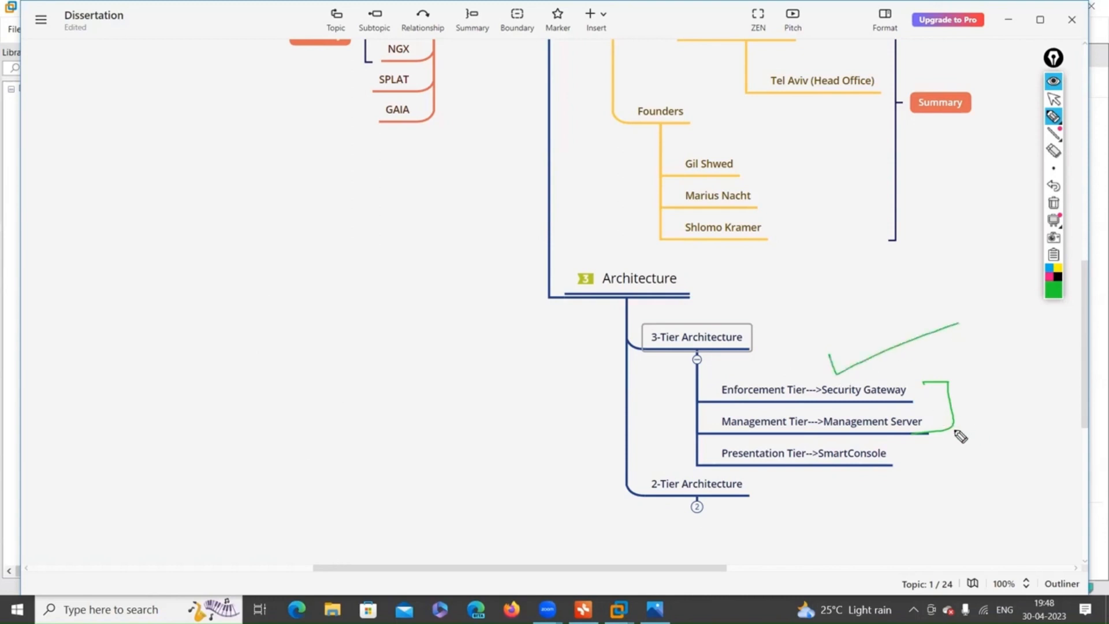
drag(940, 434, 1051, 379)
Write OS on the left canvas, box it with a downward arrow, and circle the GAIA topic.
mouse_move(331, 350)
mouse_down()
mouse_move(334, 362)
mouse_move(348, 349)
mouse_move(363, 381)
mouse_move(408, 395)
mouse_up()
drag(279, 359, 411, 389)
mouse_move(357, 410)
mouse_down()
mouse_move(359, 449)
mouse_move(374, 429)
mouse_up()
mouse_move(344, 439)
mouse_down()
mouse_move(363, 450)
mouse_move(367, 490)
mouse_move(453, 471)
mouse_up()
drag(425, 115, 408, 146)
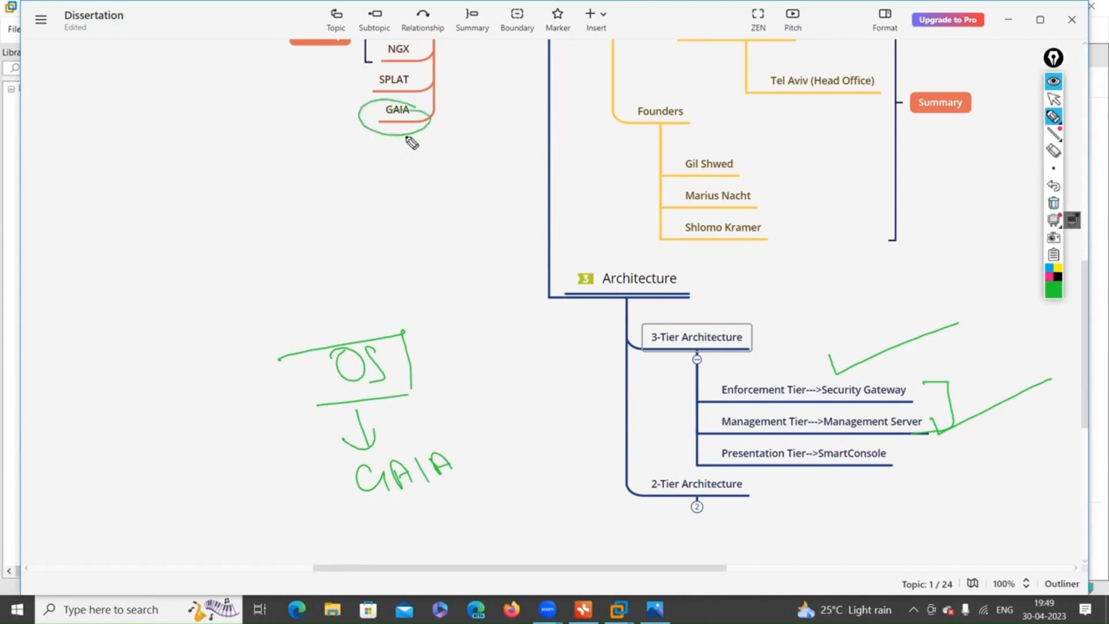
Box the Enforcement and Management Tier rows and add arrowed rule notes beside them.
mouse_move(698, 394)
mouse_down()
mouse_move(599, 396)
mouse_move(584, 410)
mouse_move(623, 408)
mouse_up()
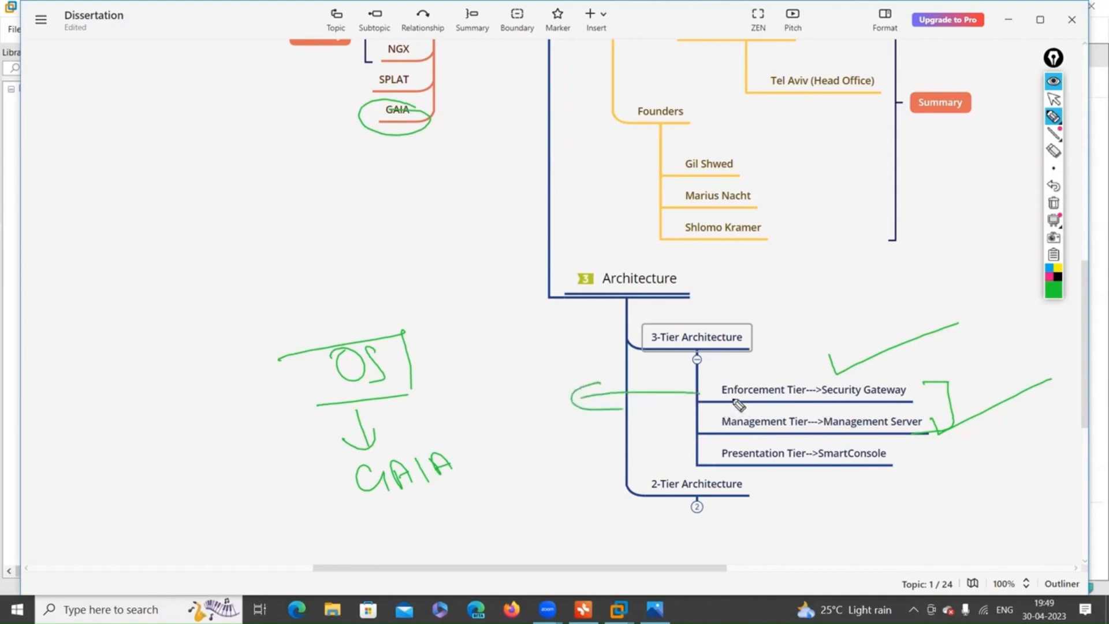
mouse_move(728, 379)
mouse_down()
mouse_move(732, 407)
mouse_move(919, 379)
mouse_move(777, 411)
mouse_move(726, 410)
mouse_up()
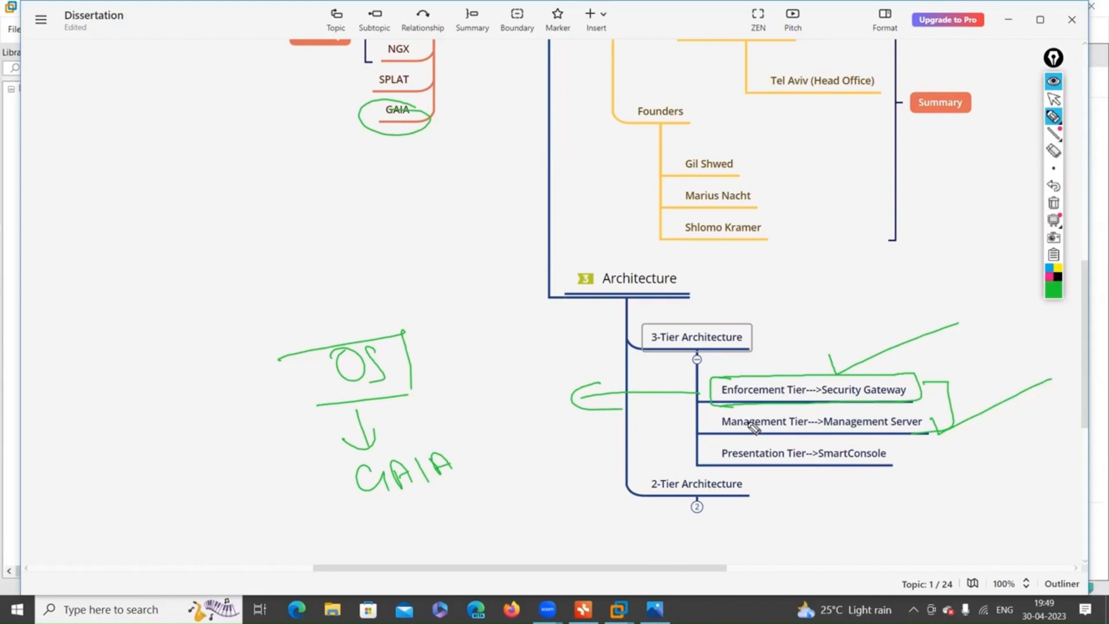
mouse_move(781, 413)
mouse_down()
mouse_move(718, 416)
mouse_move(820, 445)
mouse_up()
mouse_move(780, 413)
mouse_down()
mouse_move(936, 409)
mouse_move(948, 438)
mouse_move(888, 442)
mouse_up()
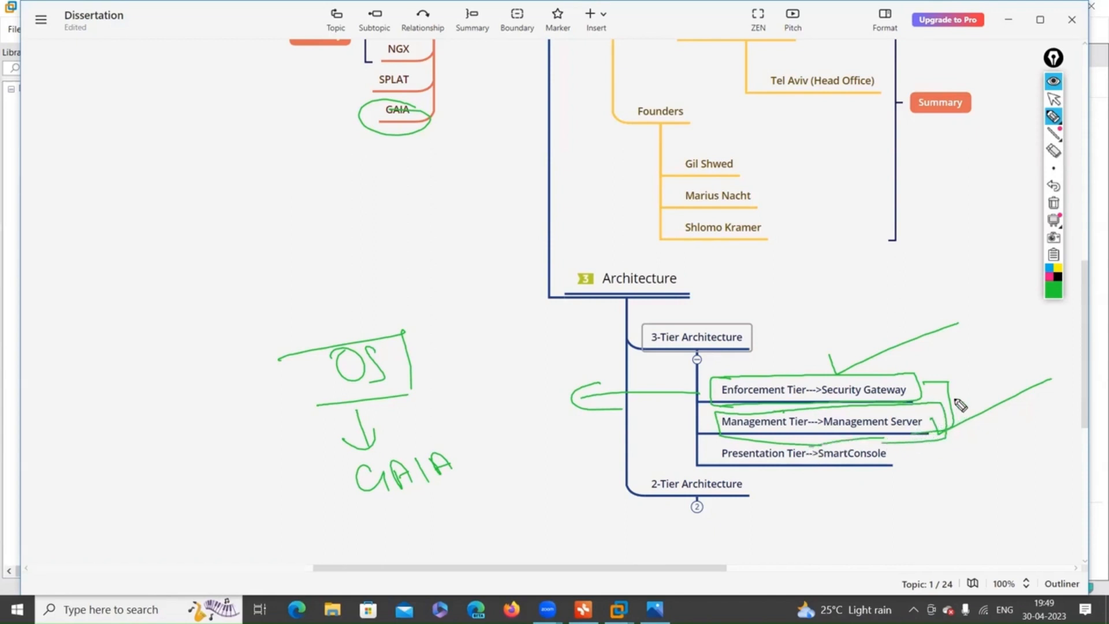
drag(925, 384, 1044, 359)
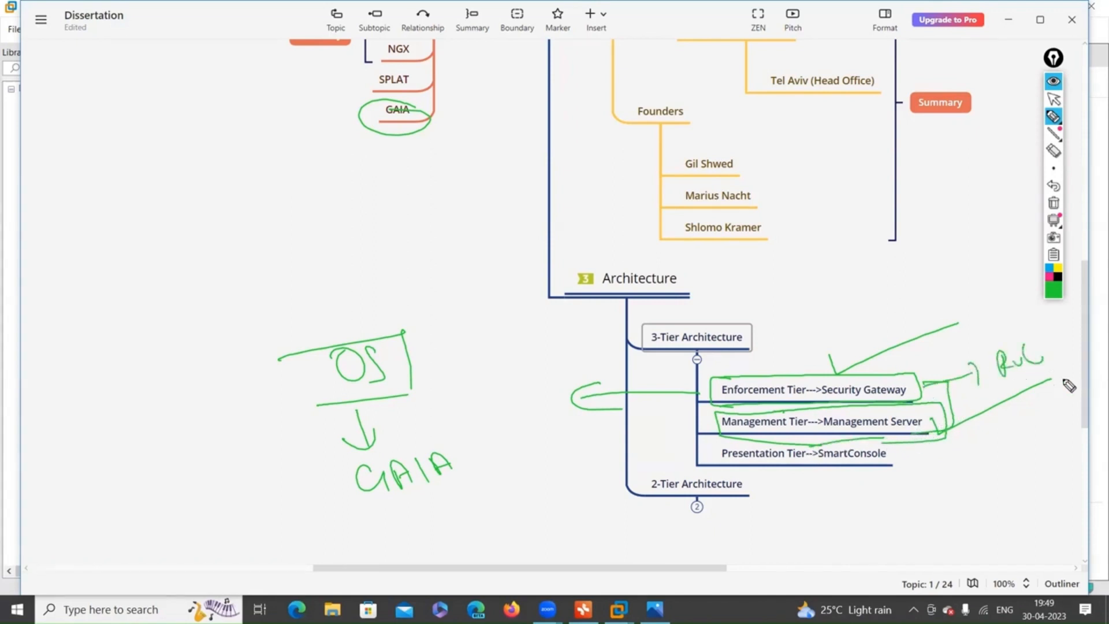
drag(960, 431, 1073, 438)
drag(977, 490, 1042, 471)
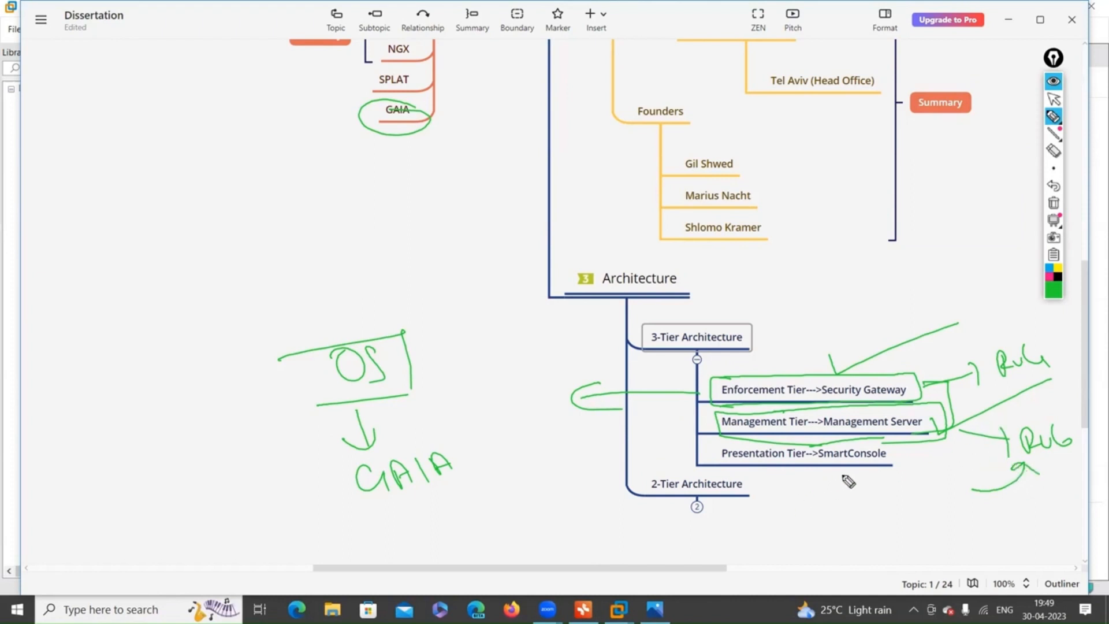
Sketch a box below SmartConsole, circle SmartConsole, connect them and label the box PL.
mouse_move(832, 496)
mouse_down()
mouse_move(834, 527)
mouse_move(881, 536)
mouse_up()
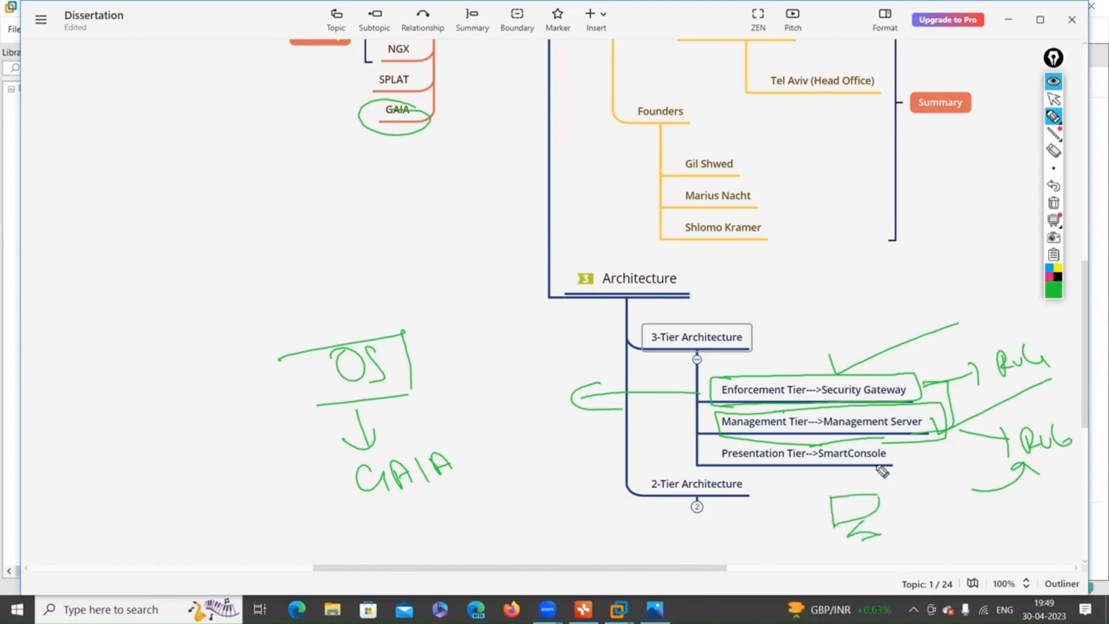
mouse_move(830, 450)
mouse_down()
mouse_move(820, 466)
mouse_move(904, 456)
mouse_move(832, 445)
mouse_up()
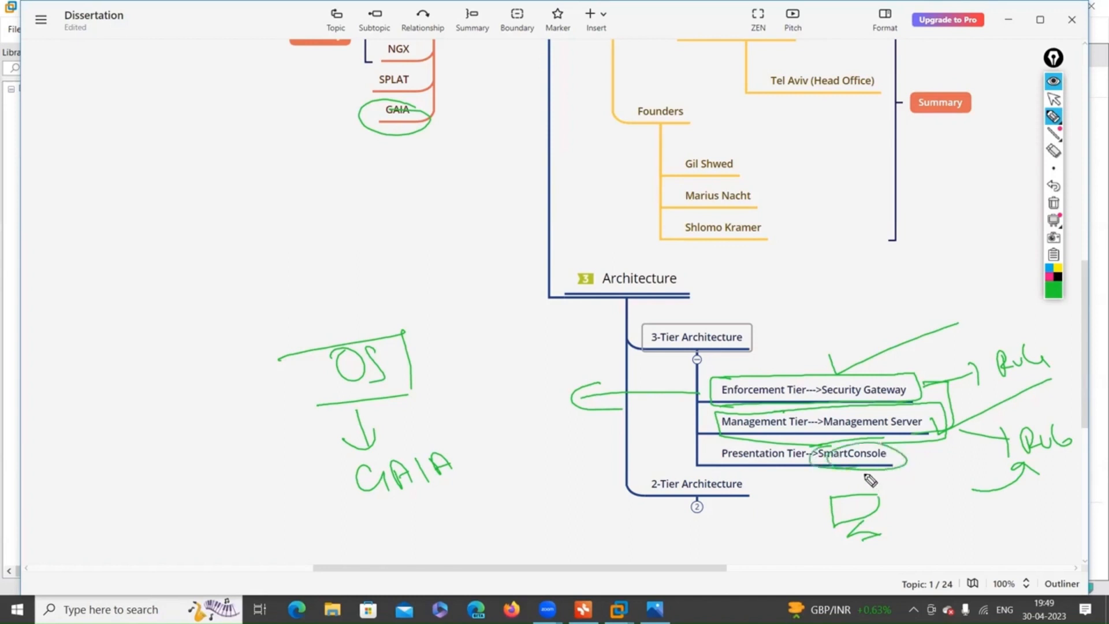
drag(866, 471, 861, 507)
drag(784, 516, 788, 526)
drag(805, 508, 821, 523)
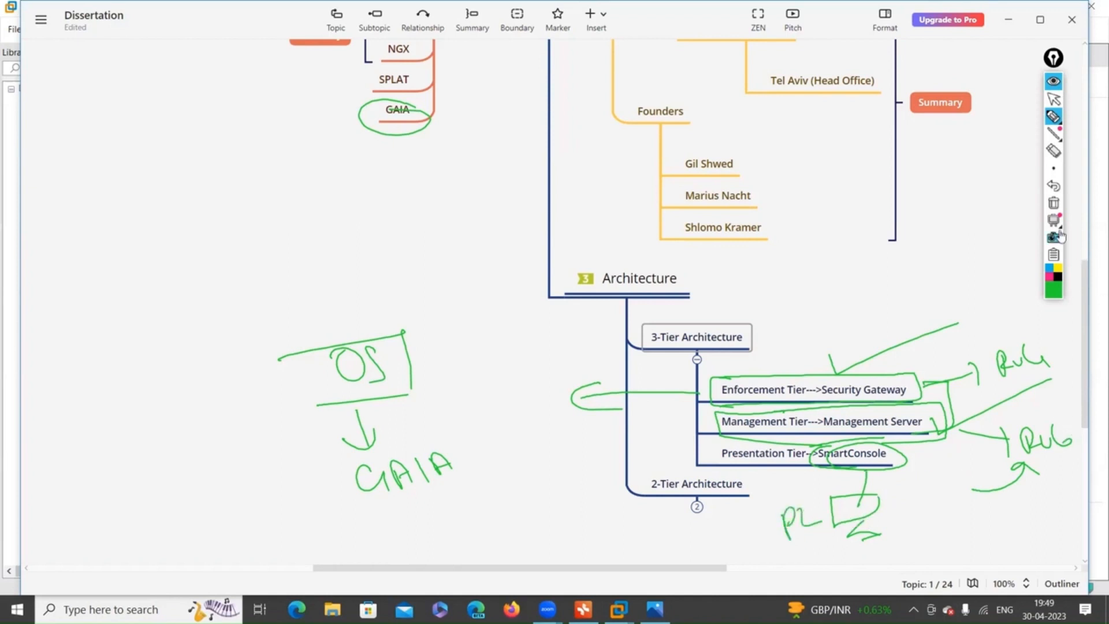
Clear the old ink and draw labelled mgmt-ser and security gateway boxes side by side.
click(1054, 203)
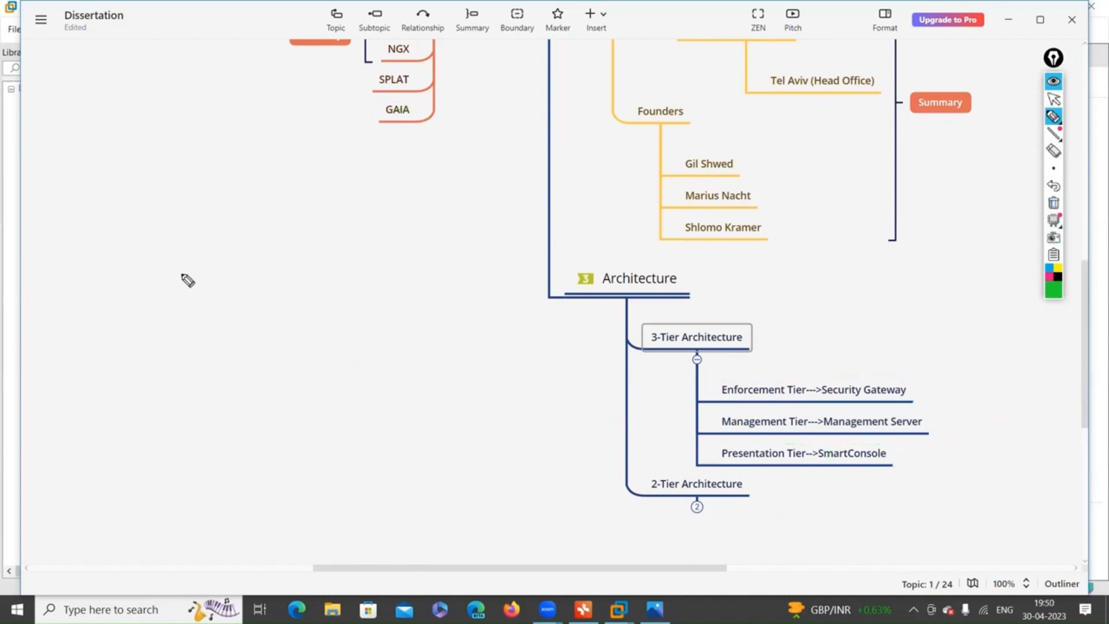
mouse_move(182, 276)
mouse_down()
mouse_move(178, 288)
mouse_move(226, 308)
mouse_move(275, 271)
mouse_up()
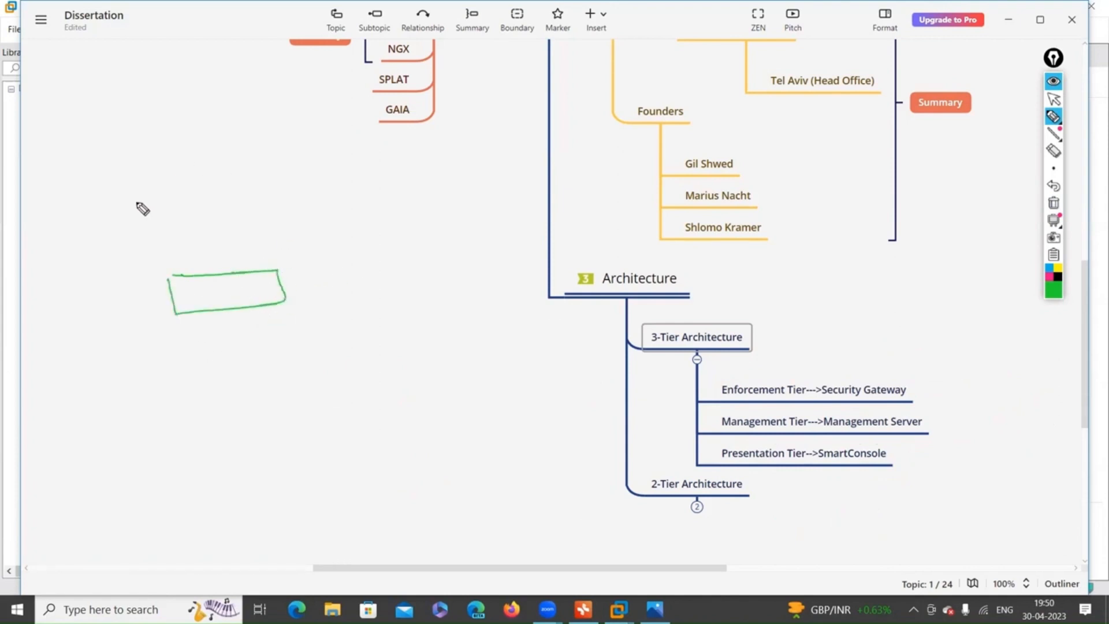
mouse_move(193, 298)
mouse_down()
mouse_move(214, 294)
mouse_move(231, 308)
mouse_move(252, 290)
mouse_move(283, 289)
mouse_up()
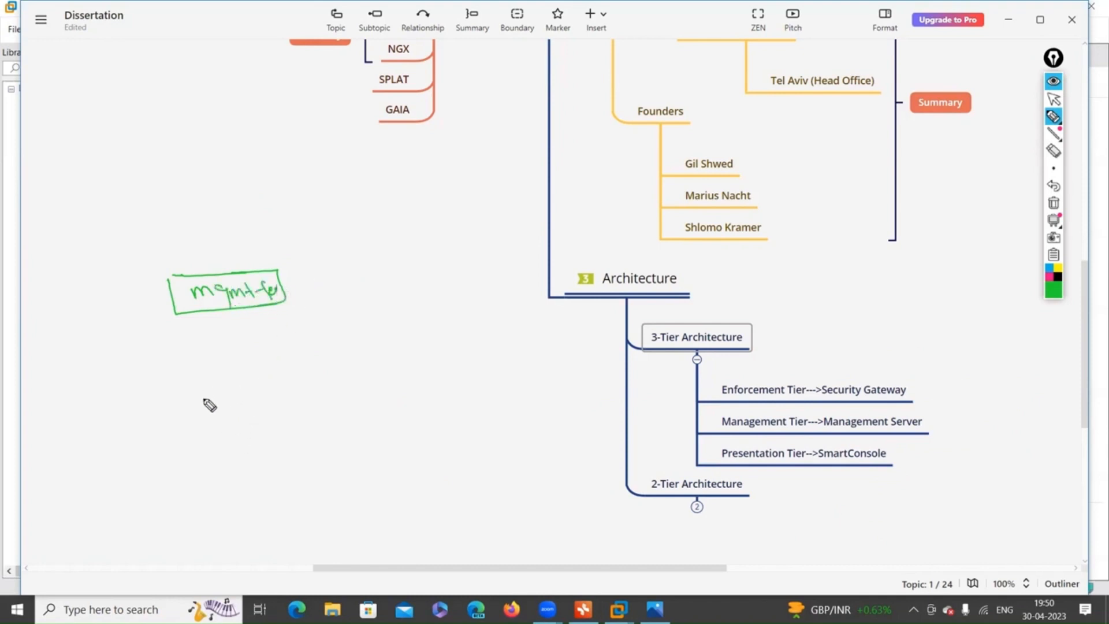
drag(431, 258, 442, 299)
drag(432, 260, 492, 255)
drag(442, 297, 521, 289)
mouse_move(465, 258)
mouse_down()
mouse_move(525, 253)
mouse_move(505, 295)
mouse_move(456, 294)
mouse_up()
mouse_move(473, 278)
mouse_down()
mouse_move(498, 272)
mouse_move(446, 286)
mouse_up()
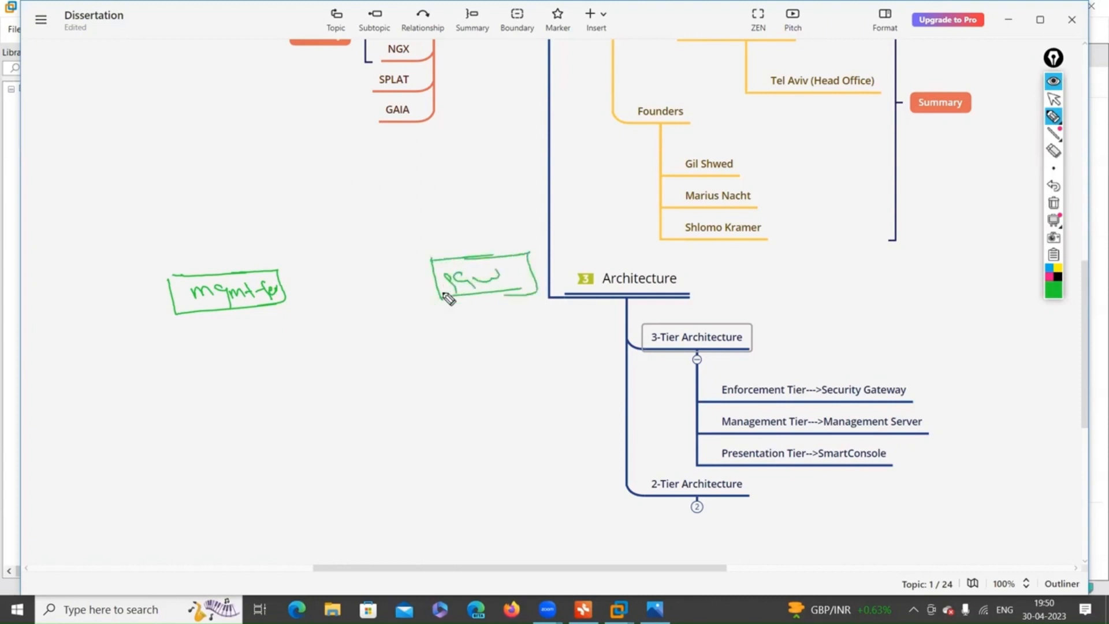
Draw a small box above, link it to the management box, and arrow it to Smart Console.
mouse_move(316, 145)
mouse_down()
mouse_move(379, 141)
mouse_move(362, 184)
mouse_up()
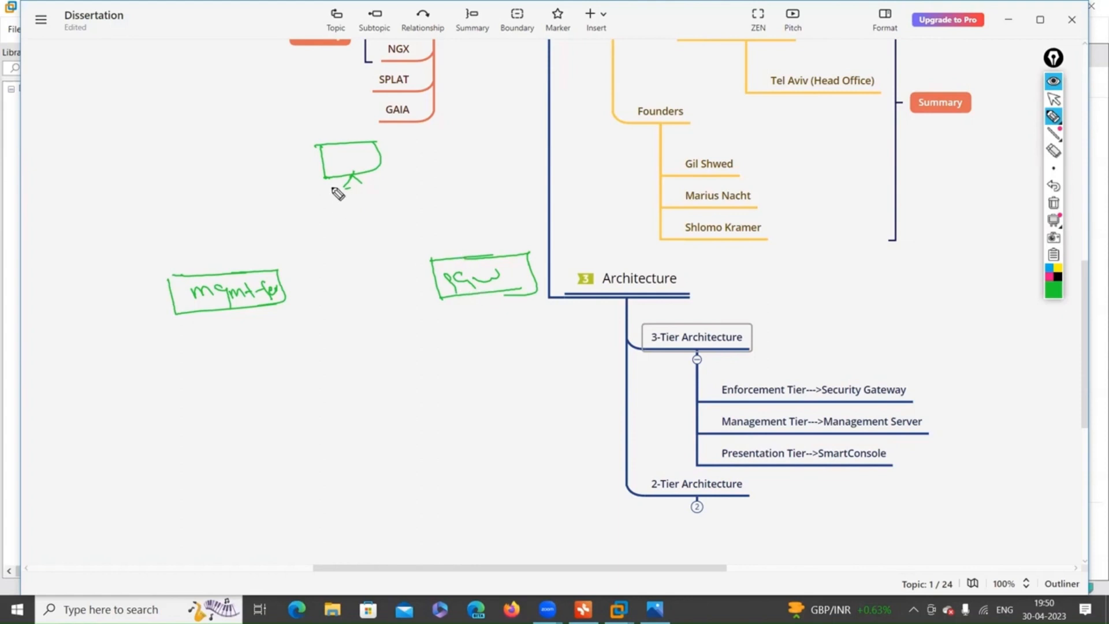
drag(328, 178, 241, 272)
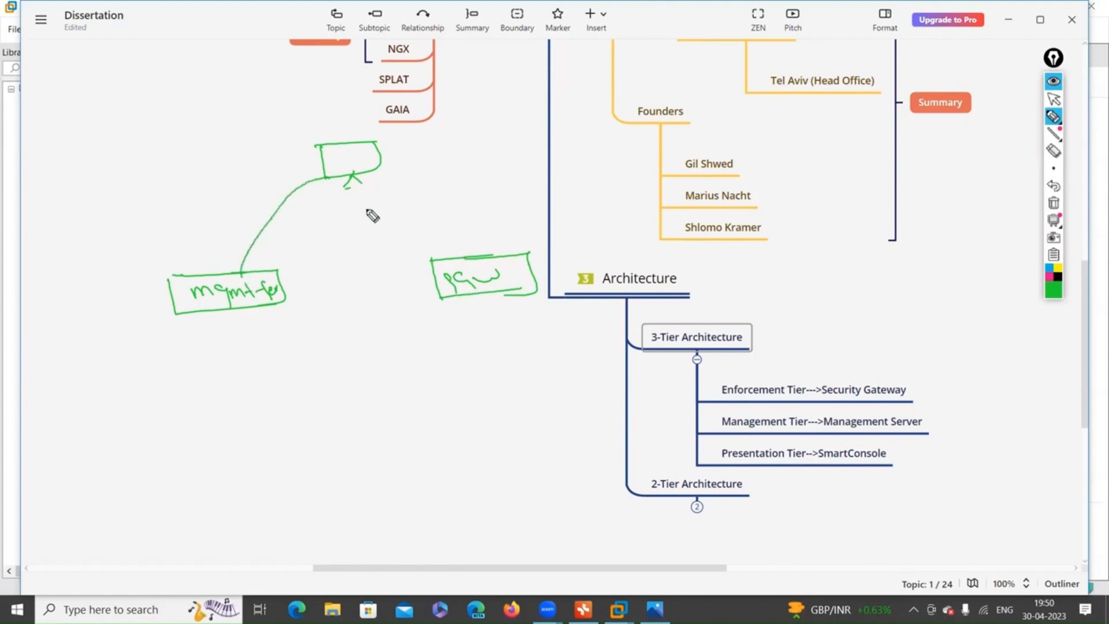
mouse_move(372, 157)
mouse_down()
mouse_move(418, 165)
mouse_move(569, 149)
mouse_up()
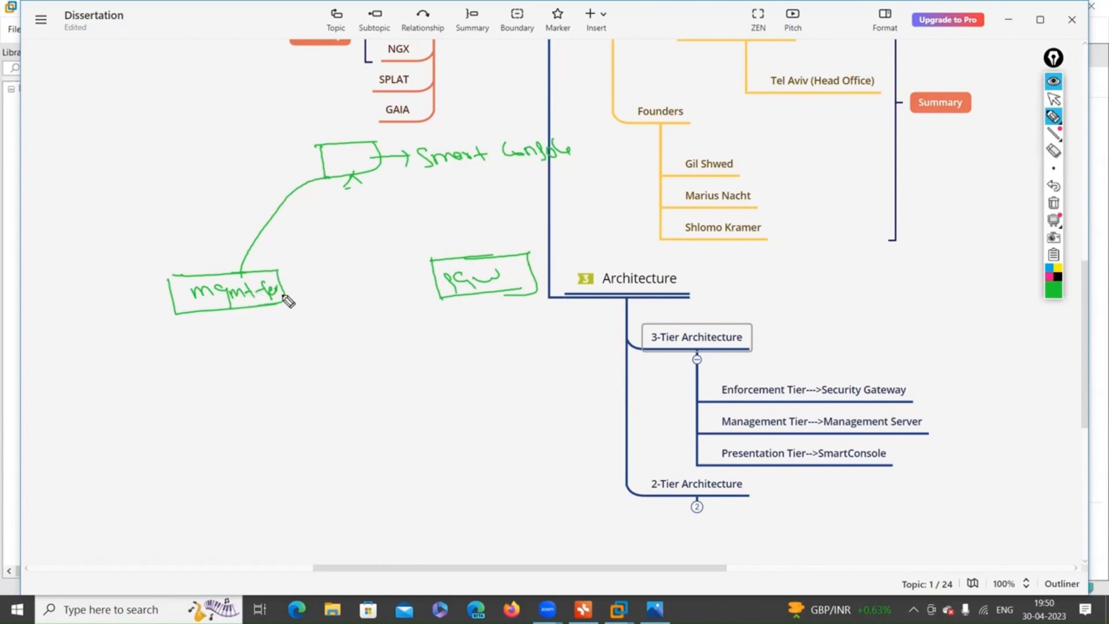
Connect the management and gateway boxes, box Smart Console, and add down arrows with a 3 below mgmt.
drag(286, 295, 444, 297)
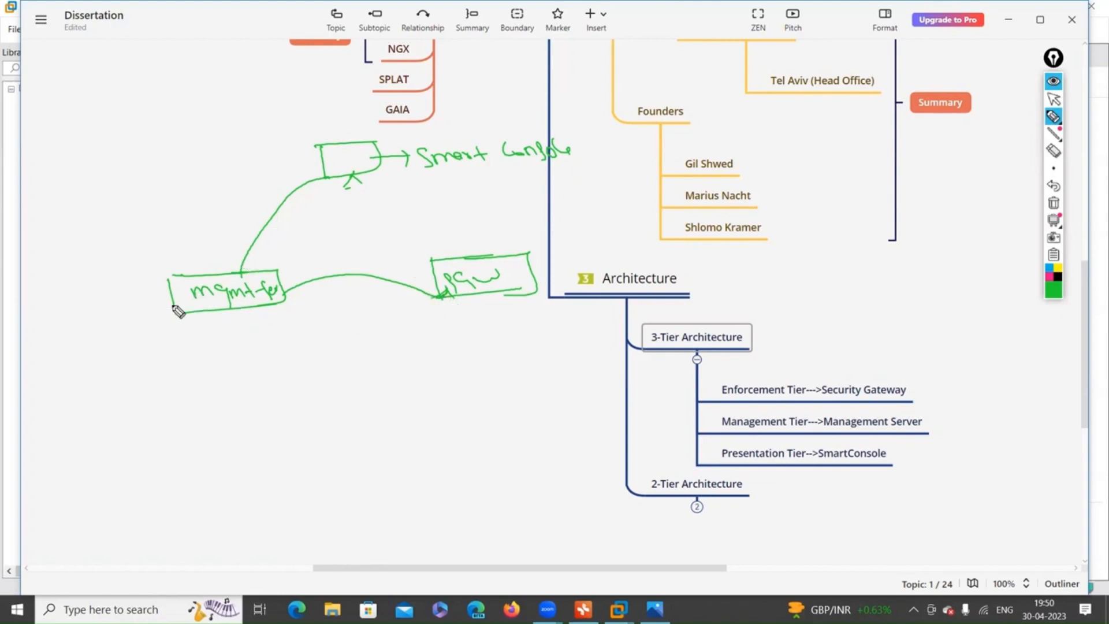
drag(436, 177, 584, 153)
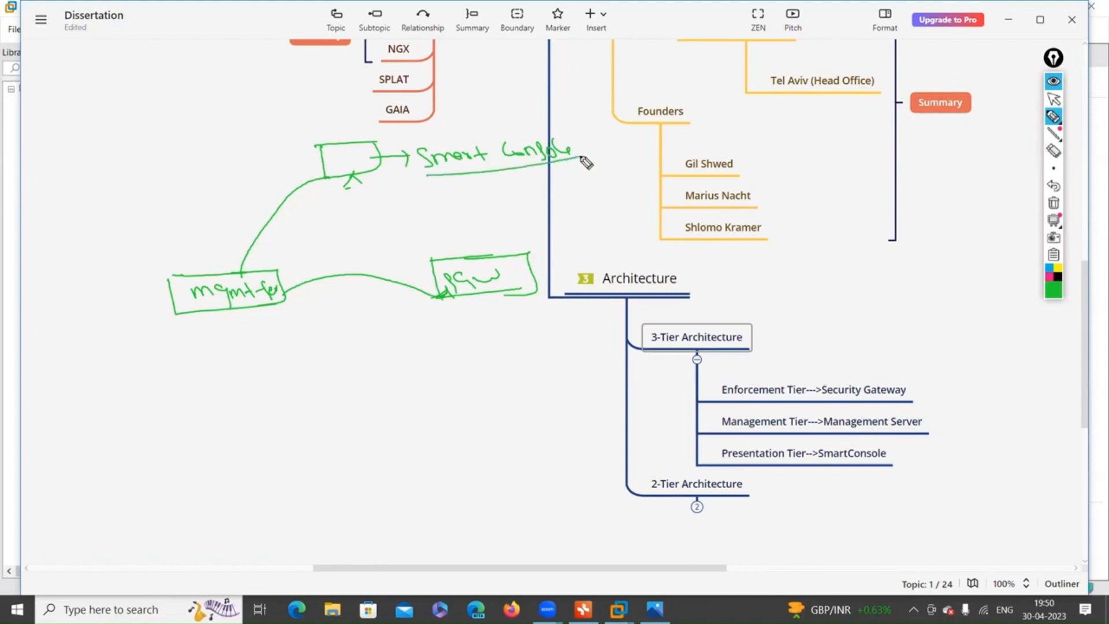
mouse_move(413, 145)
mouse_down()
mouse_move(424, 161)
mouse_move(595, 120)
mouse_move(554, 172)
mouse_move(647, 145)
mouse_up()
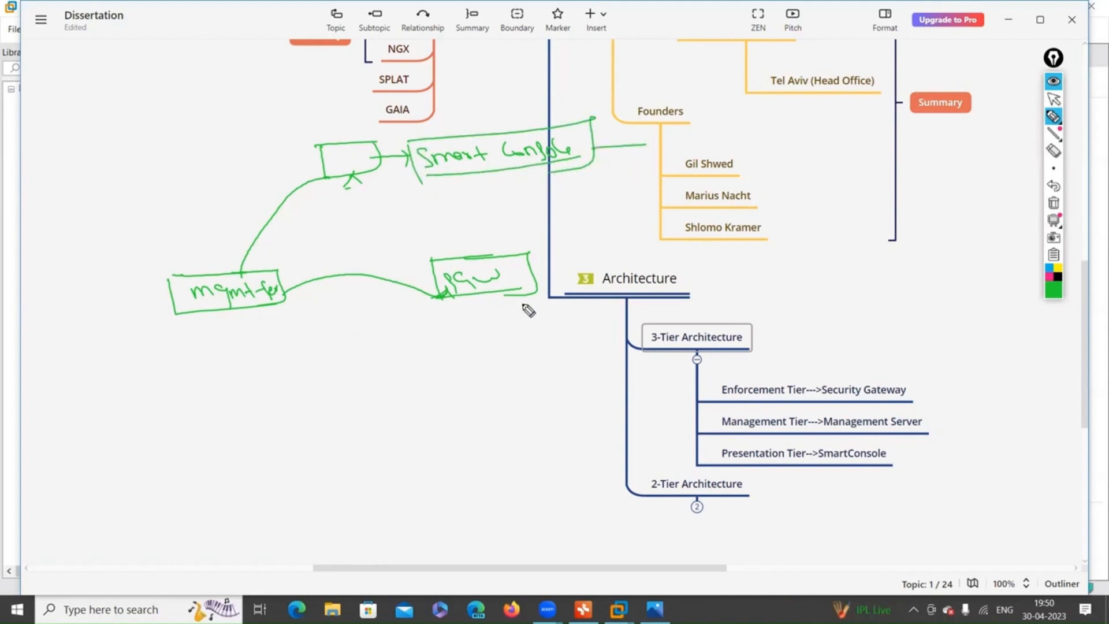
drag(234, 313, 245, 363)
drag(229, 350, 257, 359)
mouse_move(496, 298)
mouse_down()
mouse_move(507, 338)
mouse_move(512, 321)
mouse_up()
drag(234, 388, 236, 413)
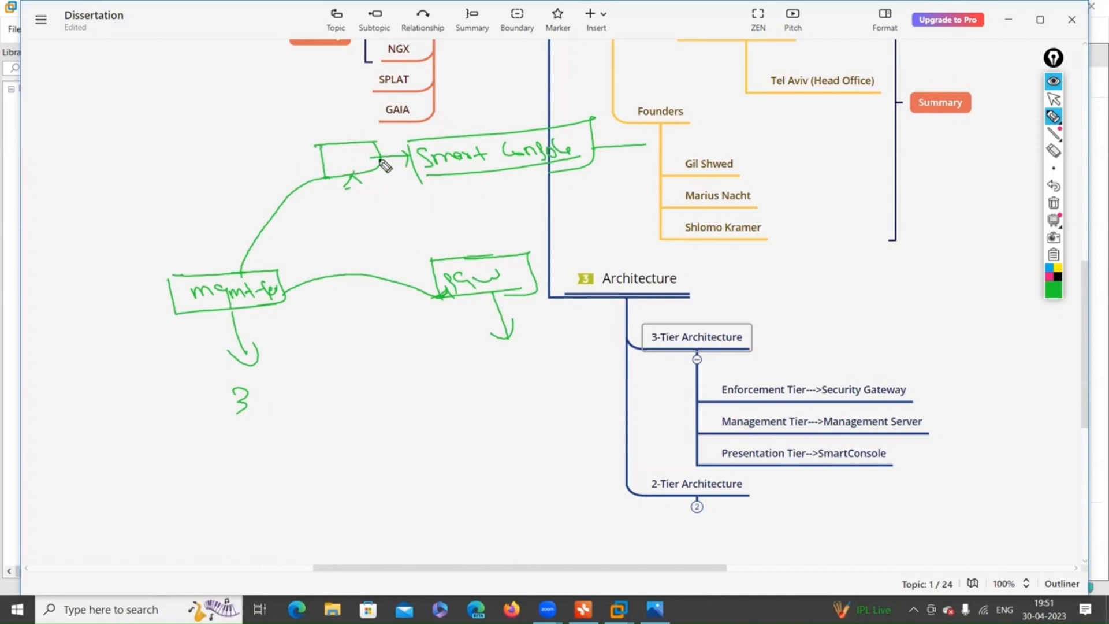
Add a circled PL under the small box and GAIA labels under both boxes, underlining the left one.
drag(371, 156, 366, 158)
mouse_move(347, 218)
mouse_down()
mouse_move(353, 198)
mouse_move(344, 208)
mouse_up()
mouse_move(371, 198)
mouse_down()
mouse_move(365, 209)
mouse_move(398, 202)
mouse_up()
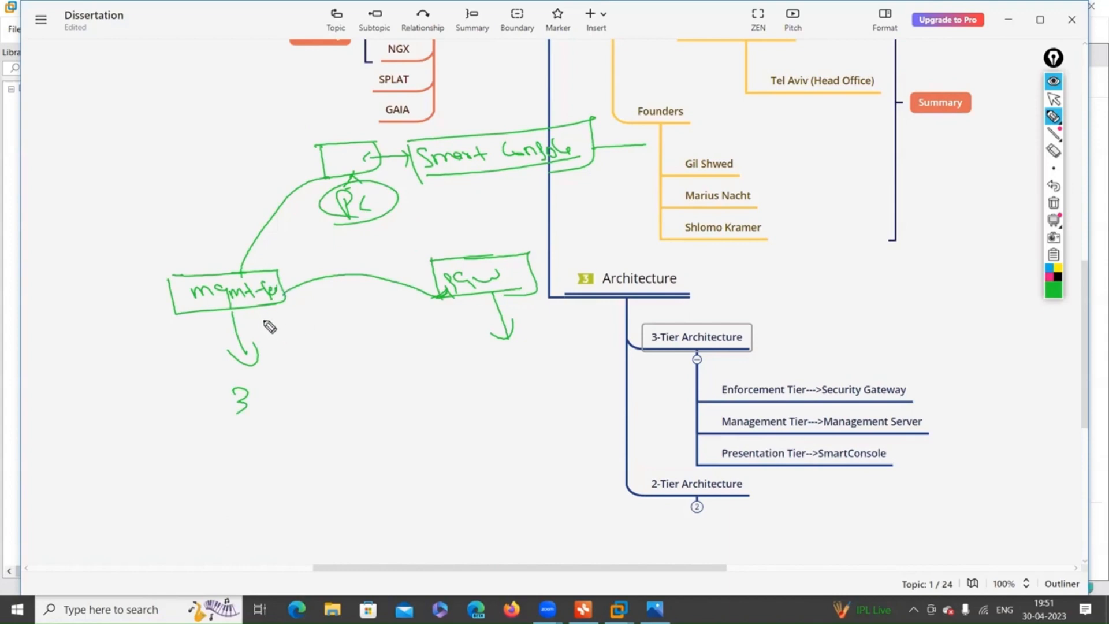
drag(172, 299, 162, 315)
mouse_move(113, 343)
mouse_down()
mouse_move(129, 371)
mouse_move(134, 354)
mouse_move(164, 346)
mouse_up()
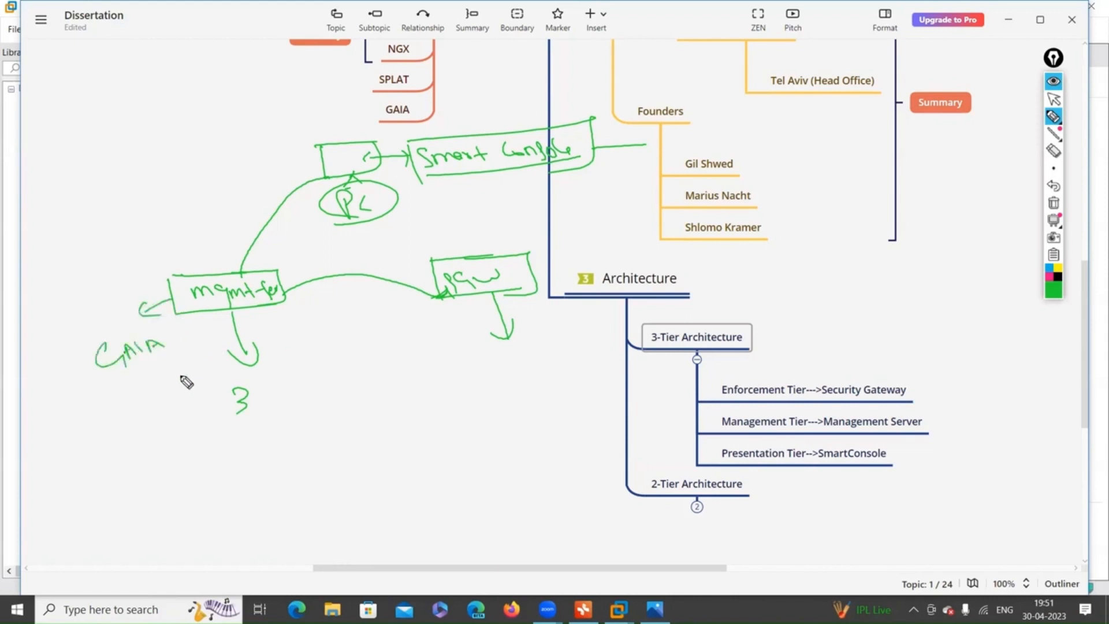
mouse_move(465, 297)
mouse_down()
mouse_move(456, 324)
mouse_move(469, 323)
mouse_up()
mouse_move(451, 367)
mouse_down()
mouse_move(438, 376)
mouse_move(493, 387)
mouse_move(493, 367)
mouse_move(460, 382)
mouse_move(450, 354)
mouse_move(412, 411)
mouse_up()
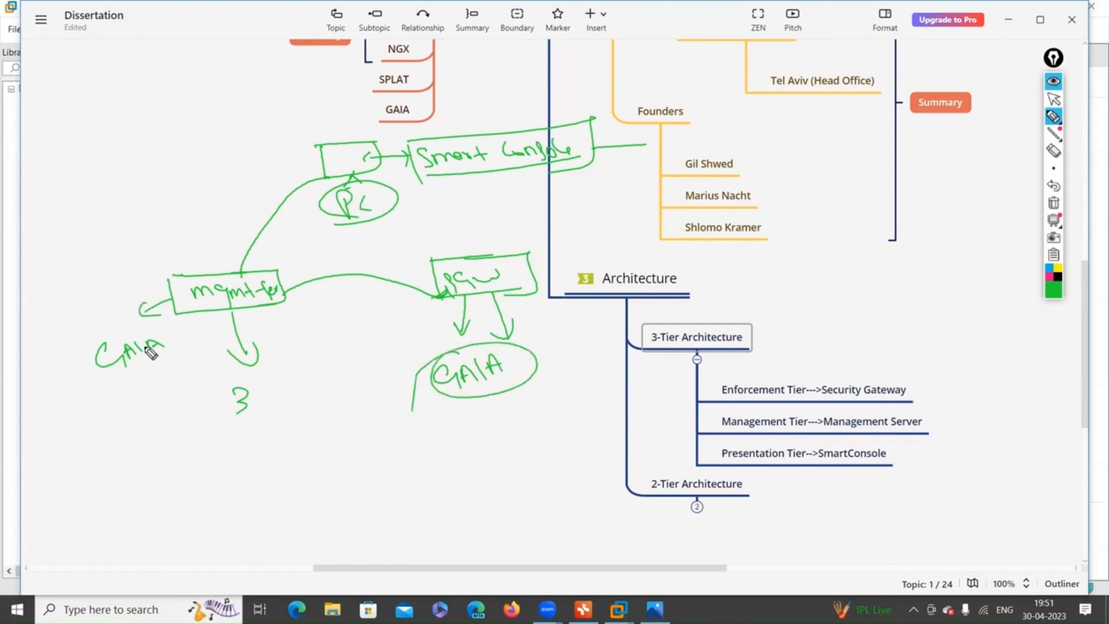
drag(113, 384, 161, 371)
Underline the second GAIA and draw lines out, including one from mgmt-ser down to a bottom-left box.
drag(458, 396, 508, 382)
drag(752, 331, 808, 334)
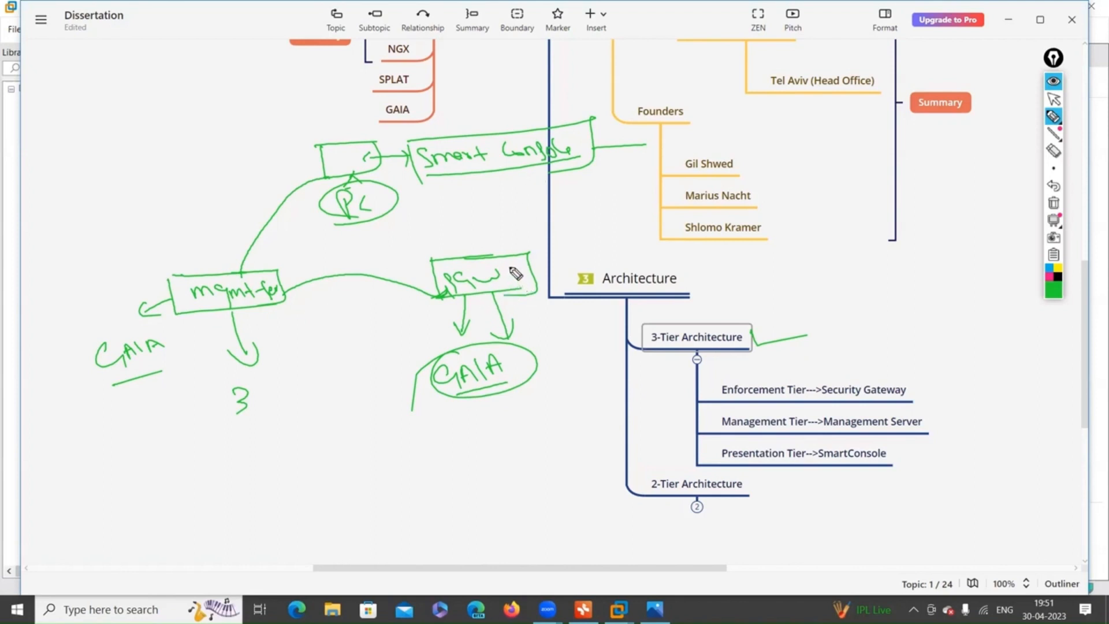
drag(197, 316, 175, 490)
mouse_move(243, 492)
mouse_down()
mouse_move(154, 518)
mouse_move(243, 508)
mouse_move(267, 487)
mouse_up()
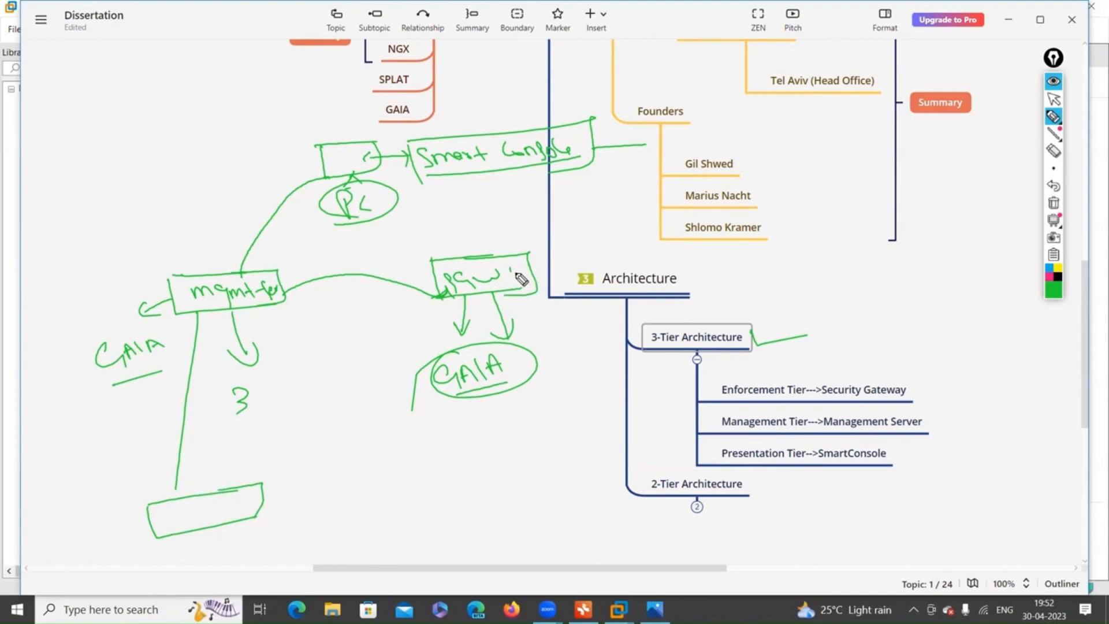
drag(522, 284, 586, 255)
Add two more bottom boxes, label the three CP1 and CPGW, and link them to the management box.
mouse_move(376, 527)
mouse_down()
mouse_move(411, 556)
mouse_move(473, 513)
mouse_move(511, 542)
mouse_up()
drag(539, 504, 650, 534)
mouse_move(179, 509)
mouse_down()
mouse_move(168, 523)
mouse_move(210, 514)
mouse_up()
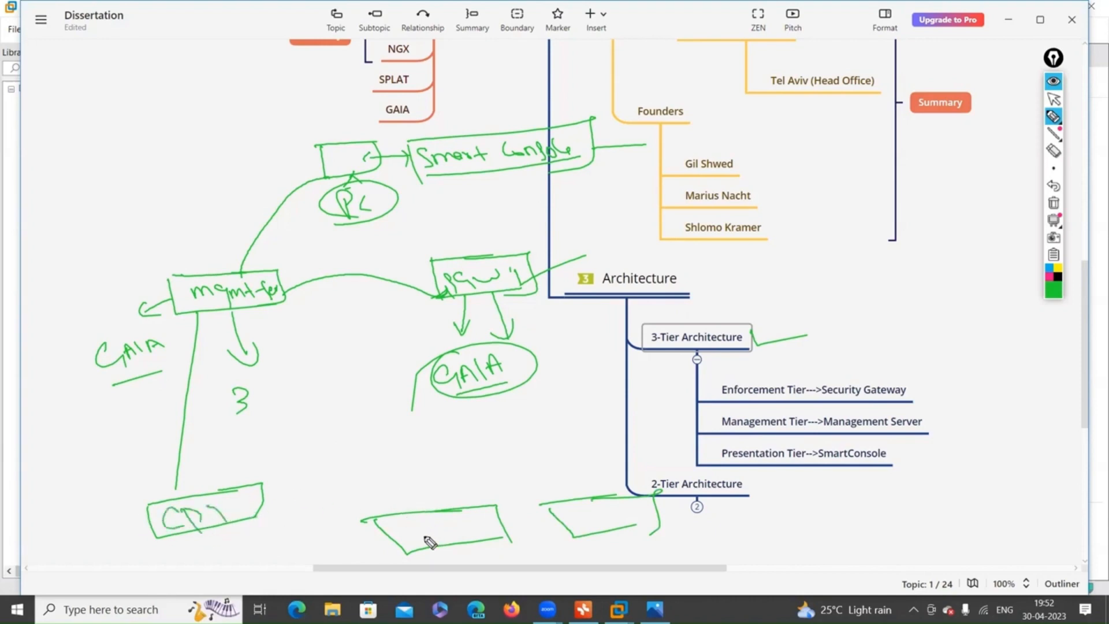
mouse_move(428, 534)
mouse_down()
mouse_move(459, 541)
mouse_move(487, 528)
mouse_up()
mouse_move(597, 509)
mouse_down()
mouse_move(589, 513)
mouse_move(641, 513)
mouse_up()
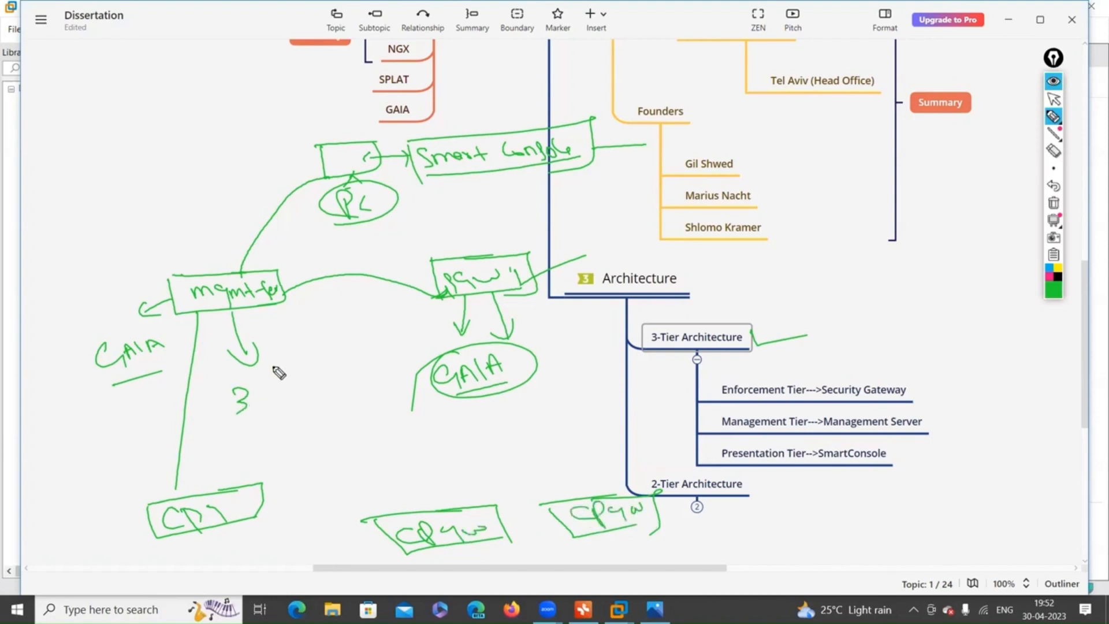
drag(257, 310, 477, 503)
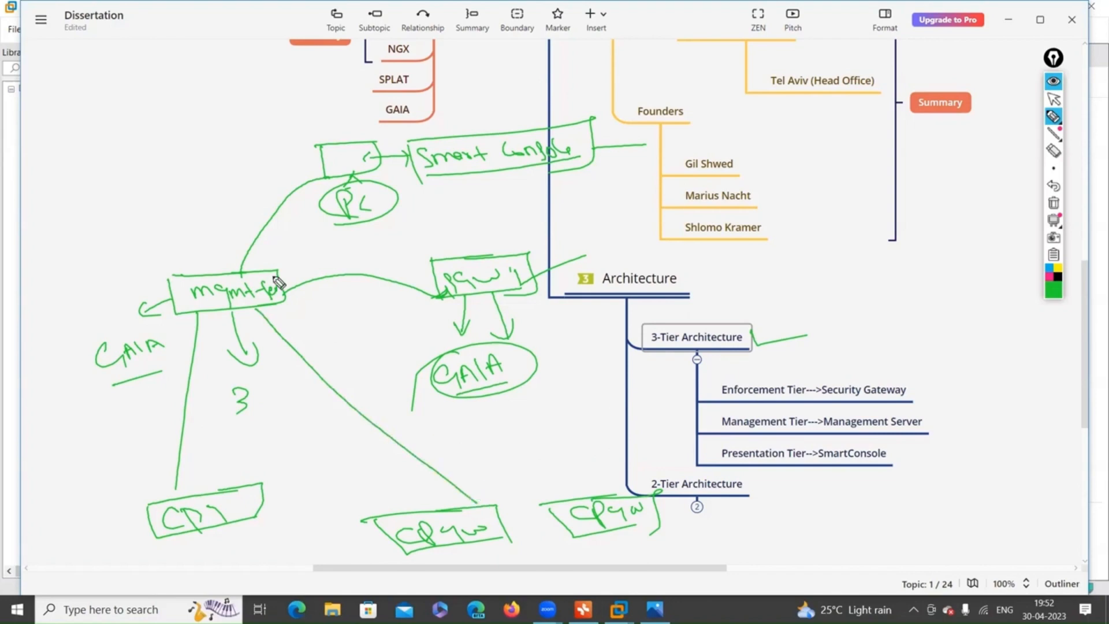
drag(283, 304, 601, 495)
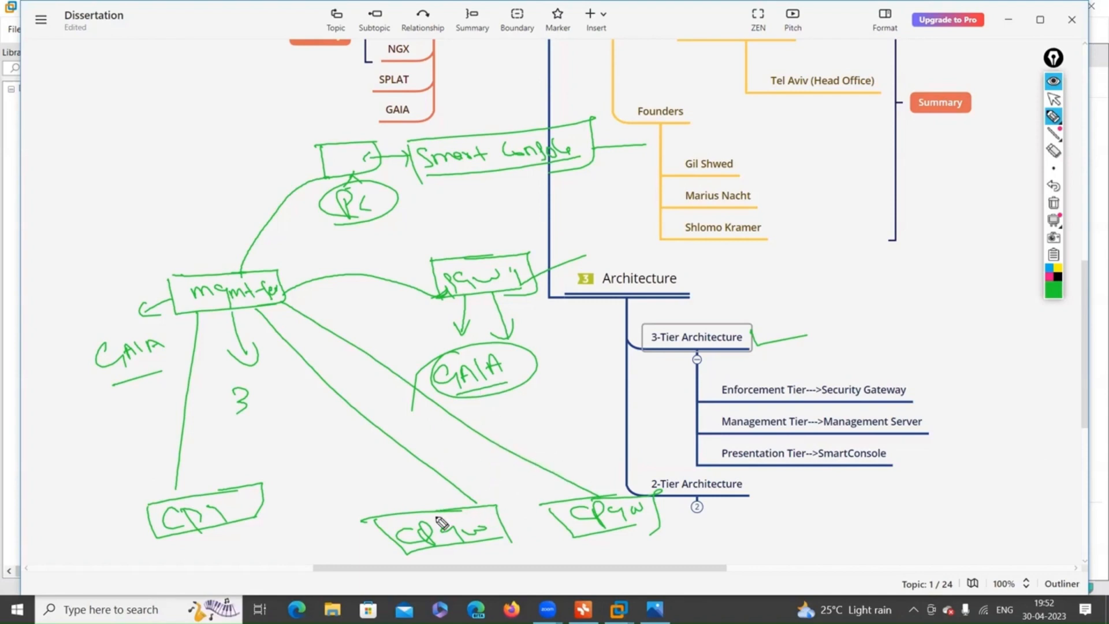
Touch up the CPgw label and write a 'Control Policy' note arrowed up-left from the management box.
drag(446, 515, 466, 529)
mouse_move(173, 275)
mouse_down()
mouse_move(150, 258)
mouse_move(161, 258)
mouse_up()
drag(109, 201, 116, 216)
drag(122, 202, 172, 186)
mouse_move(189, 142)
mouse_down()
mouse_move(194, 159)
mouse_move(234, 139)
mouse_move(241, 109)
mouse_move(268, 120)
mouse_move(309, 110)
mouse_up()
drag(185, 183, 304, 130)
drag(292, 75, 309, 133)
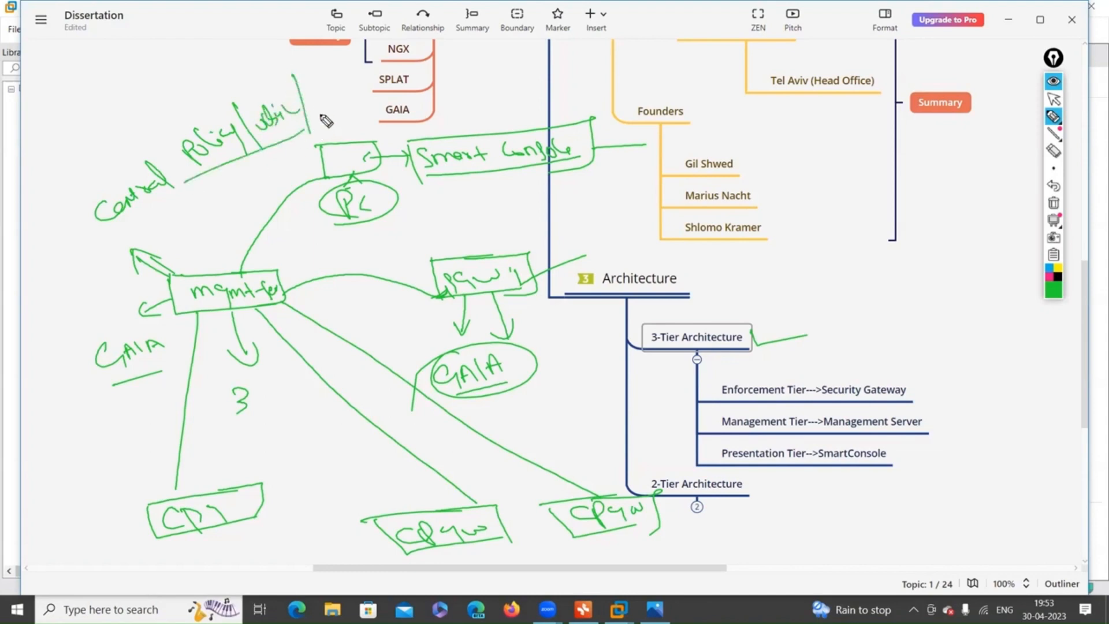
Arrow CP1, tick Smart Console and 3-Tier Architecture, bracket the left edge and underline mgmt-ser.
mouse_move(111, 532)
mouse_down()
mouse_move(130, 527)
mouse_move(133, 539)
mouse_up()
drag(129, 523, 133, 538)
drag(193, 311, 273, 303)
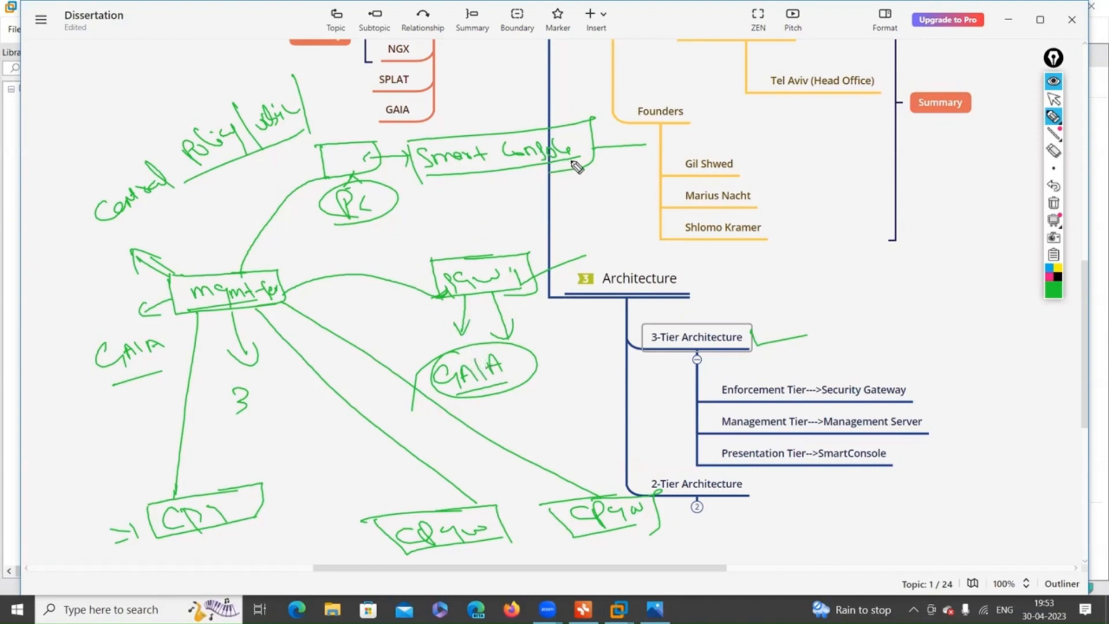
drag(587, 141, 601, 149)
mouse_move(753, 332)
mouse_down()
mouse_move(758, 344)
mouse_move(777, 339)
mouse_up()
mouse_move(100, 170)
mouse_down()
mouse_move(65, 382)
mouse_move(64, 547)
mouse_up()
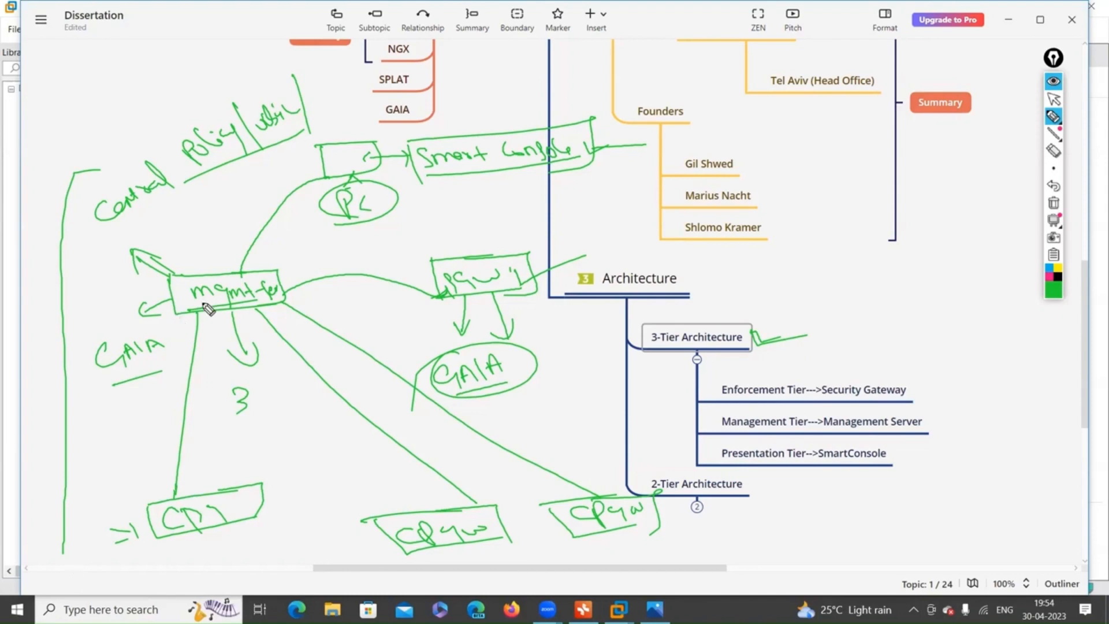
mouse_move(198, 317)
mouse_down()
mouse_move(271, 301)
mouse_move(214, 271)
mouse_up()
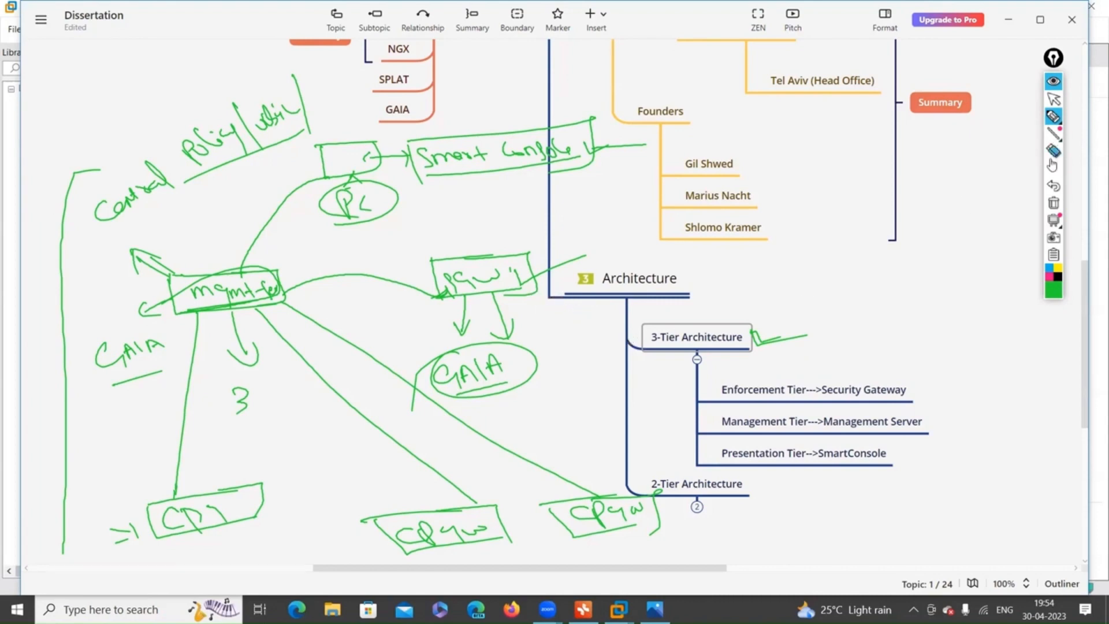
Wipe the old green ink and expand 2-Tier Architecture to reveal its two subtopics.
click(1053, 203)
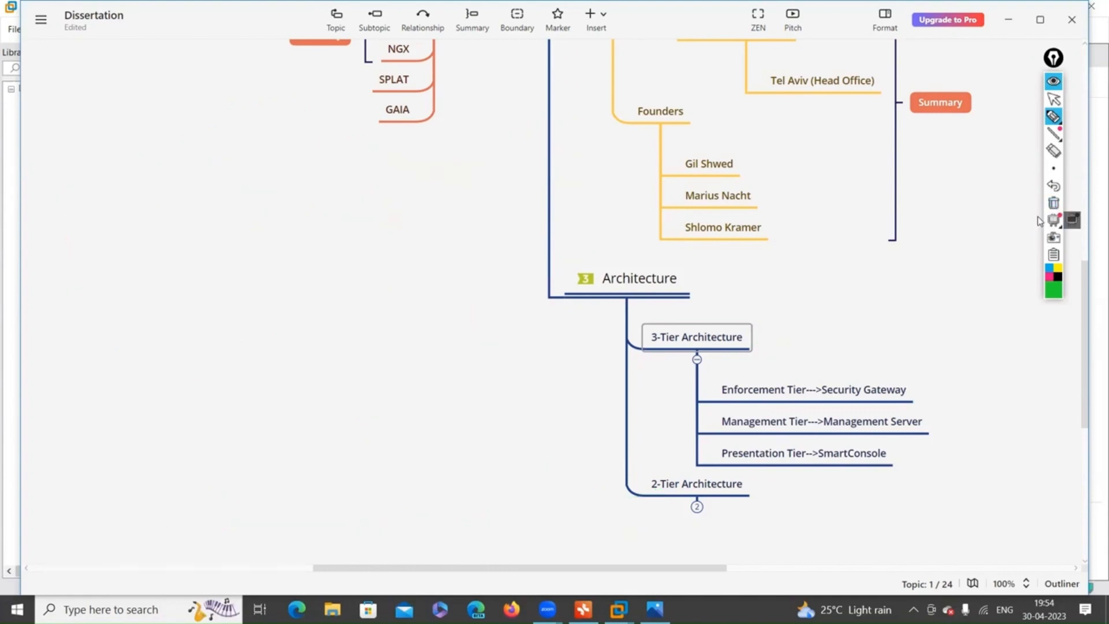
click(1054, 99)
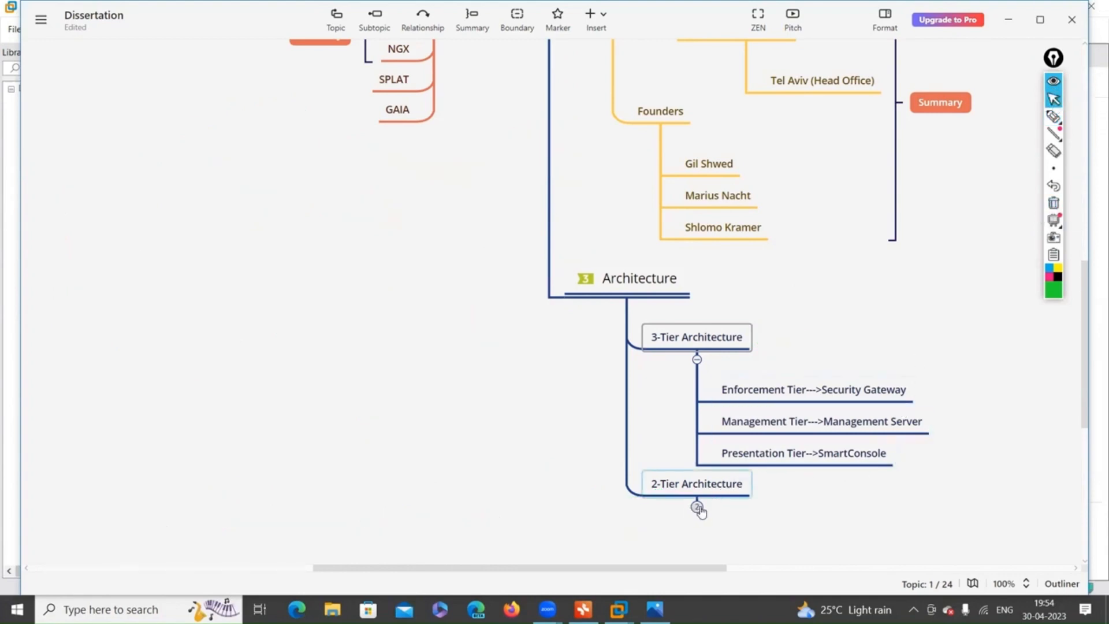
click(698, 507)
scroll(768, 498, down, 4)
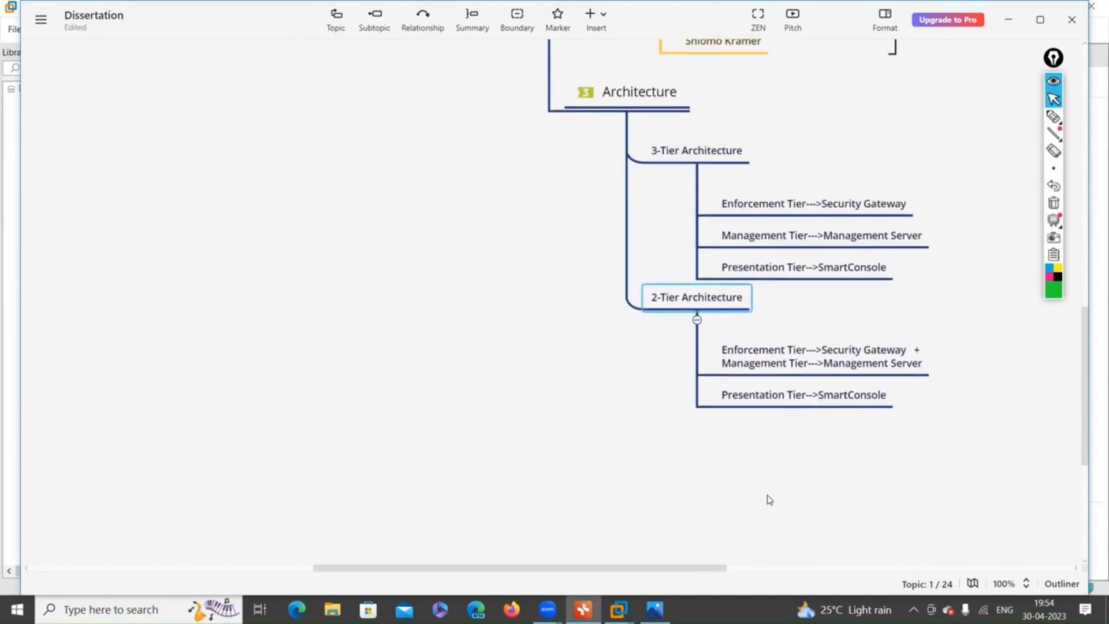
click(1054, 117)
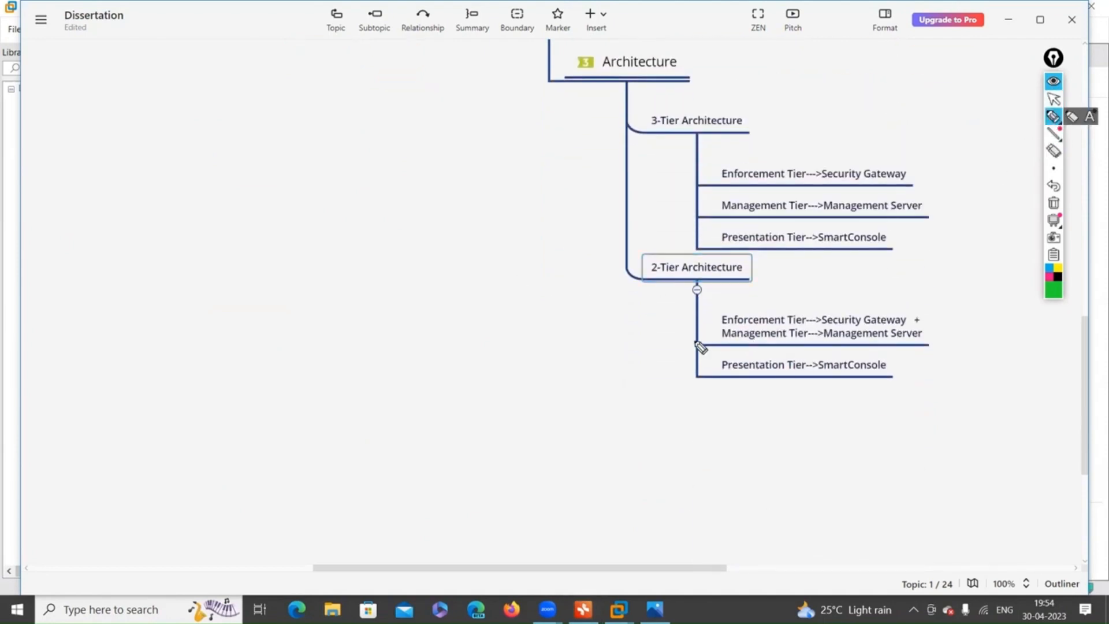
Sketch two ticked ink boxes labelled SGW and CPMS.
drag(137, 275, 203, 248)
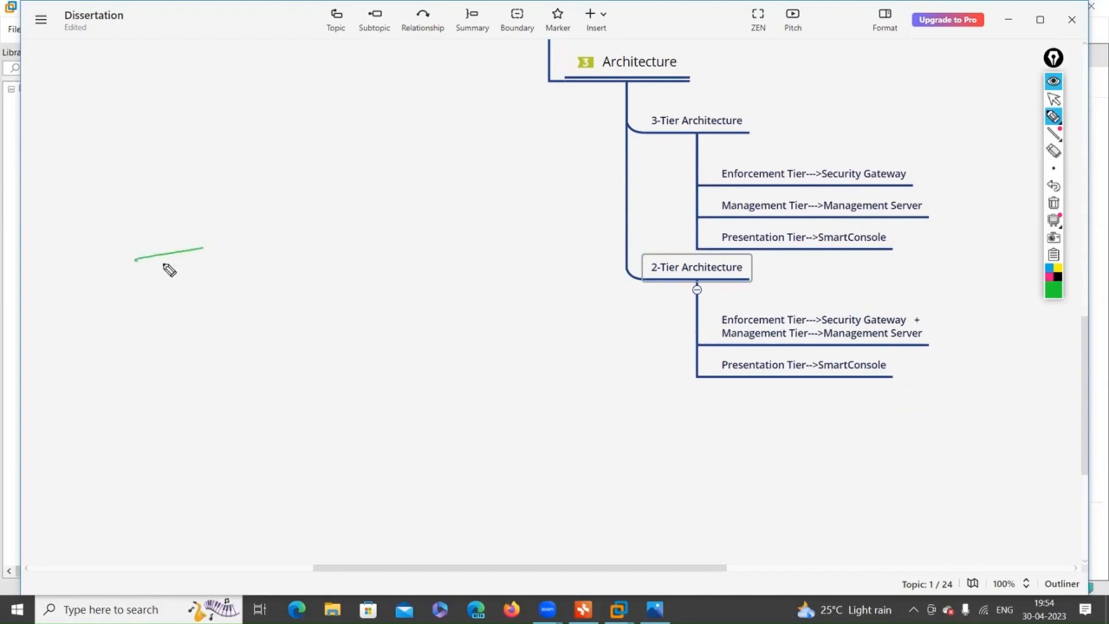
drag(138, 276, 270, 279)
mouse_move(197, 253)
mouse_down()
mouse_move(246, 282)
mouse_move(152, 297)
mouse_up()
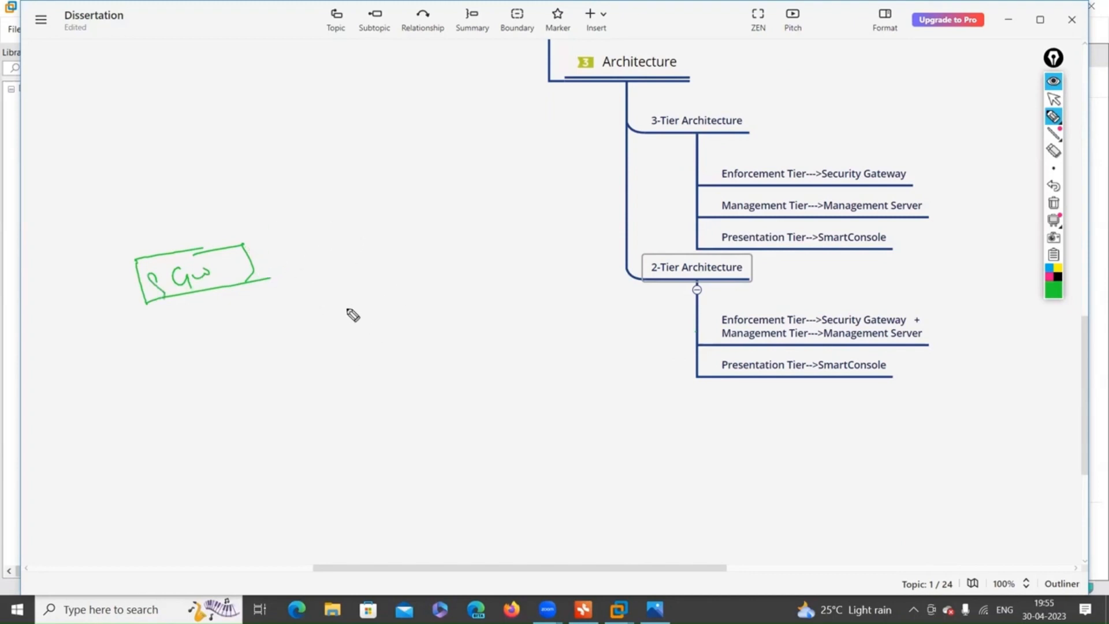
drag(335, 291, 409, 276)
mouse_move(342, 291)
mouse_down()
mouse_move(354, 329)
mouse_move(438, 306)
mouse_up()
mouse_move(387, 278)
mouse_down()
mouse_move(431, 316)
mouse_move(364, 313)
mouse_up()
mouse_move(384, 312)
mouse_down()
mouse_move(384, 297)
mouse_move(424, 301)
mouse_up()
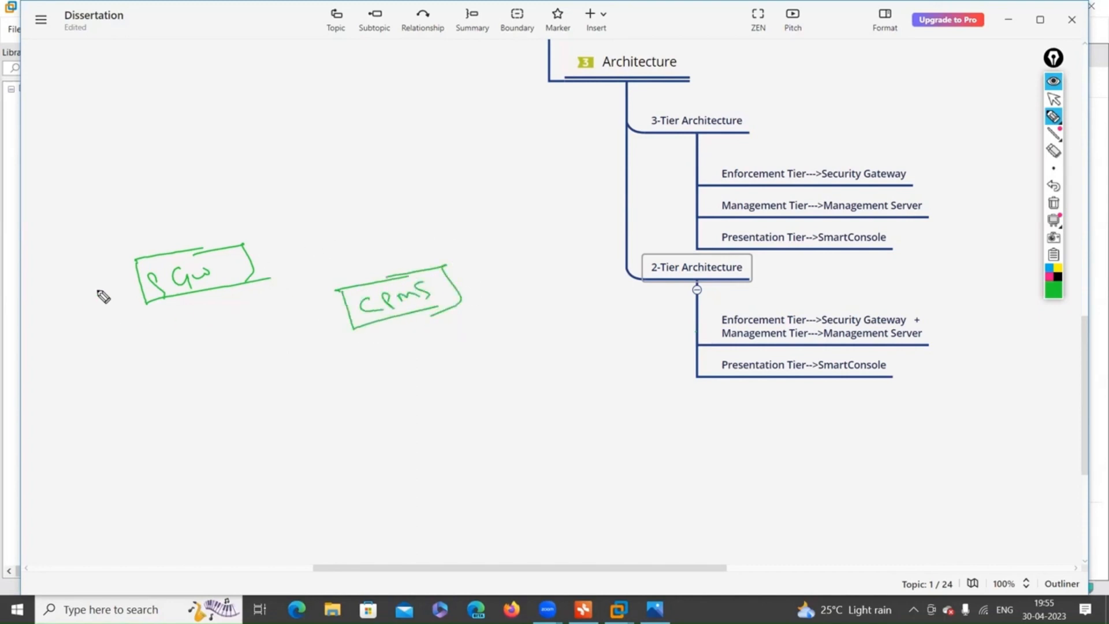
drag(86, 284, 115, 287)
drag(490, 279, 525, 283)
Draw a larger SGW + CP management server box, mark the combined subtopic and note =>(GAIA).
drag(360, 393, 393, 495)
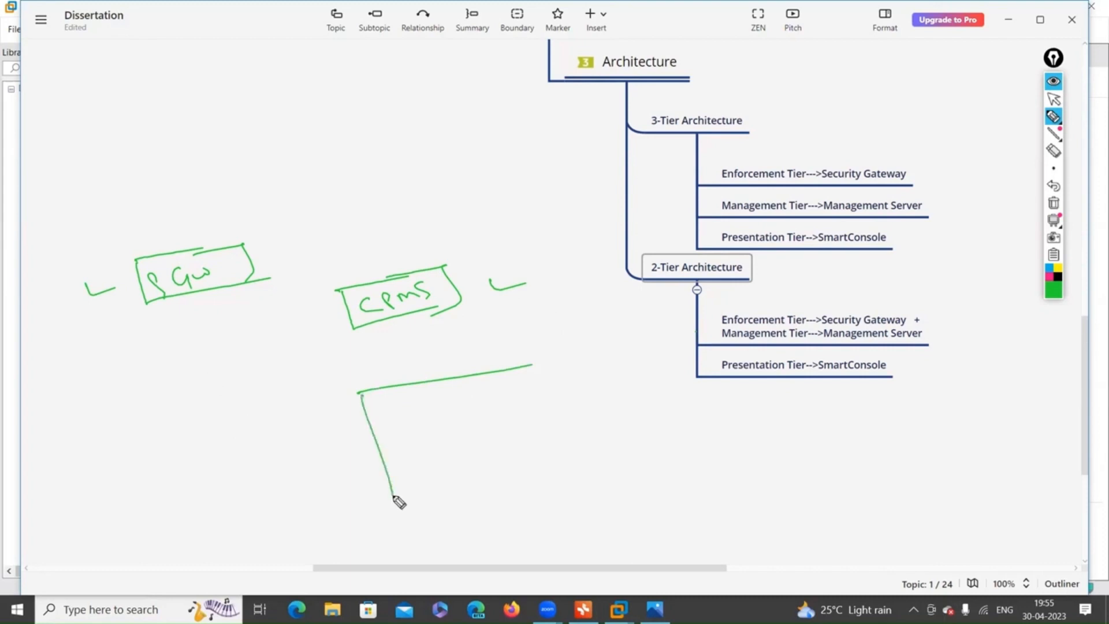
drag(532, 365, 565, 446)
drag(392, 495, 565, 446)
mouse_move(403, 398)
mouse_down()
mouse_move(410, 415)
mouse_move(386, 424)
mouse_move(442, 393)
mouse_move(455, 420)
mouse_up()
mouse_move(442, 416)
mouse_down()
mouse_move(414, 470)
mouse_move(493, 447)
mouse_move(490, 433)
mouse_move(538, 427)
mouse_up()
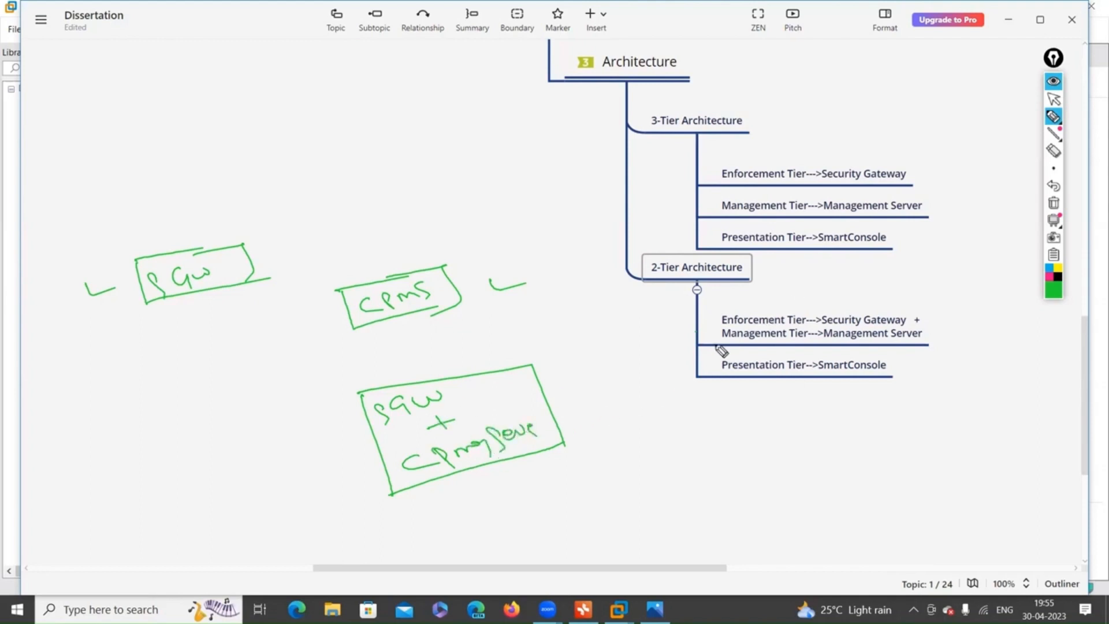
mouse_move(717, 344)
mouse_down()
mouse_move(706, 317)
mouse_move(910, 294)
mouse_up()
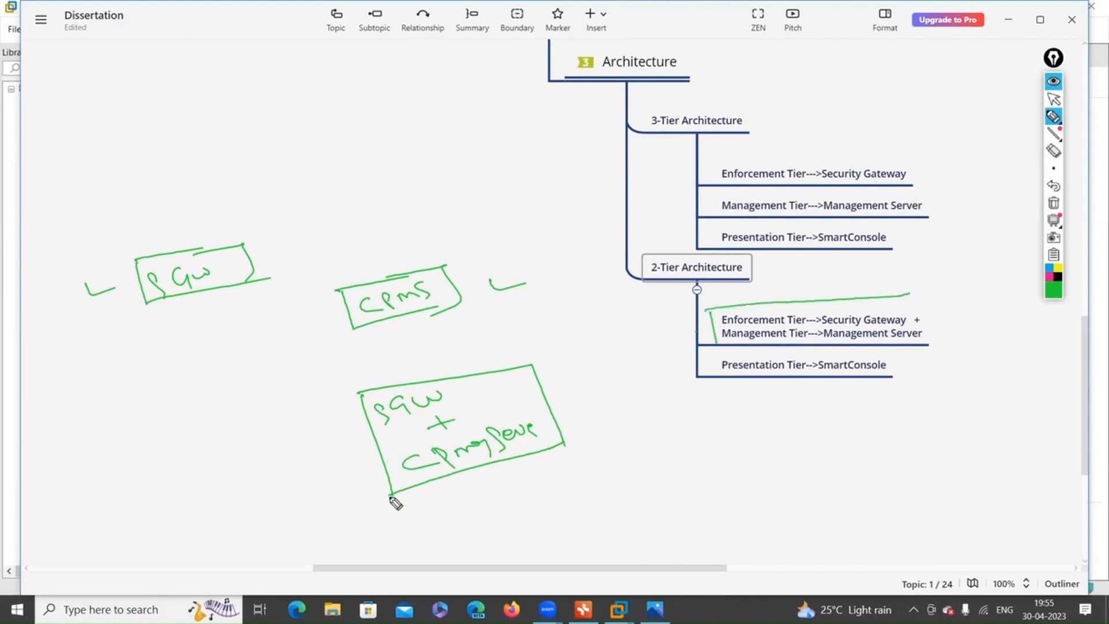
mouse_move(554, 403)
mouse_down()
mouse_move(673, 370)
mouse_move(664, 352)
mouse_move(686, 377)
mouse_move(607, 383)
mouse_up()
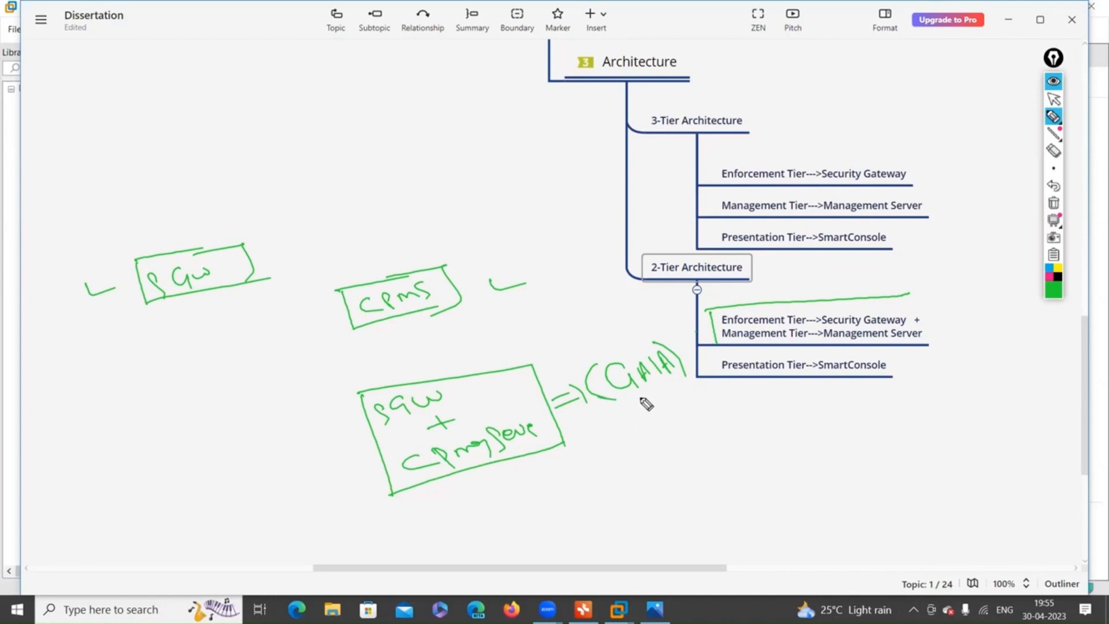
Divide the combined box and arrow it down to a PC box pointing to SmartConsole.
mouse_move(442, 416)
mouse_down()
mouse_move(443, 435)
mouse_move(462, 421)
mouse_up()
drag(381, 434, 542, 390)
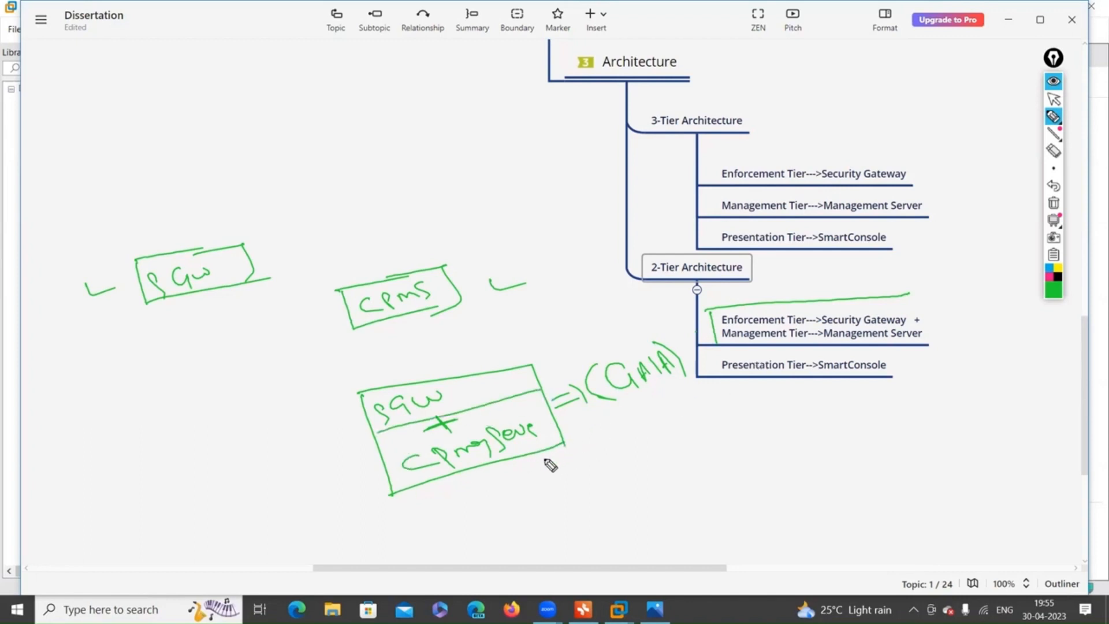
drag(524, 459, 566, 500)
mouse_move(562, 511)
mouse_down()
mouse_move(574, 522)
mouse_move(651, 500)
mouse_move(641, 525)
mouse_move(653, 533)
mouse_move(682, 488)
mouse_move(890, 430)
mouse_up()
mouse_move(621, 497)
mouse_down()
mouse_move(664, 460)
mouse_move(672, 468)
mouse_up()
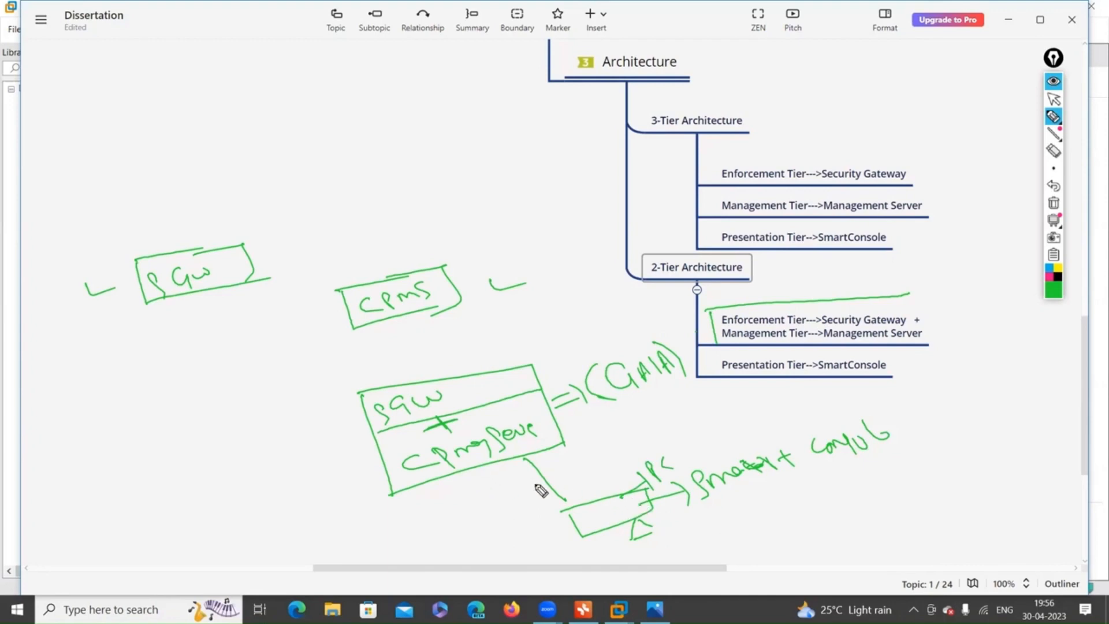
Circle Smart Console, tick it and the Presentation Tier subtopic, and loop the combined 2-Tier subtopic.
mouse_move(722, 509)
mouse_down()
mouse_move(911, 428)
mouse_move(718, 501)
mouse_move(786, 480)
mouse_up()
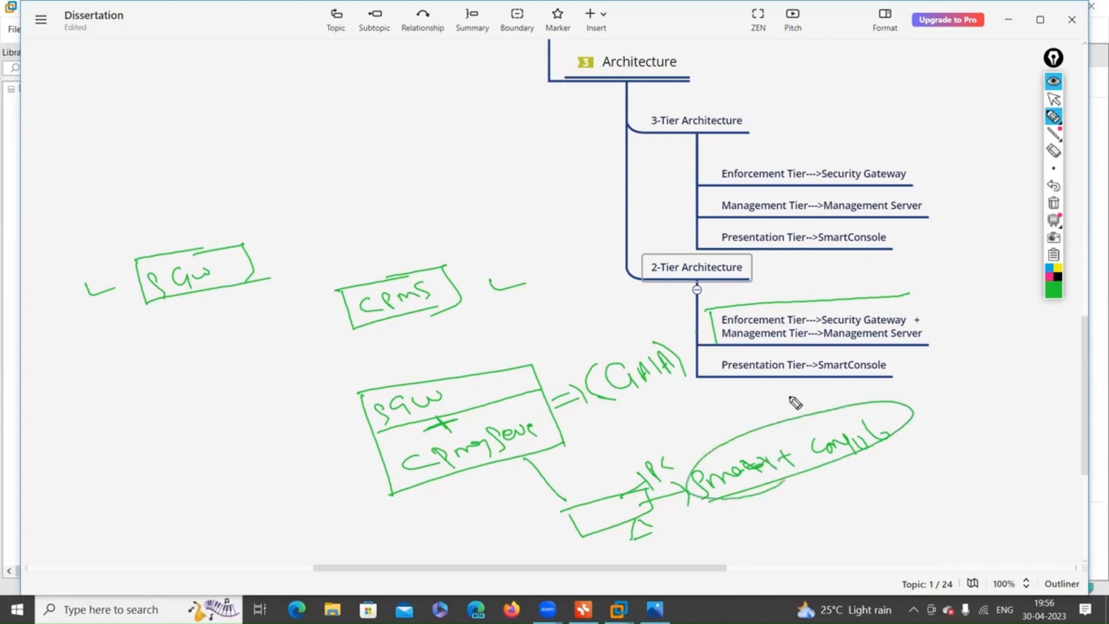
mouse_move(919, 362)
mouse_down()
mouse_move(925, 378)
mouse_move(991, 354)
mouse_up()
drag(937, 429, 1023, 416)
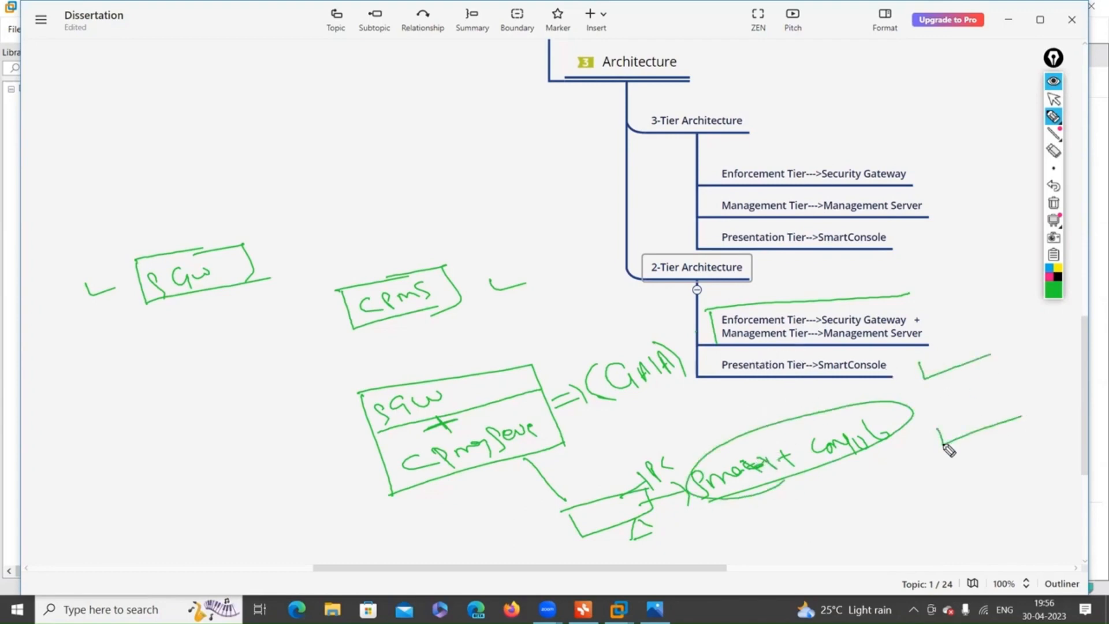
drag(635, 545, 696, 520)
mouse_move(897, 298)
mouse_down()
mouse_move(943, 329)
mouse_move(719, 347)
mouse_up()
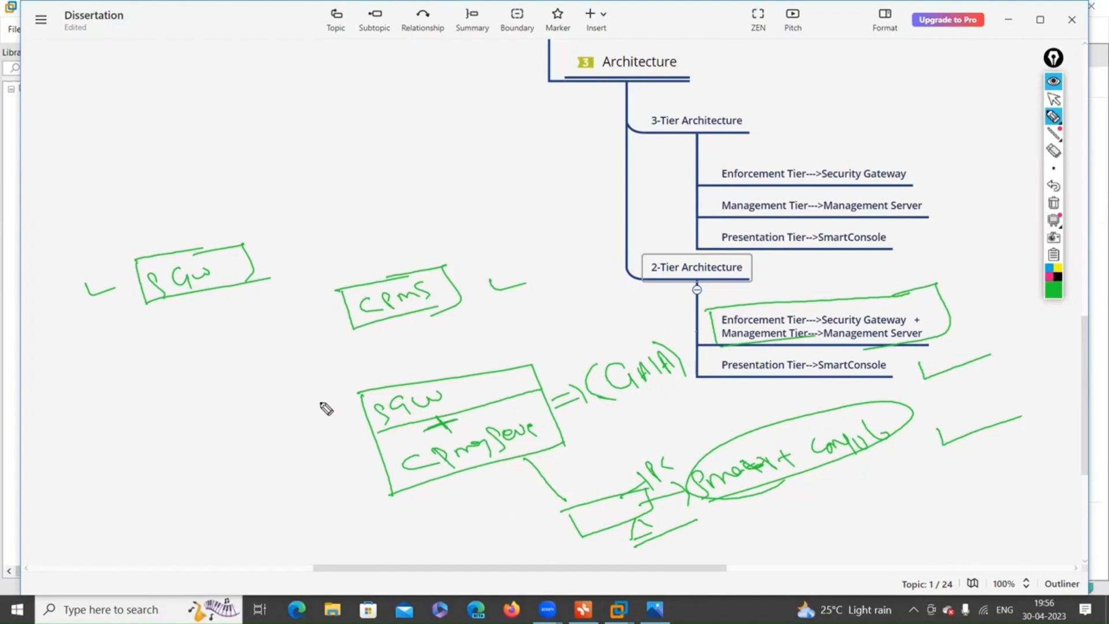
Write 'Standalone installation' by the combined box and bracket the 3-Tier subtopics with an arrow.
mouse_move(149, 453)
mouse_down()
mouse_move(189, 460)
mouse_move(292, 409)
mouse_up()
drag(165, 508, 294, 435)
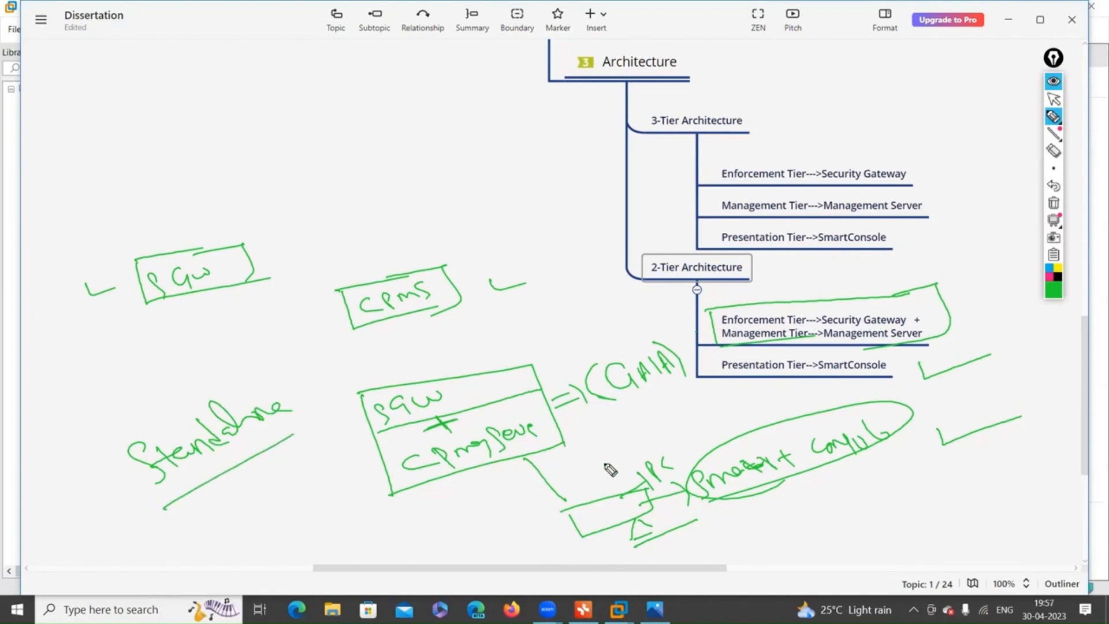
mouse_move(712, 170)
mouse_down()
mouse_move(704, 232)
mouse_move(725, 248)
mouse_up()
drag(573, 199, 695, 204)
drag(575, 220, 678, 217)
mouse_move(581, 186)
mouse_down()
mouse_move(585, 225)
mouse_move(621, 234)
mouse_up()
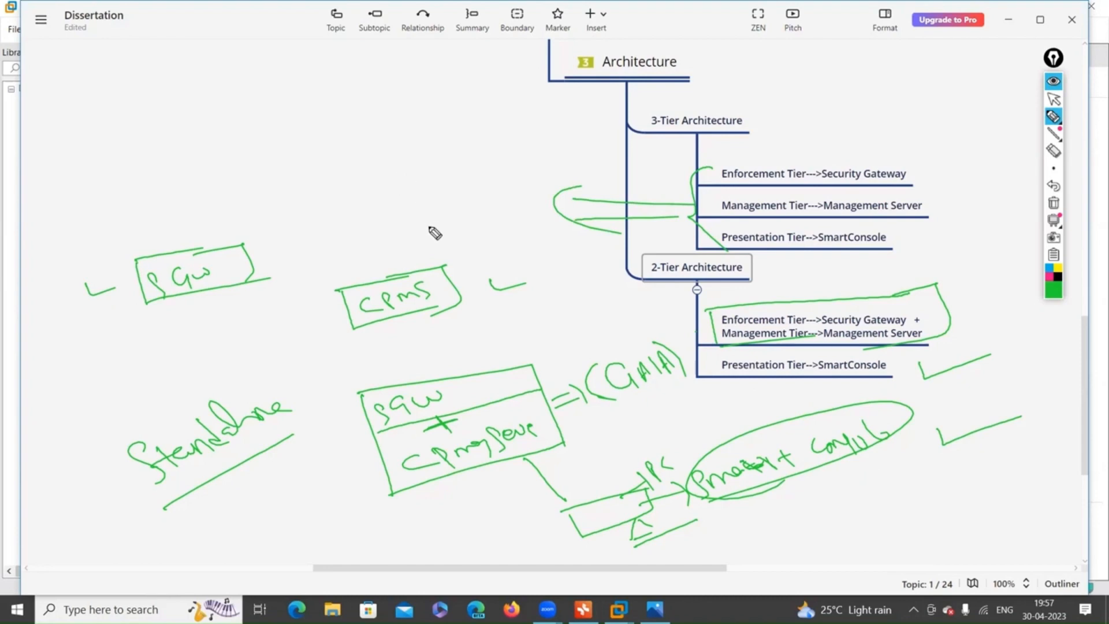
drag(304, 365, 308, 367)
mouse_move(312, 373)
mouse_down()
mouse_move(332, 398)
mouse_move(336, 373)
mouse_move(355, 387)
mouse_up()
mouse_move(355, 356)
mouse_down()
mouse_move(368, 376)
mouse_move(394, 347)
mouse_move(456, 341)
mouse_up()
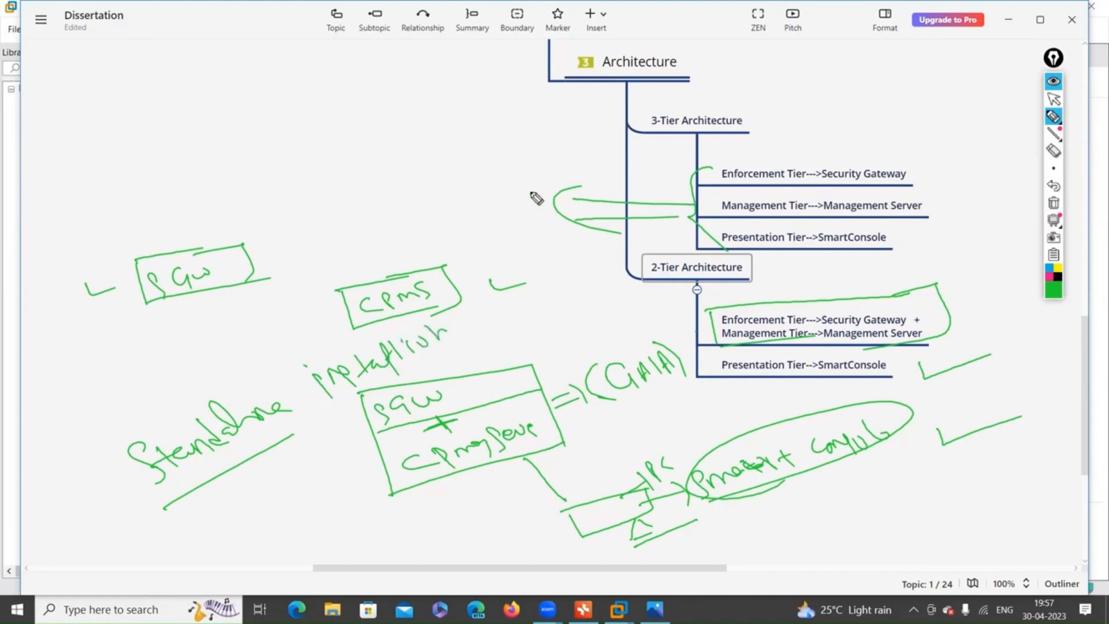
Write 'Distributed installation' by the 3-Tier branch, then wipe all the ink.
drag(434, 173, 440, 193)
mouse_move(436, 172)
mouse_down()
mouse_move(448, 176)
mouse_move(444, 194)
mouse_up()
drag(465, 173, 460, 191)
mouse_move(471, 160)
mouse_down()
mouse_move(496, 168)
mouse_move(570, 118)
mouse_move(591, 134)
mouse_up()
drag(533, 173, 641, 146)
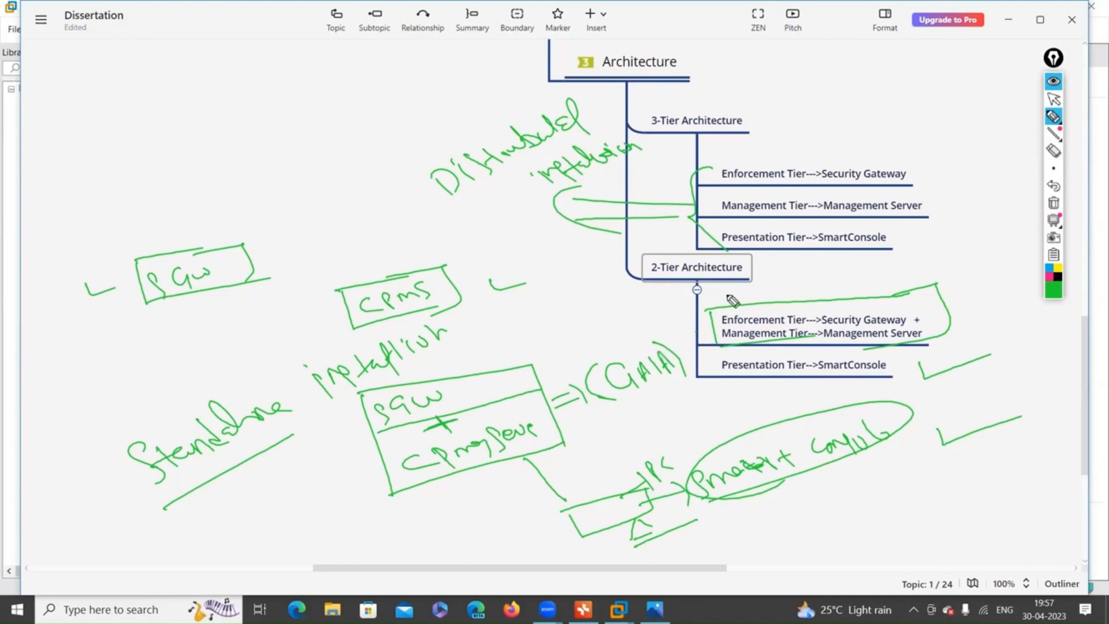
click(1053, 203)
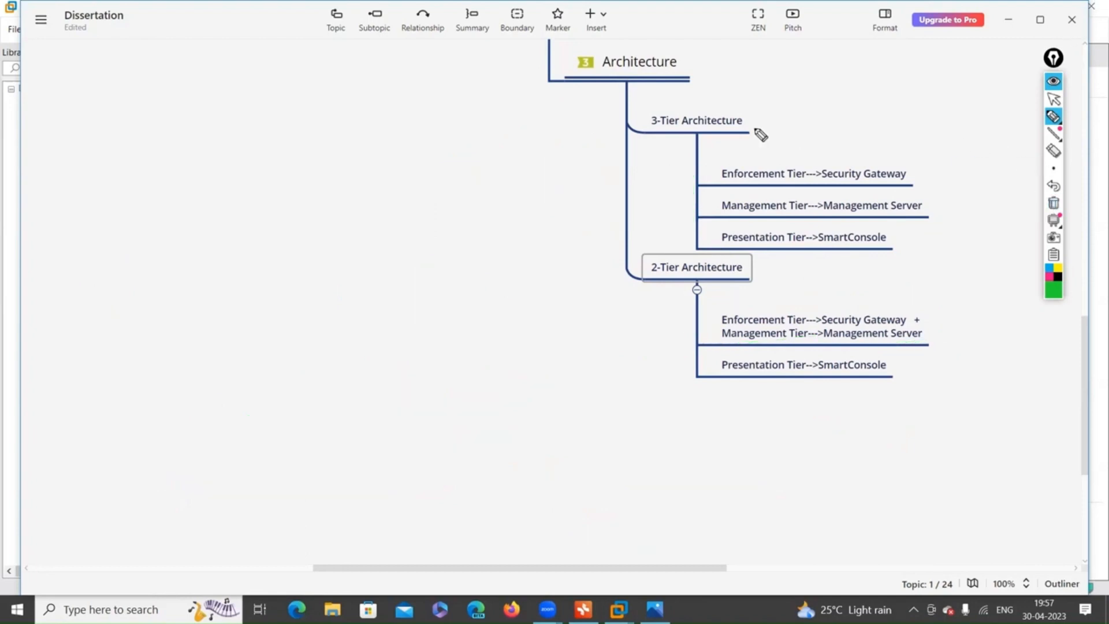
Return to selection mode and scroll the map to review the 3-Tier and 2-Tier Architecture branches.
click(1053, 99)
scroll(592, 99, up, 3)
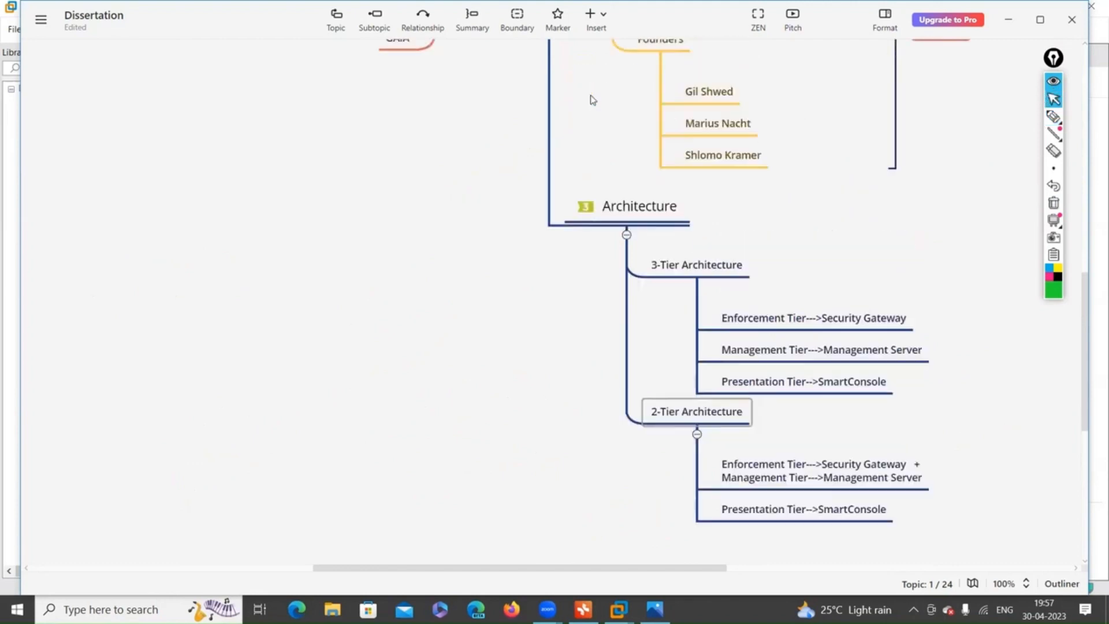
scroll(593, 100, up, 3)
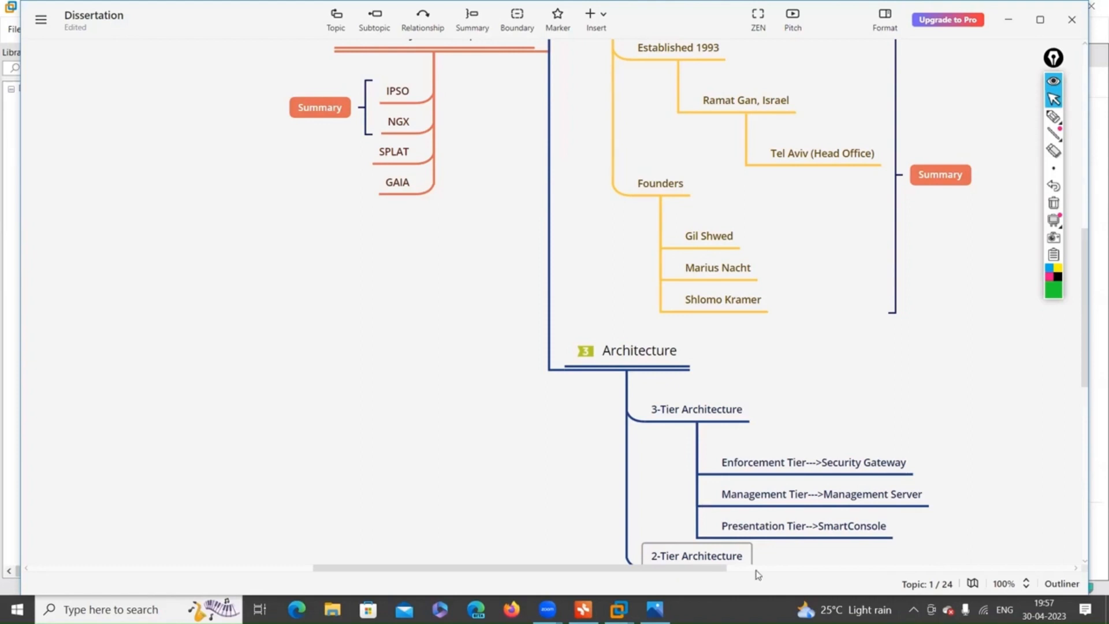
scroll(828, 403, down, 5)
scroll(828, 404, up, 4)
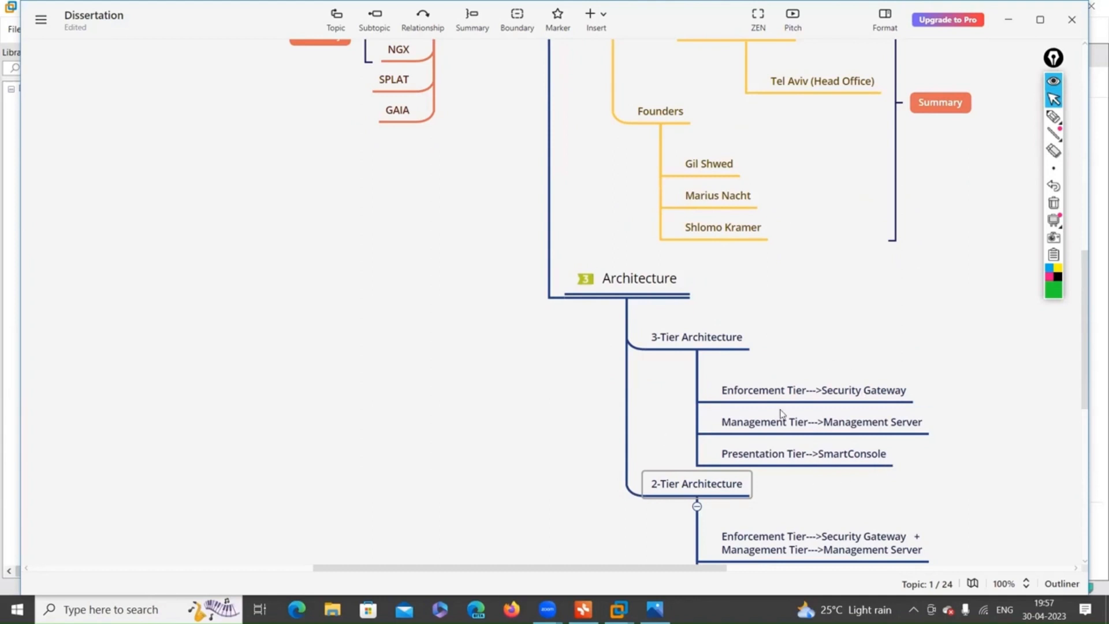
scroll(781, 409, down, 5)
scroll(629, 225, up, 8)
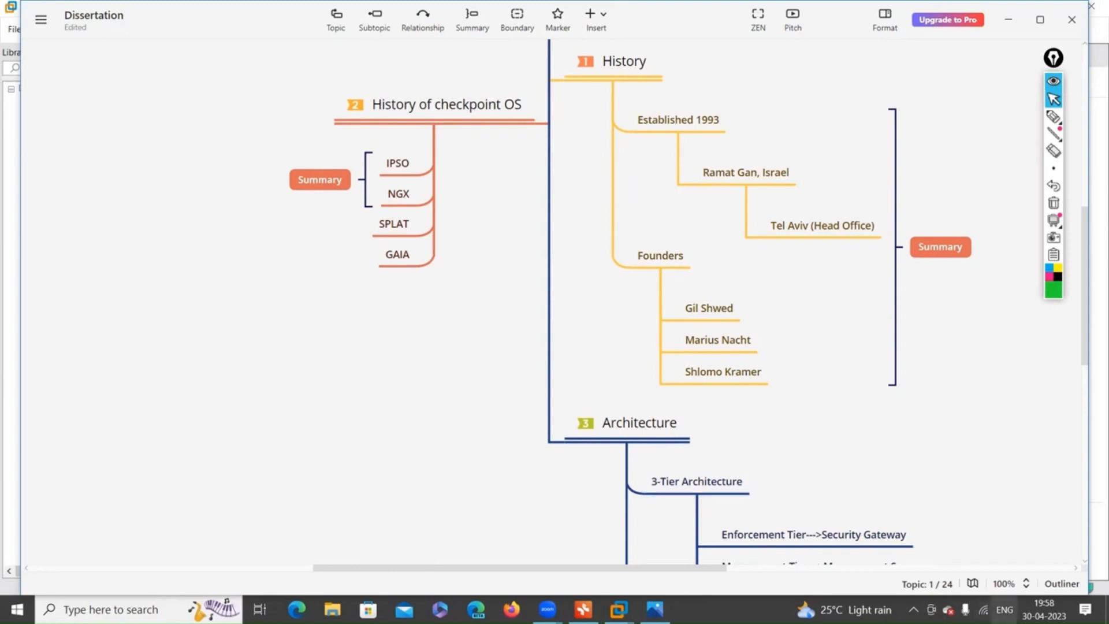
mouse_move(1044, 609)
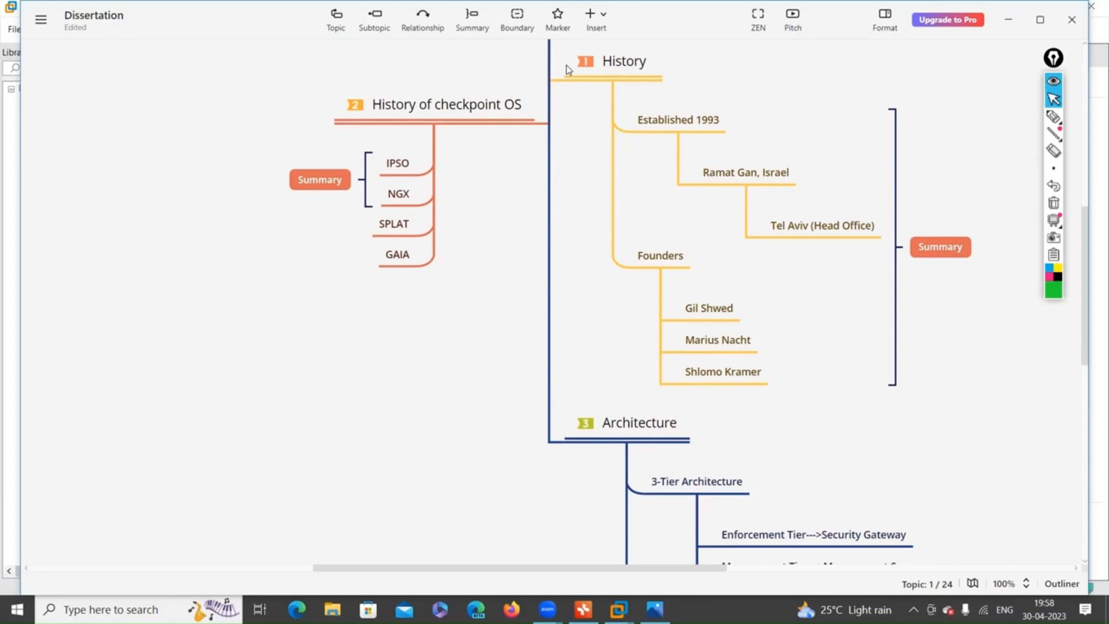
scroll(709, 304, down, 5)
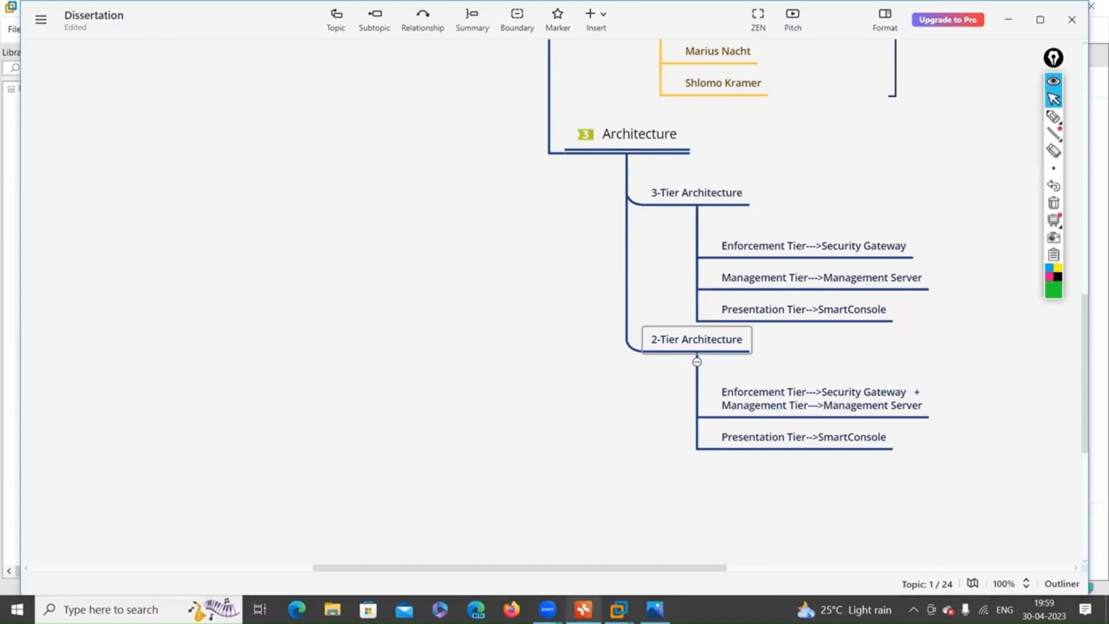
mouse_move(619, 609)
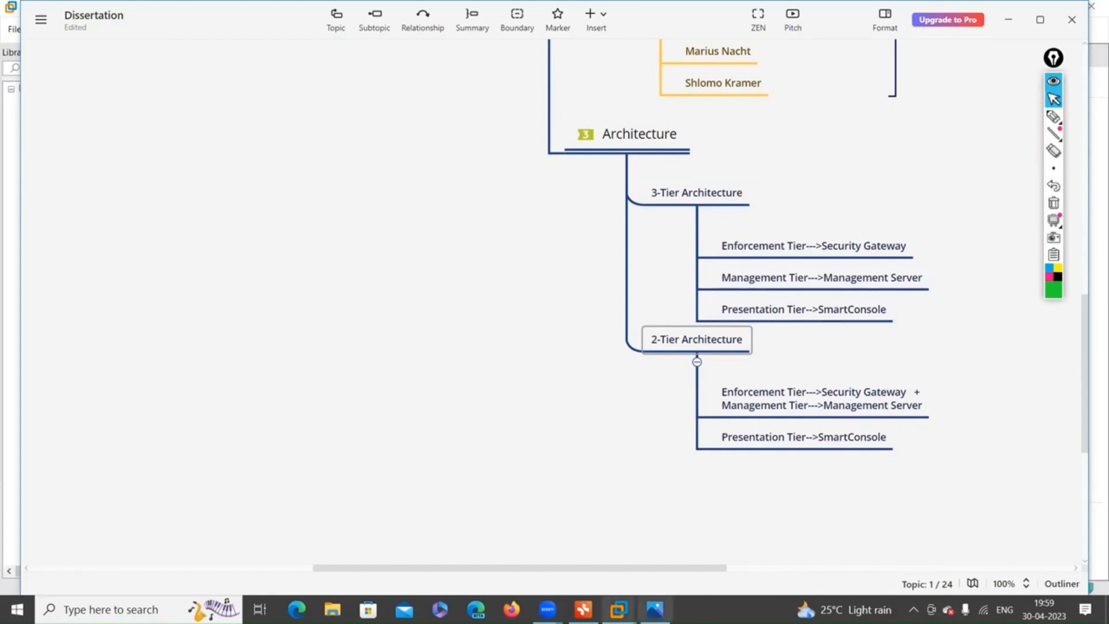
mouse_move(654, 609)
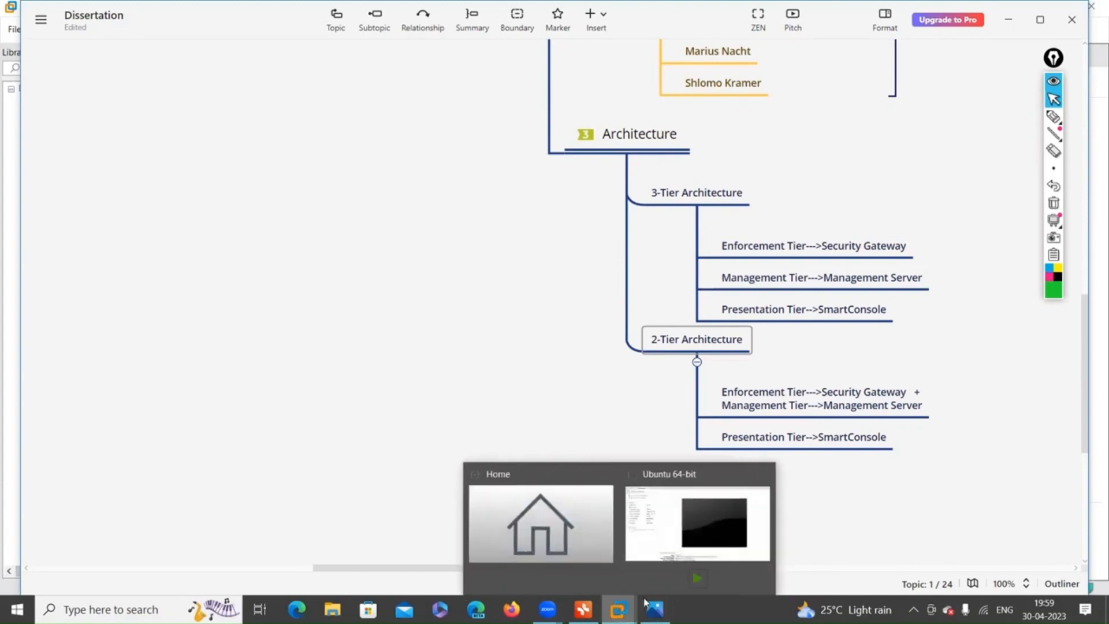
Bring VMware Workstation forward showing the powered-off Ubuntu 64-bit virtual machine.
click(687, 521)
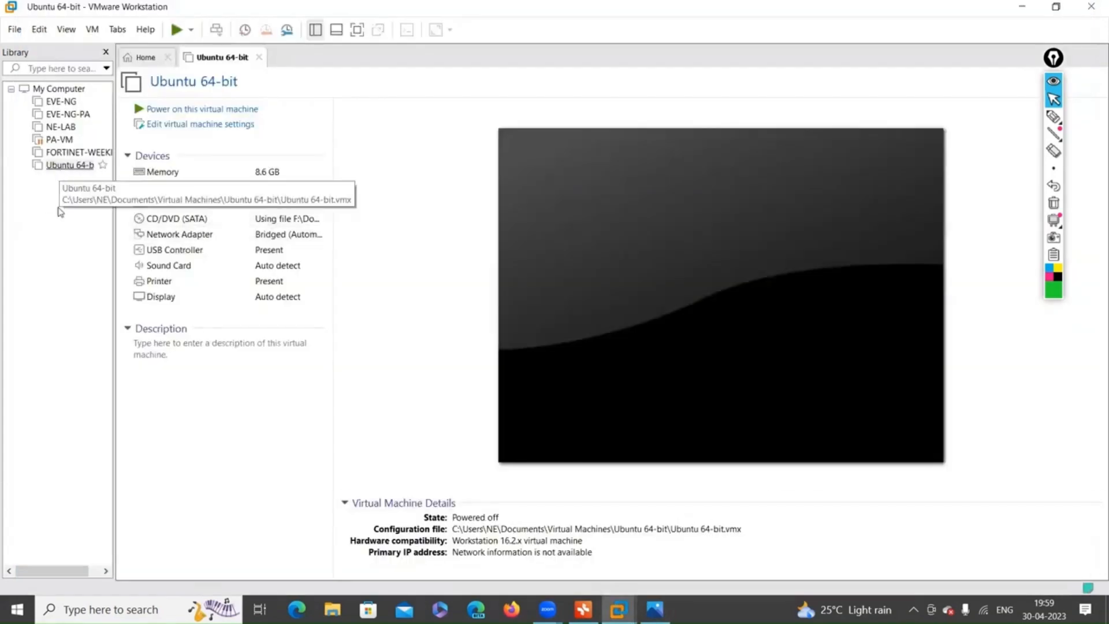
drag(1056, 60, 1088, 58)
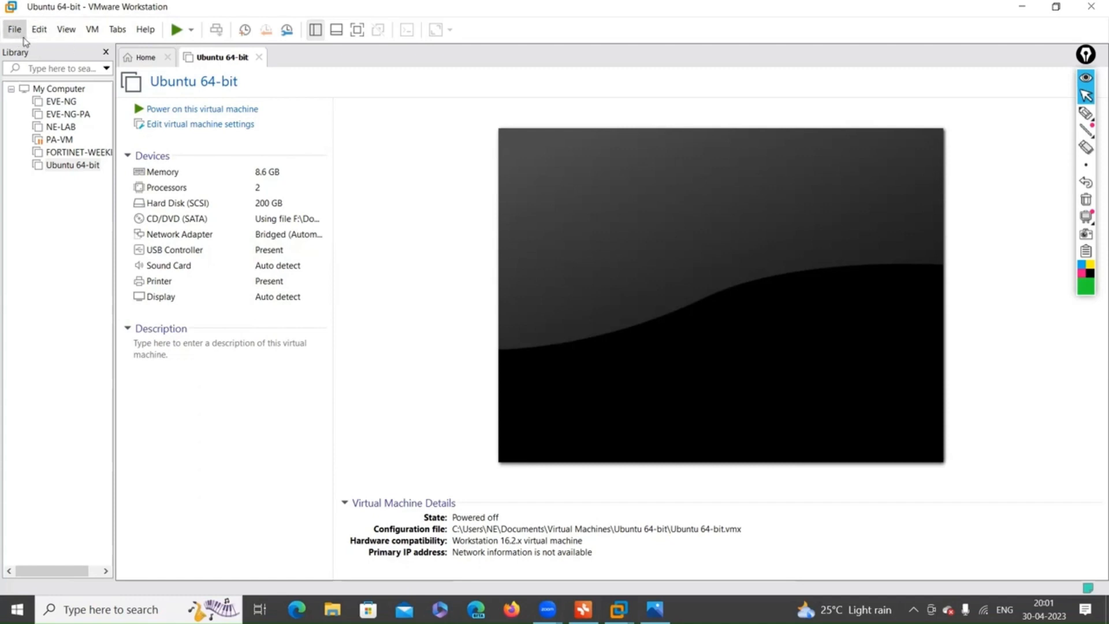
Start a Typical new virtual machine, OS installed later, with Linux Ubuntu 64-bit as guest.
click(14, 30)
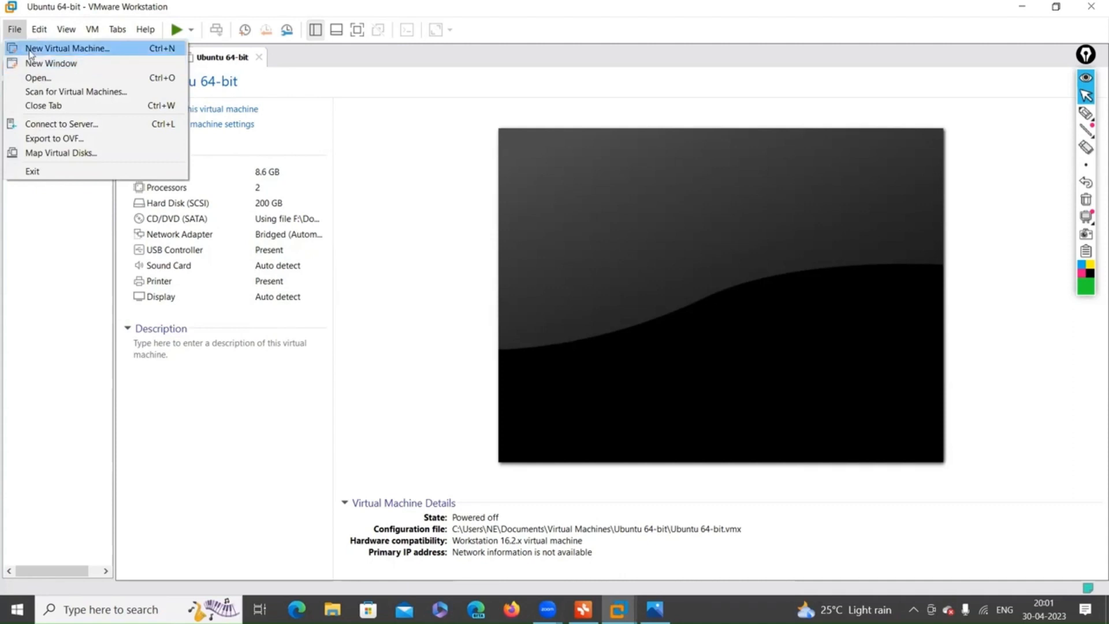
click(23, 47)
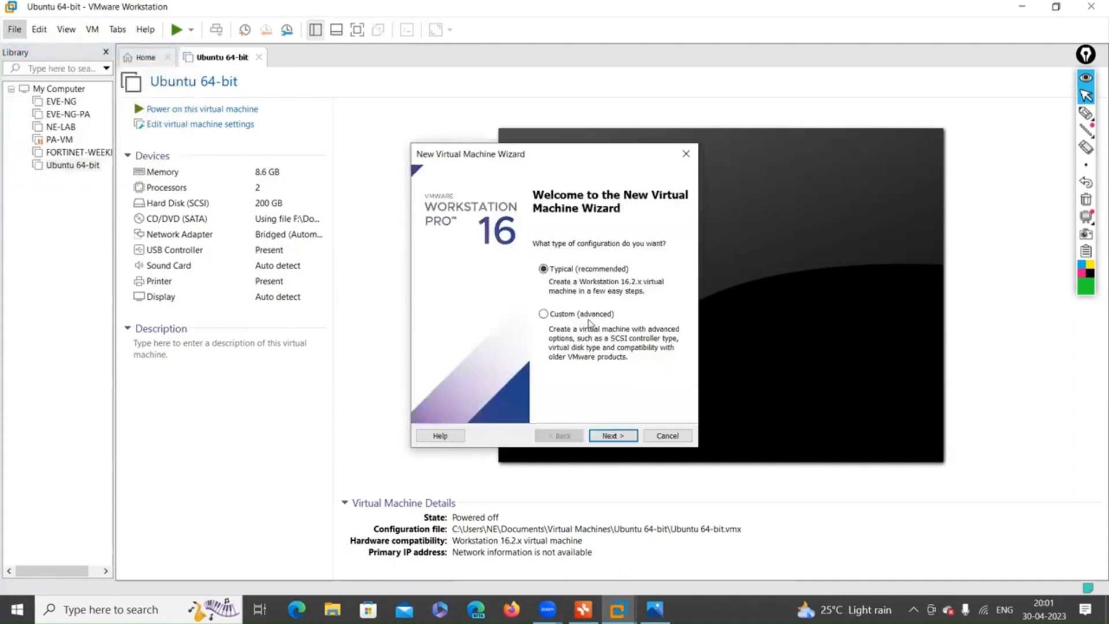
click(610, 436)
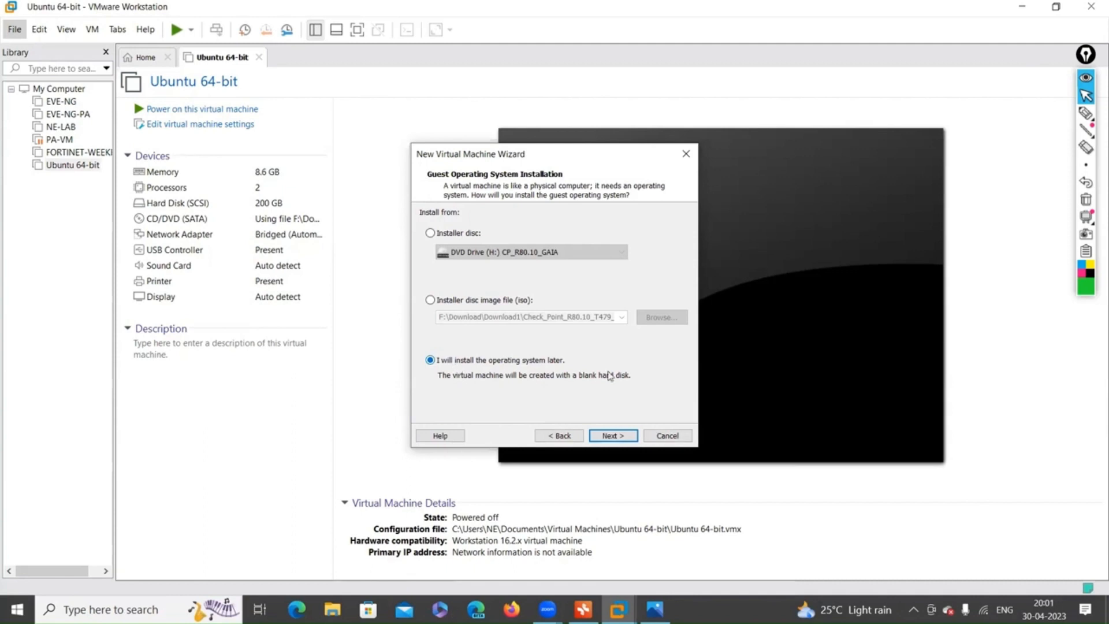
click(606, 437)
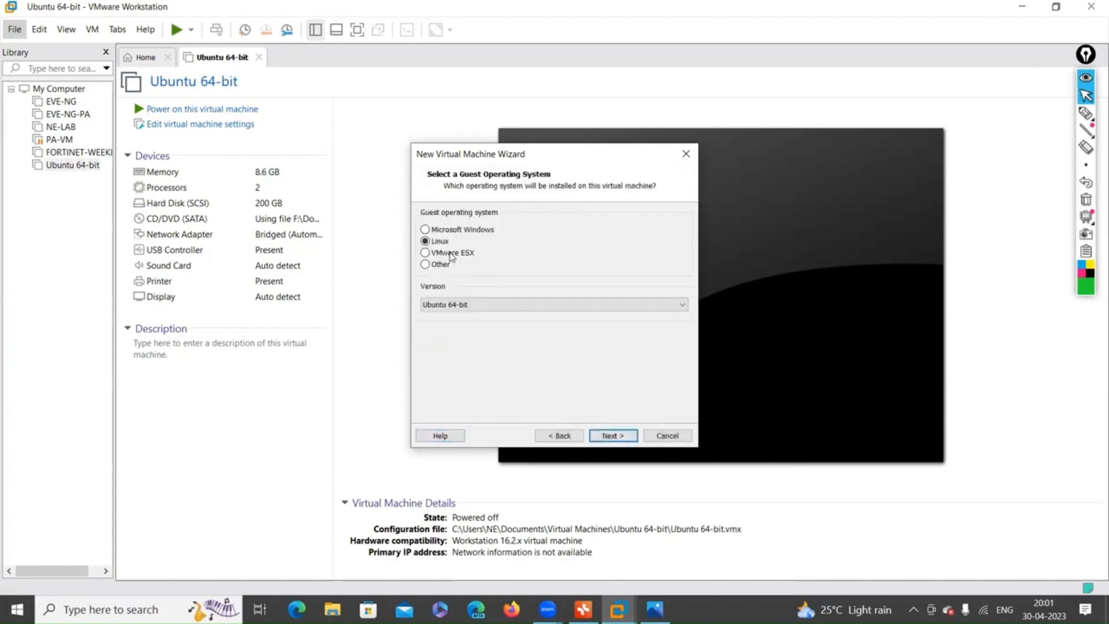
click(426, 264)
click(426, 242)
click(614, 435)
Name the virtual machine CP-FW.
click(478, 237)
key(BackSpace)
key(BackSpace)
key(BackSpace)
key(BackSpace)
key(BackSpace)
key(BackSpace)
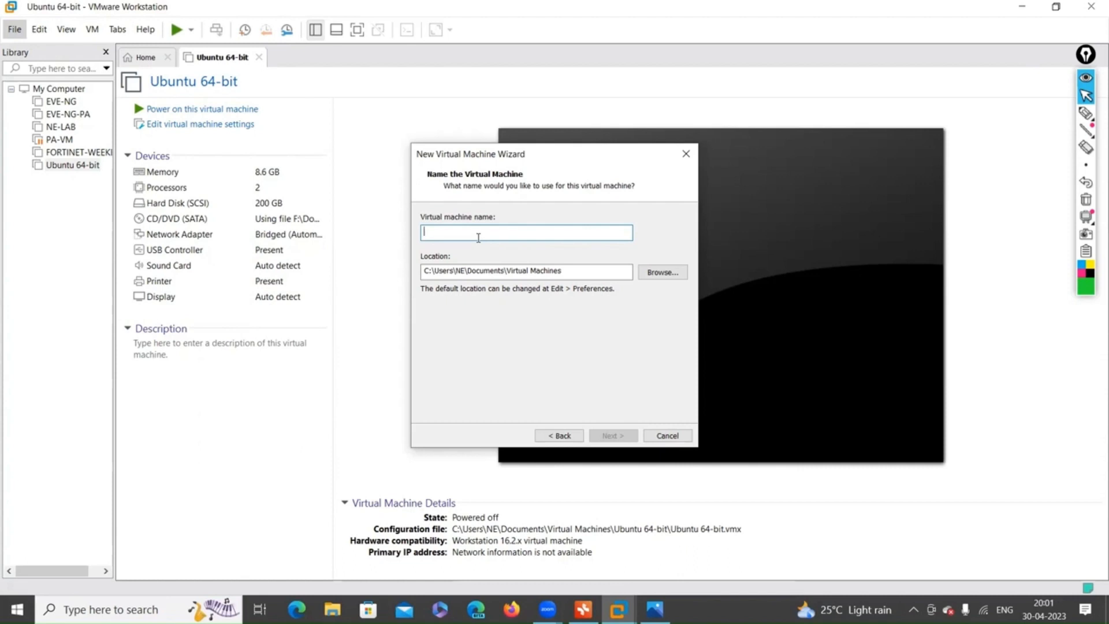
text(cp)
key(BackSpace)
key(BackSpace)
text(CP)
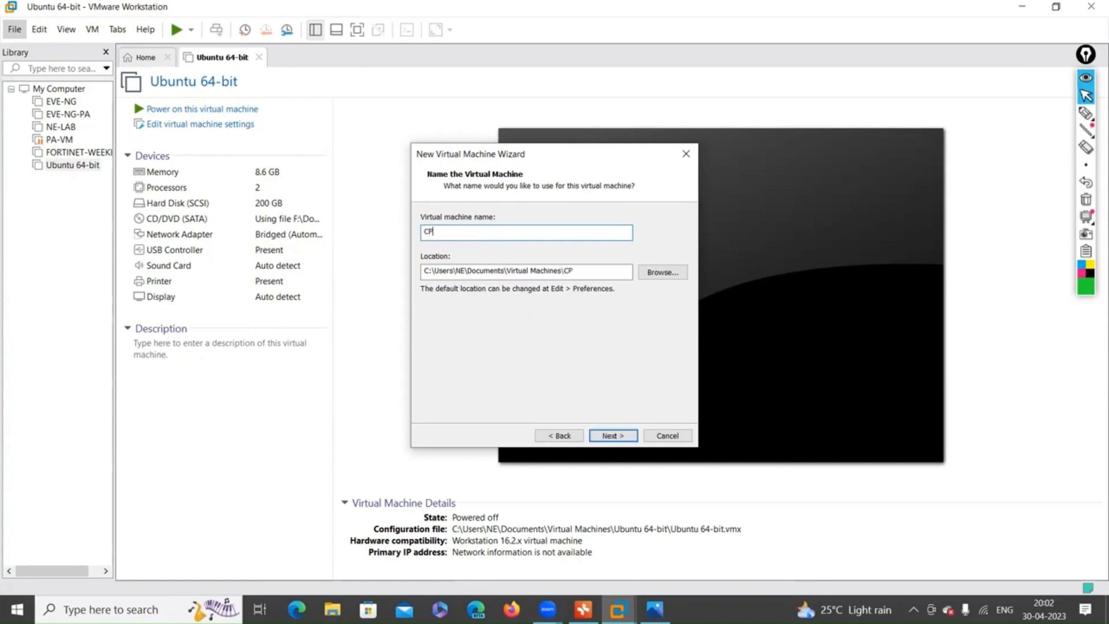
text(-fi)
key(BackSpace)
text(FW)
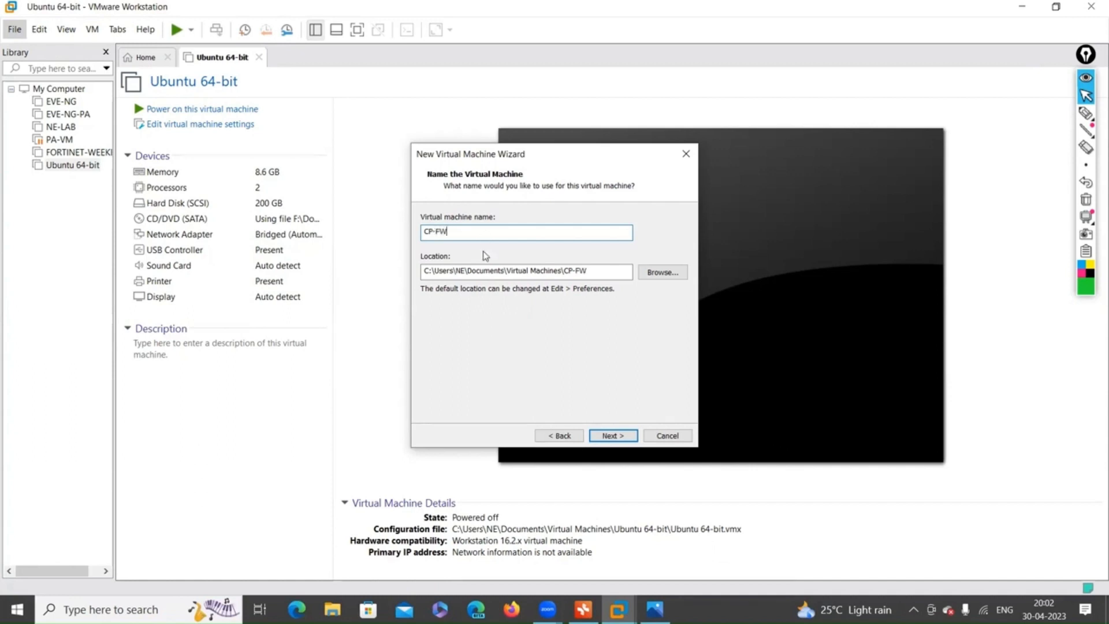
Give CP-FW a 200 GB maximum disk stored as a single file.
click(619, 438)
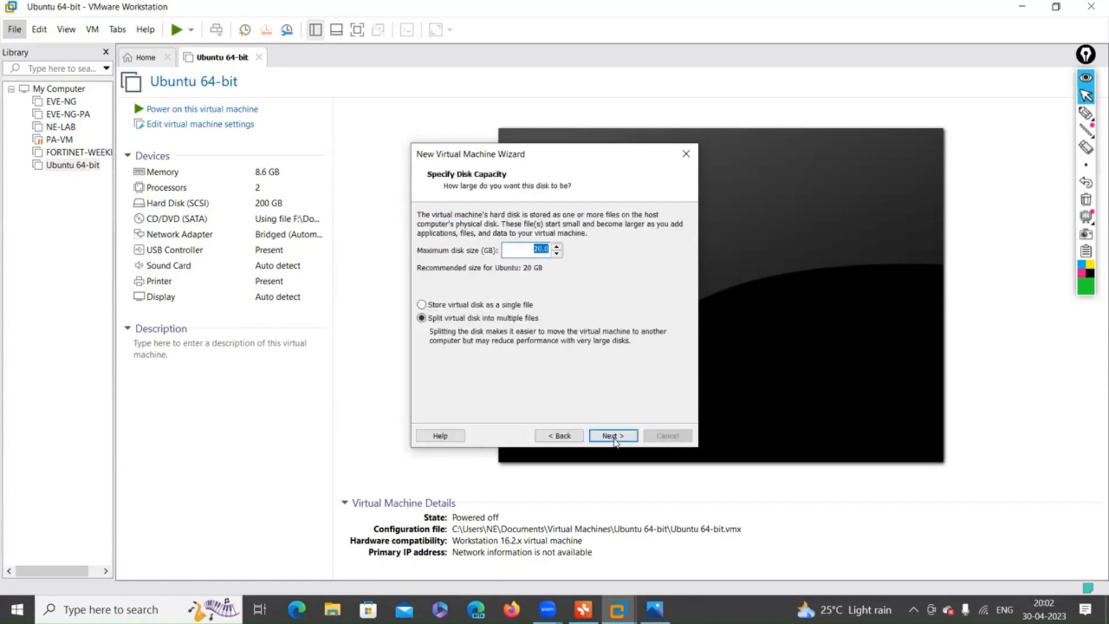
click(538, 250)
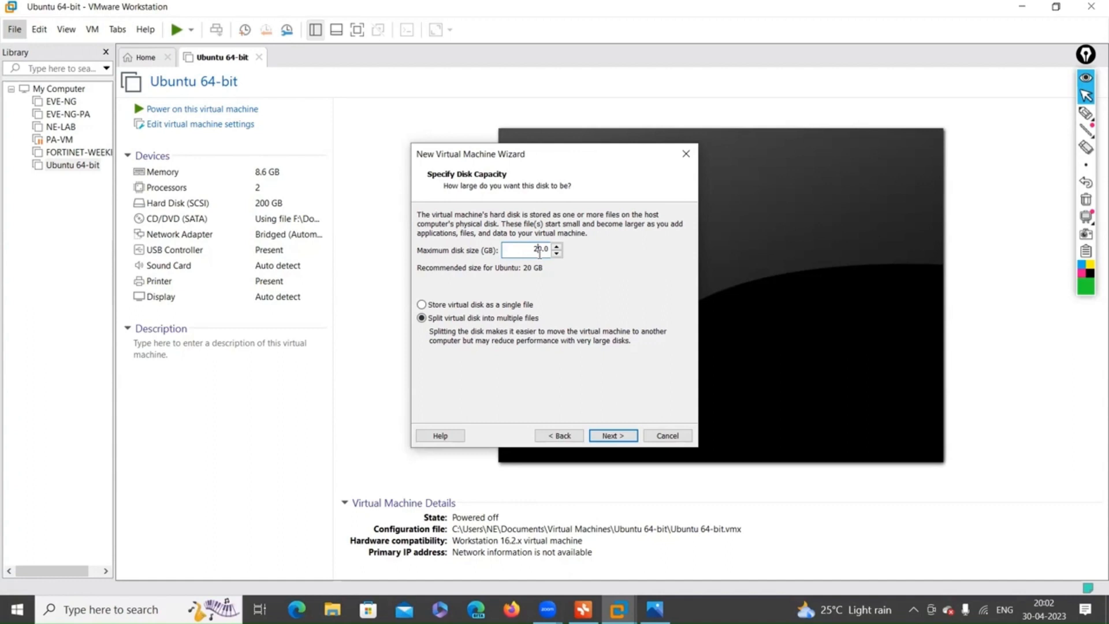
text(0)
drag(544, 250, 531, 251)
click(478, 307)
click(612, 436)
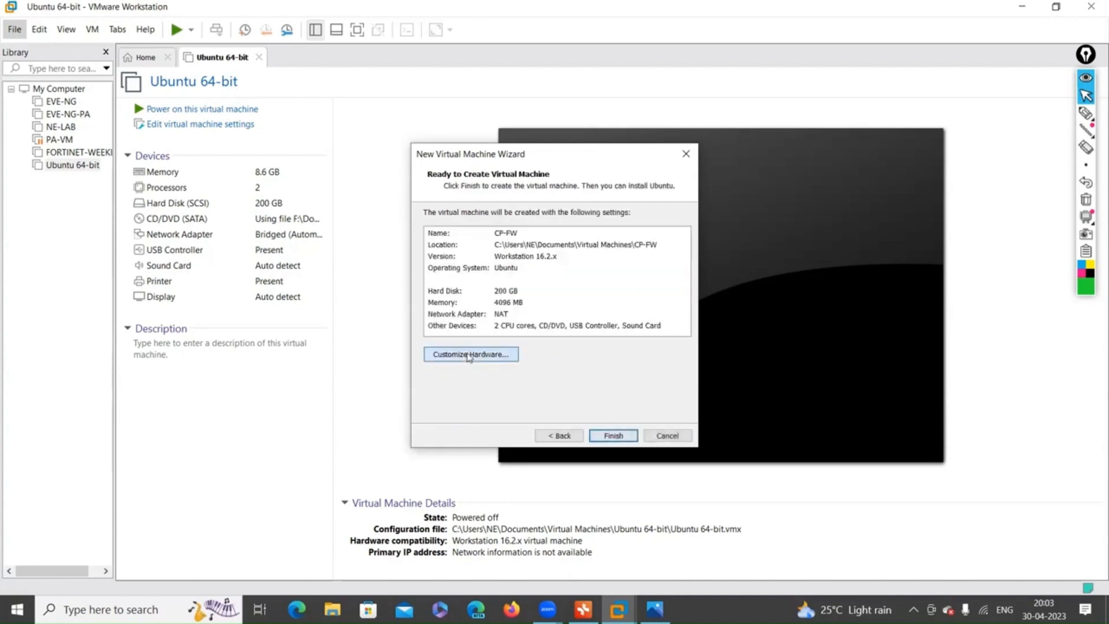
click(469, 356)
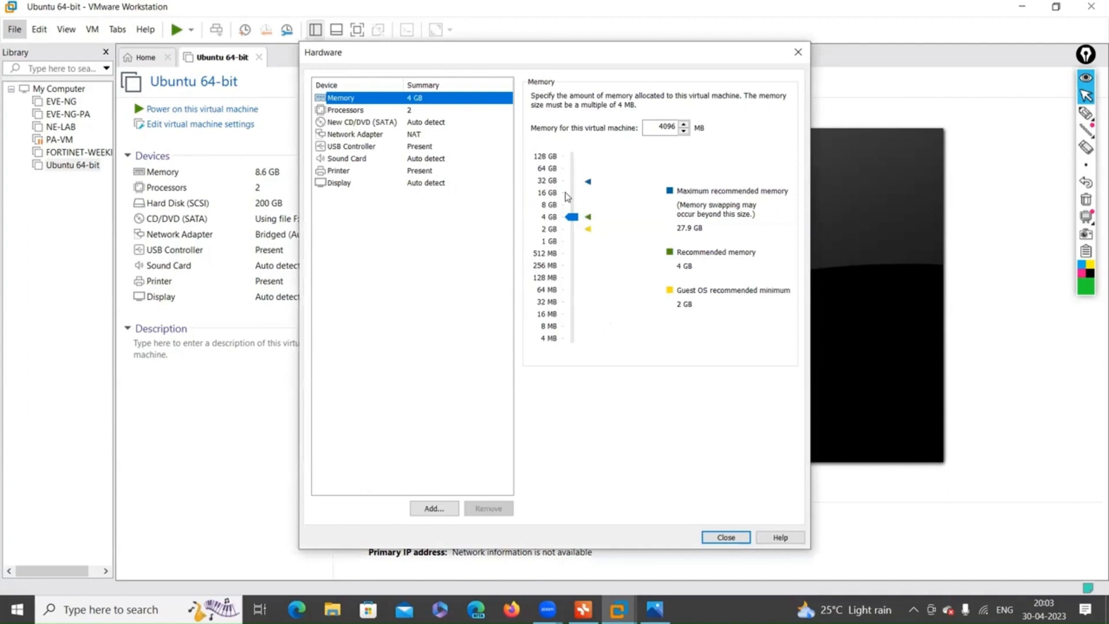
Set CP-FW to 8 processors and bridged networking replicating the physical connection state.
click(378, 111)
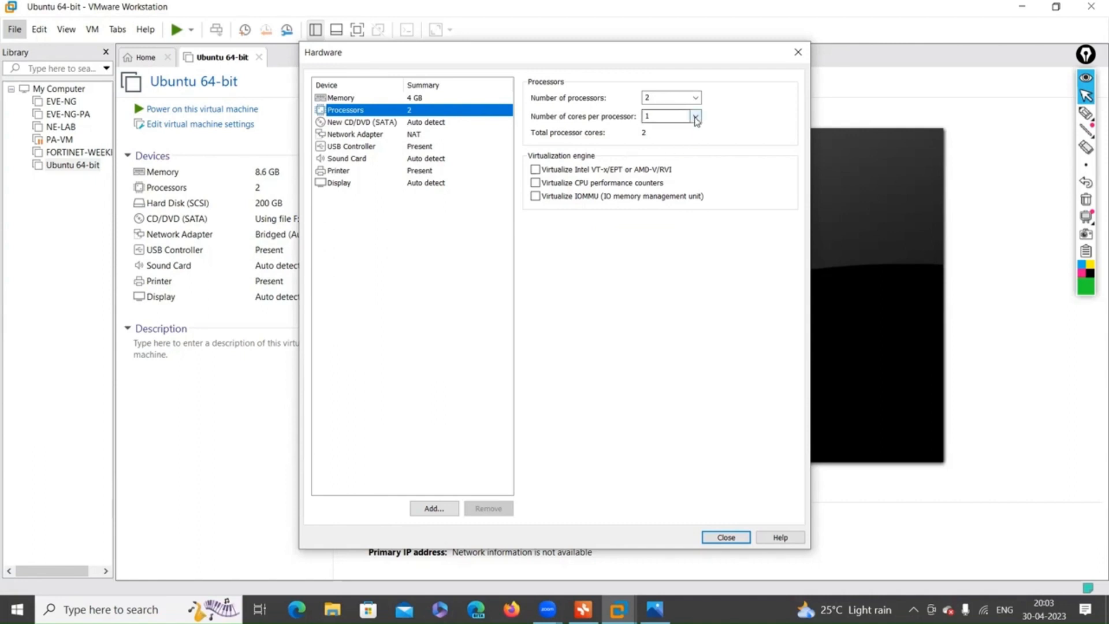
click(695, 98)
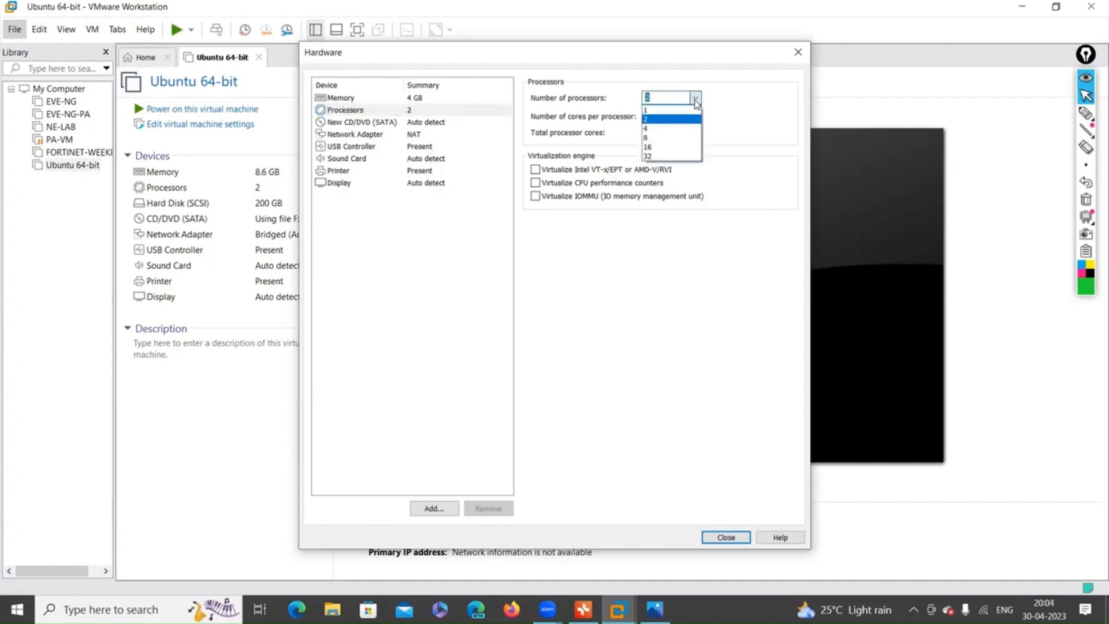
click(669, 138)
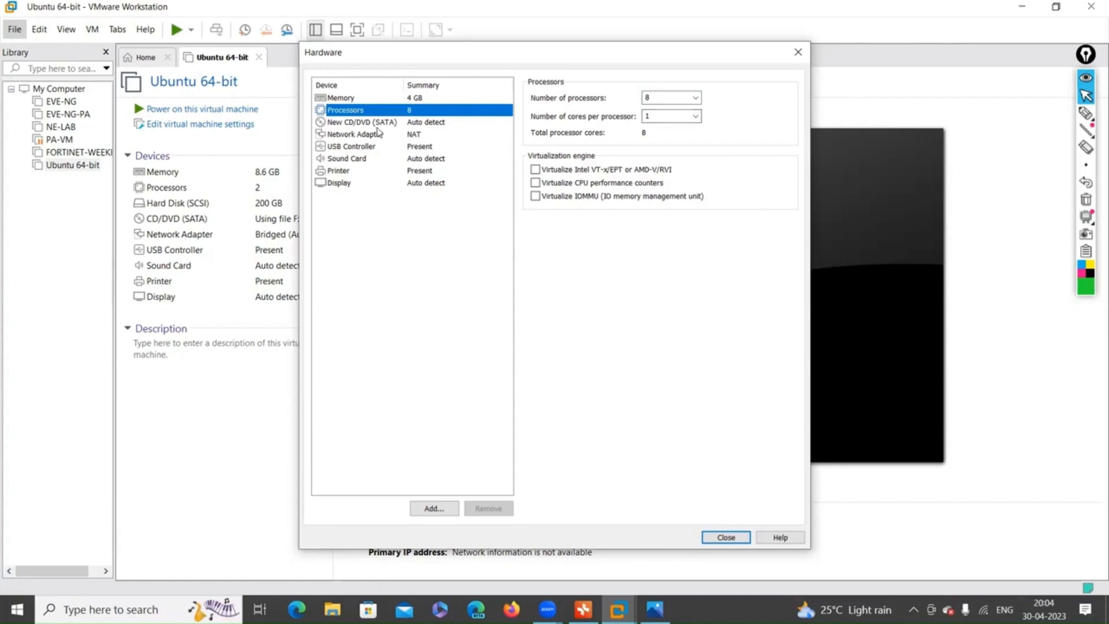
click(407, 137)
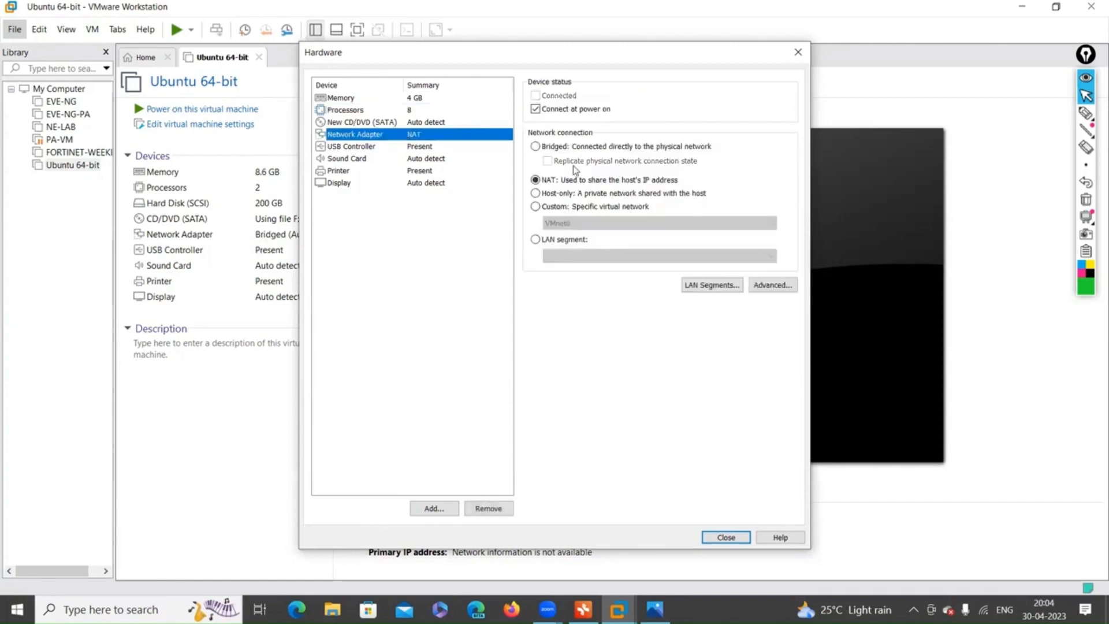
click(536, 148)
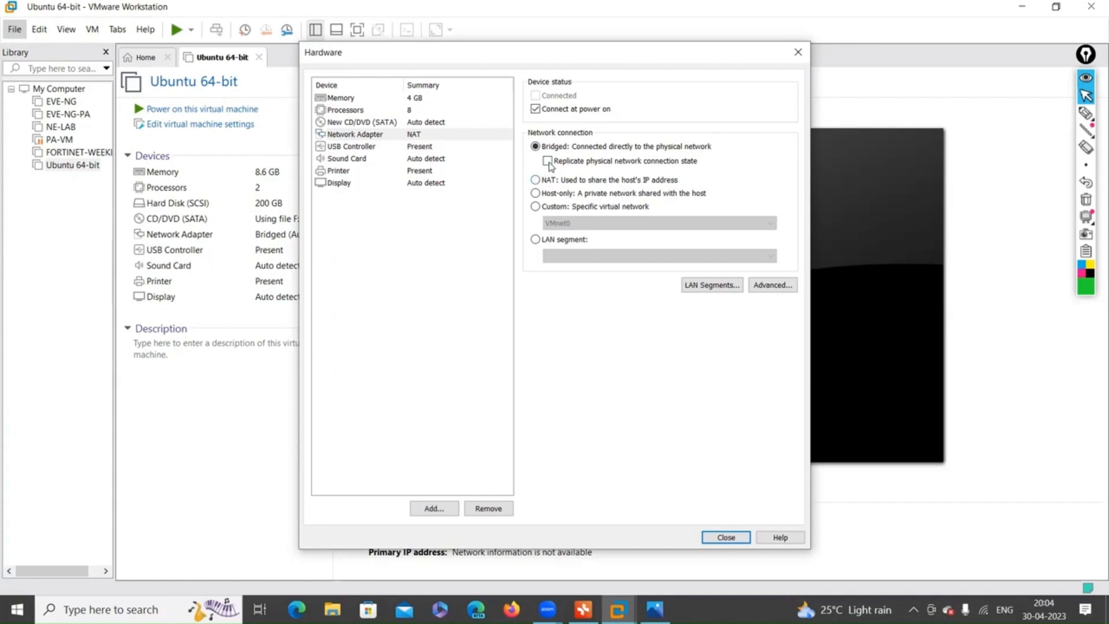
click(549, 163)
Load the Check_Point_R80.10_T479_Gaia ISO into the CD/DVD drive and close the hardware dialog.
click(375, 123)
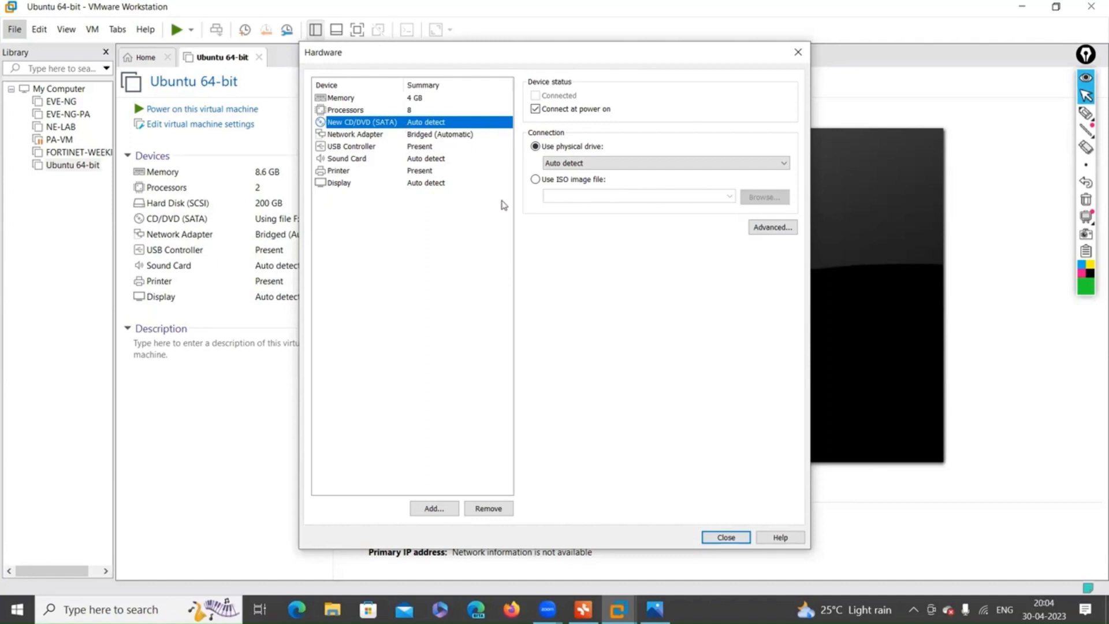
click(536, 180)
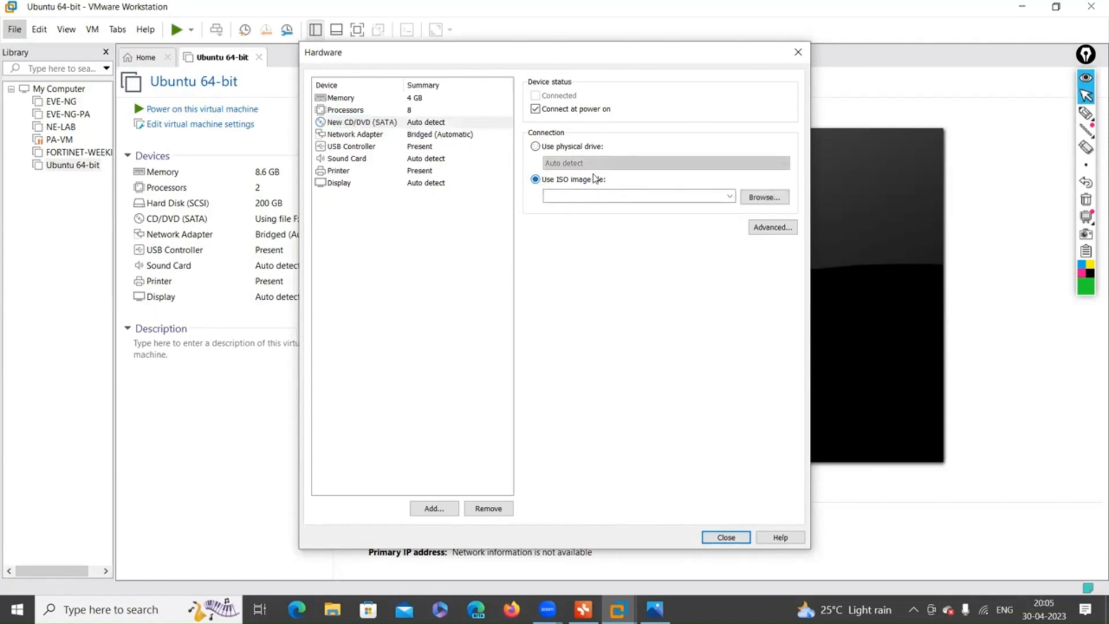
click(536, 147)
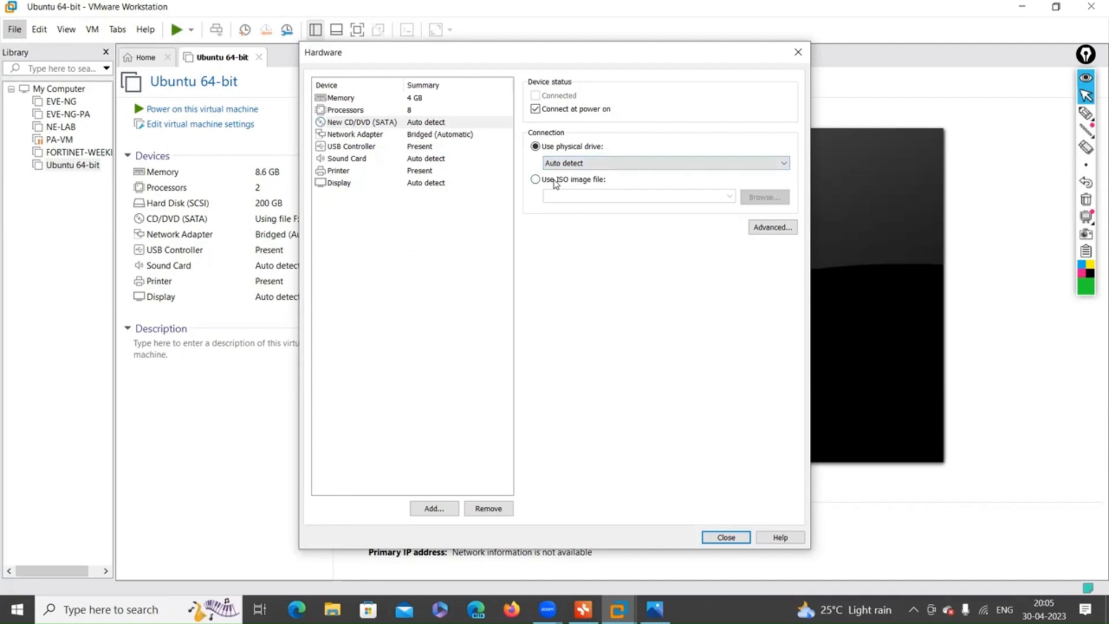
click(555, 180)
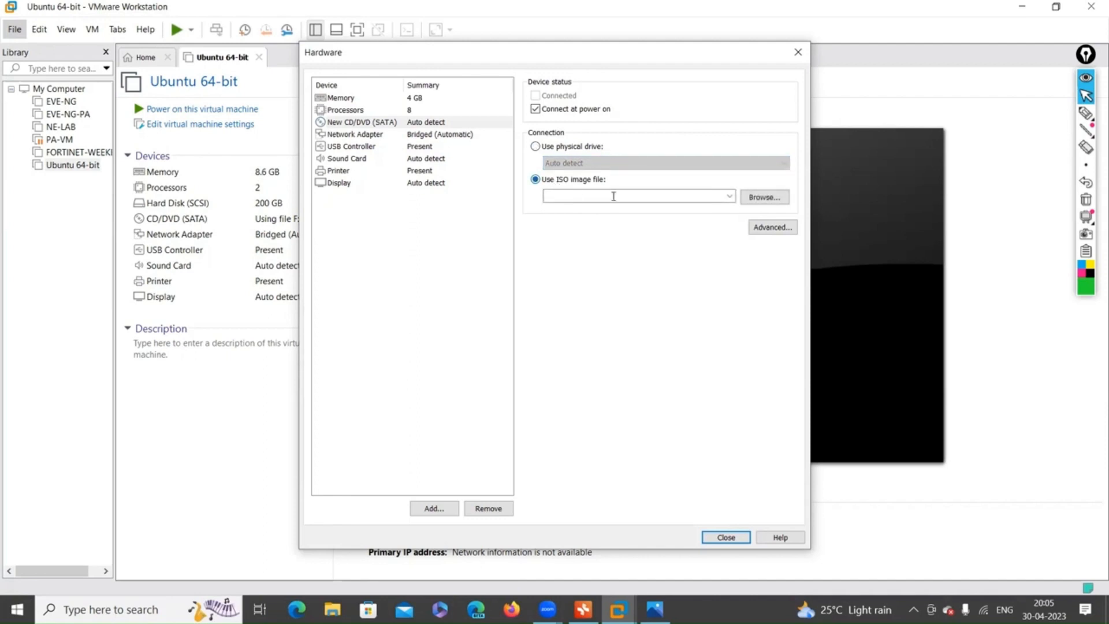
click(764, 197)
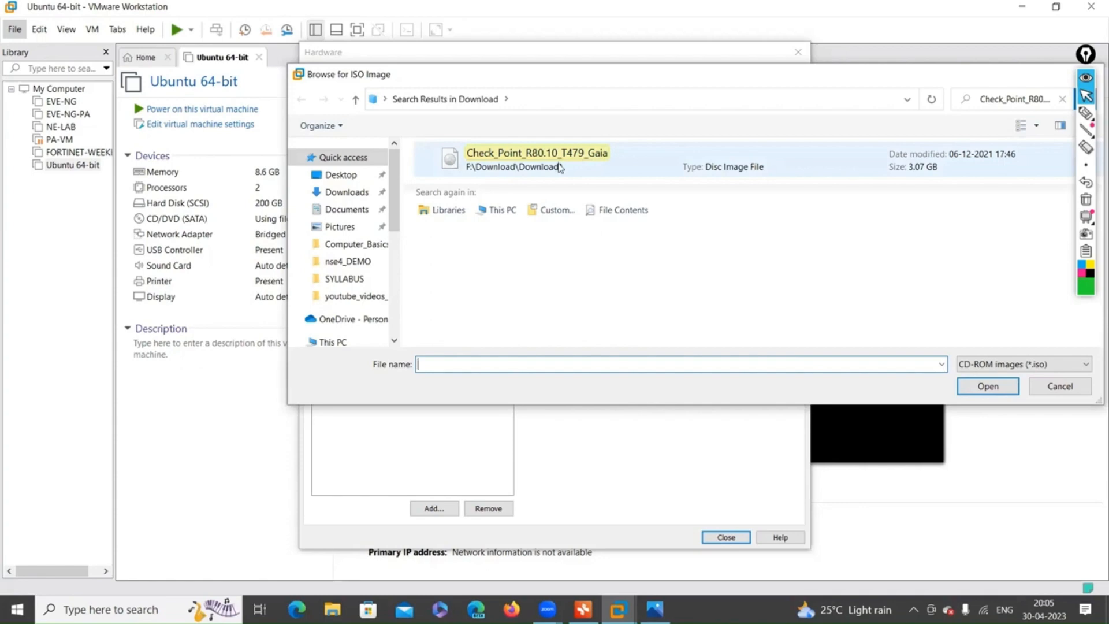
click(499, 164)
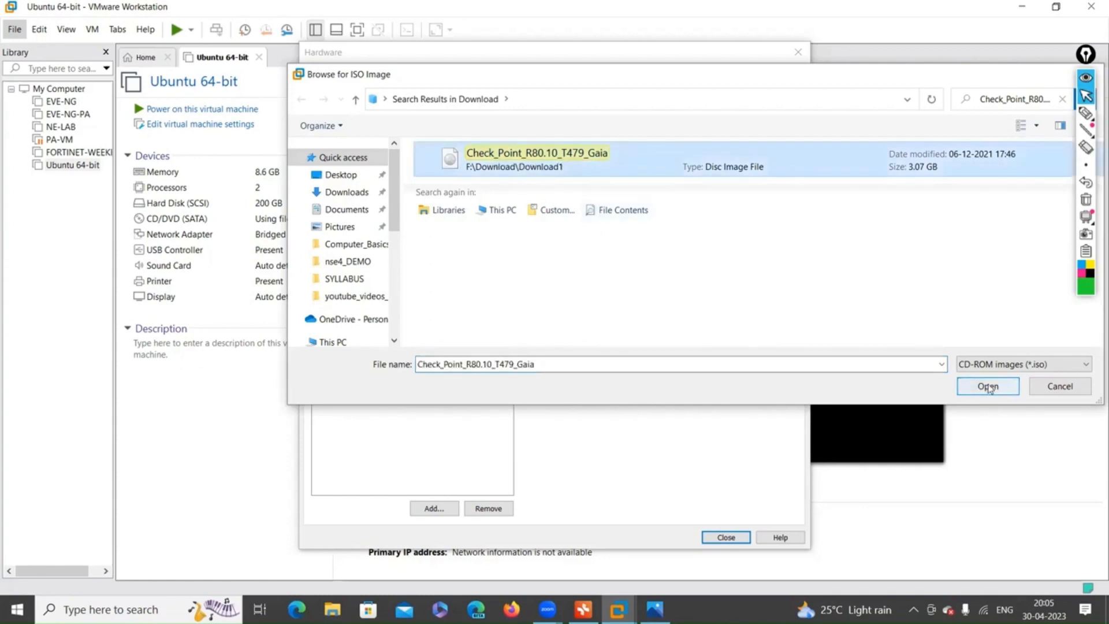
click(988, 387)
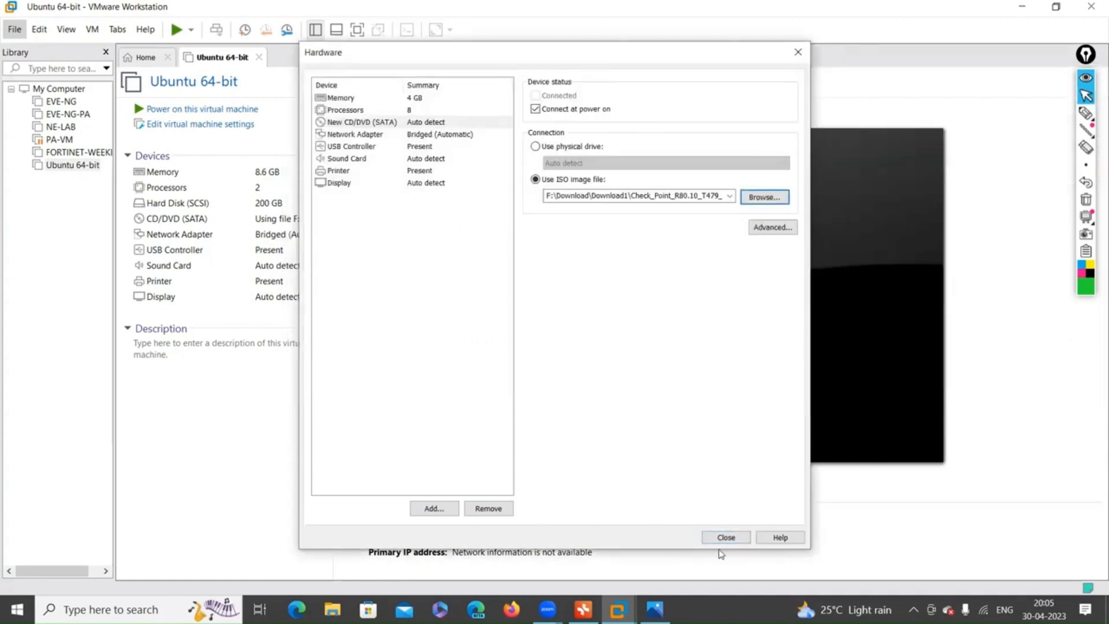
click(723, 539)
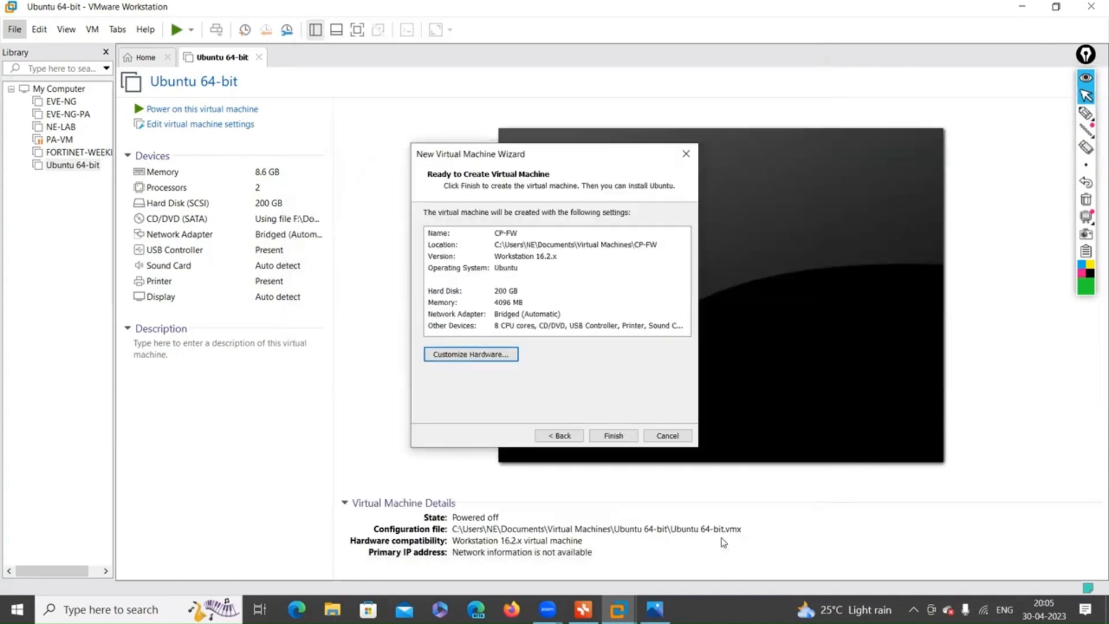
Create CP-FW, select it in the Library, close the Ubuntu 64-bit tab, and power it on.
click(614, 435)
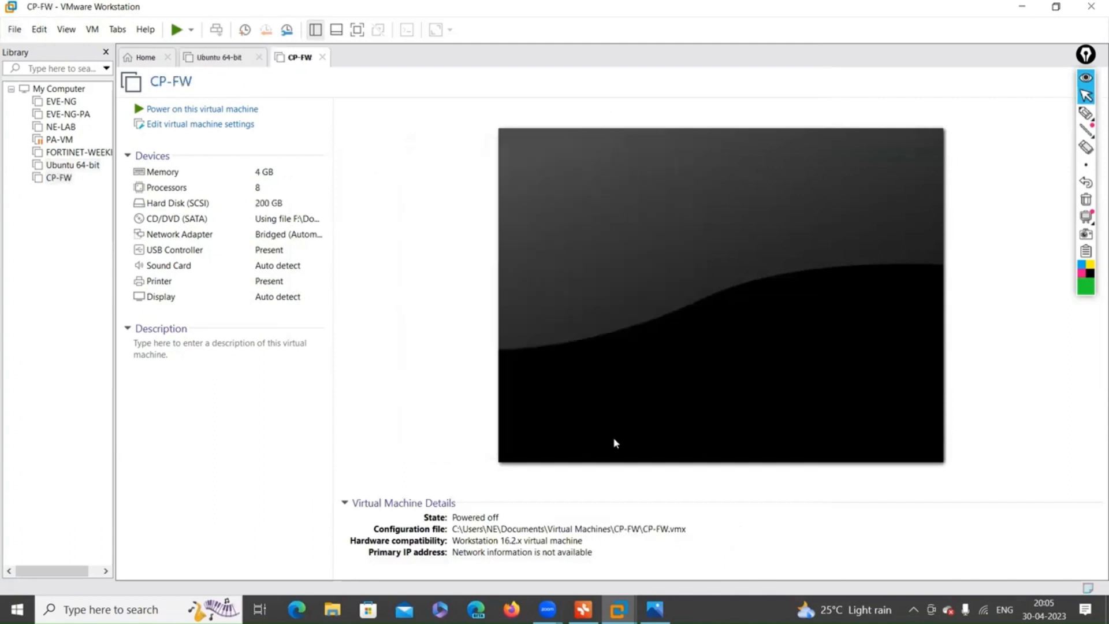
click(42, 178)
click(258, 57)
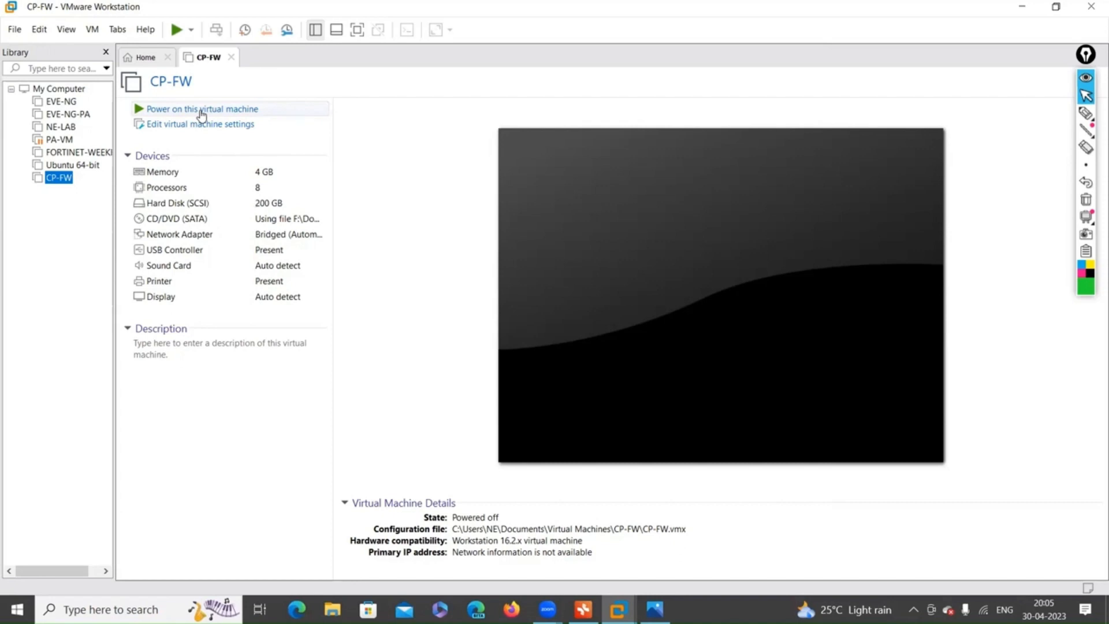
click(201, 110)
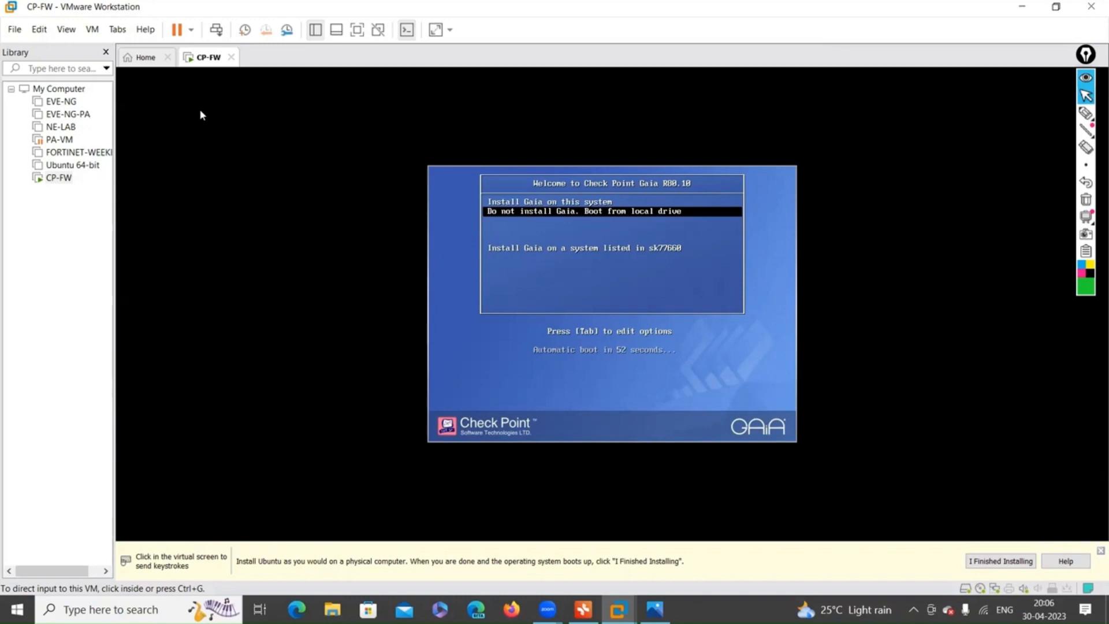
Select 'Install Gaia on this system' in the CP-FW boot menu to start the installer.
click(200, 114)
key(Up)
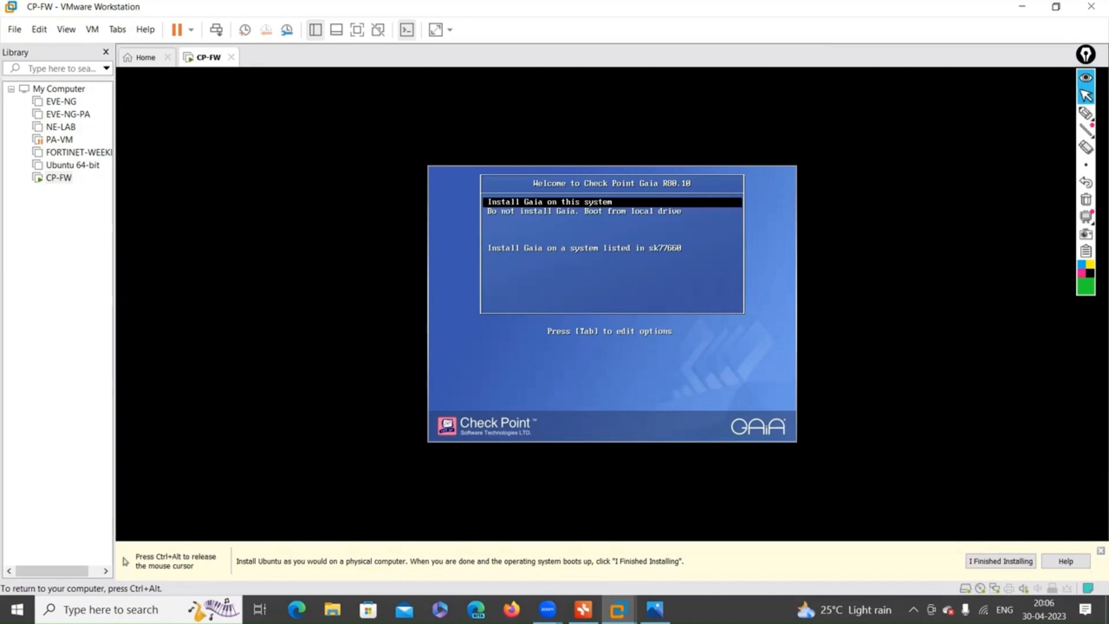
key(Down)
key(Up)
key(Return)
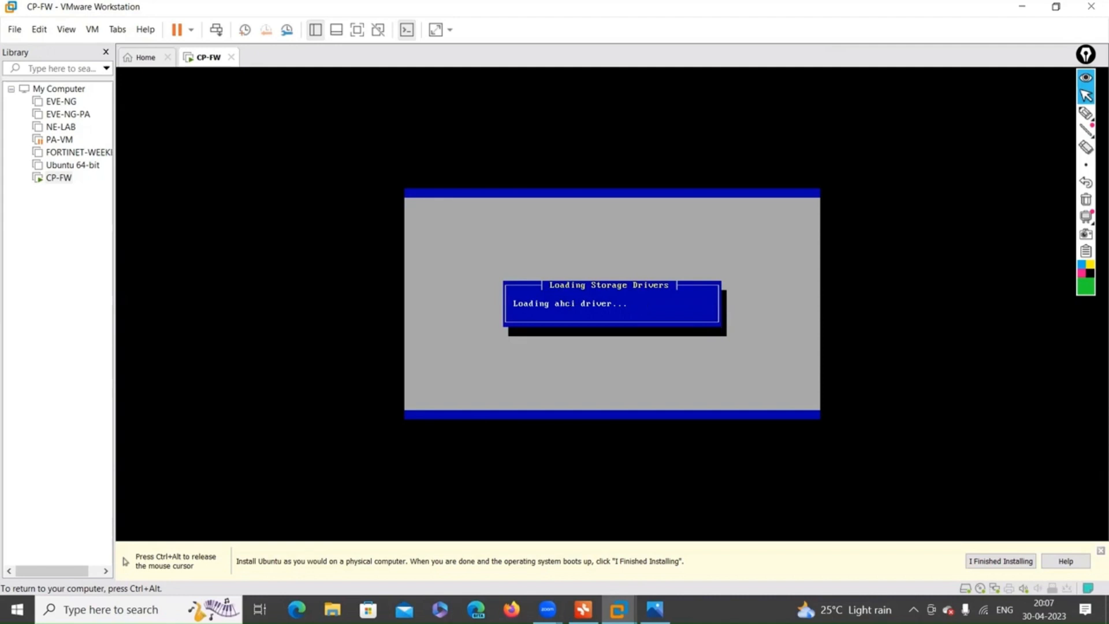
Release the mouse from the VM while the installer inspects the hardware.
key(ctrl+alt)
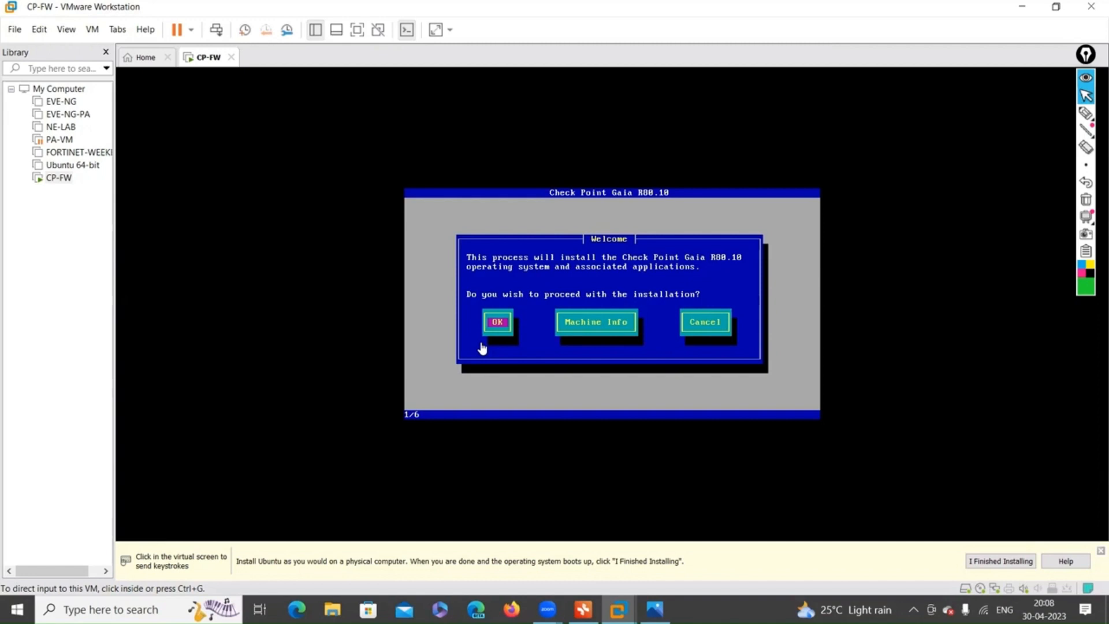
Proceed past the Welcome screen and accept the US keyboard layout.
click(487, 328)
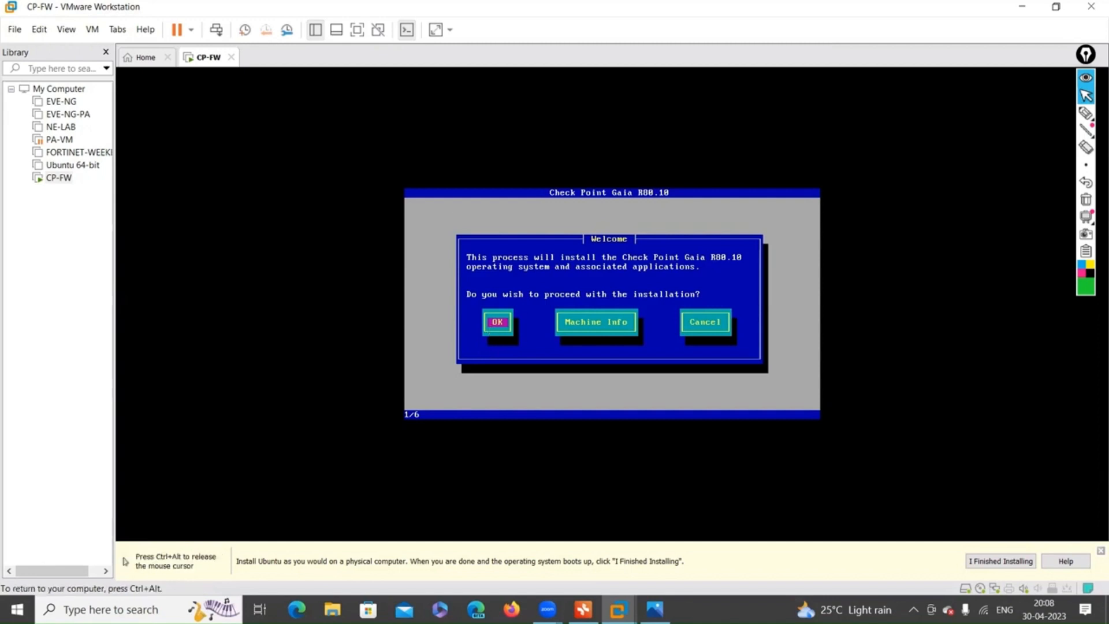
key(Return)
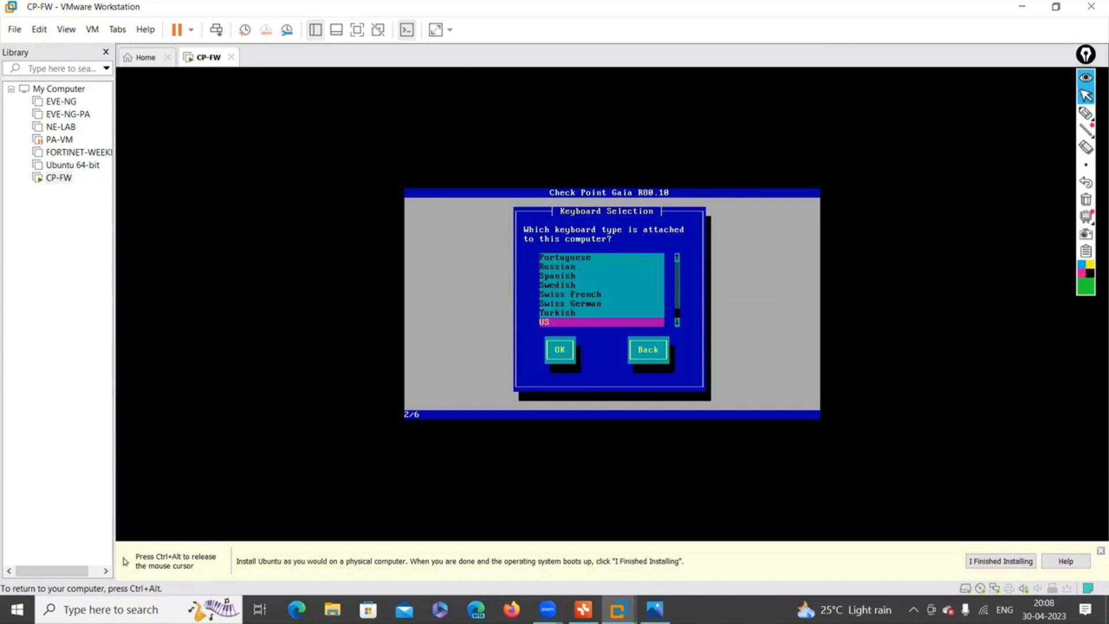
key(Return)
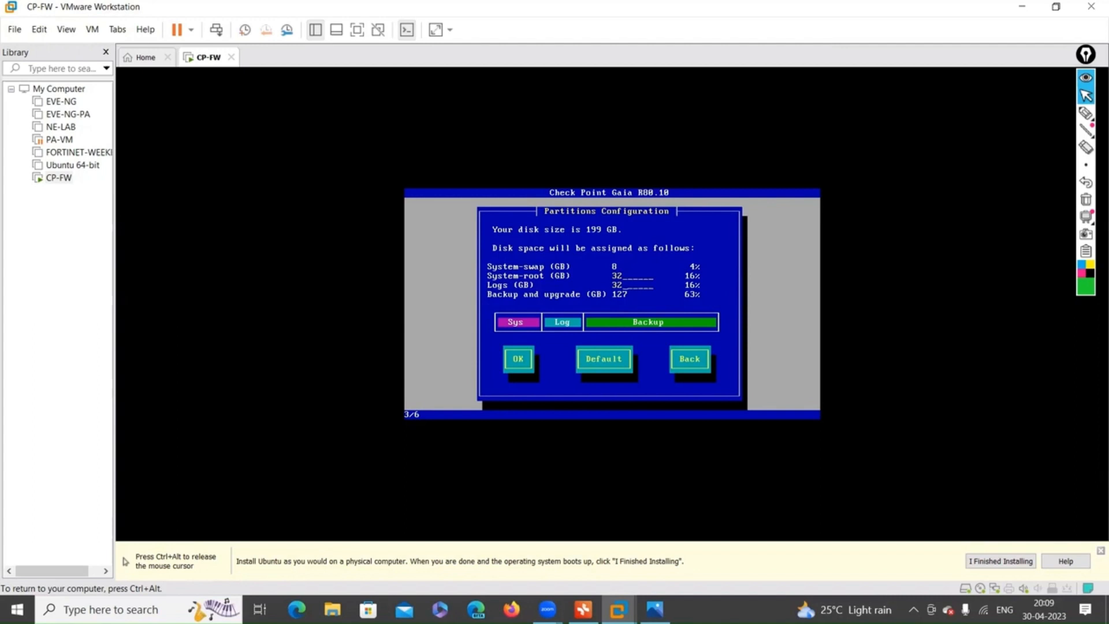
Keep the default partitions (8 GB swap, 32 GB root, 32 GB logs, 127 GB backup).
key(Tab)
key(Return)
key(Tab)
key(Return)
key(Tab)
key(Up)
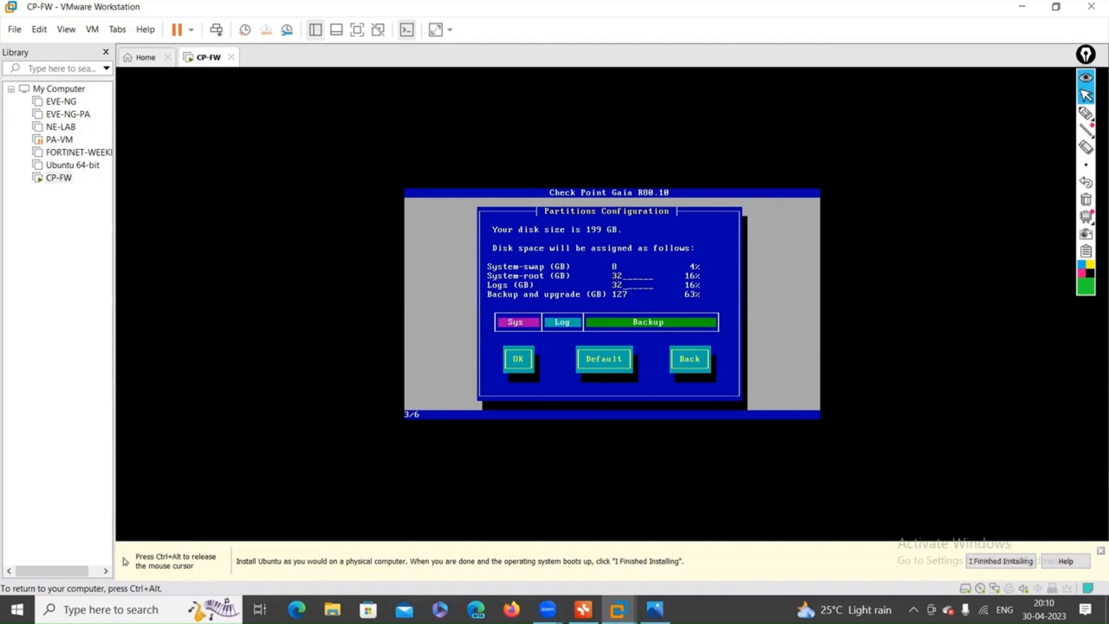
key(Tab)
key(Return)
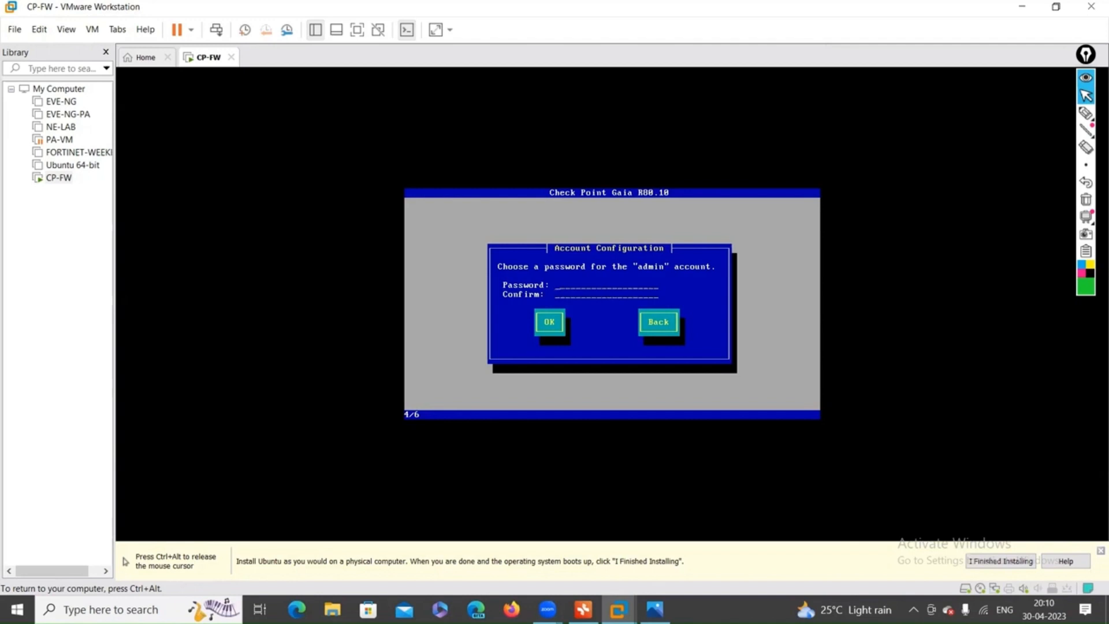
Enter and confirm the admin account password, then release the mouse from the VM.
text(a1234)
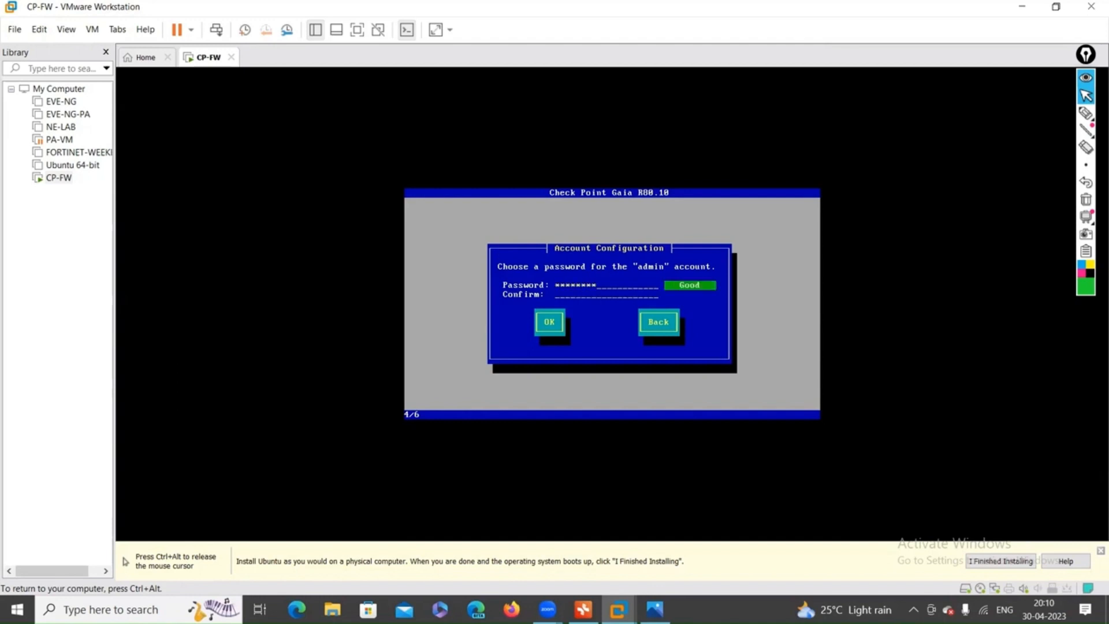
text(admin123)
key(Tab)
key(Return)
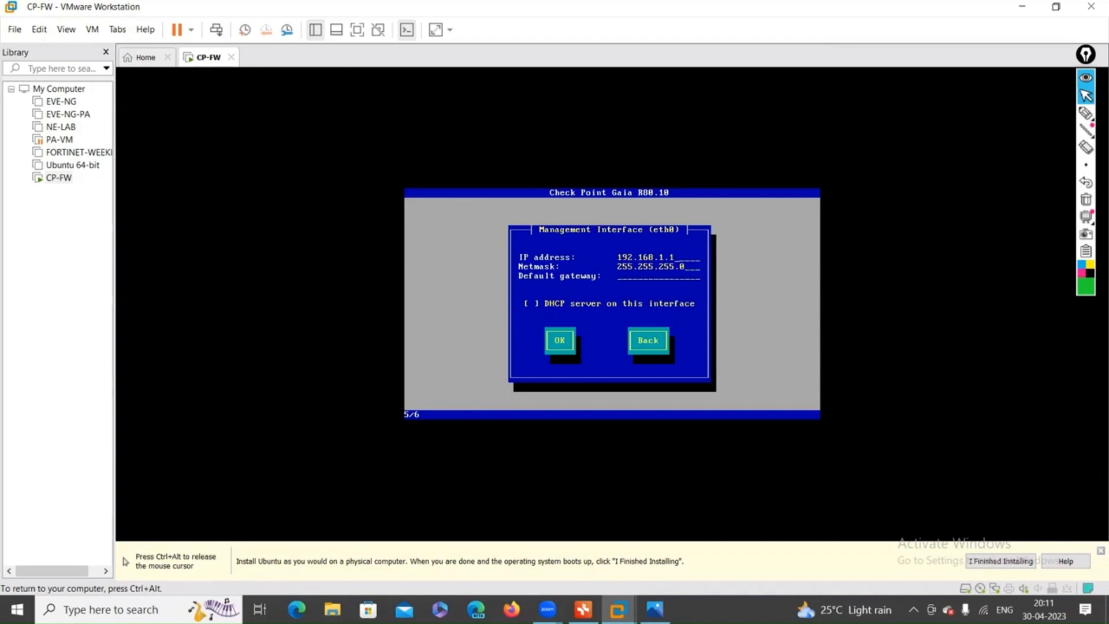
key(ctrl+alt)
Run IPCONFIG in Command Prompt to find host Wi-Fi address 192.168.0.6, then minimize it.
click(136, 610)
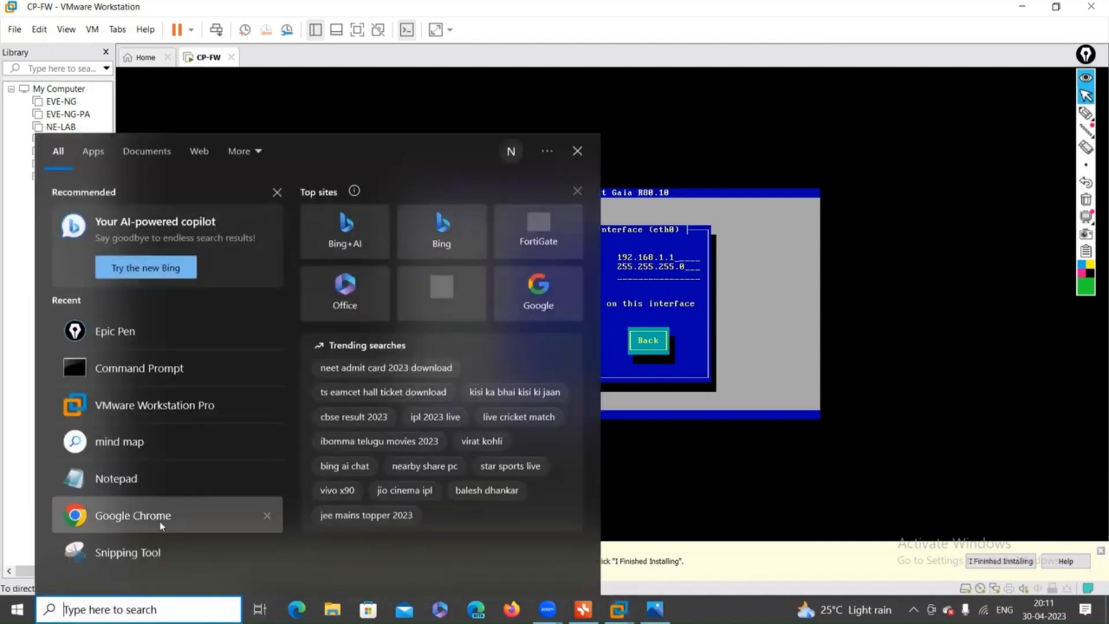
click(108, 375)
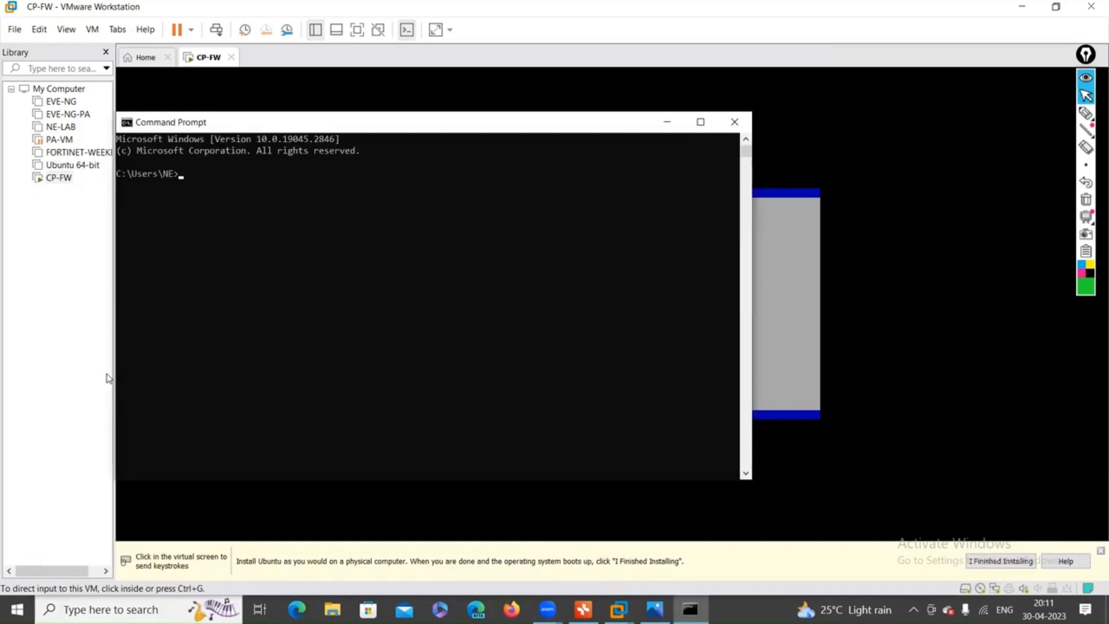
text(IPCONFIG)
key(Return)
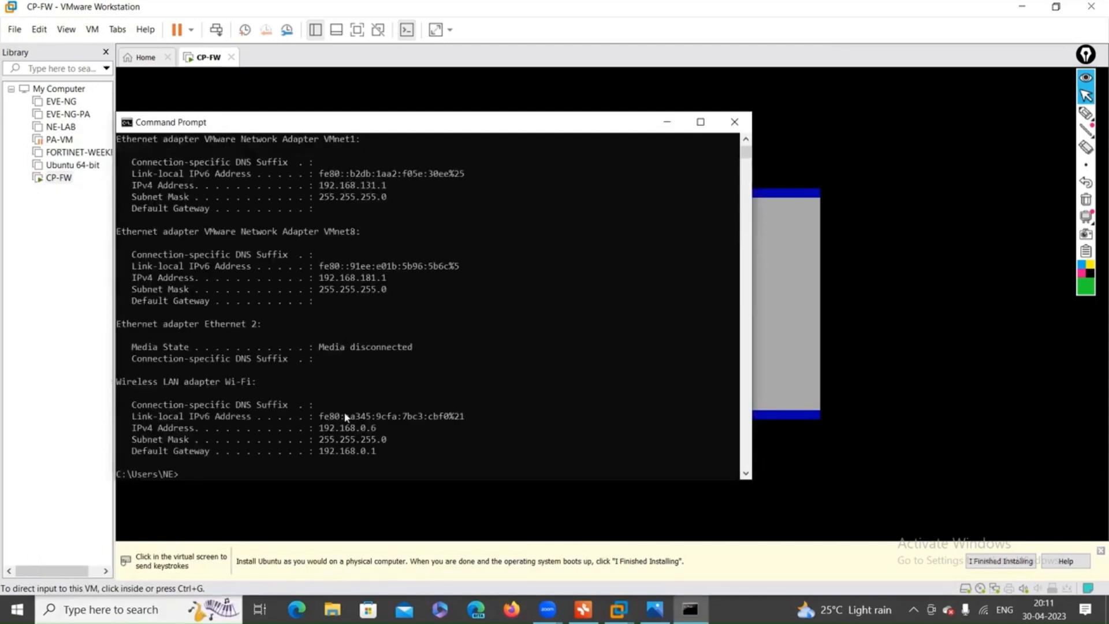
drag(317, 425, 401, 432)
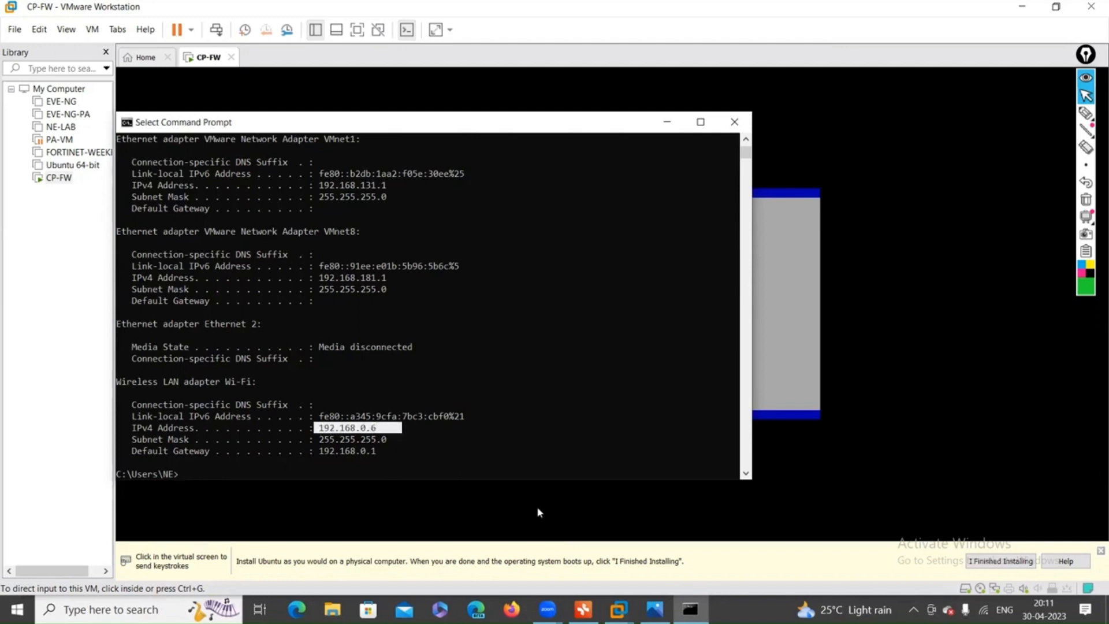
click(667, 124)
Set eth0 to IP 192.168.0.100 with gateway 192.168.0.1 and accept the management interface.
click(678, 264)
key(BackSpace)
key(BackSpace)
key(BackSpace)
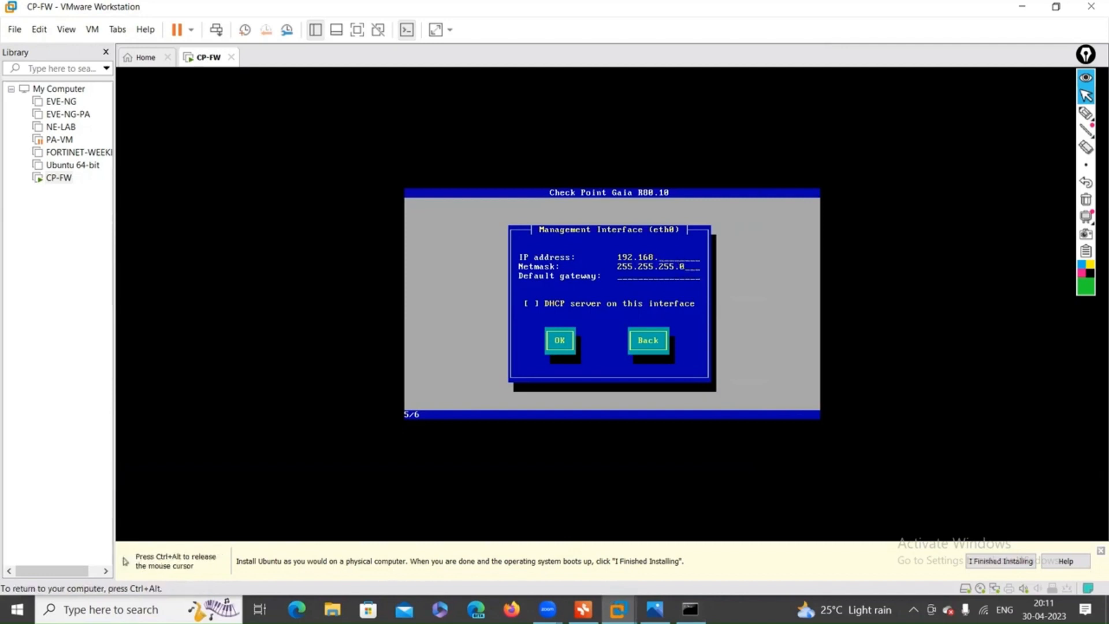
text(0.100192.168.0.254)
key(BackSpace)
key(BackSpace)
key(BackSpace)
text(1)
key(Tab)
key(Tab)
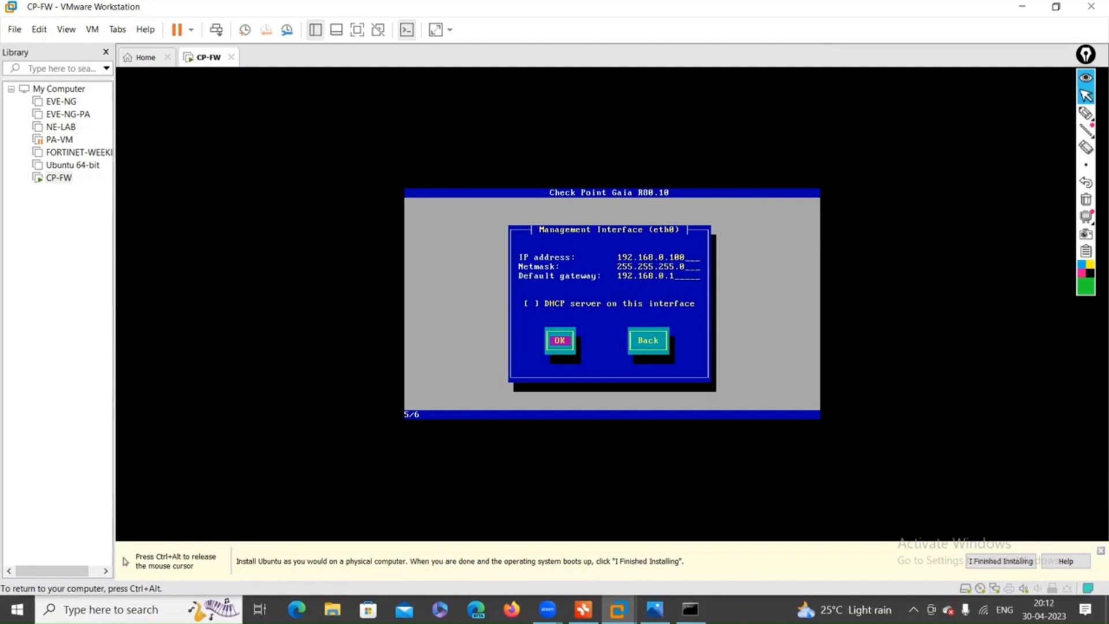
key(Return)
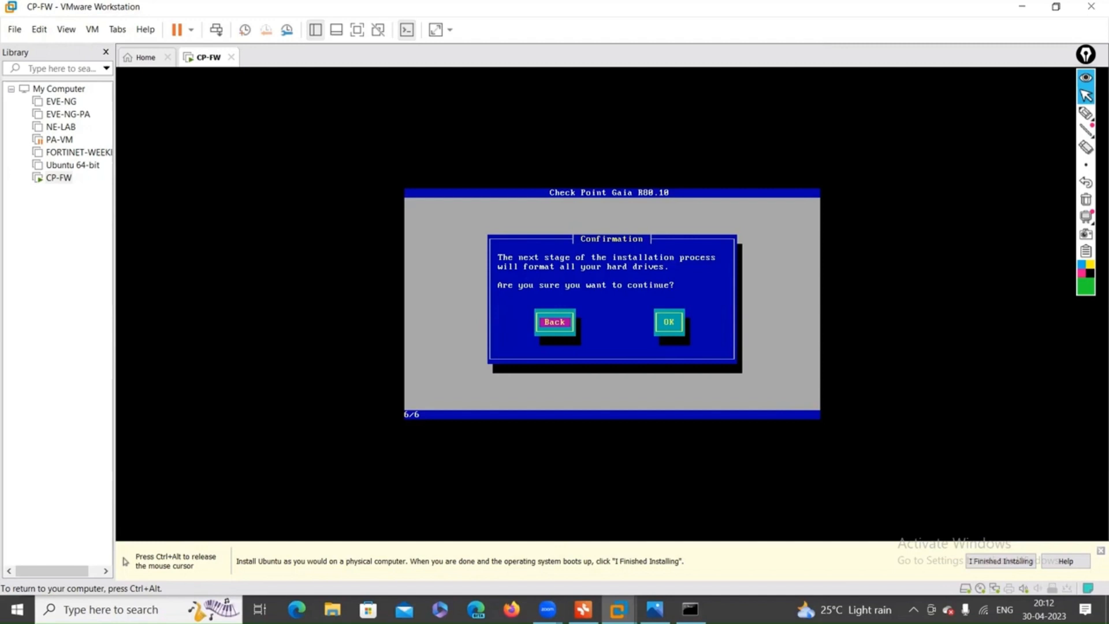
Confirm formatting the drives so the Gaia installation begins.
key(Tab)
key(Return)
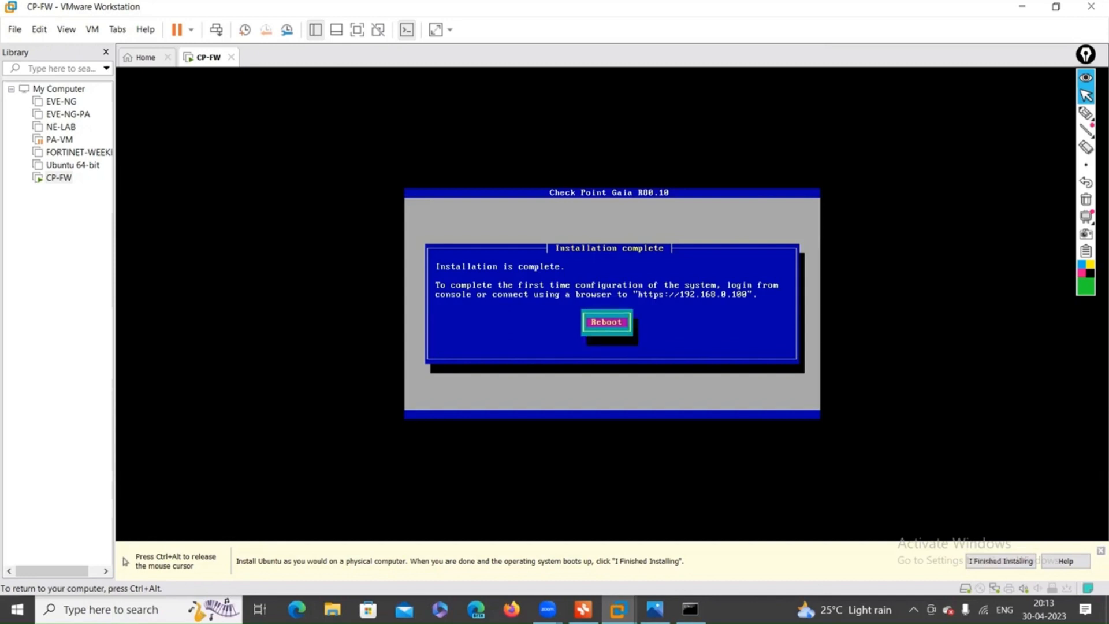
Reboot CP-FW once Gaia R80.10 reports installation complete.
key(Return)
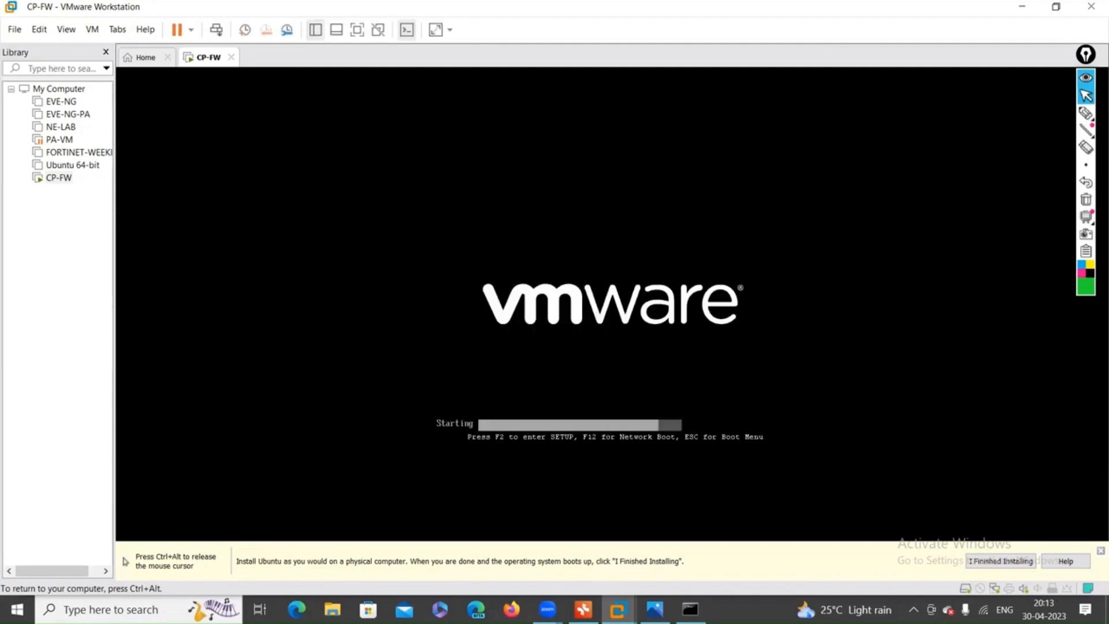
Sketch GAIA on screen with the pen, branching down to Management Server and Gateway.
key(ctrl+alt)
click(1086, 113)
mouse_move(904, 151)
mouse_down()
mouse_move(959, 163)
mouse_move(962, 122)
mouse_move(854, 239)
mouse_up()
drag(928, 172, 958, 215)
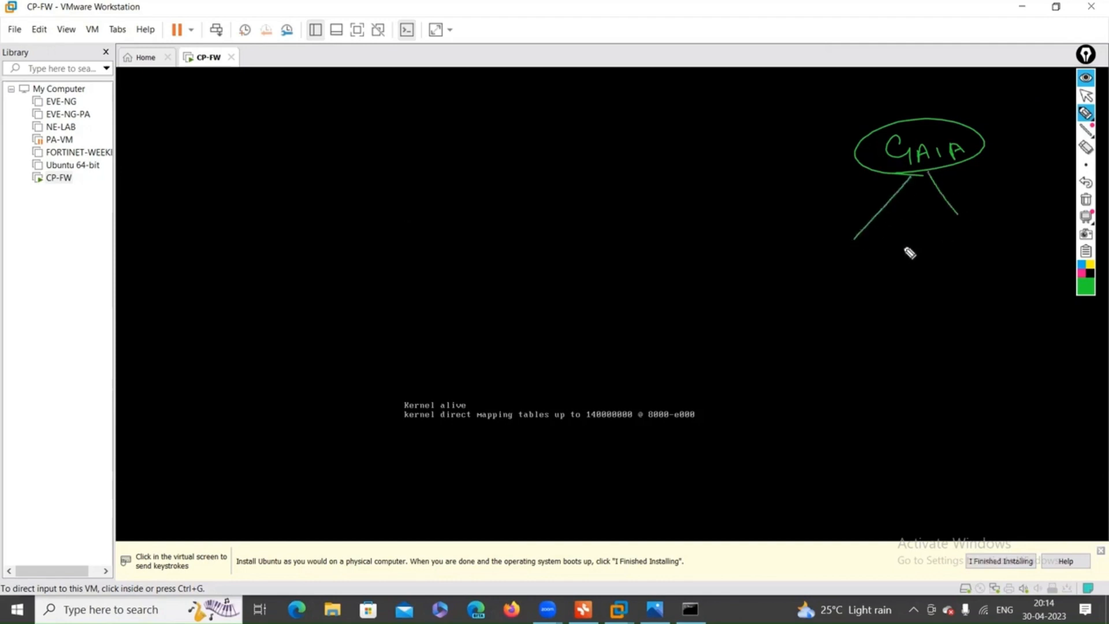
mouse_move(792, 292)
mouse_down()
mouse_move(803, 278)
mouse_move(837, 280)
mouse_move(844, 295)
mouse_move(892, 267)
mouse_move(934, 278)
mouse_up()
mouse_move(984, 241)
mouse_down()
mouse_move(1021, 261)
mouse_move(1051, 256)
mouse_move(1056, 279)
mouse_up()
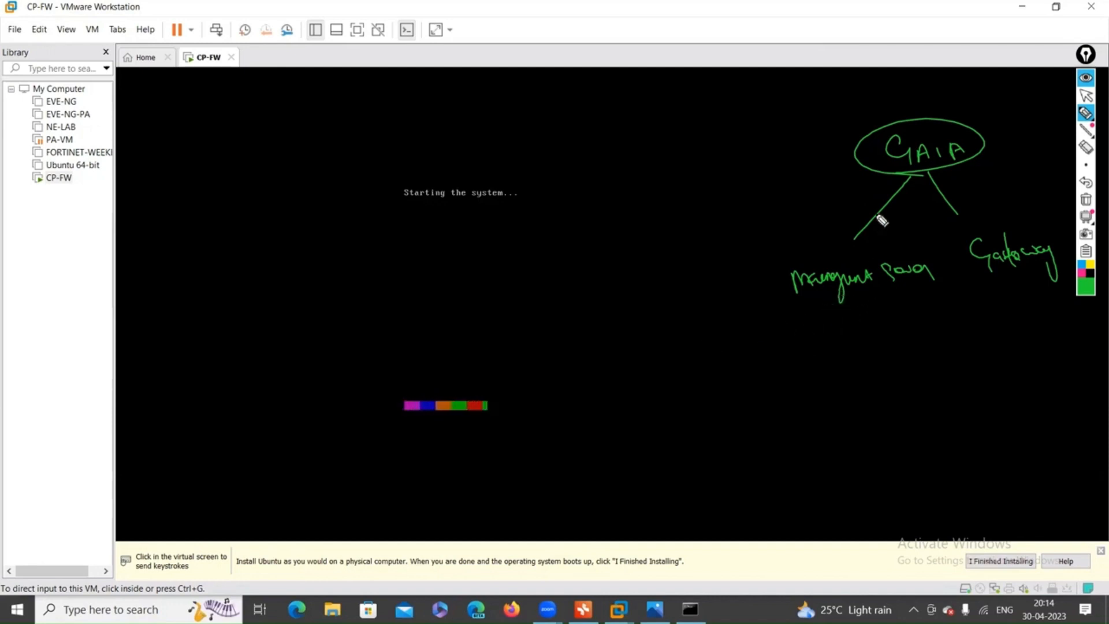
Add a boxed Management-PC label linked to the left of GAIA.
drag(857, 159, 803, 190)
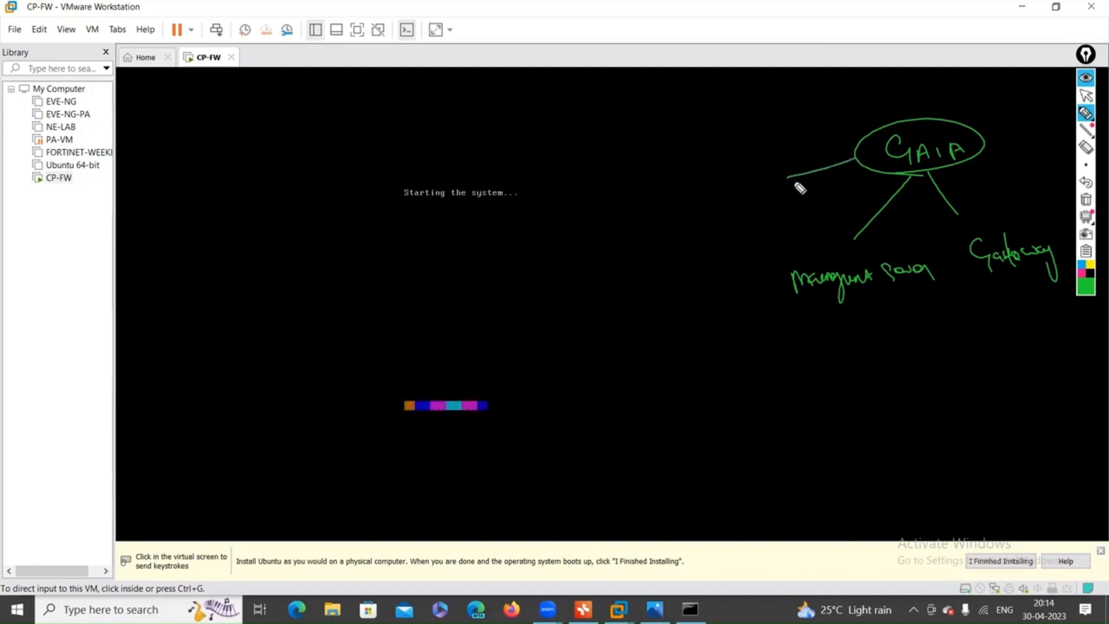
drag(638, 199, 777, 186)
mouse_move(637, 232)
mouse_down()
mouse_move(788, 205)
mouse_move(606, 186)
mouse_move(636, 231)
mouse_up()
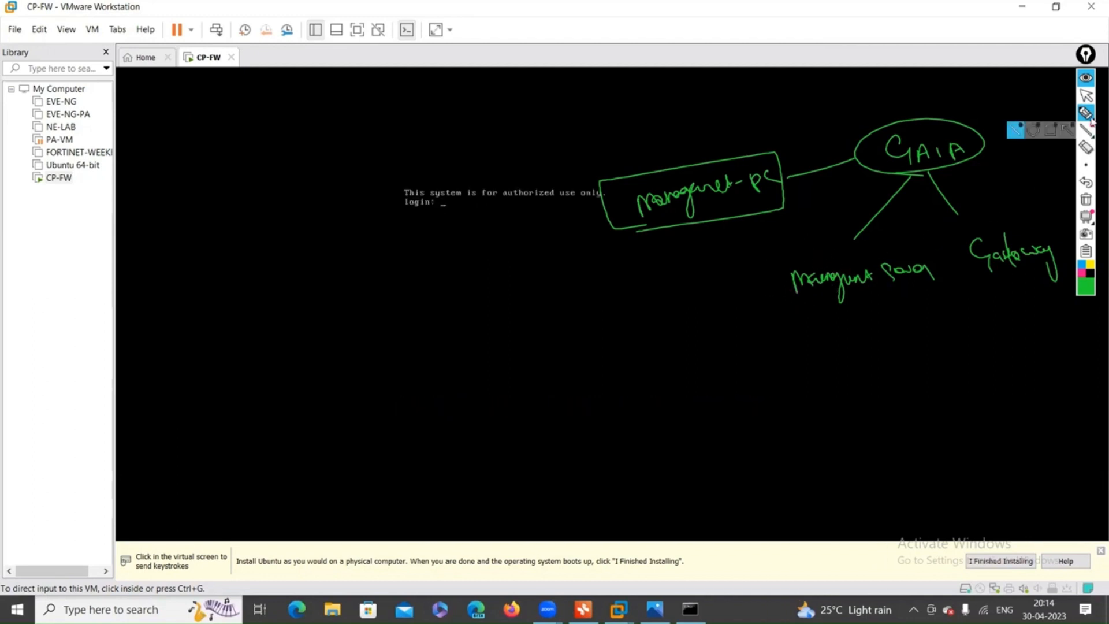
Sketch a box below Management Server, underline its label, and write GAIA-management beneath.
mouse_move(809, 264)
mouse_down()
mouse_move(768, 305)
mouse_move(939, 315)
mouse_move(953, 280)
mouse_move(859, 255)
mouse_move(809, 265)
mouse_up()
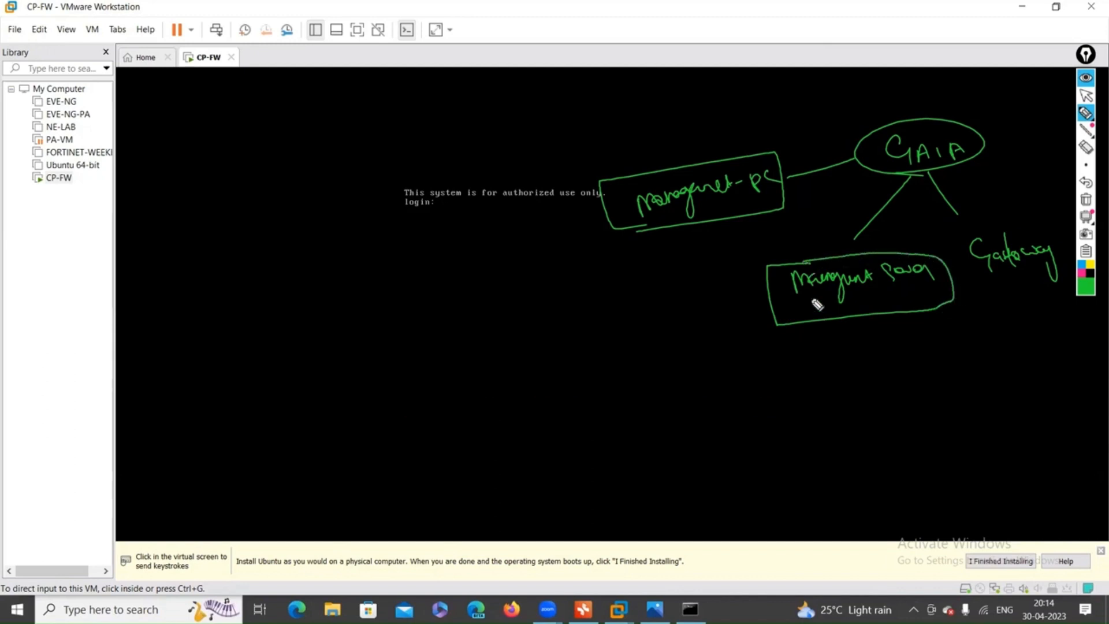
mouse_move(859, 351)
mouse_down()
mouse_move(861, 369)
mouse_move(900, 347)
mouse_move(841, 349)
mouse_move(856, 392)
mouse_up()
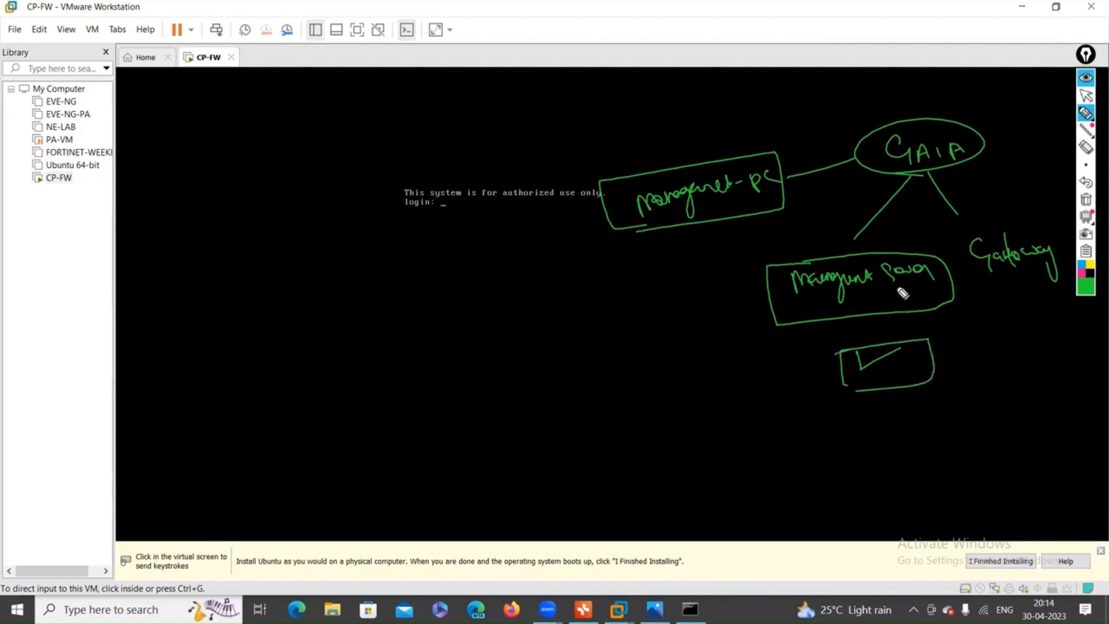
drag(784, 303, 936, 288)
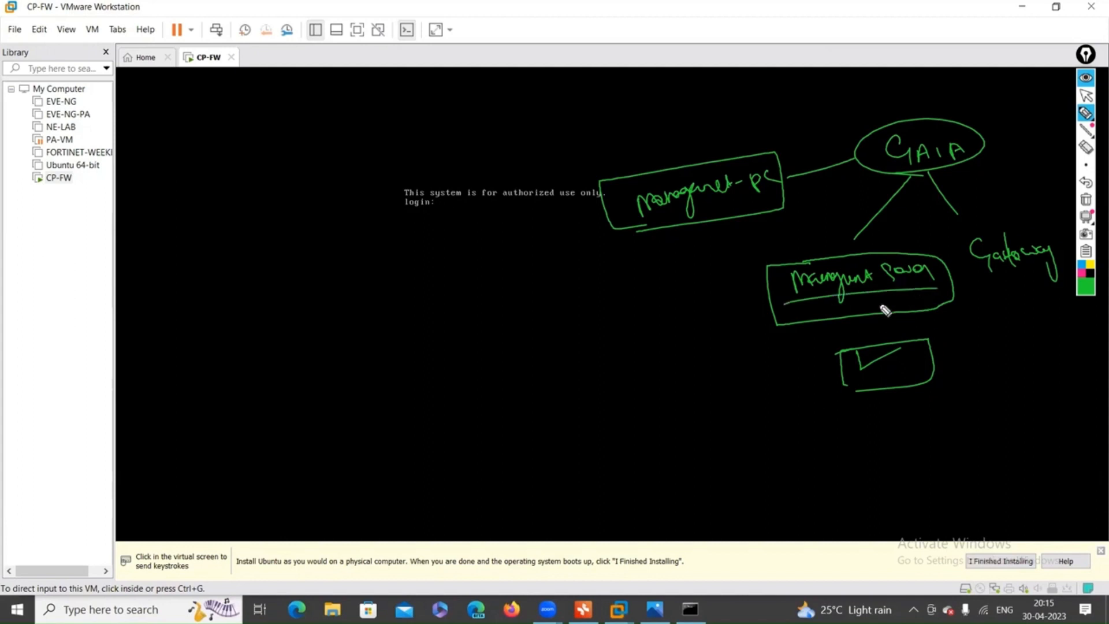
mouse_move(877, 415)
mouse_down()
mouse_move(881, 428)
mouse_move(956, 421)
mouse_move(1012, 401)
mouse_move(1045, 416)
mouse_up()
drag(883, 447, 1048, 420)
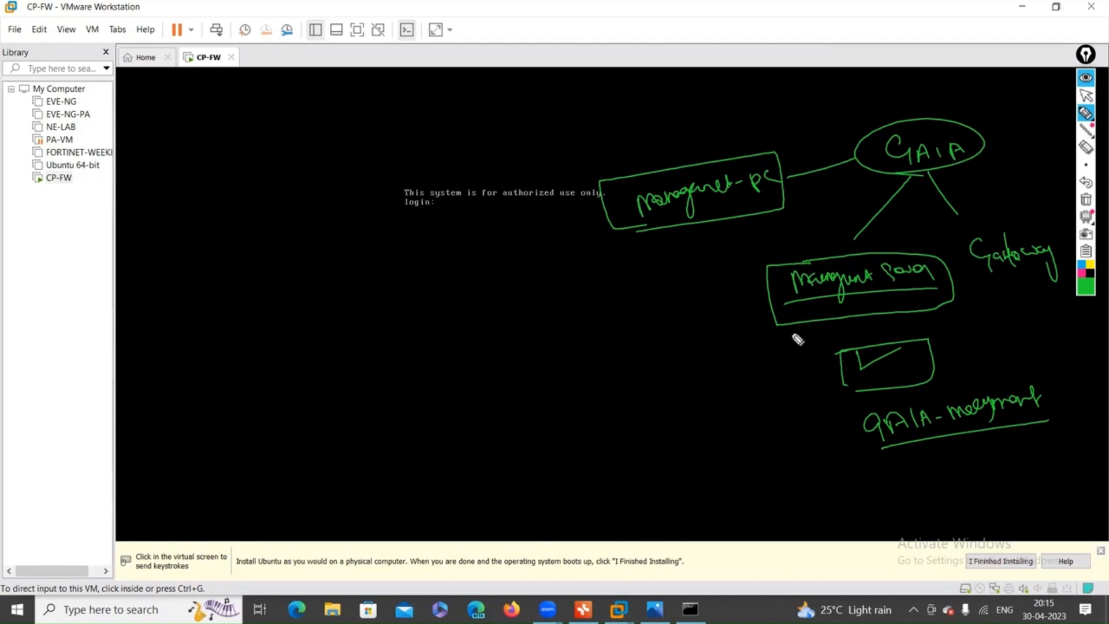
Draw an arrow to Gateway, underline Management-PC, then wipe all annotations.
mouse_move(952, 276)
mouse_down()
mouse_move(988, 261)
mouse_move(982, 283)
mouse_up()
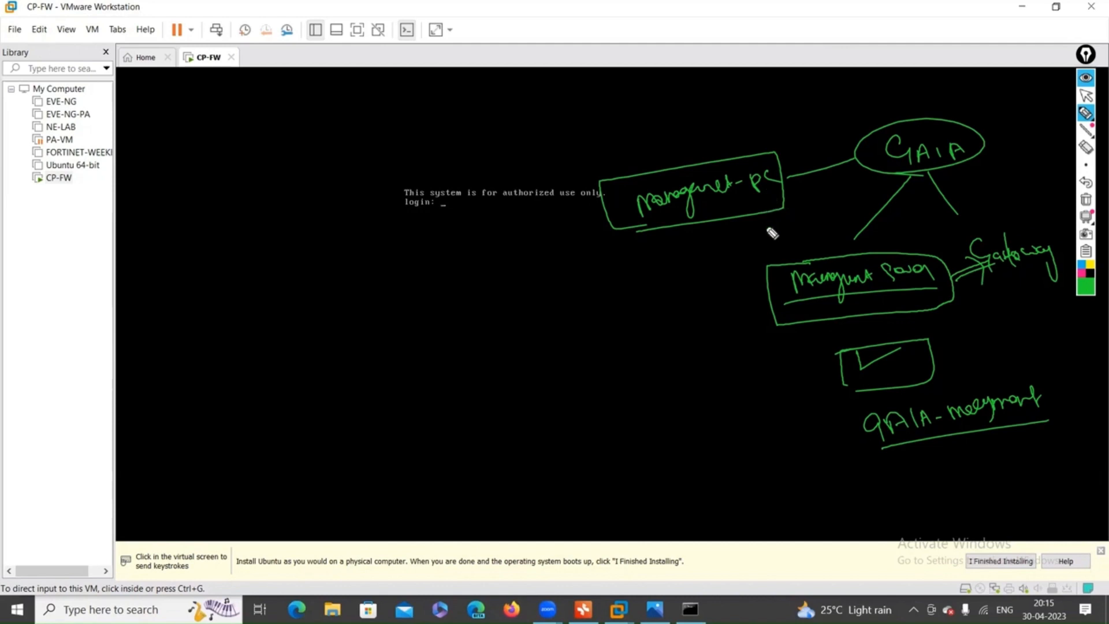
drag(664, 218, 812, 188)
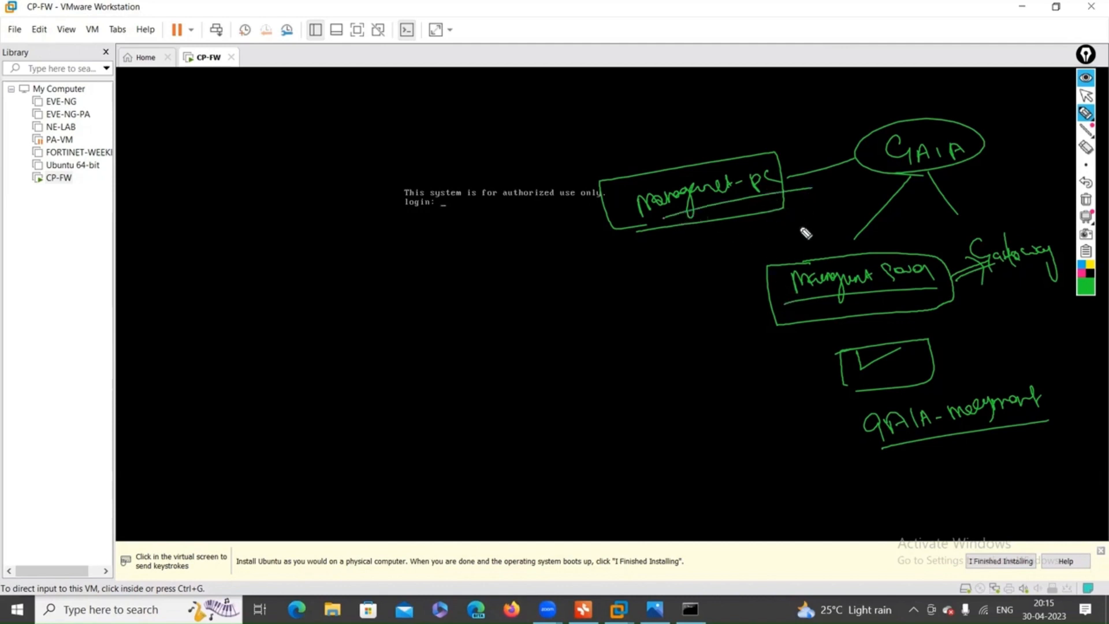
click(1085, 201)
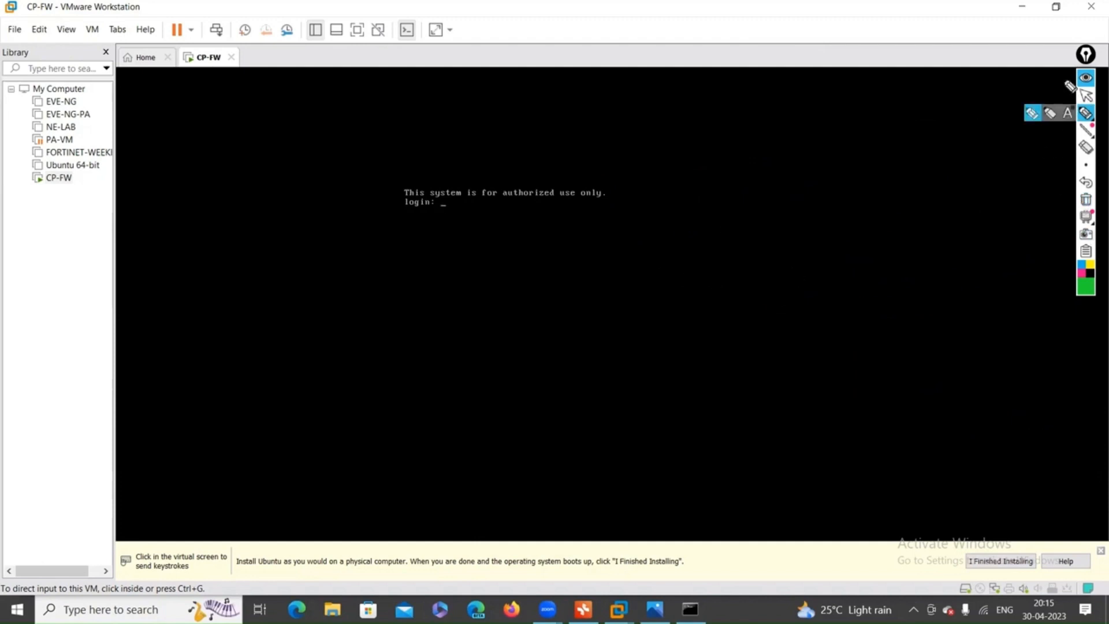
Log in to the CP-FW Gaia console as admin, then release input and re-enable the pen.
click(1086, 95)
click(722, 197)
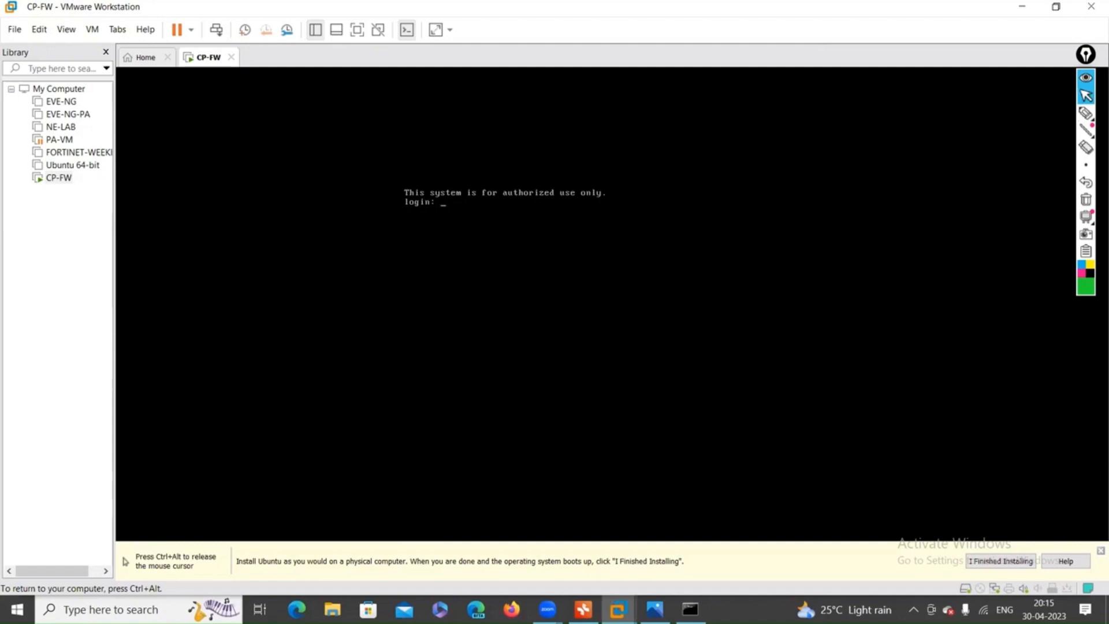
text(admin)
key(Return)
key(Return)
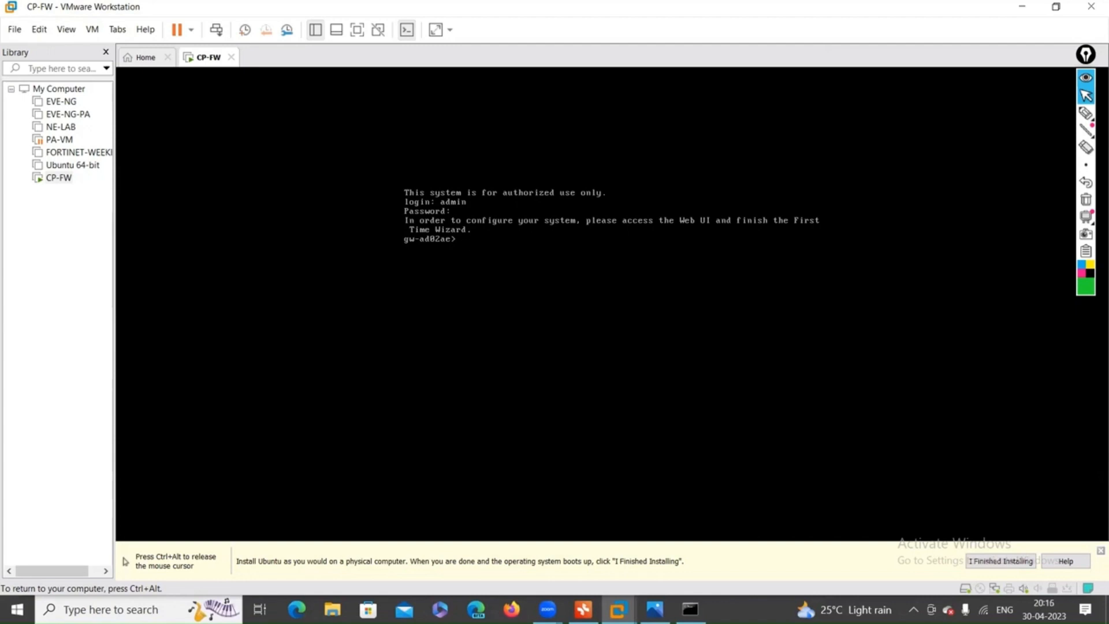
key(ctrl+alt)
click(1086, 113)
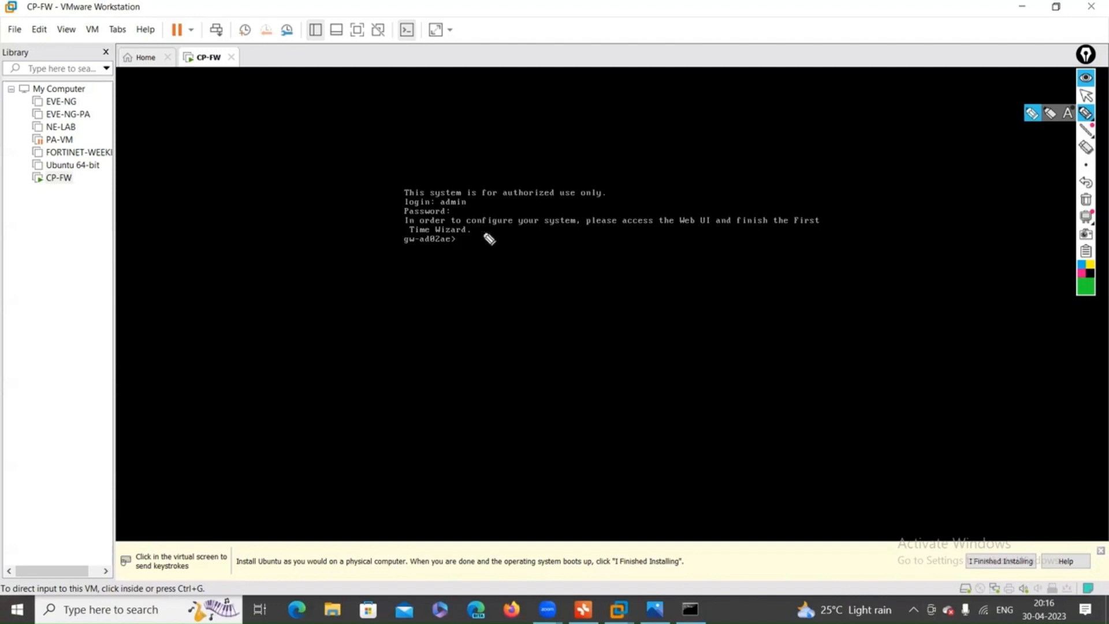
mouse_move(527, 231)
mouse_down()
mouse_move(807, 233)
mouse_move(835, 218)
mouse_move(748, 191)
mouse_move(639, 195)
mouse_move(618, 236)
mouse_move(722, 235)
mouse_move(723, 212)
mouse_move(681, 218)
mouse_move(704, 266)
mouse_up()
mouse_move(689, 263)
mouse_down()
mouse_move(706, 258)
mouse_move(714, 298)
mouse_move(753, 290)
mouse_move(729, 296)
mouse_move(722, 312)
mouse_up()
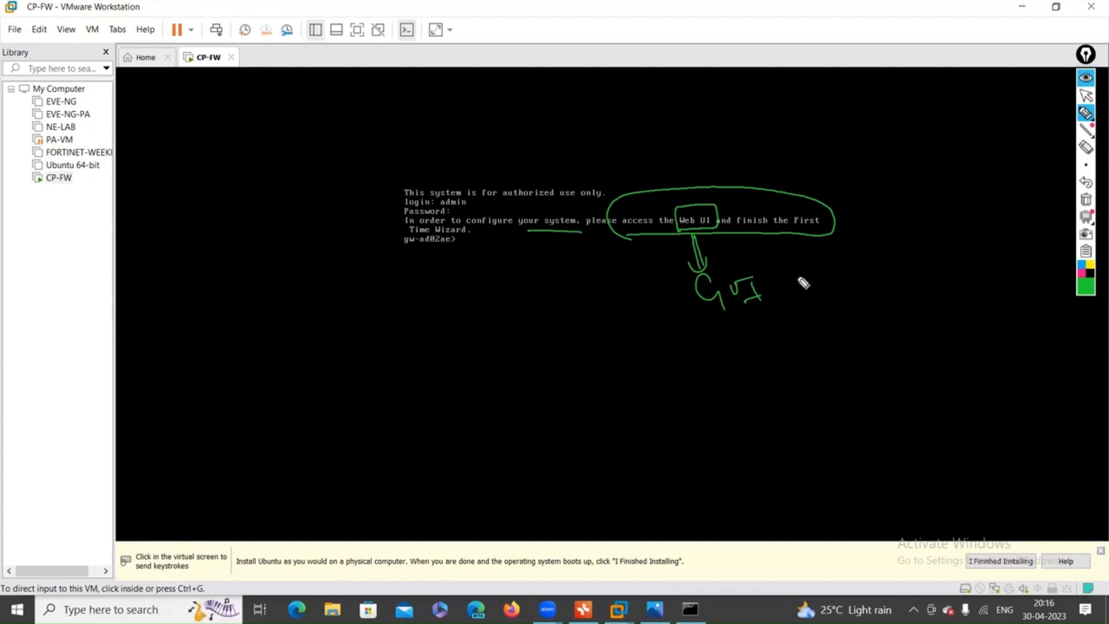
drag(831, 275, 870, 266)
drag(717, 245, 735, 237)
mouse_move(836, 222)
mouse_down()
mouse_move(874, 204)
mouse_move(879, 228)
mouse_up()
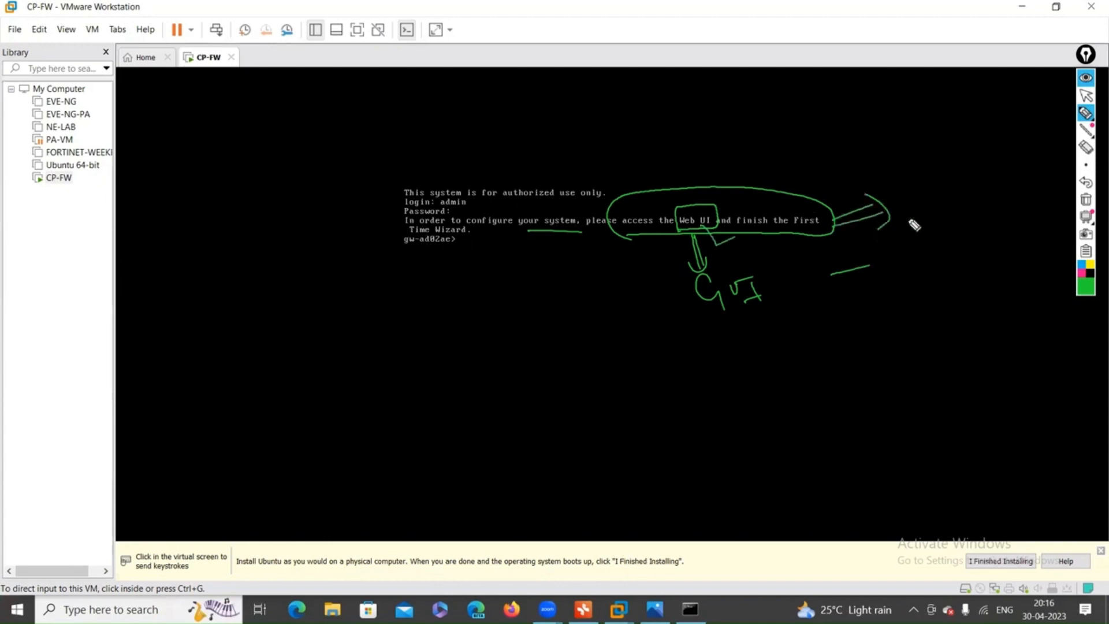
mouse_move(932, 186)
mouse_down()
mouse_move(930, 221)
mouse_move(941, 208)
mouse_up()
mouse_move(952, 199)
mouse_down()
mouse_move(955, 222)
mouse_move(1000, 214)
mouse_up()
mouse_move(939, 266)
mouse_down()
mouse_move(959, 287)
mouse_move(978, 268)
mouse_move(1003, 279)
mouse_up()
mouse_move(927, 305)
mouse_down()
mouse_move(984, 245)
mouse_move(921, 286)
mouse_up()
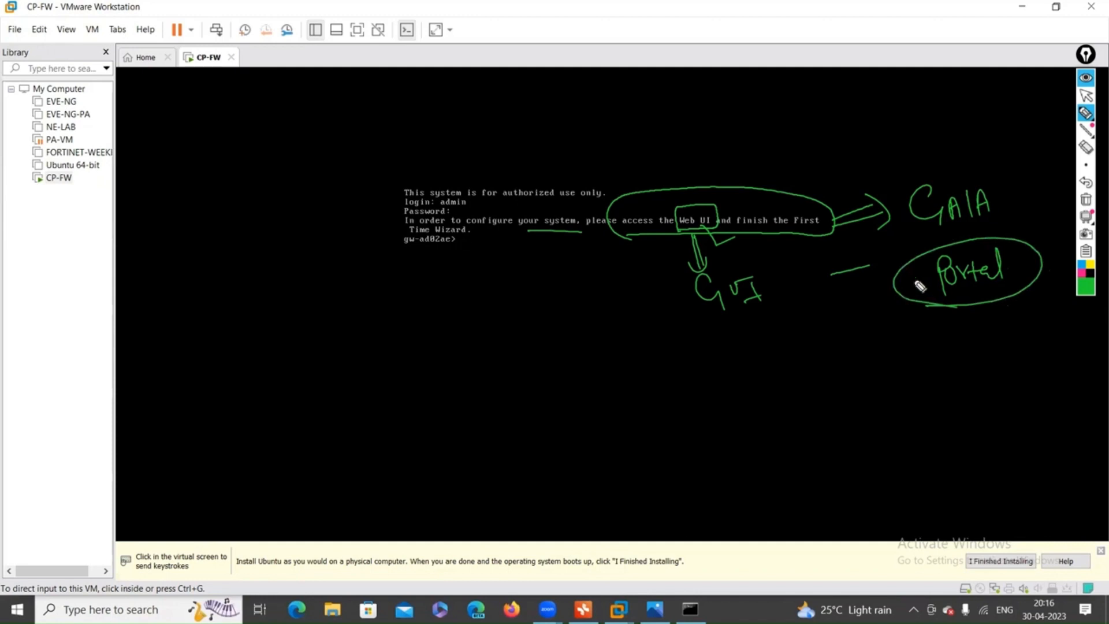
click(1086, 200)
click(1086, 96)
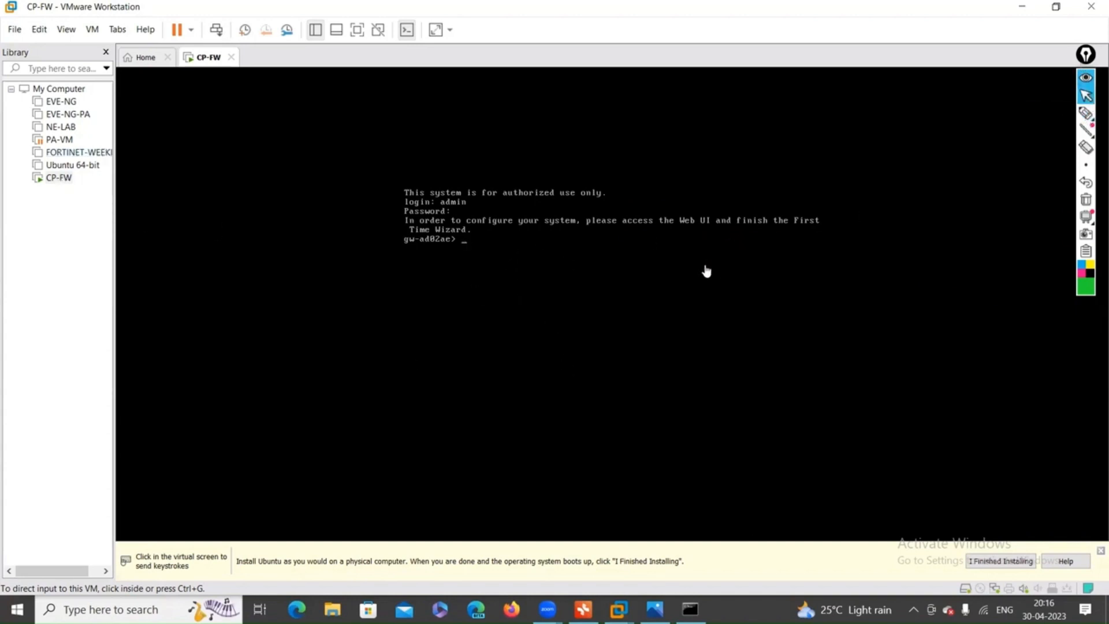
Run show interfaces in the Gaia console to list all interfaces.
click(596, 242)
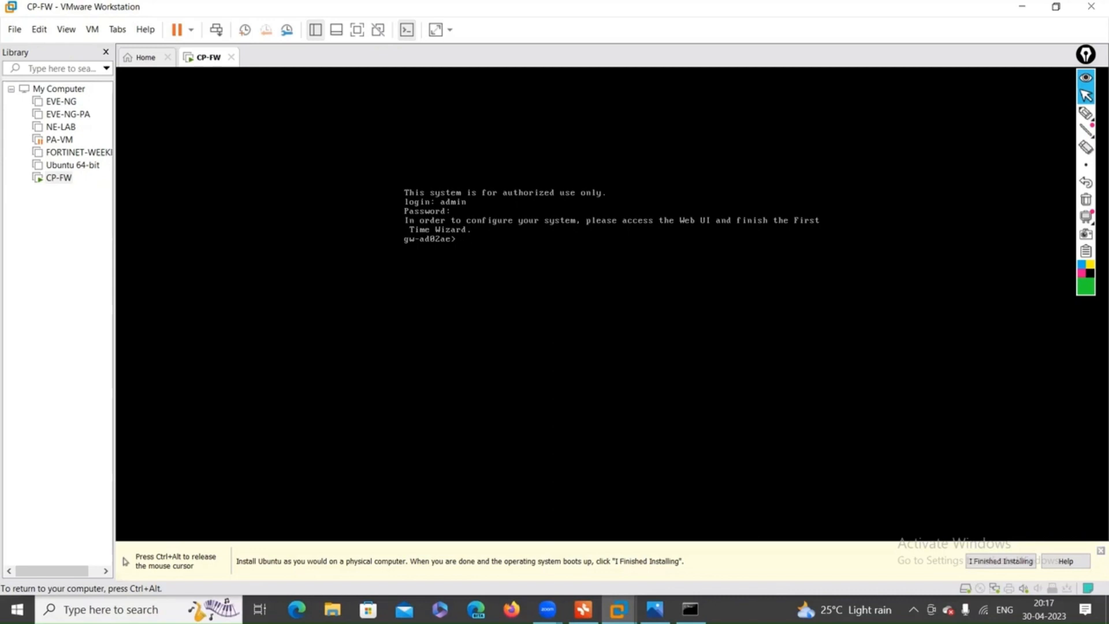
text(sh)
key(Tab)
text(in)
key(Tab)
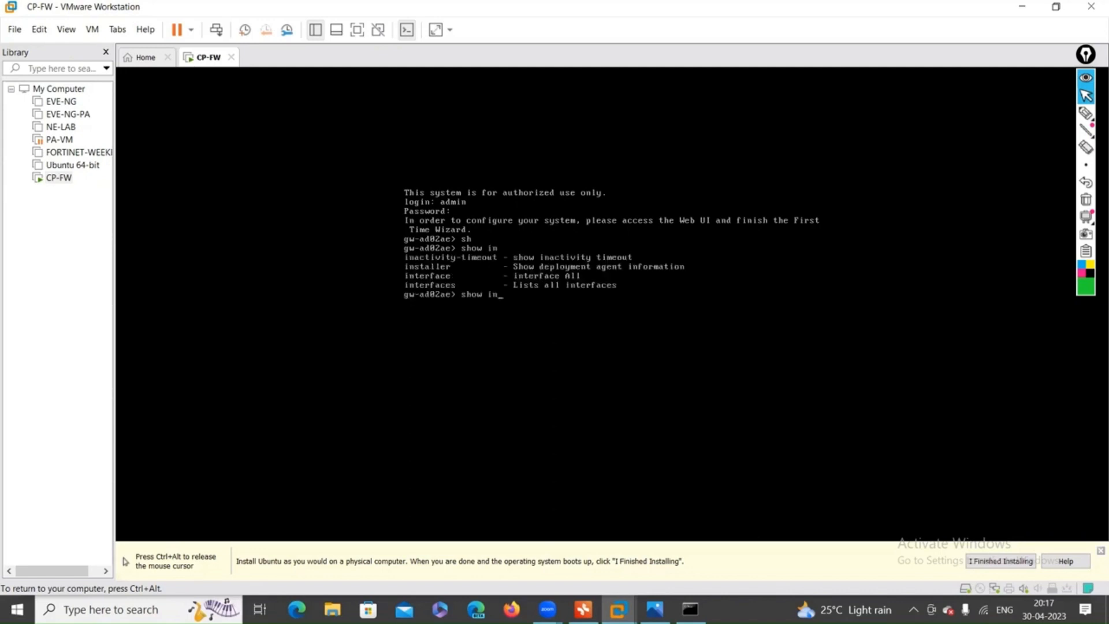
text(t)
key(Tab)
text(e)
key(Tab)
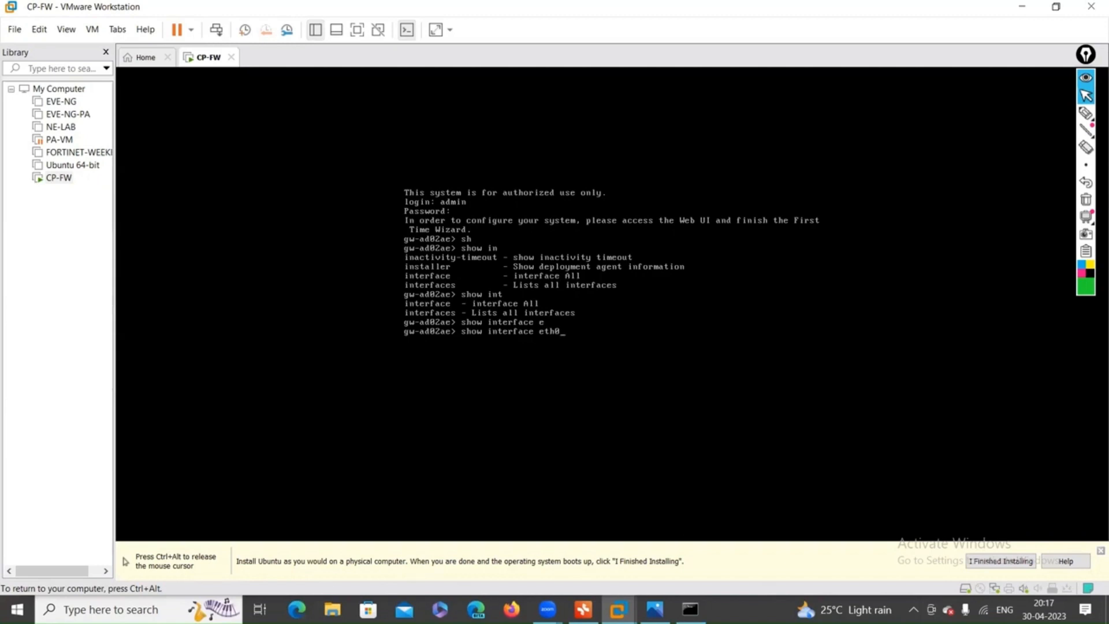
key(BackSpace)
key(BackSpace)
key(BackSpace)
key(BackSpace)
text(s)
key(Tab)
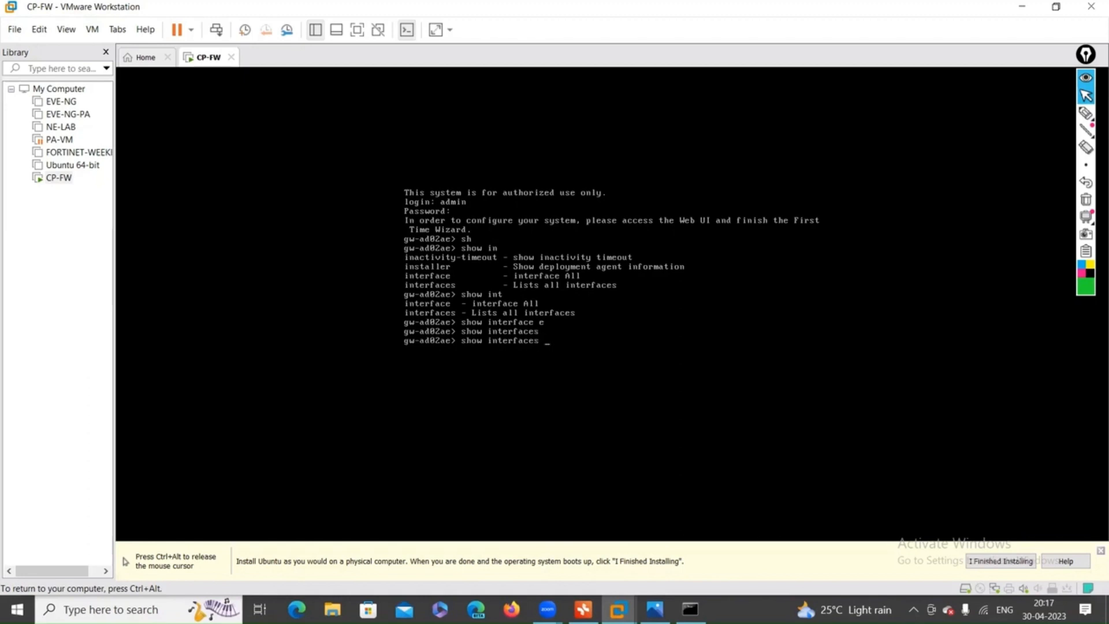
key(Return)
Run show interface eth0 to view its IPv4 address and link state.
text(sh)
key(Tab)
text(int)
key(Tab)
text(e)
key(Tab)
key(Return)
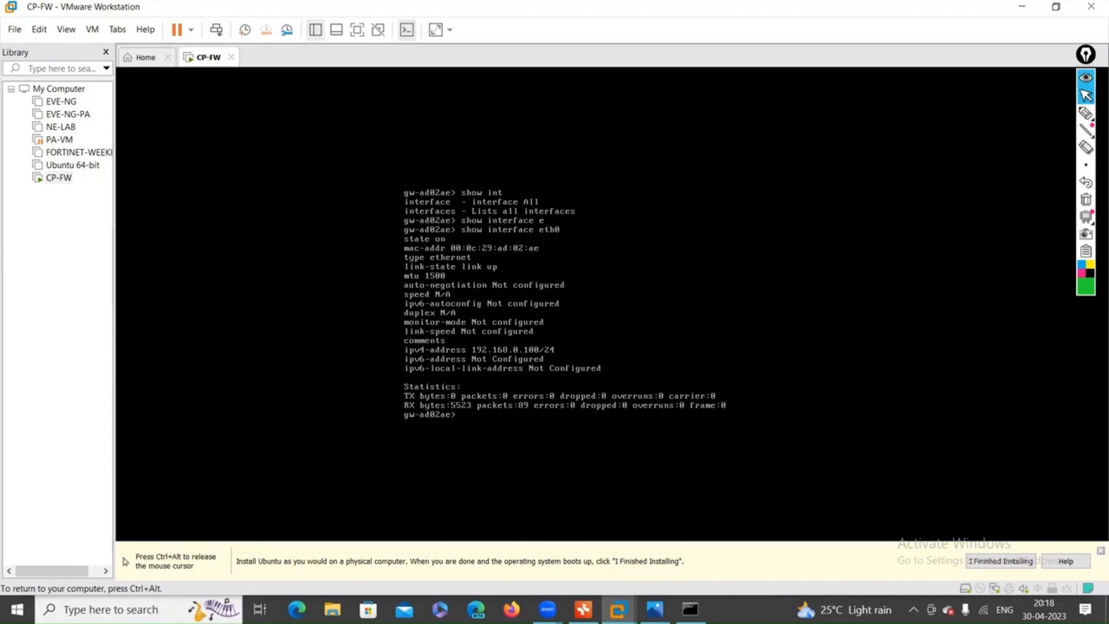
key(ctrl+alt)
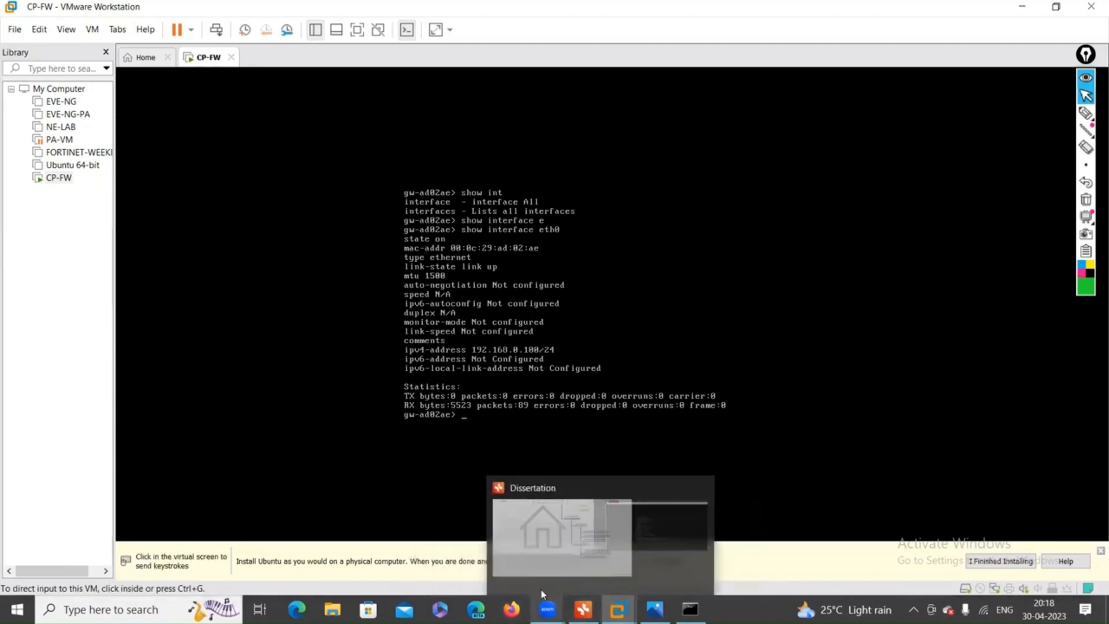
Minimize VMware Workstation to bring the XMind Dissertation map to the front.
click(1012, 12)
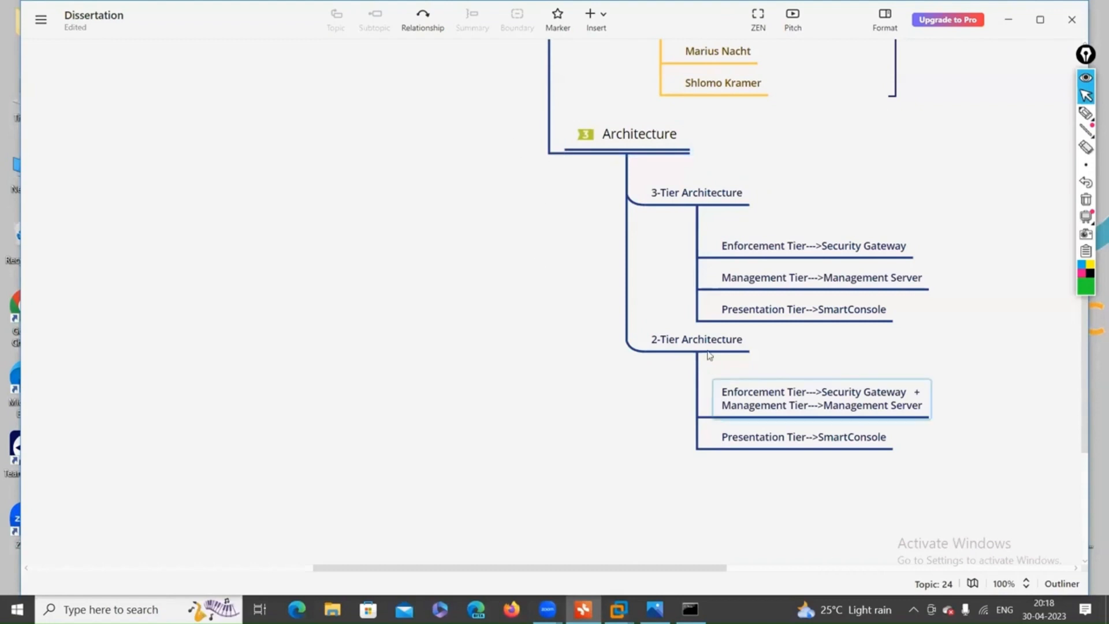
mouse_move(691, 611)
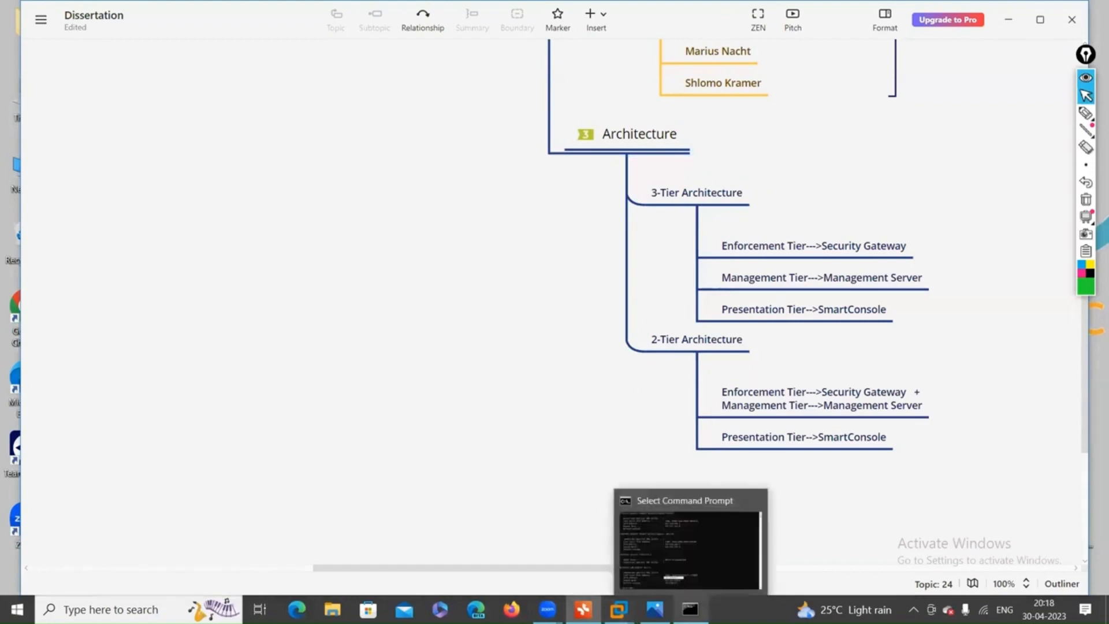
Restore Command Prompt and highlight the Wi-Fi IPv4 address 192.168.0.6 in the ipconfig output.
click(716, 566)
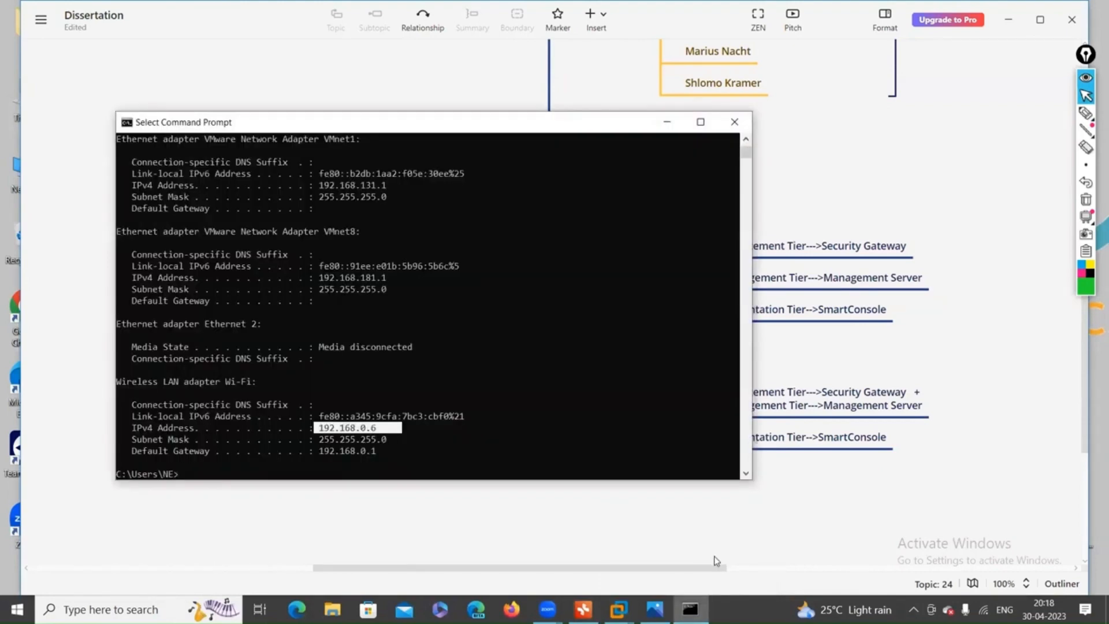
click(565, 474)
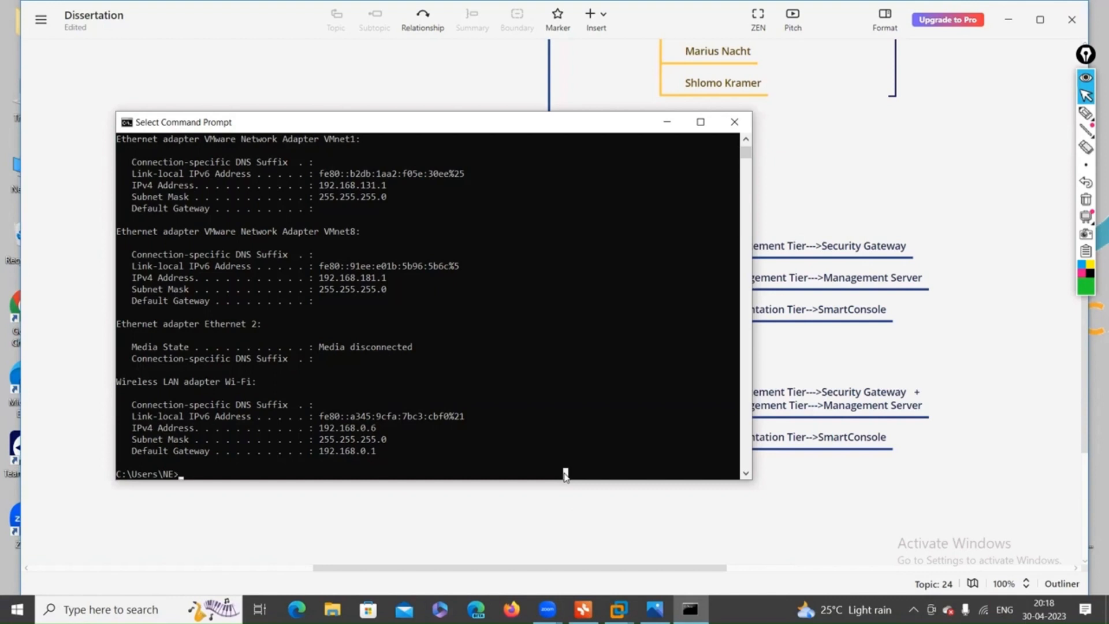
text(IPCOM)
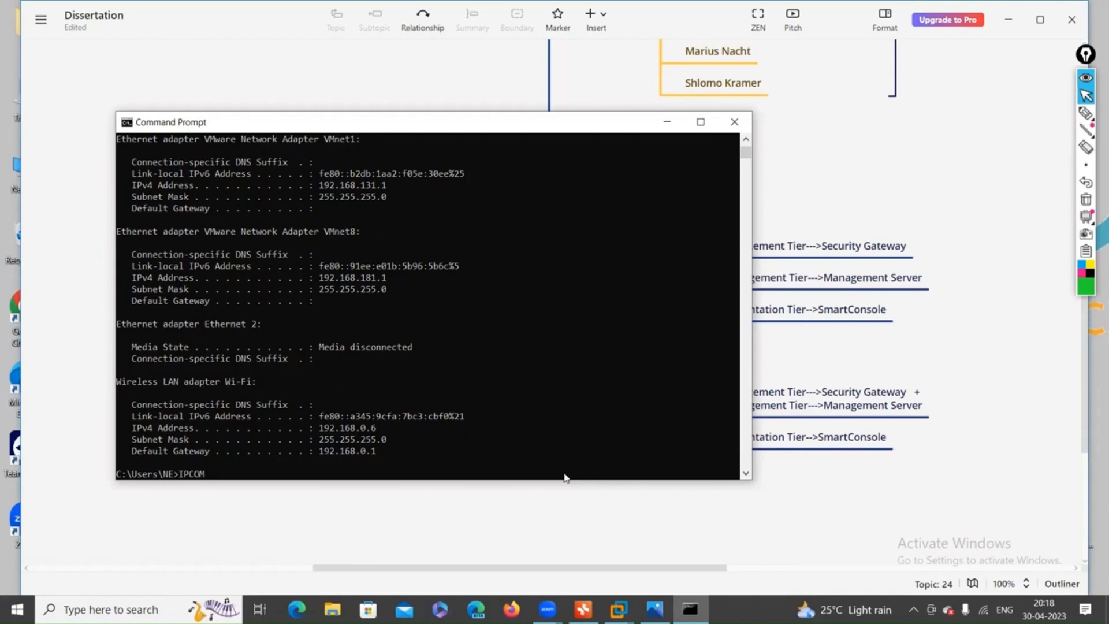
key(BackSpace)
key(BackSpace)
key(BackSpace)
key(BackSpace)
key(BackSpace)
text(I)
drag(320, 429, 435, 432)
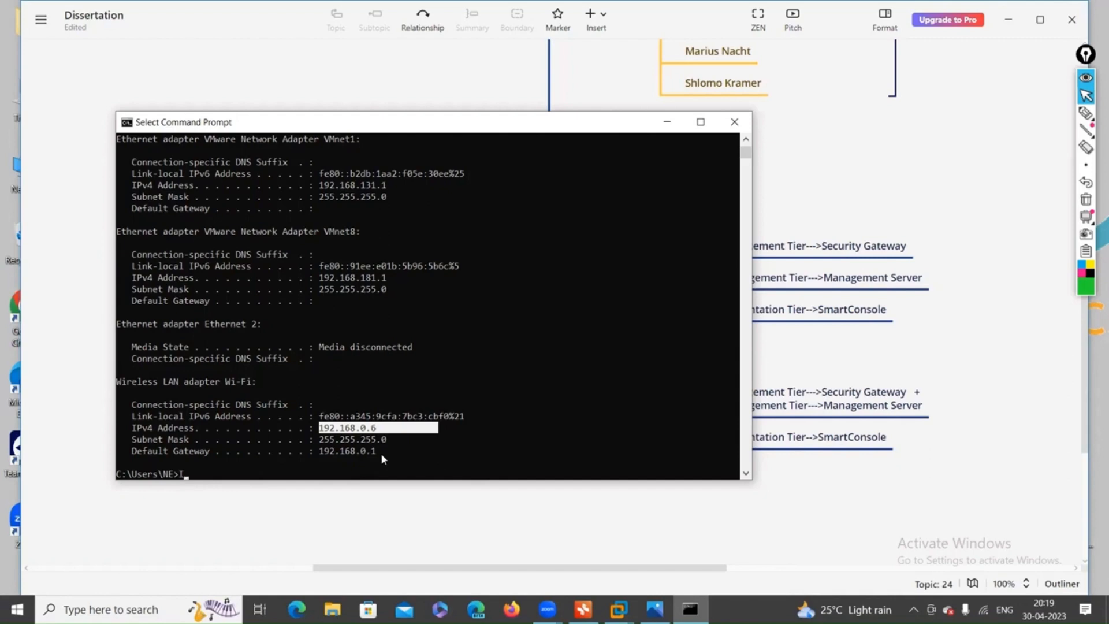
click(407, 456)
key(BackSpace)
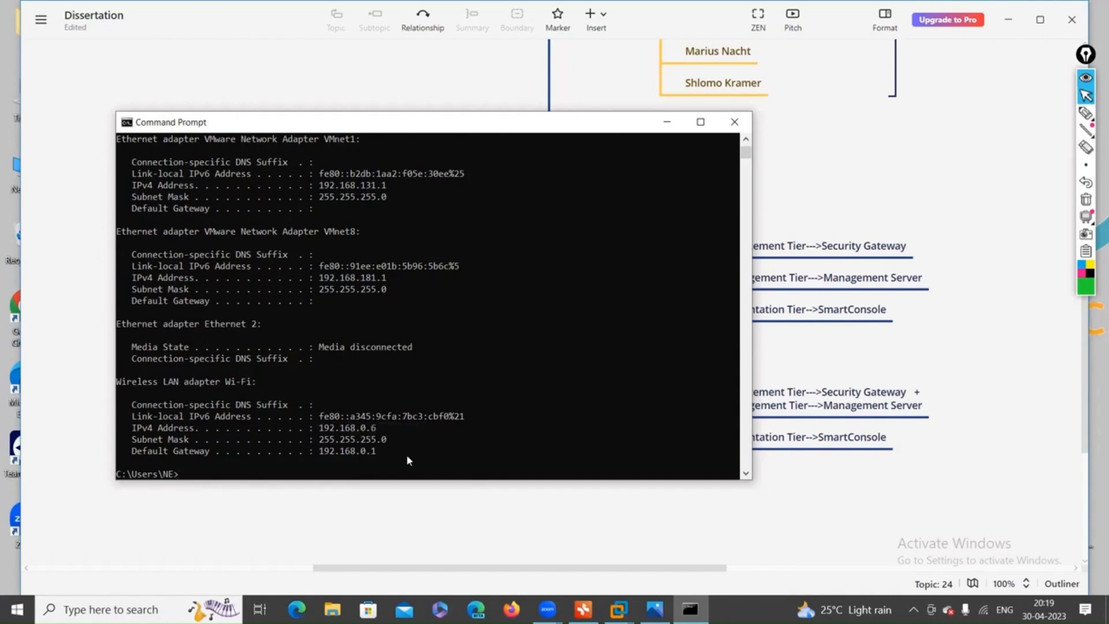
Ping 192.168.0.100 twice with 0% loss, then close Command Prompt.
text(PING 192.168.0.100)
key(Return)
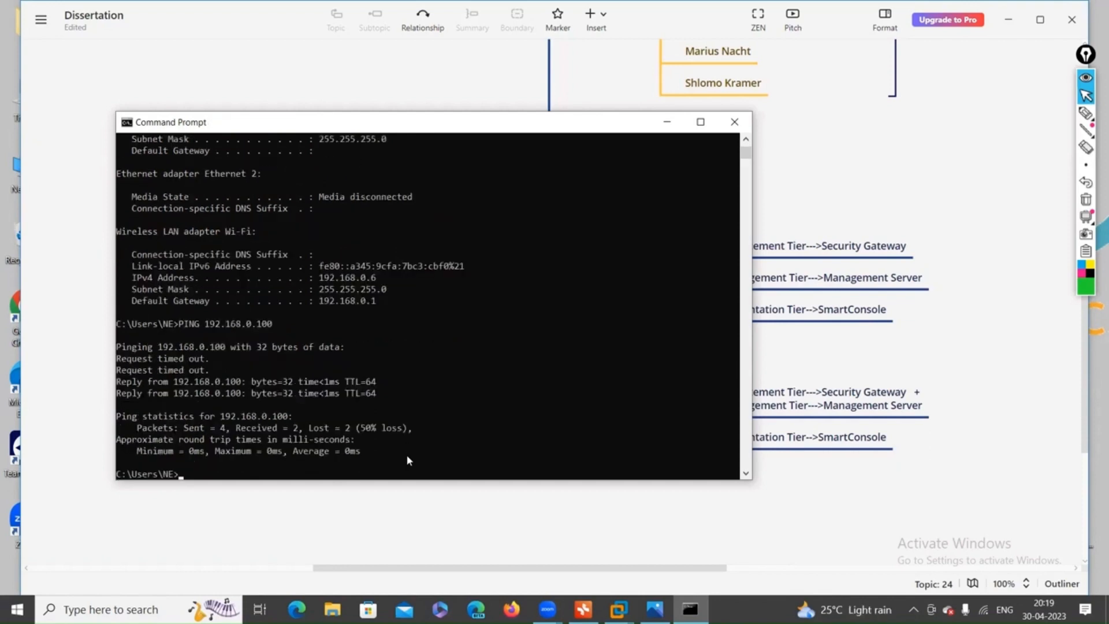
key(Up)
key(Return)
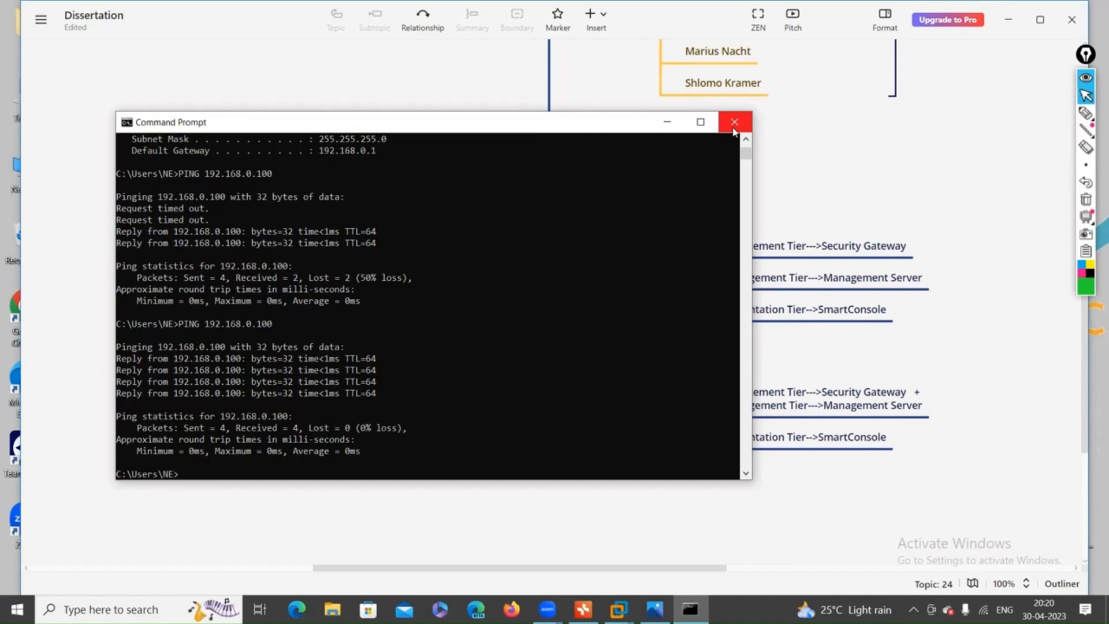
click(734, 123)
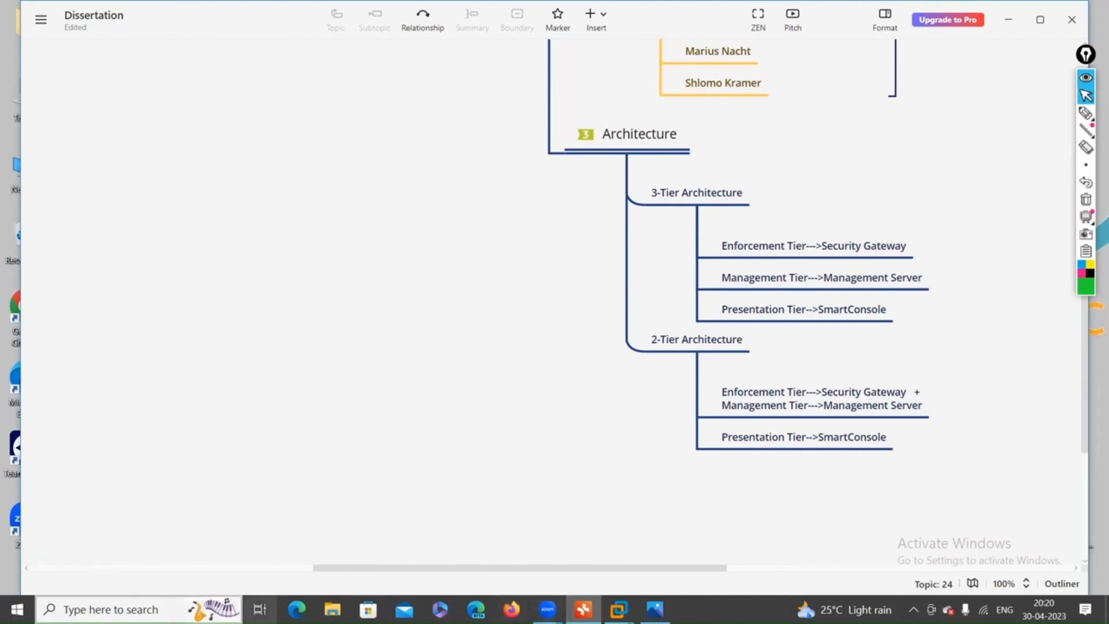
Launch Google Chrome under the user's profile.
click(43, 606)
click(87, 516)
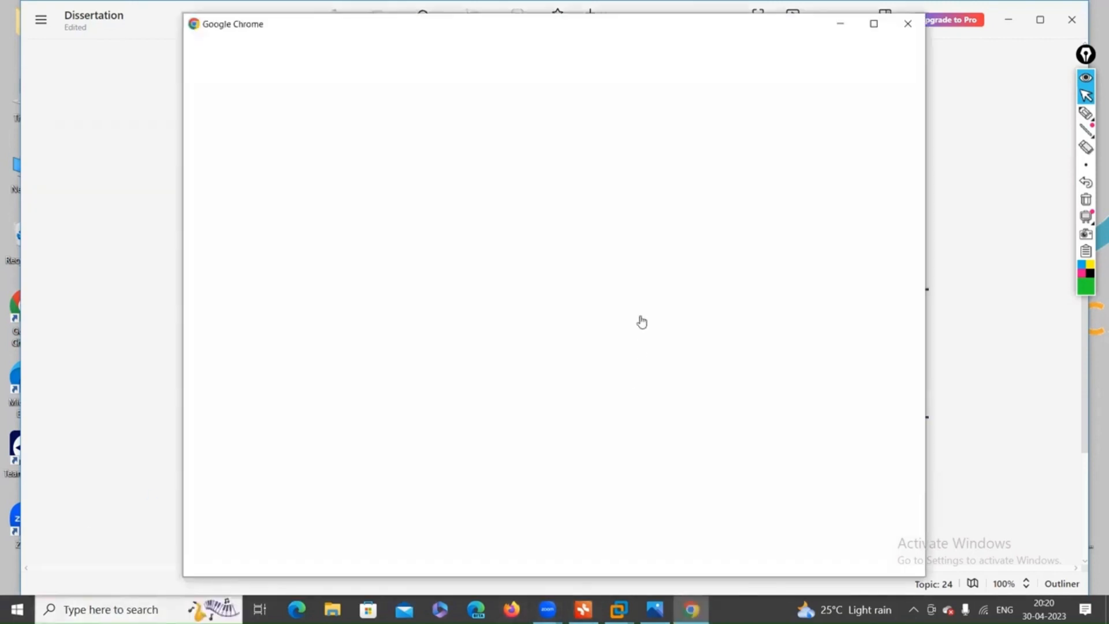
click(353, 426)
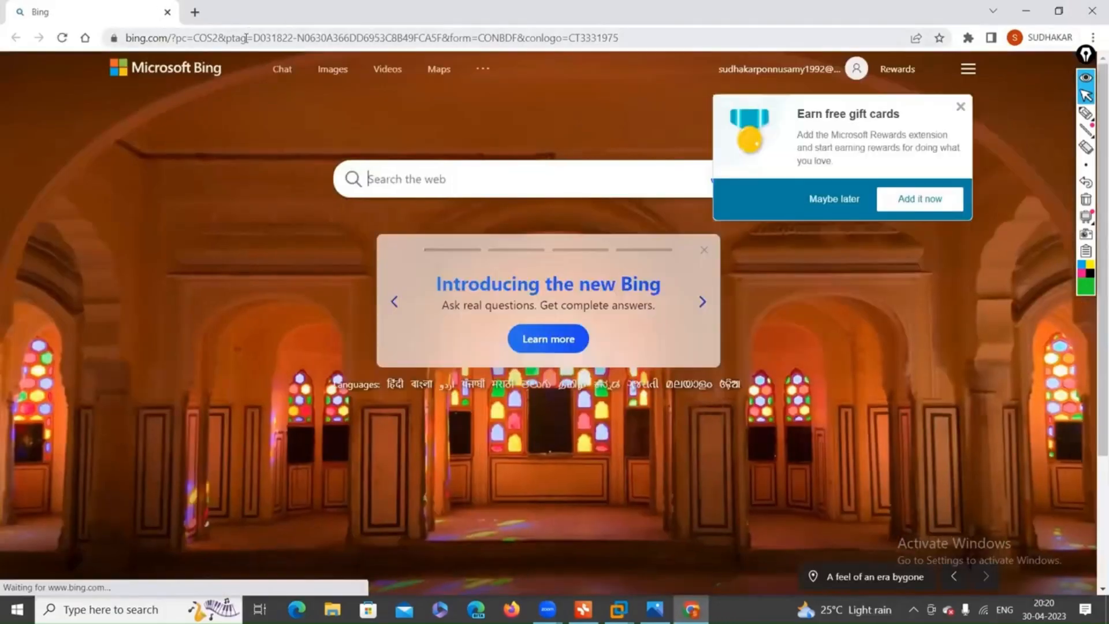
click(247, 40)
key(BackSpace)
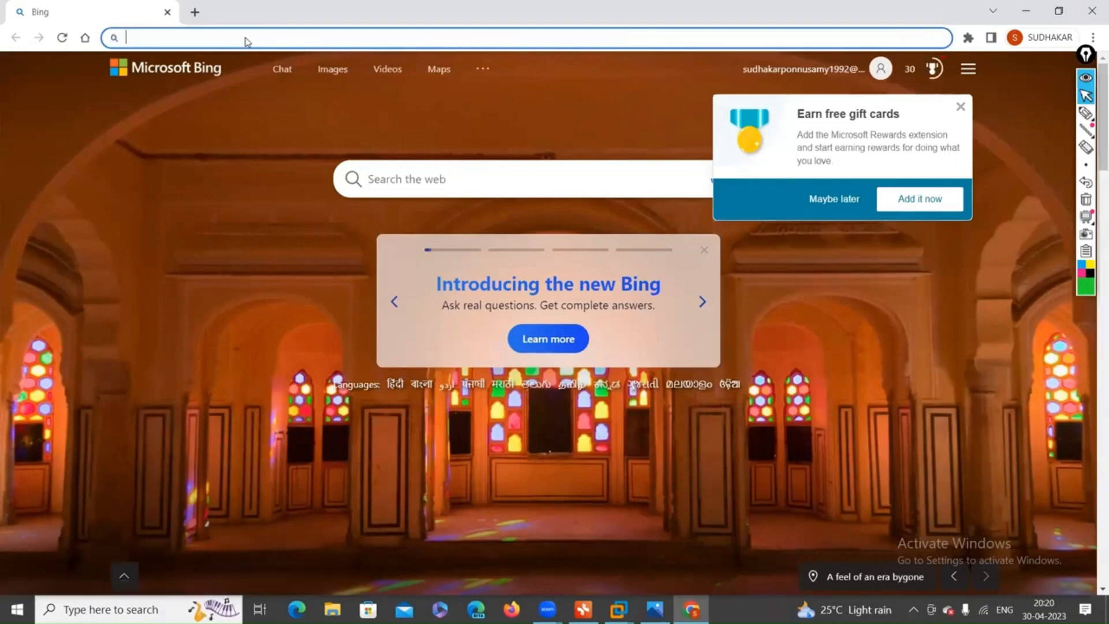
text(192.168.0.1)
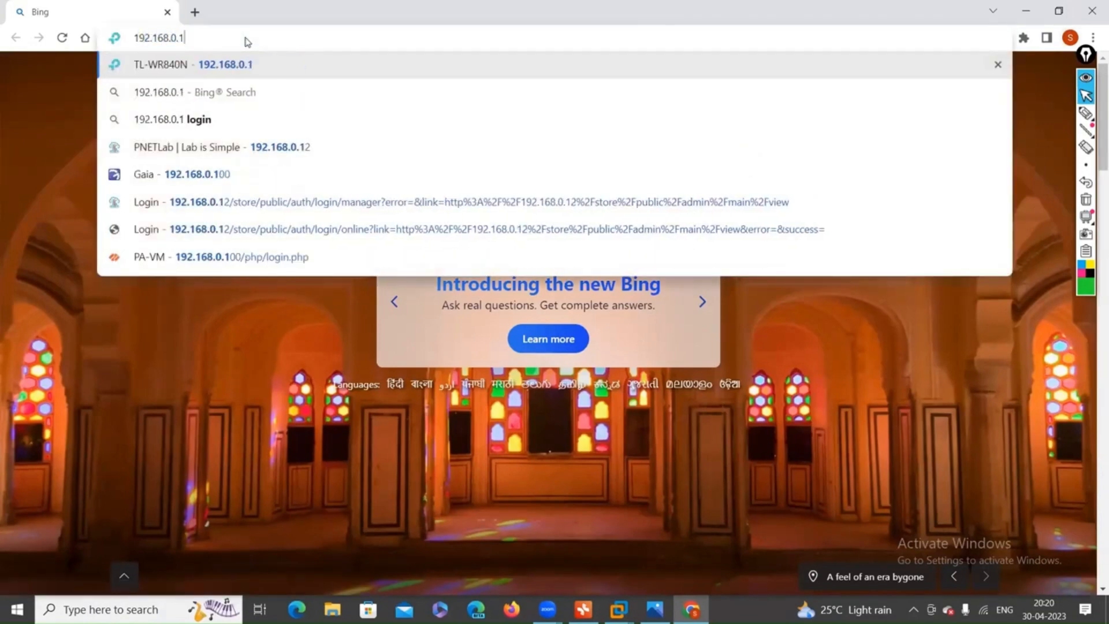
text(00)
key(Return)
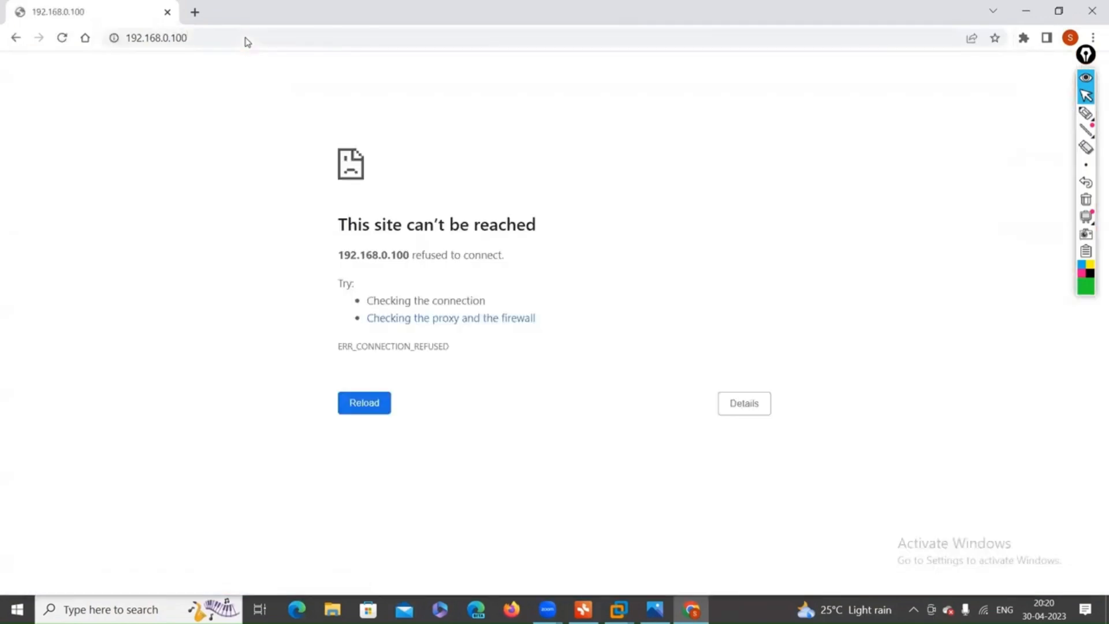
click(165, 41)
key(Home)
text(HTTPS)
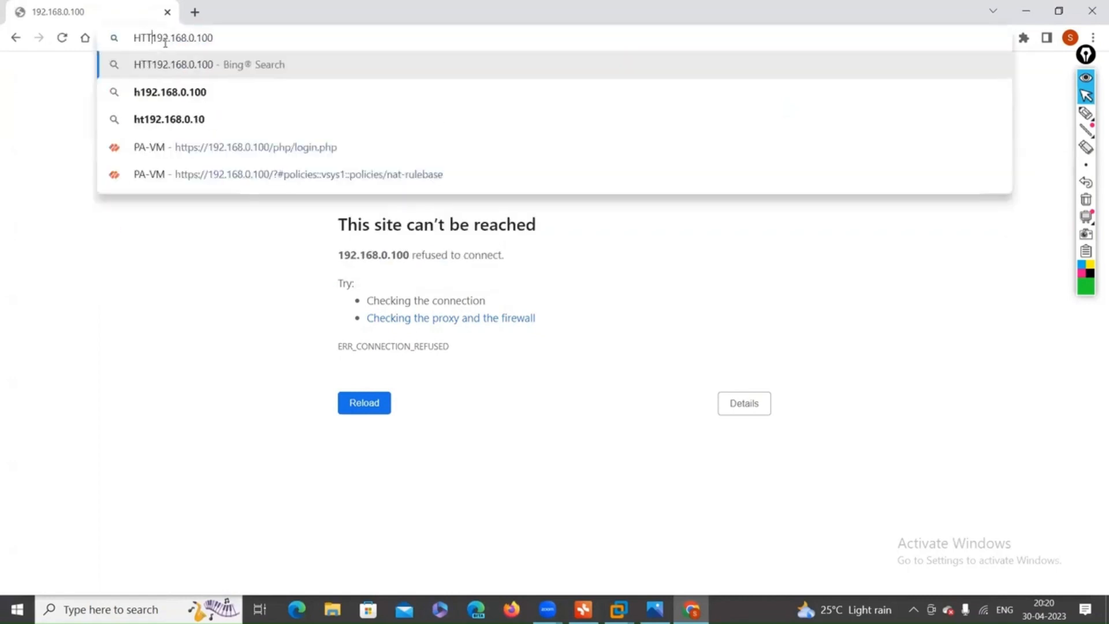
text(://)
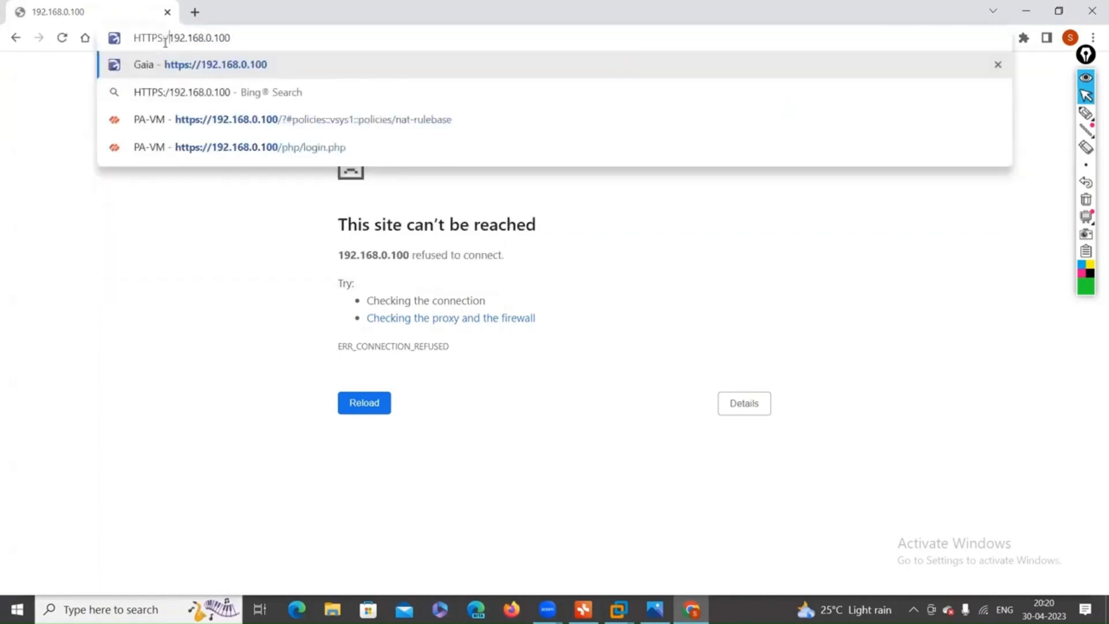
key(Return)
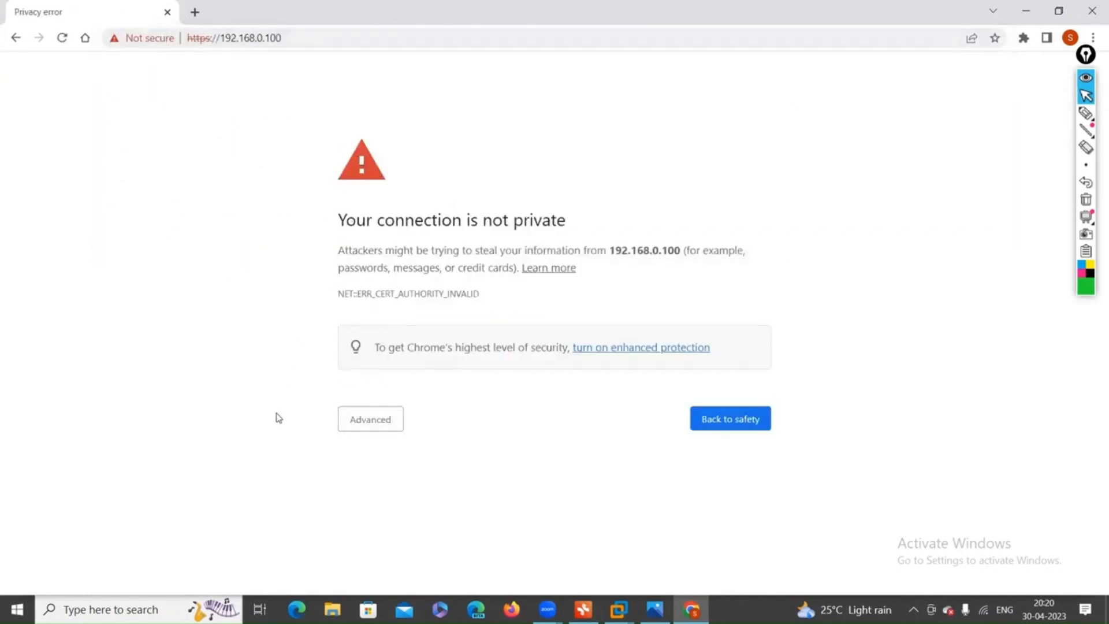
Proceed past the certificate warning to the Gaia Portal R80.10 login page.
click(361, 424)
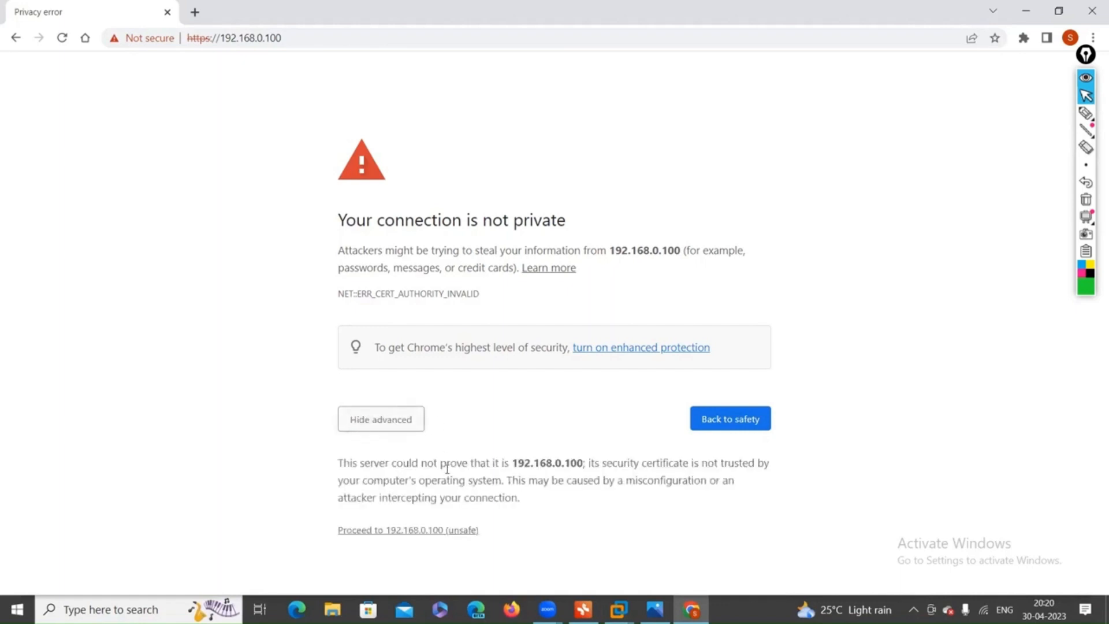
click(417, 531)
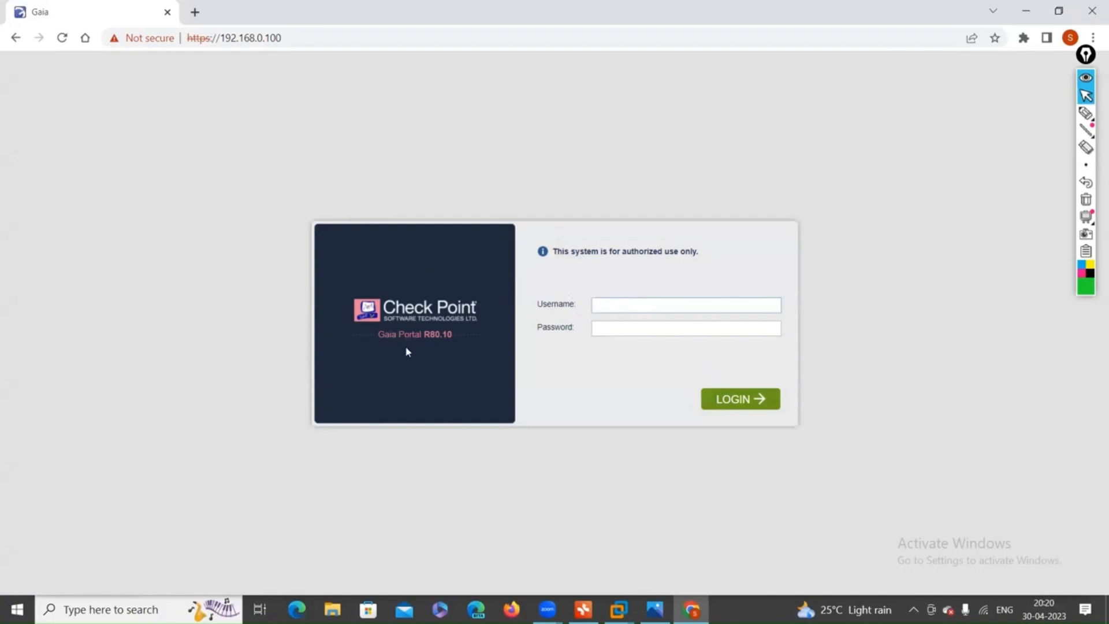
drag(379, 337, 456, 342)
key(ctrl+a)
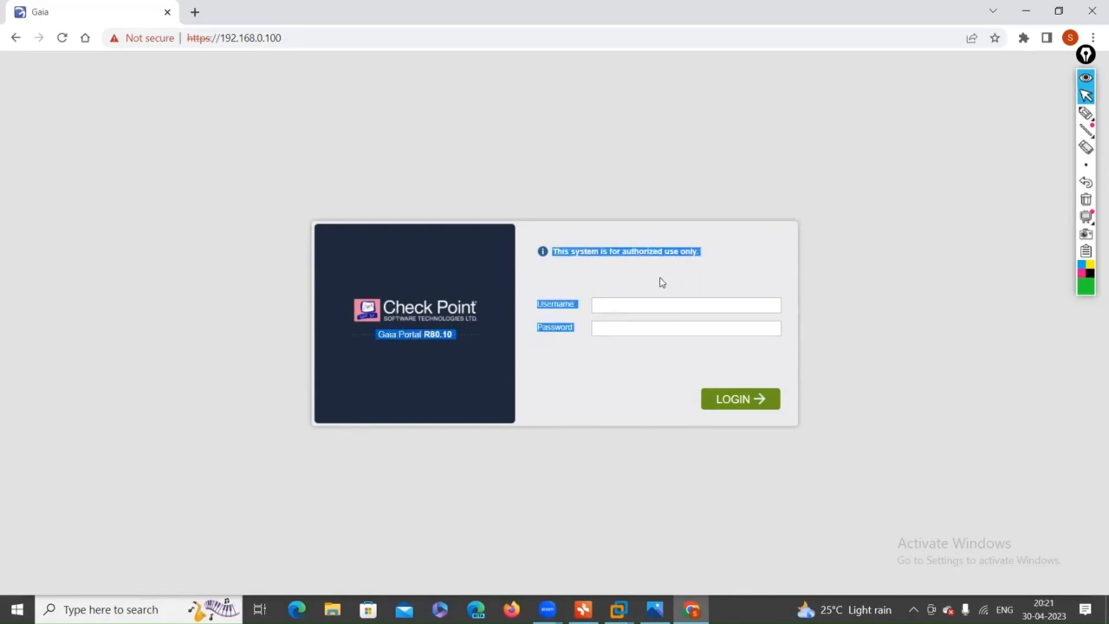
click(658, 274)
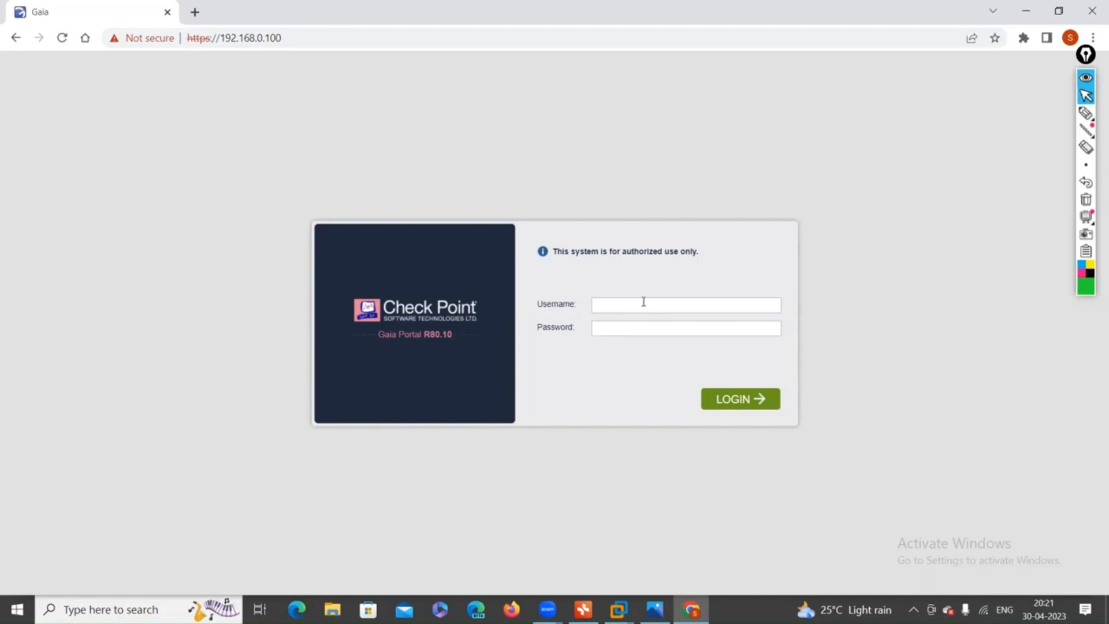
Log in to Gaia Portal as admin and advance the First Time Wizard to Deployment Options.
click(643, 301)
text(ADMIN)
key(Tab)
double_click(643, 301)
key(BackSpace)
text(admin)
key(Tab)
text(••••••••)
key(Return)
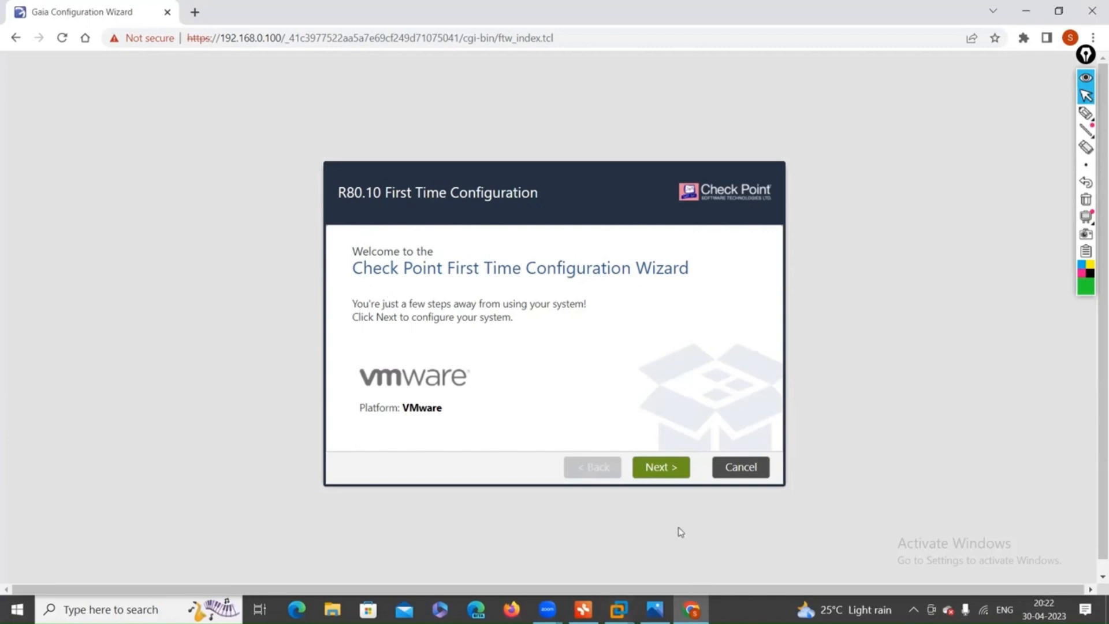
click(665, 480)
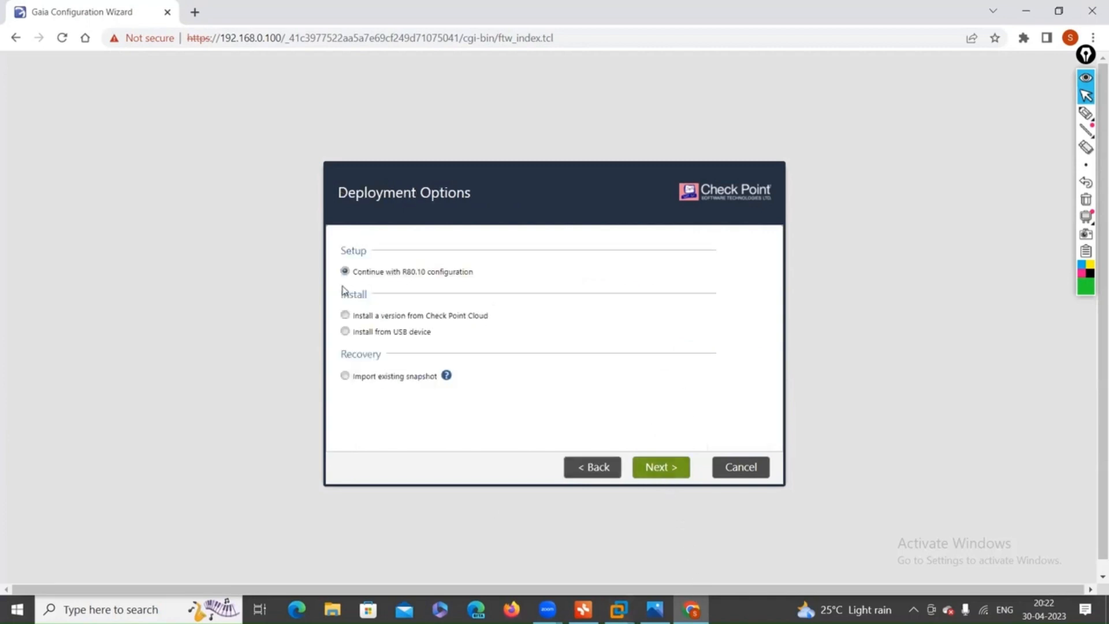
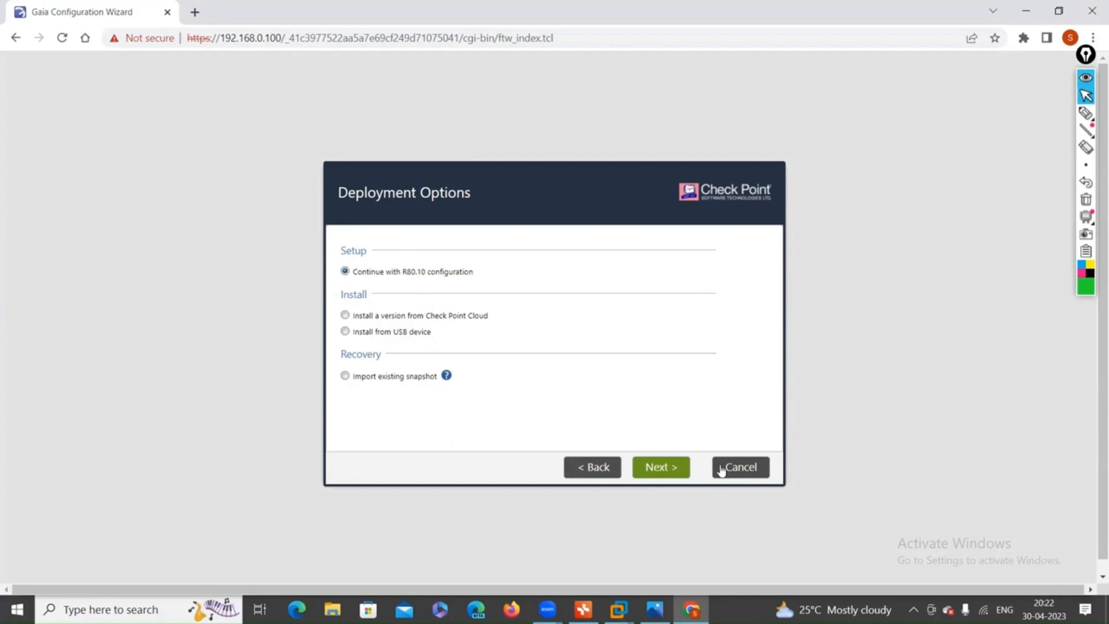
Keep 'Continue with R80.10 configuration' and advance to the Management Connection page.
click(662, 472)
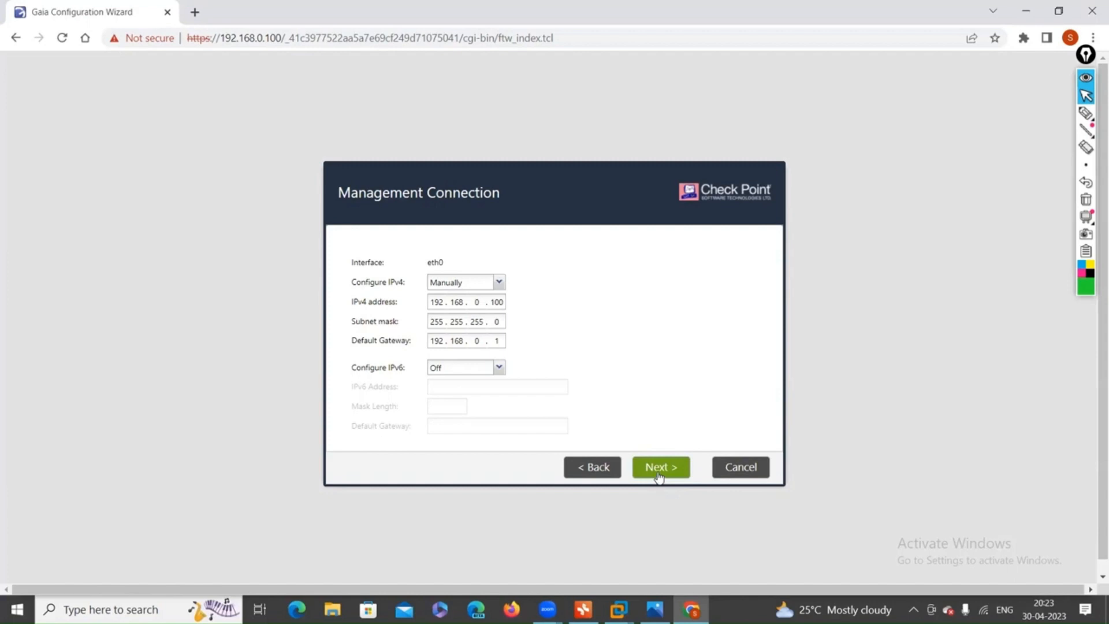
Accept the eth0 192.168.0.100 connection, then set host name CP-standalone and primary DNS 8.8.8.8.
click(658, 475)
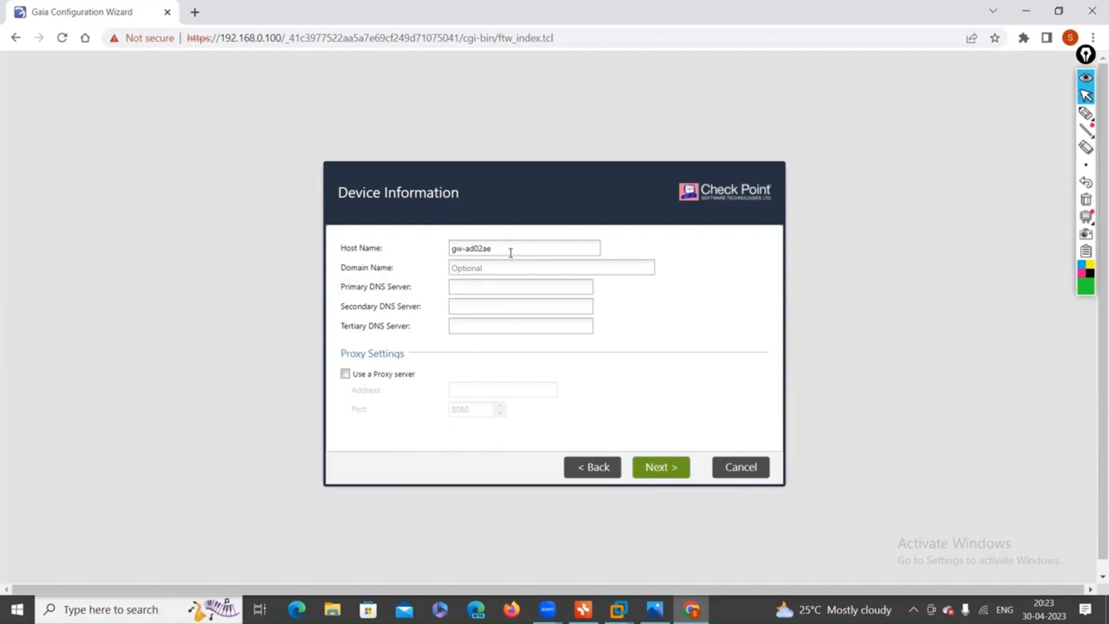
key(BackSpace)
key(BackSpace)
key(BackSpace)
key(BackSpace)
key(BackSpace)
key(BackSpace)
key(BackSpace)
key(BackSpace)
key(BackSpace)
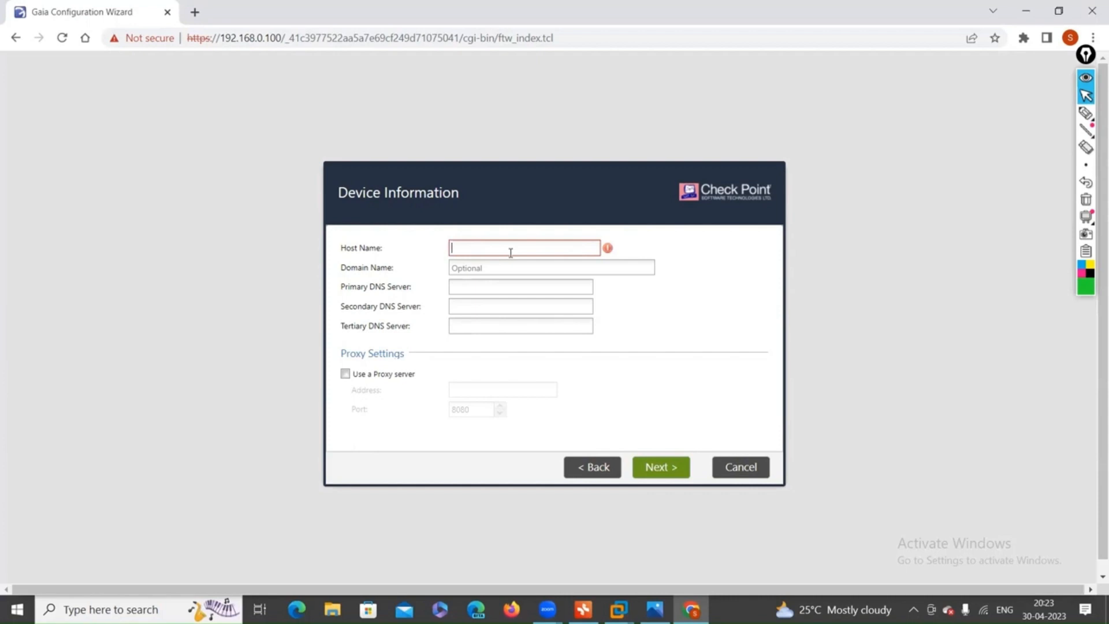
text(cp)
key(BackSpace)
text(CP)
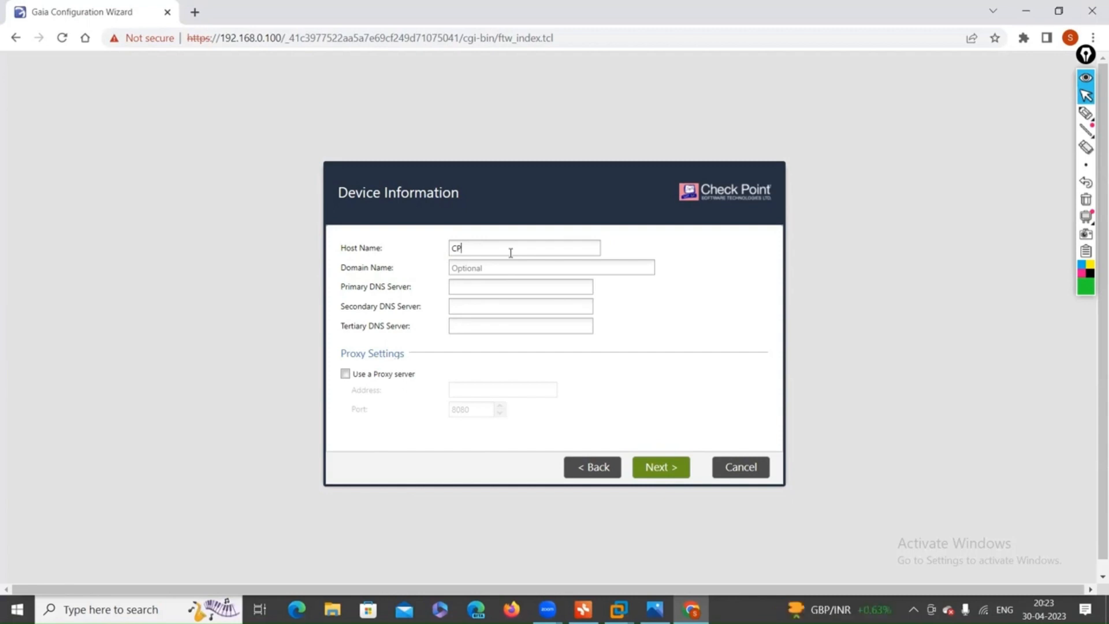
text(-standalone)
drag(506, 249, 454, 250)
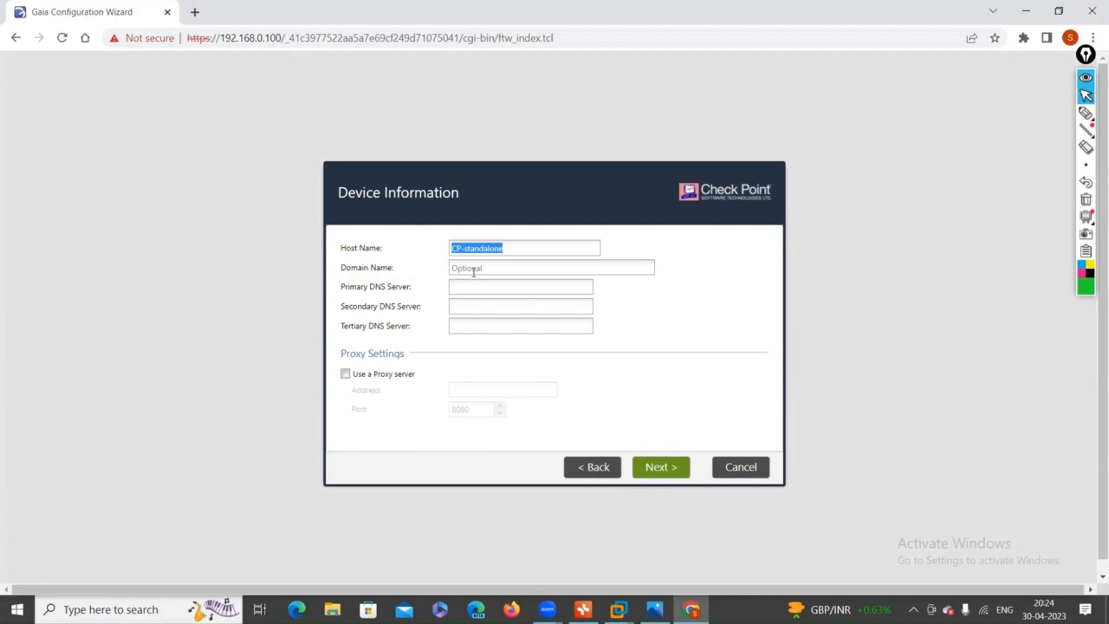
click(474, 287)
text(8.8.8.8)
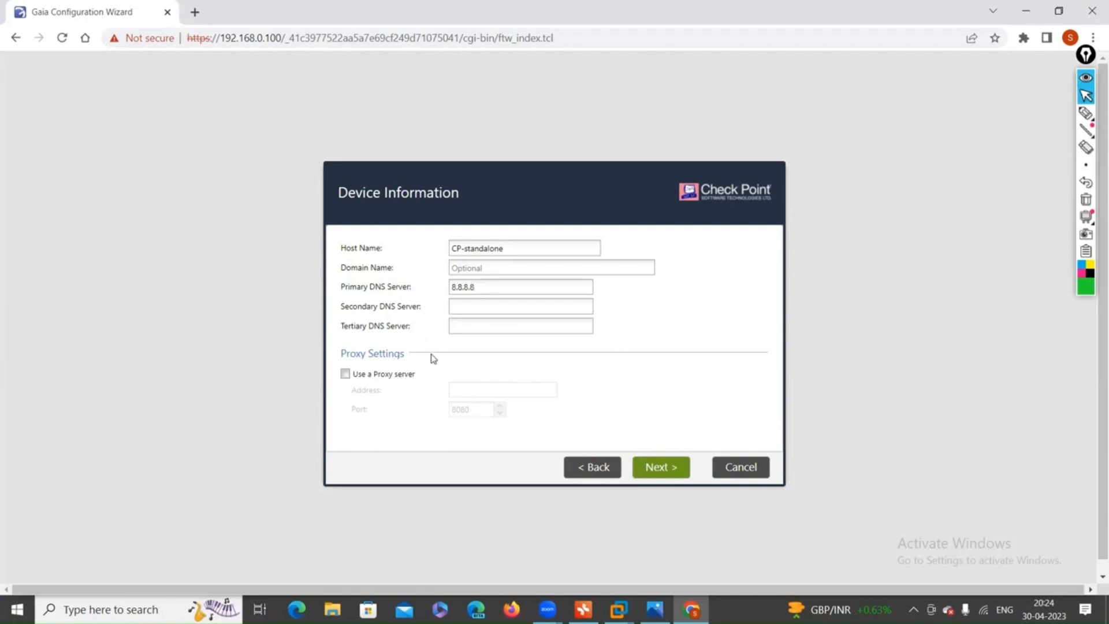
Accept the device information and the manual Kolkata date and time settings.
click(657, 468)
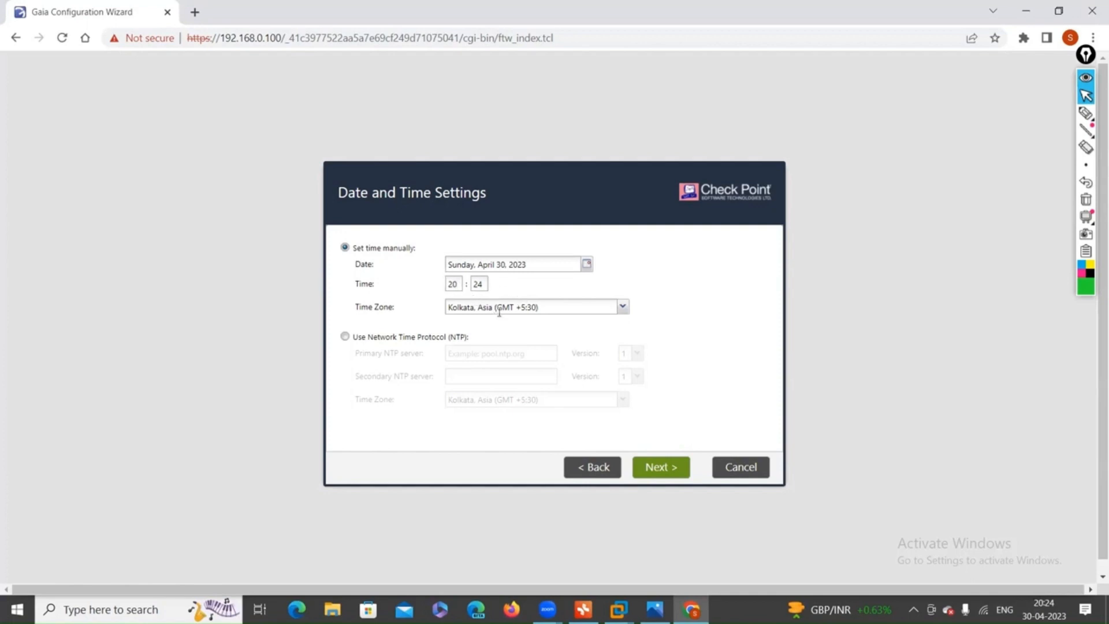
click(658, 473)
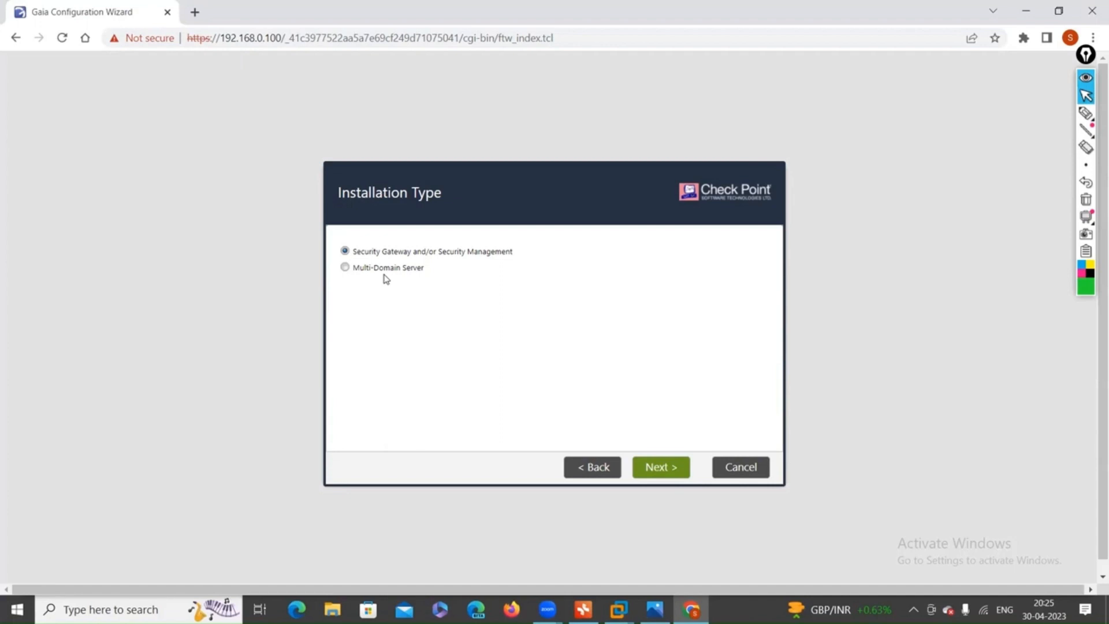
click(1086, 113)
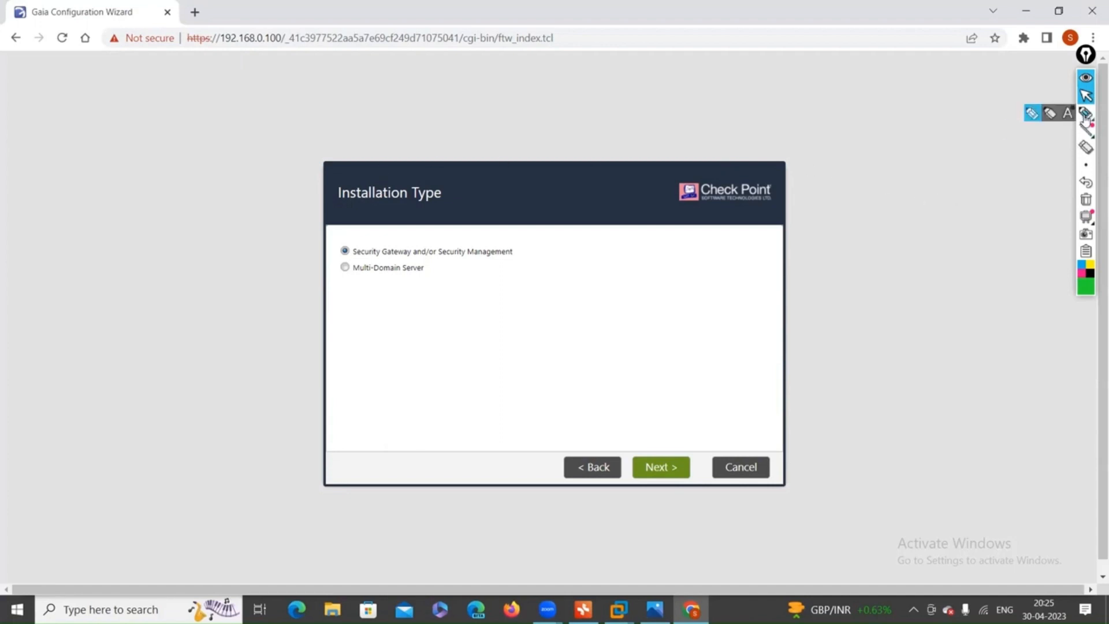
mouse_move(925, 157)
mouse_down()
mouse_move(928, 169)
mouse_move(936, 155)
mouse_up()
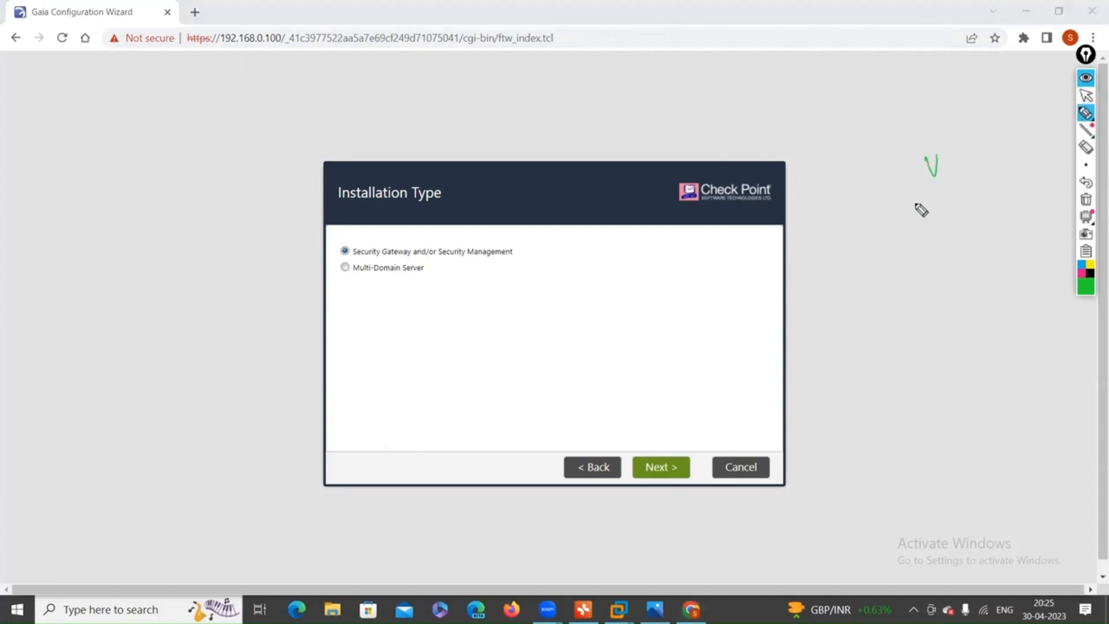
click(1086, 199)
click(1086, 96)
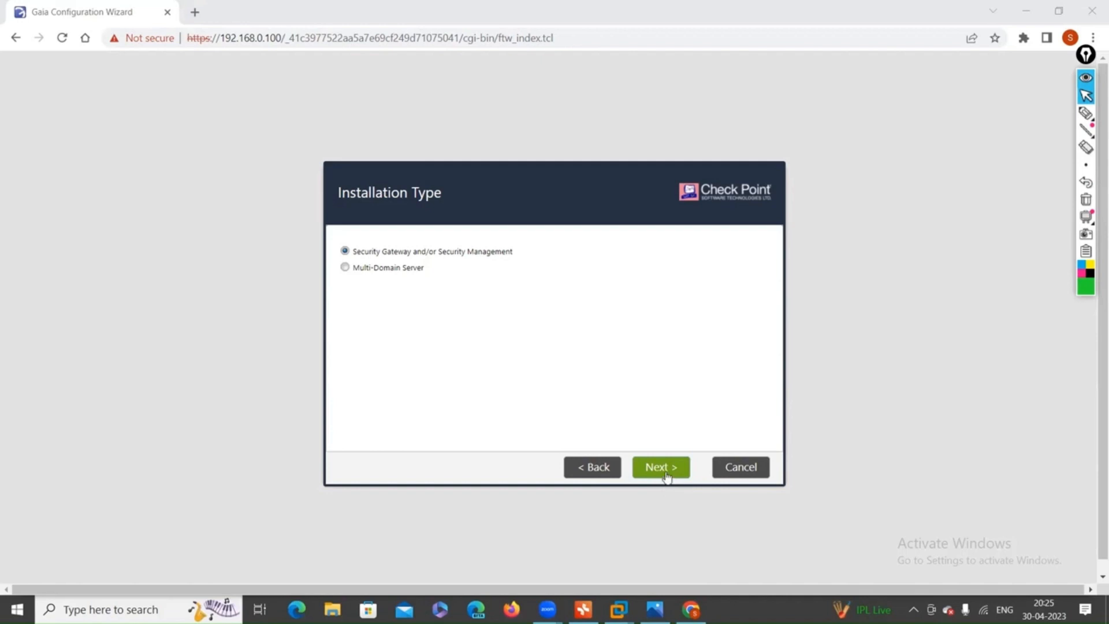
Keep the gateway/management installation type and select both Security Gateway and Security Management products.
click(663, 471)
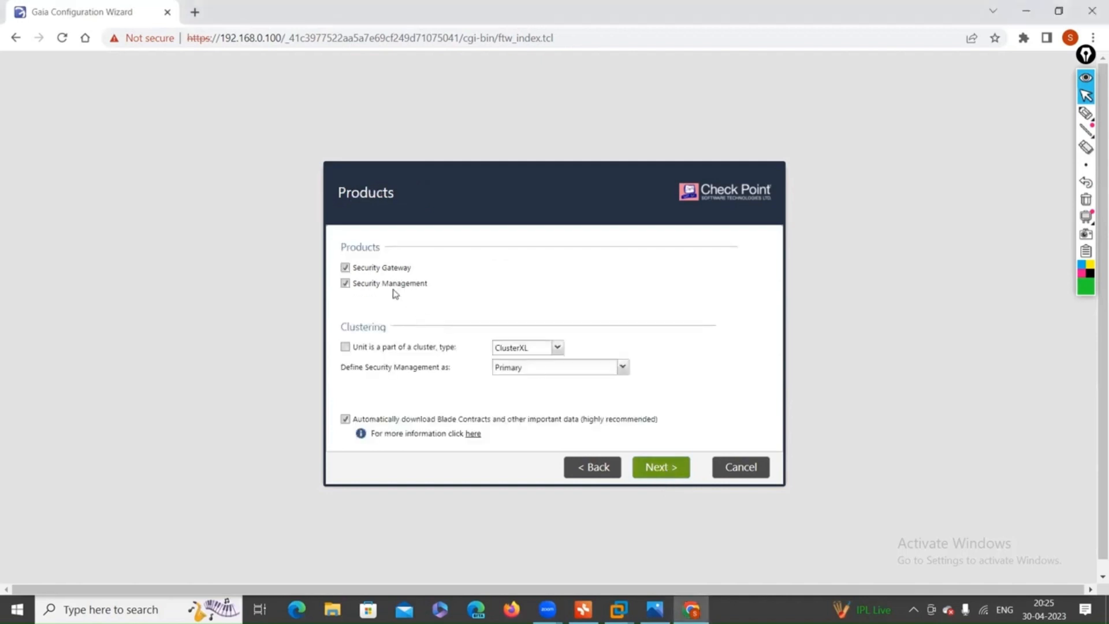
click(345, 286)
click(346, 285)
click(345, 268)
click(346, 281)
click(345, 267)
click(346, 283)
click(673, 469)
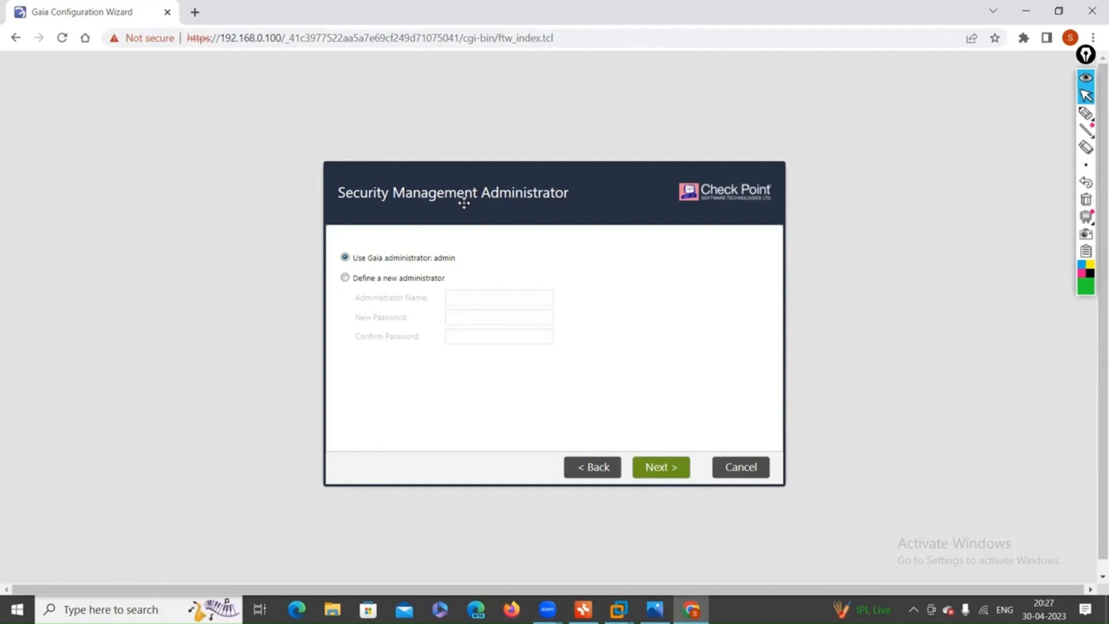
Keep 'Use Gaia administrator' as the Security Management administrator and continue.
click(674, 466)
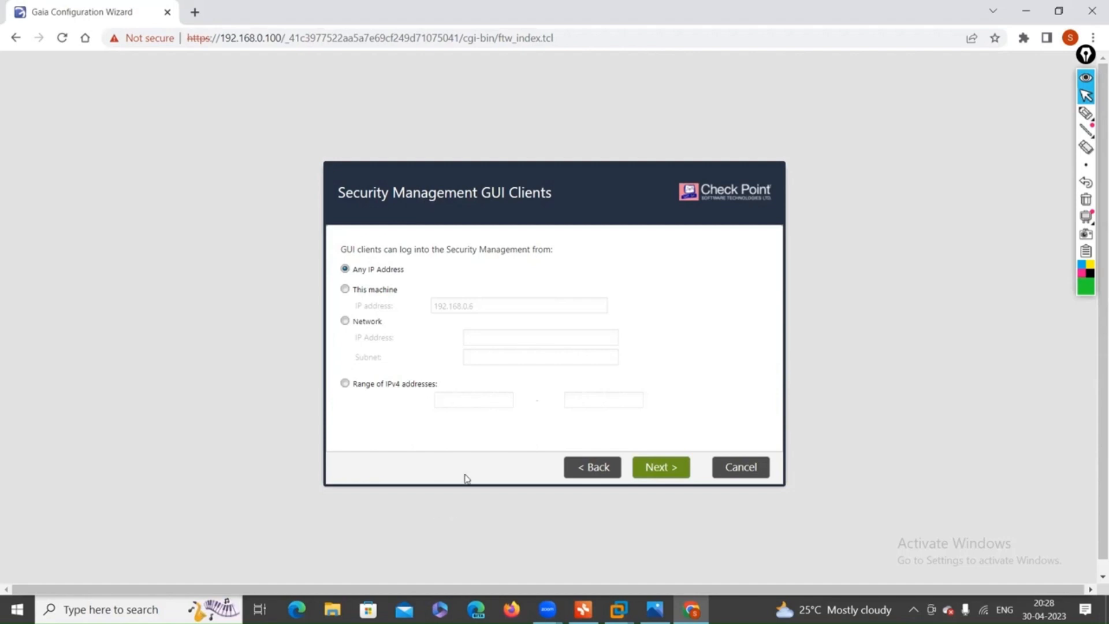
Restrict GUI client access to 'This machine' at IP 192.168.0.6.
click(345, 290)
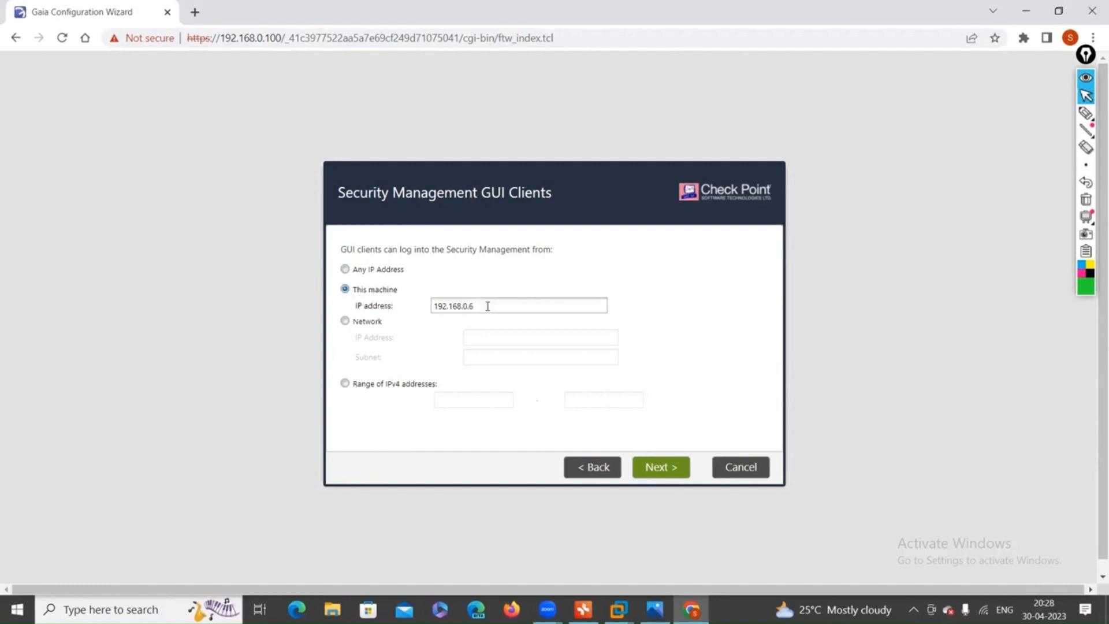
drag(488, 306, 431, 307)
mouse_move(471, 305)
mouse_down()
mouse_move(420, 307)
mouse_move(486, 306)
mouse_up()
Accept the GUI client setting, finish the wizard summary, and confirm starting configuration.
click(663, 469)
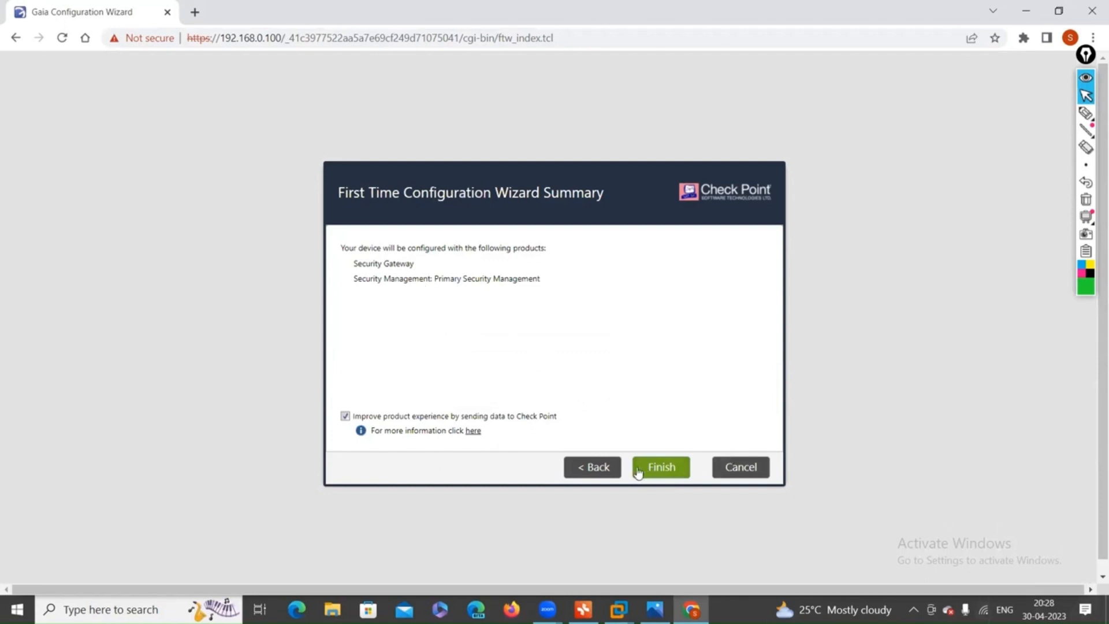
click(660, 465)
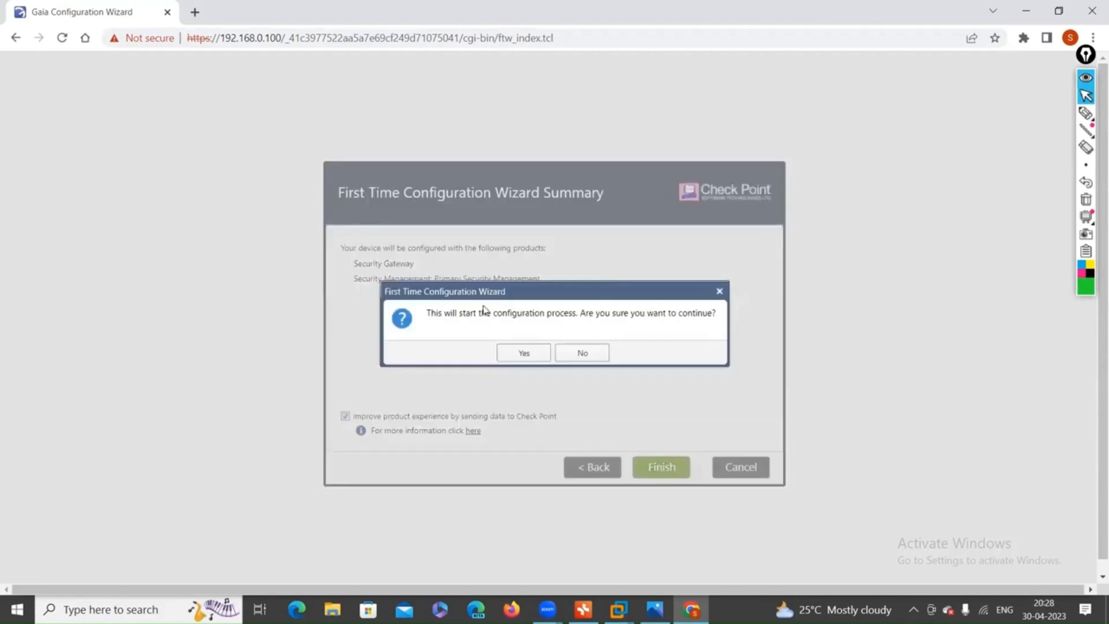
click(522, 353)
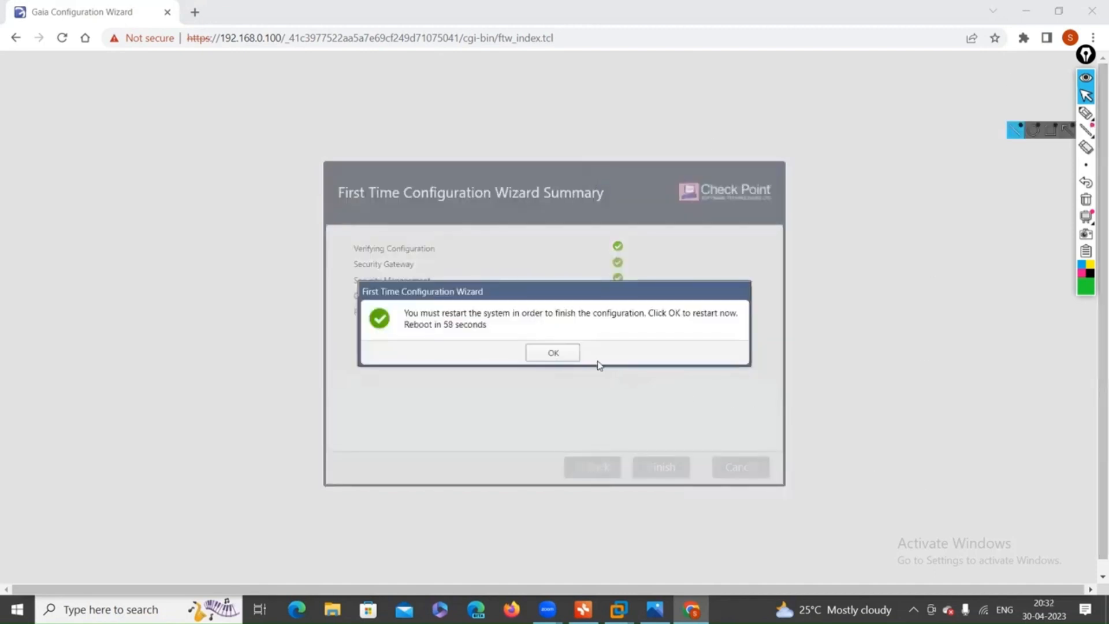
Restart the system and switch to the CP-FW virtual machine console to watch the boot.
click(556, 353)
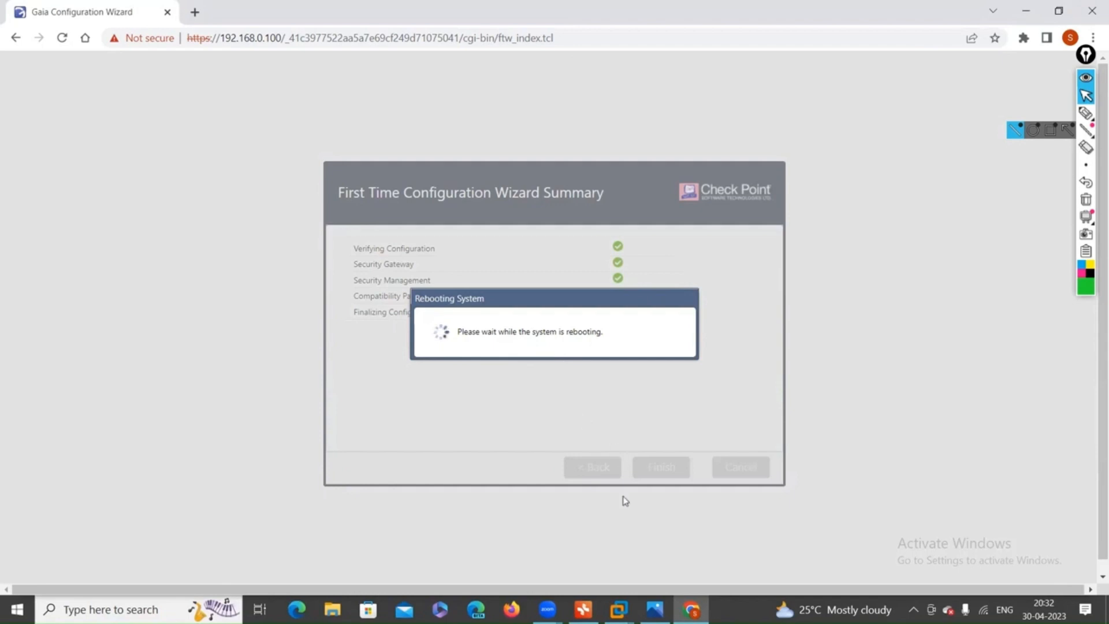
mouse_move(618, 610)
click(695, 532)
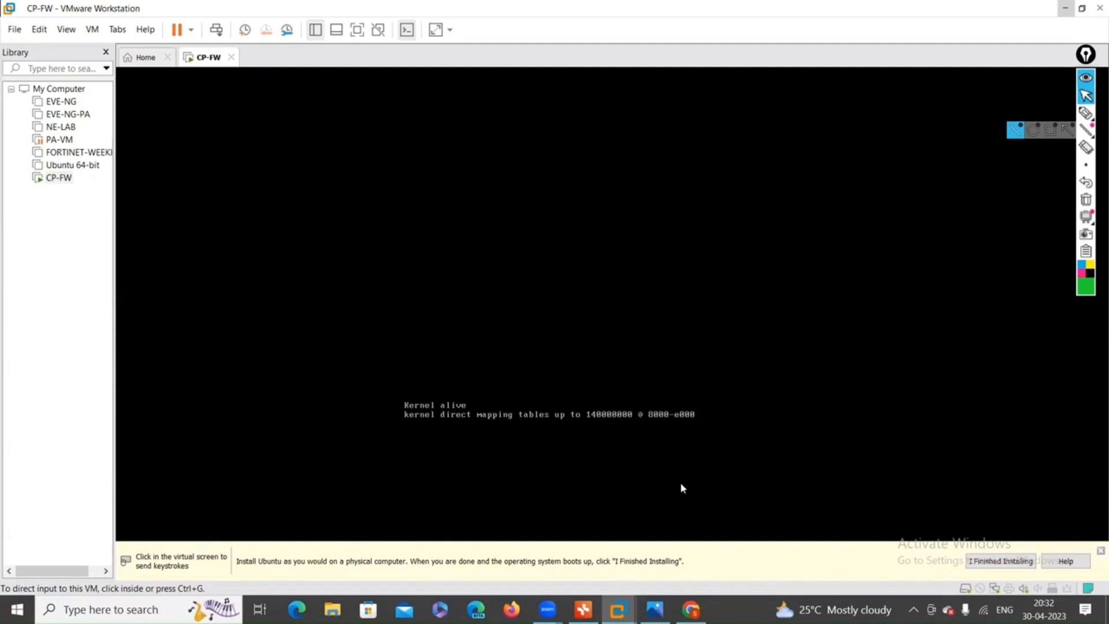
Annotate 'Management Server' and 'GAIA Portal GUI' on screen with the pen, then erase them.
click(1086, 112)
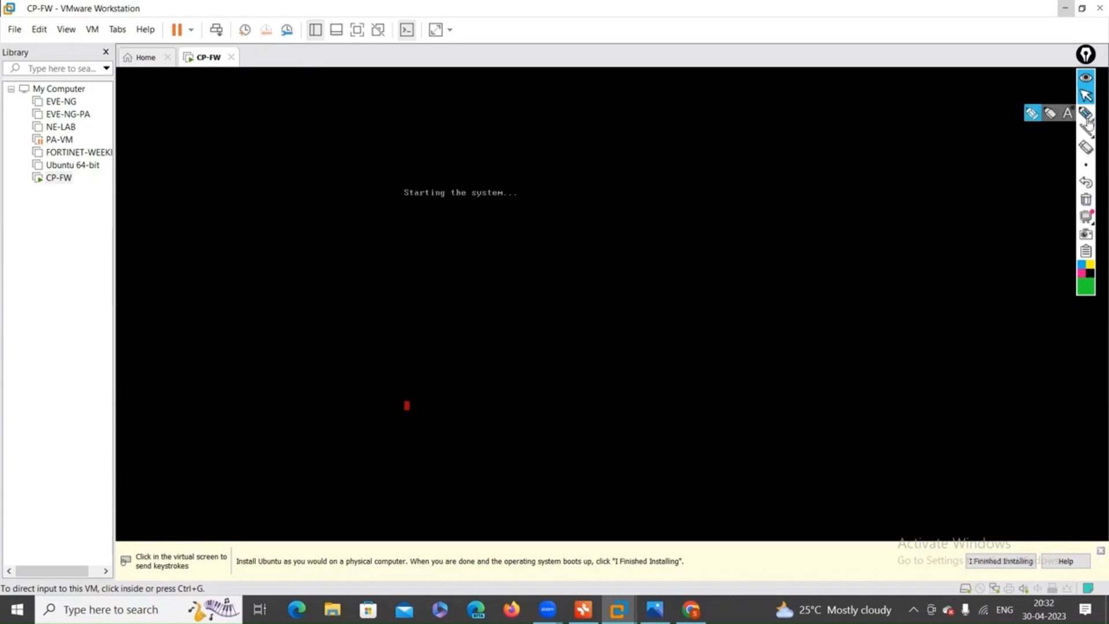
mouse_move(639, 184)
mouse_down()
mouse_move(780, 161)
mouse_move(760, 168)
mouse_move(841, 173)
mouse_move(973, 156)
mouse_move(995, 174)
mouse_move(939, 188)
mouse_up()
mouse_move(912, 139)
mouse_down()
mouse_move(939, 135)
mouse_move(931, 191)
mouse_up()
drag(946, 130, 1003, 182)
mouse_move(879, 103)
mouse_down()
mouse_move(965, 115)
mouse_move(1014, 110)
mouse_move(1017, 88)
mouse_up()
drag(933, 123, 1018, 117)
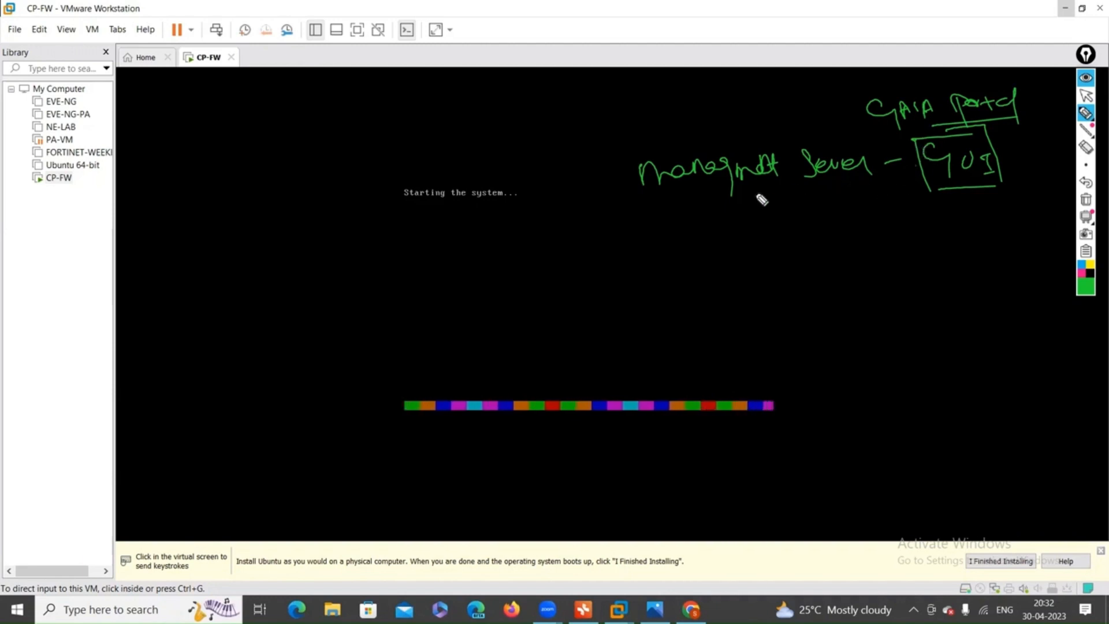
mouse_move(643, 204)
mouse_down()
mouse_move(783, 198)
mouse_move(849, 133)
mouse_move(683, 198)
mouse_up()
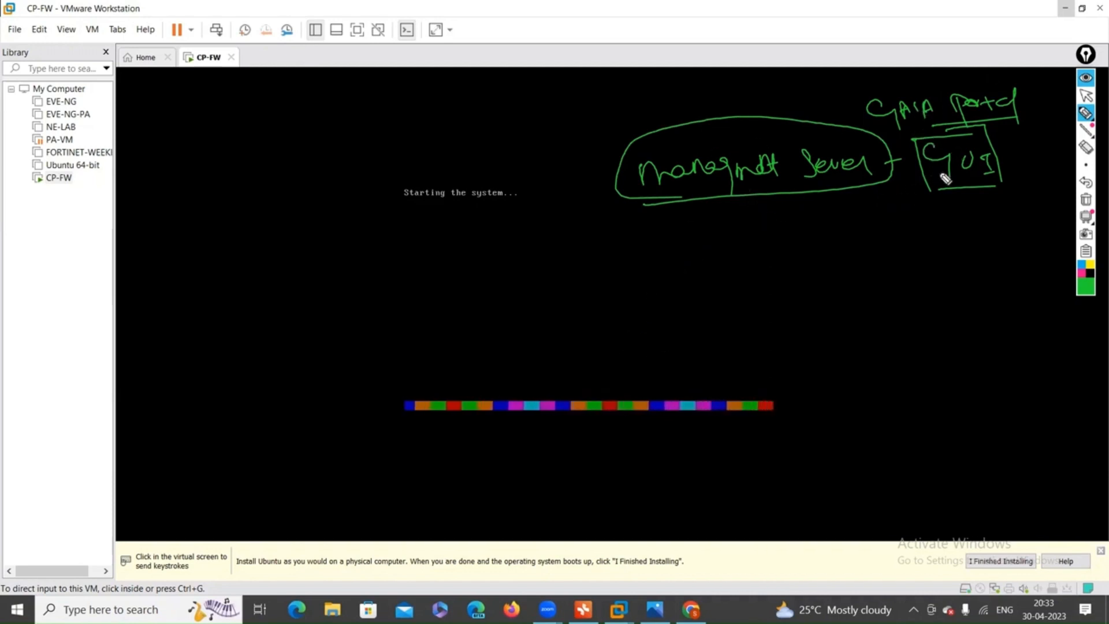
mouse_move(894, 113)
mouse_down()
mouse_move(875, 124)
mouse_move(1010, 79)
mouse_up()
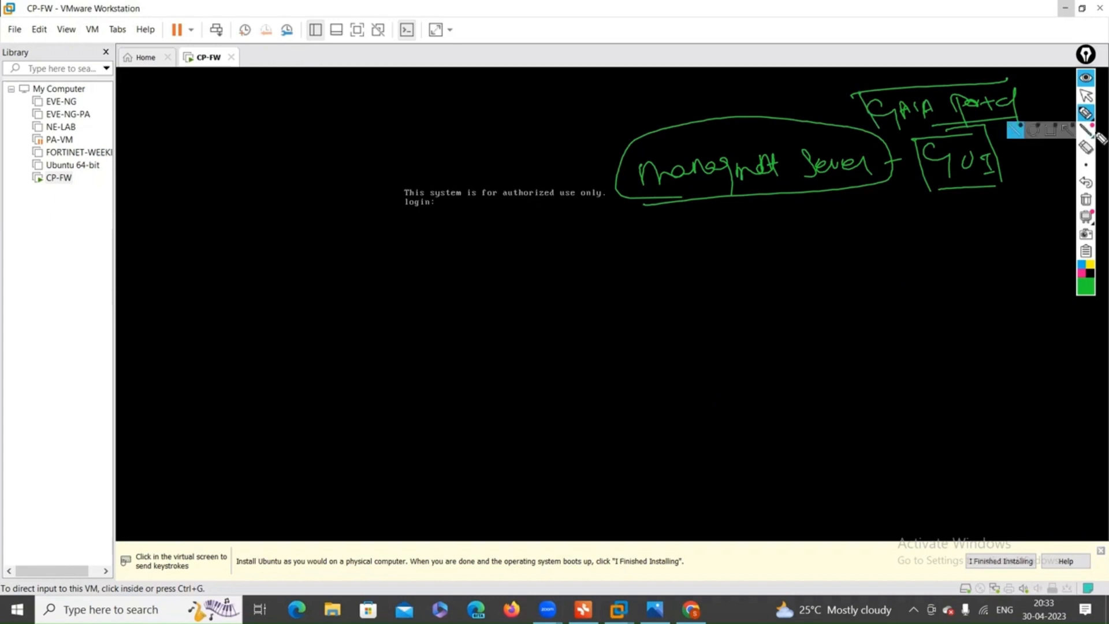
click(1085, 201)
click(1086, 95)
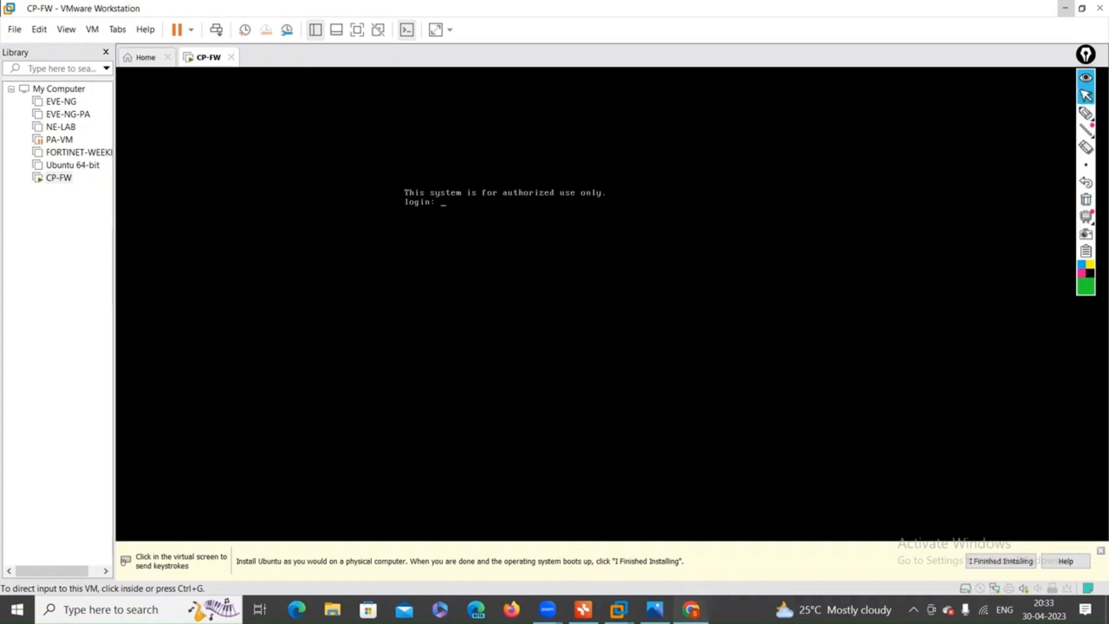
Minimize VMware and log in to the Gaia Portal with the admin username and password.
click(1065, 8)
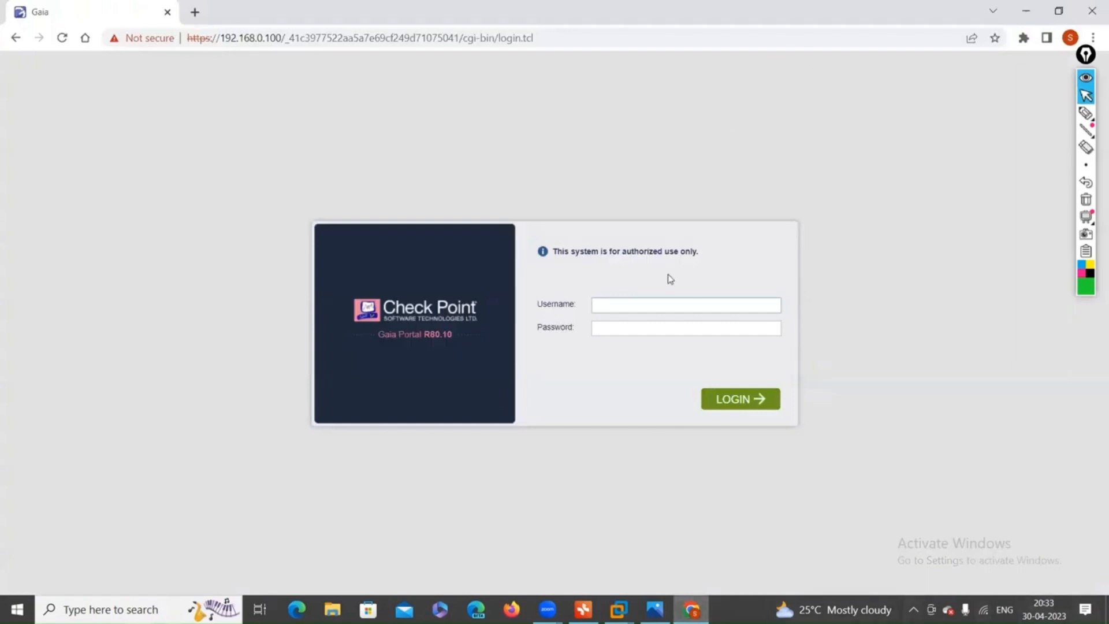
click(632, 298)
text(admin)
key(Tab)
key(Return)
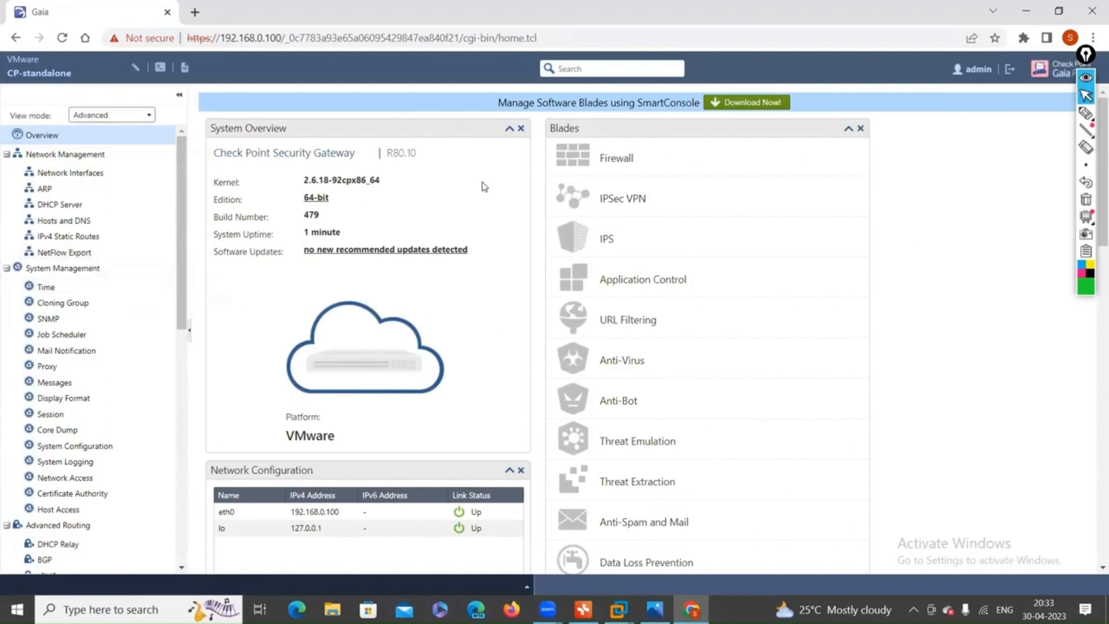
Dismiss the Try me! tip, highlight the Manage Software Blades banner, and download the SmartConsole installer.
scroll(446, 252, down, 6)
scroll(445, 252, down, 5)
scroll(449, 268, up, 10)
scroll(448, 267, up, 2)
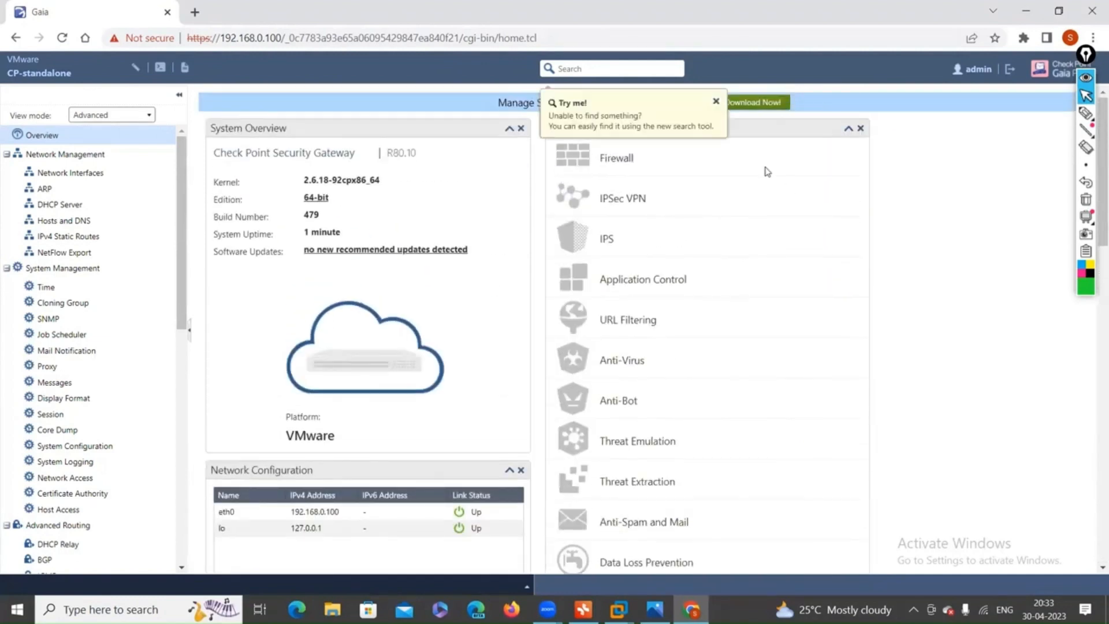
click(716, 102)
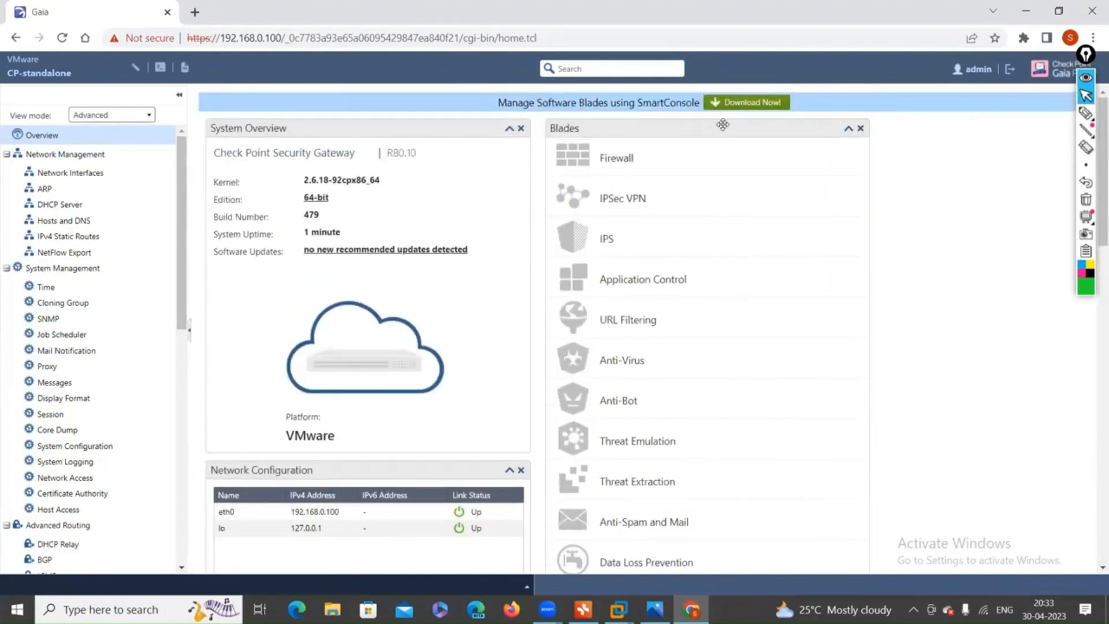
drag(508, 106, 701, 105)
drag(496, 103, 664, 107)
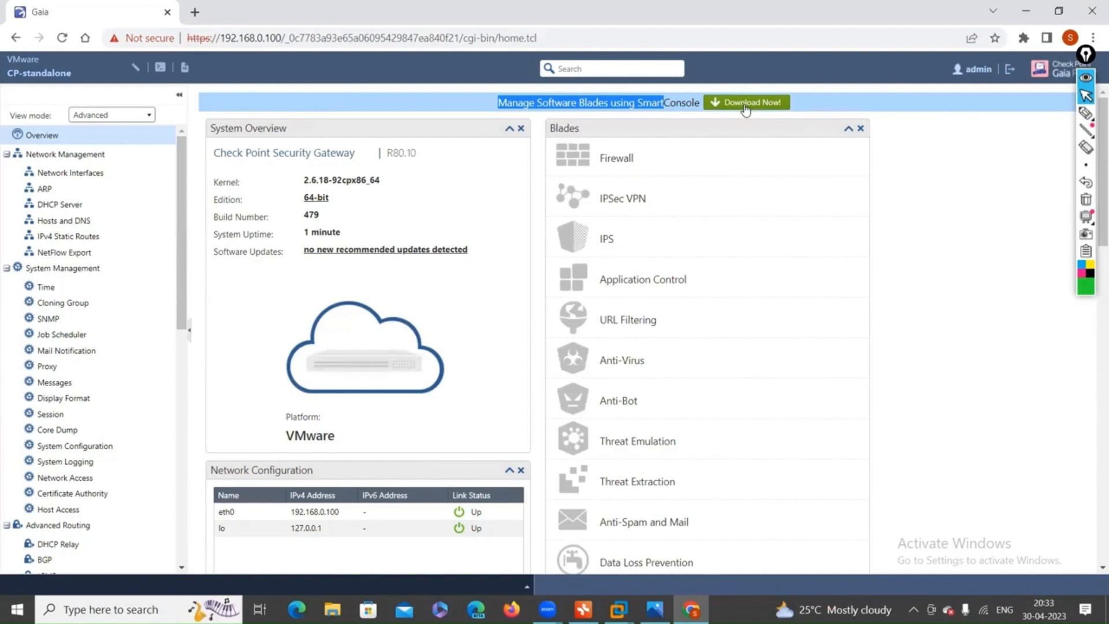
click(745, 107)
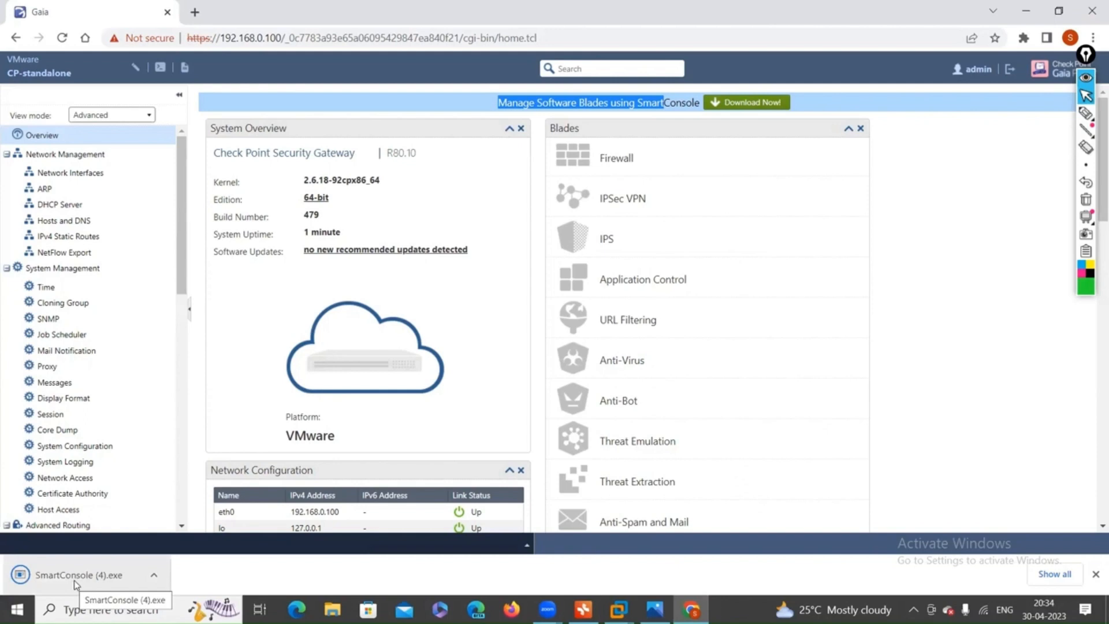
Locate the downloaded SmartConsole (4).exe in its folder through the download's Show in folder option.
click(75, 581)
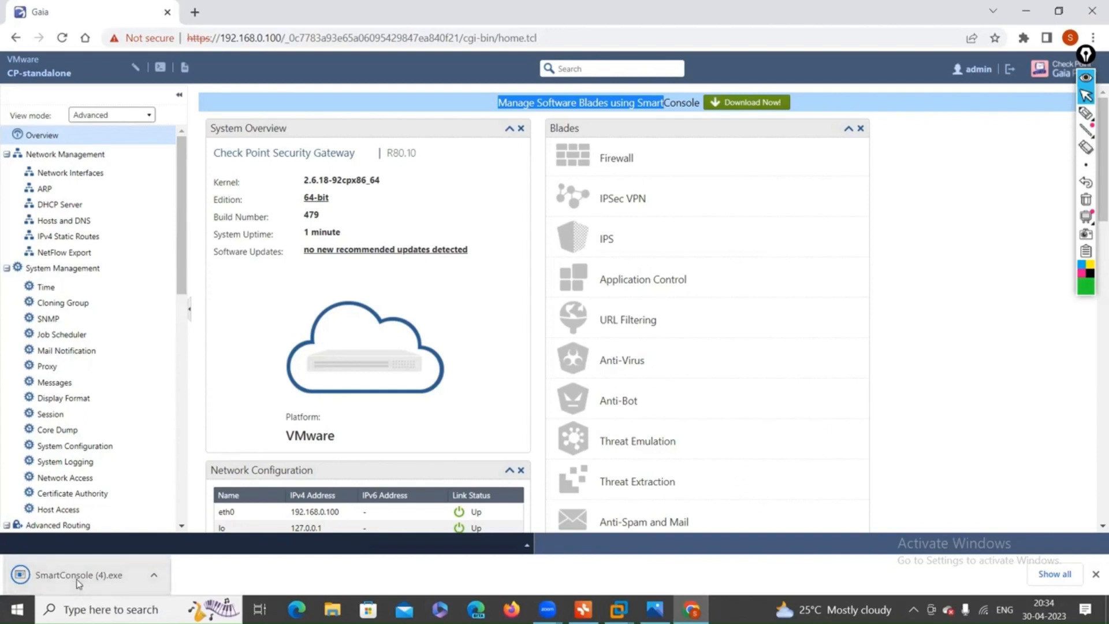
click(88, 578)
click(150, 579)
click(179, 528)
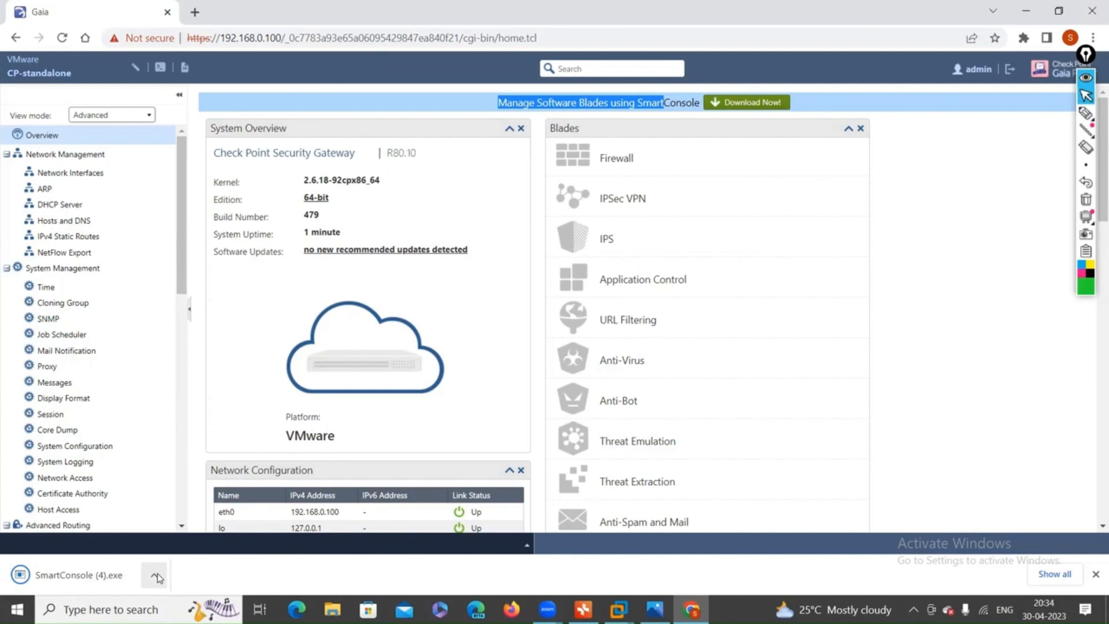
click(156, 574)
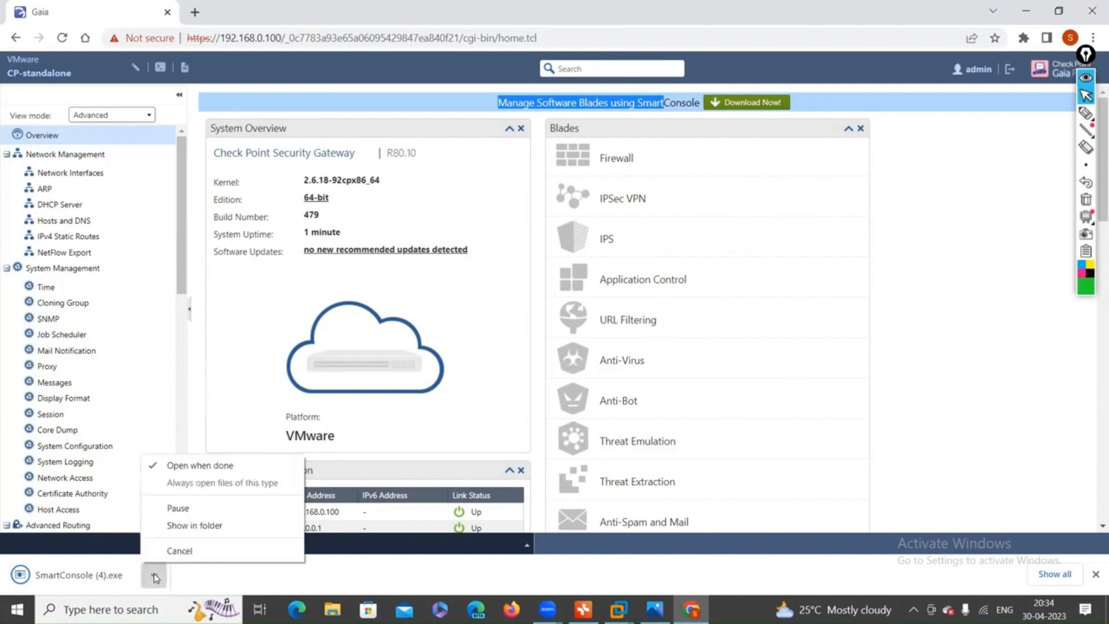
click(186, 526)
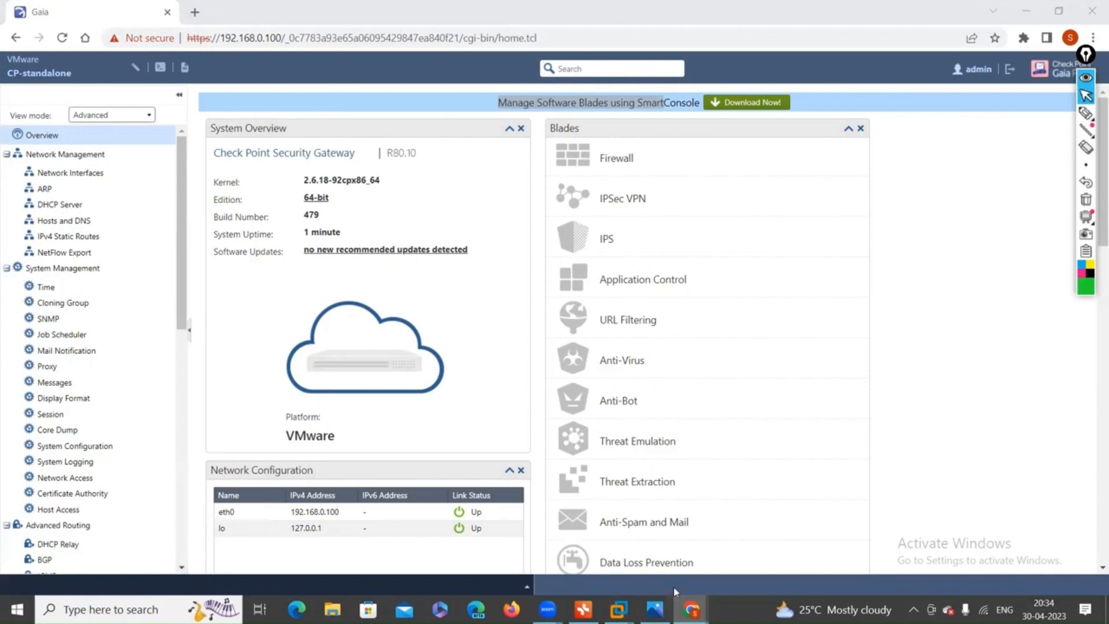
Run the installer and dismiss its message that R80.10 is already installed.
click(692, 609)
mouse_move(689, 594)
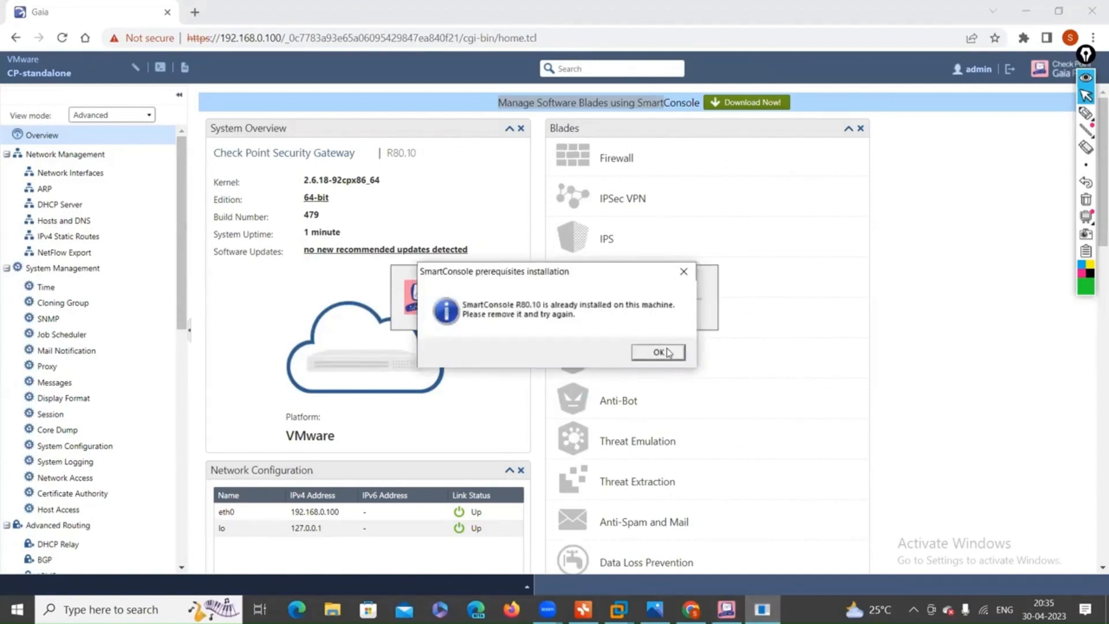
click(667, 357)
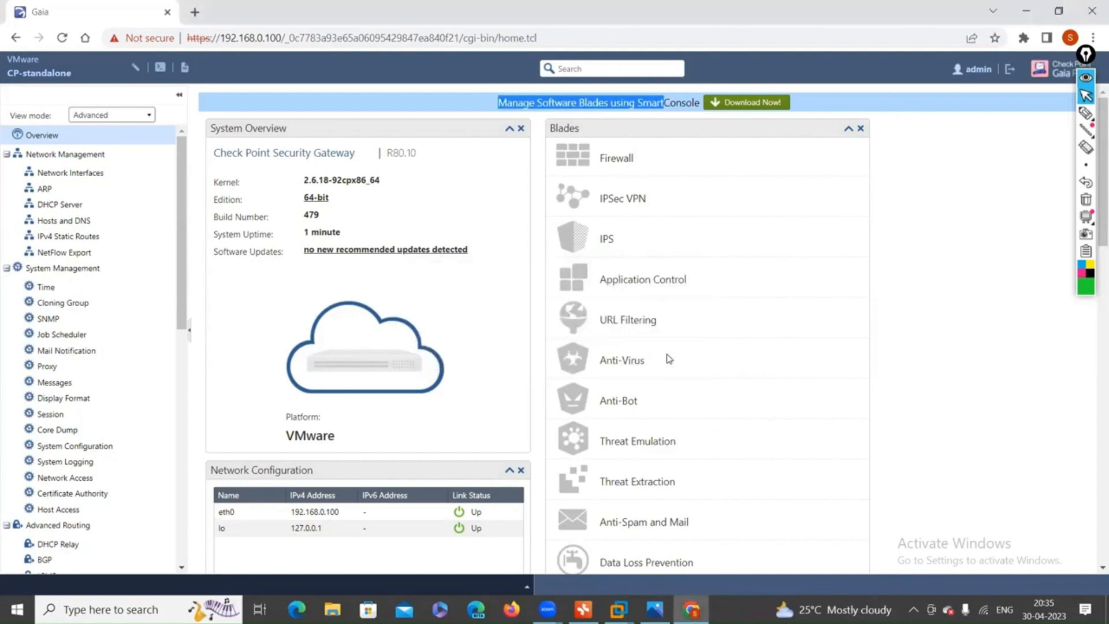
Minimize VMware, scroll the Dissertation map up to its checkpoint root, and minimize XMind.
click(1024, 11)
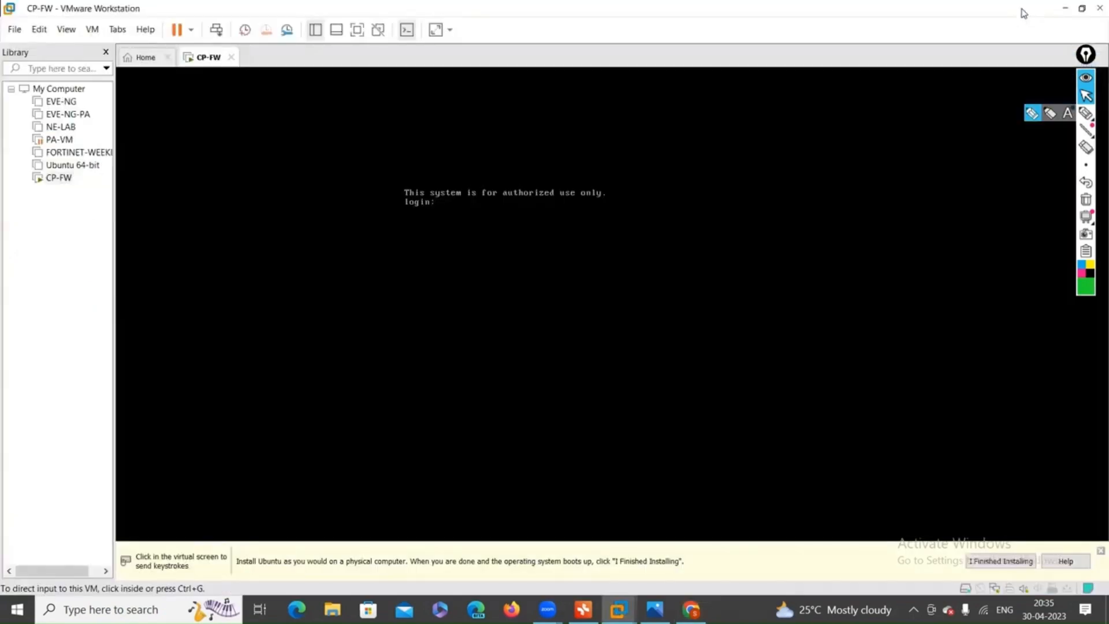
click(1065, 8)
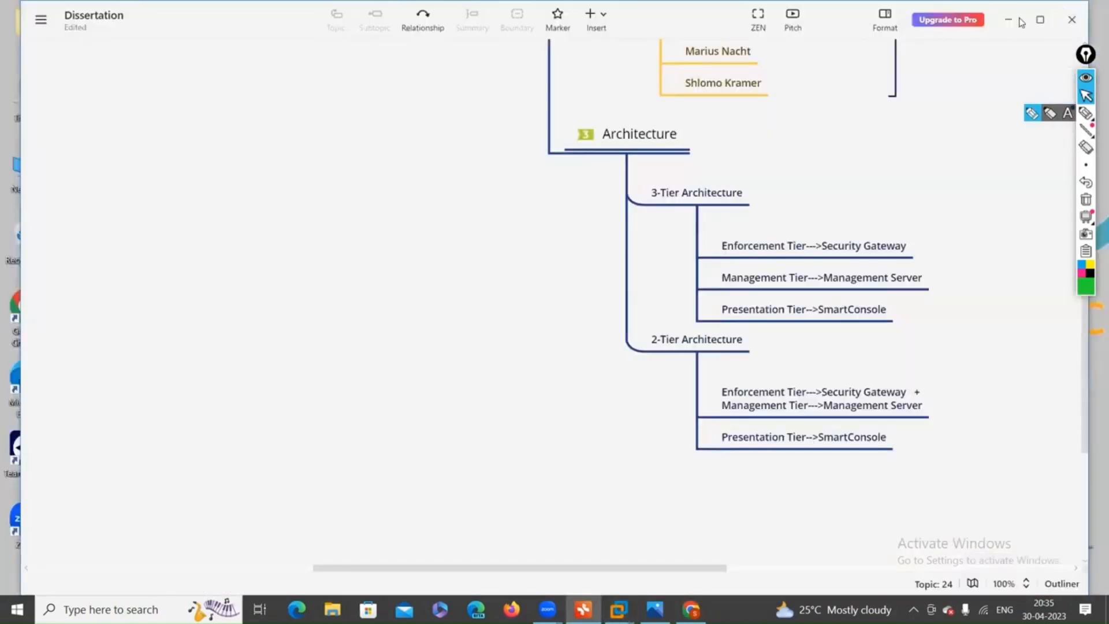
scroll(817, 211, up, 6)
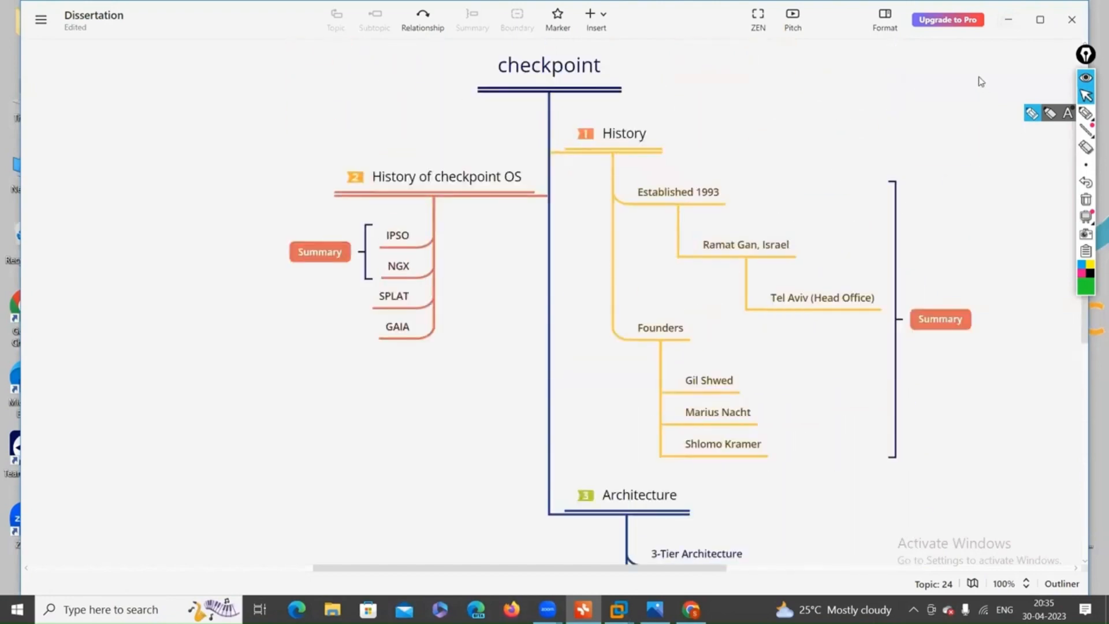
click(1008, 20)
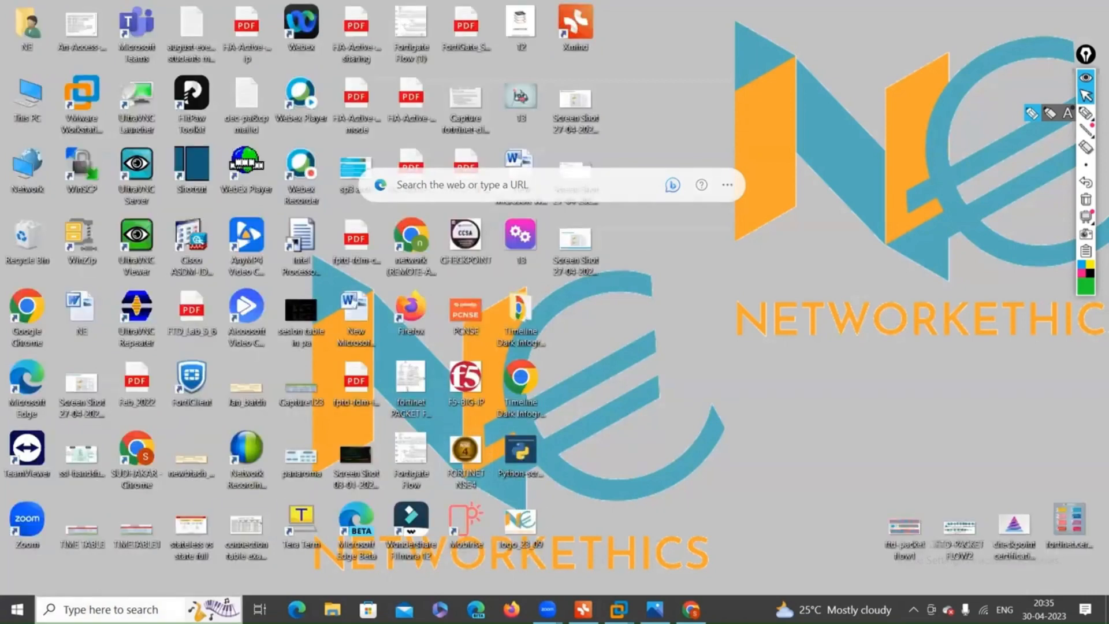
Search 'sm' in Windows search and launch SmartConsole R80.10 from Best match.
click(116, 610)
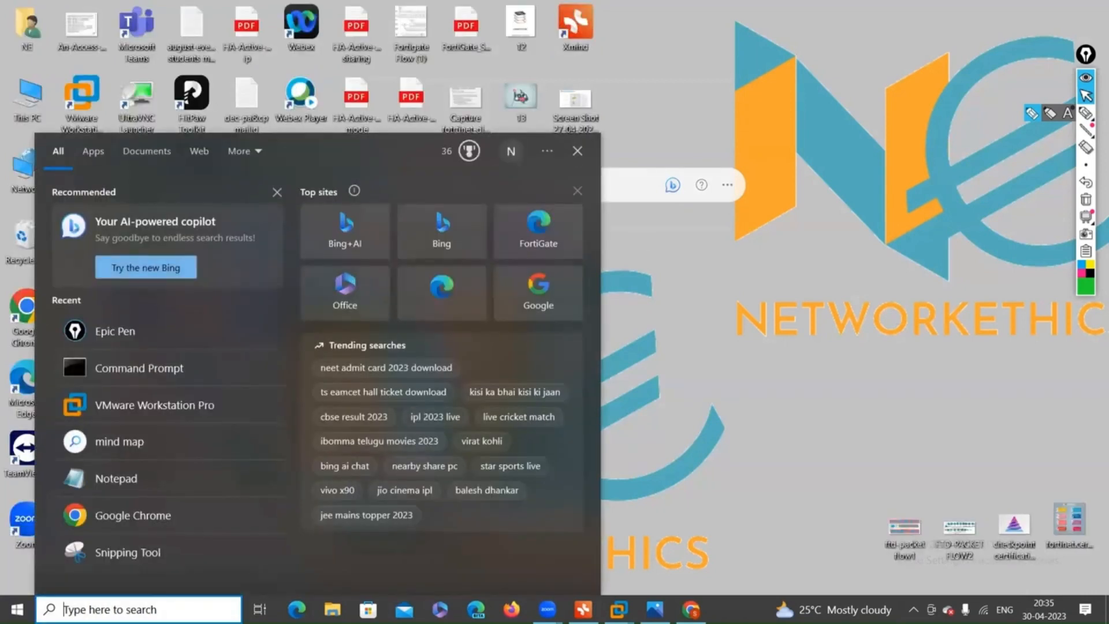
text(s)
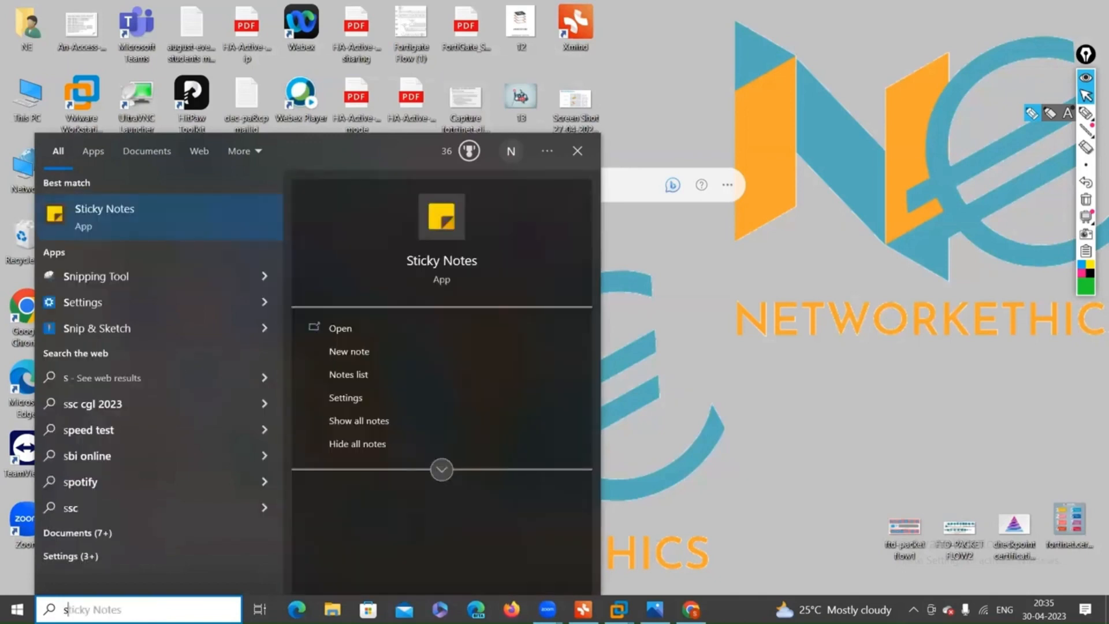
text(m)
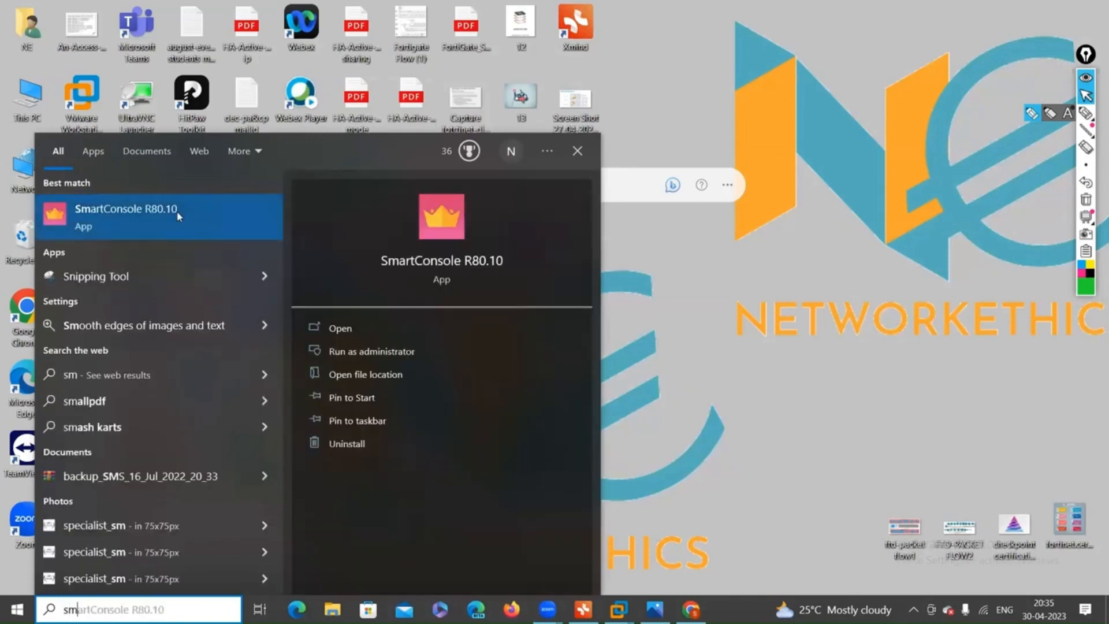
click(179, 216)
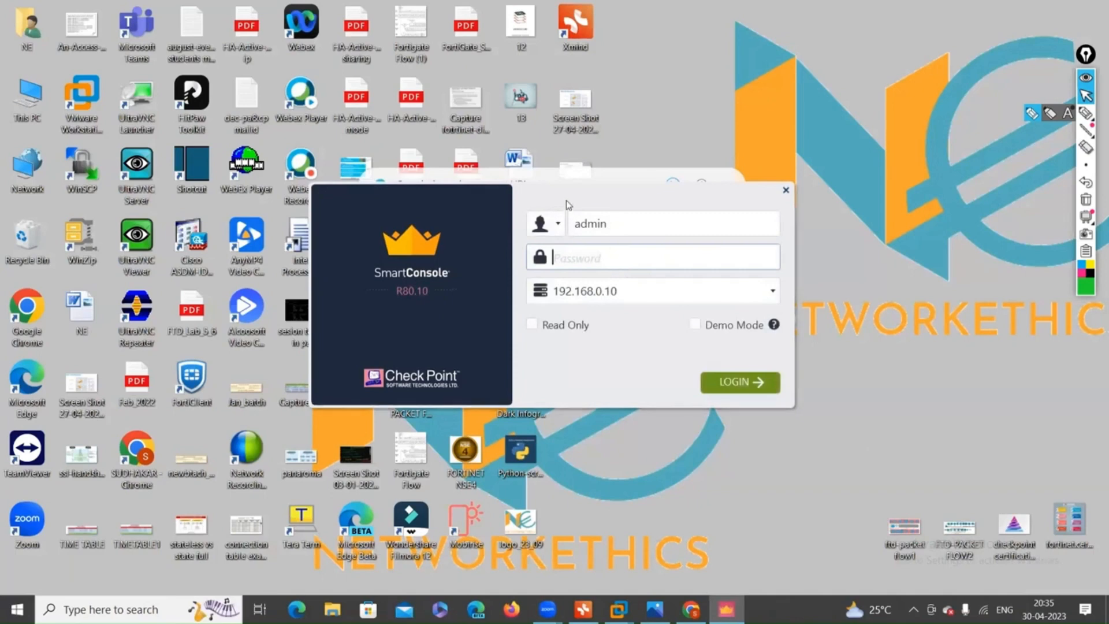
Reposition the SmartConsole login window and enter the admin password for server 192.168.0.10.
drag(575, 204, 734, 180)
click(739, 183)
click(734, 180)
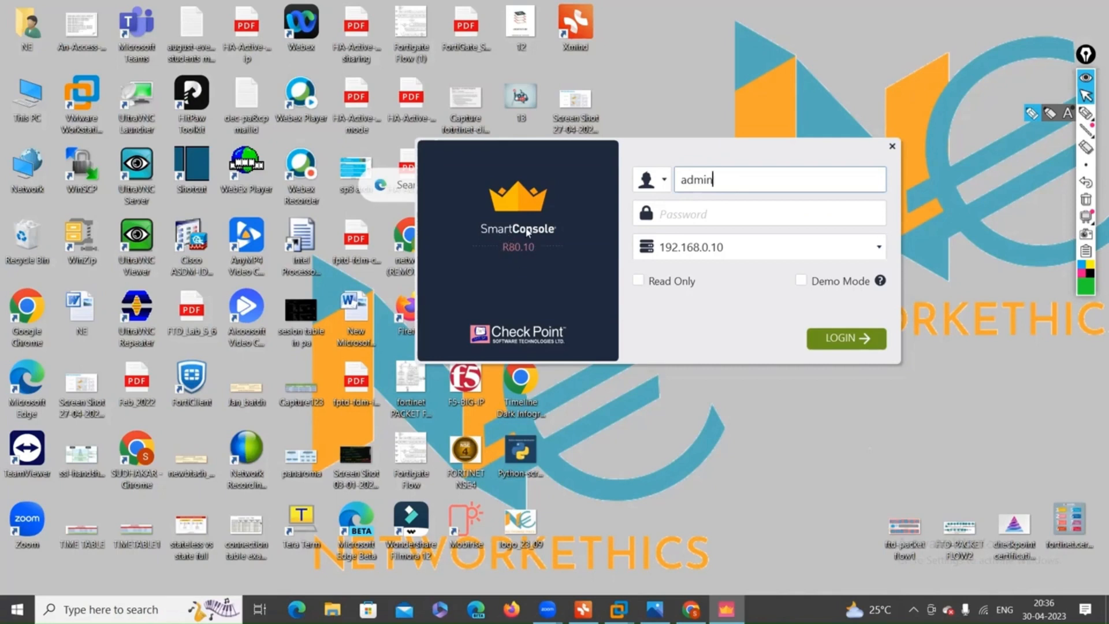
drag(527, 232, 572, 224)
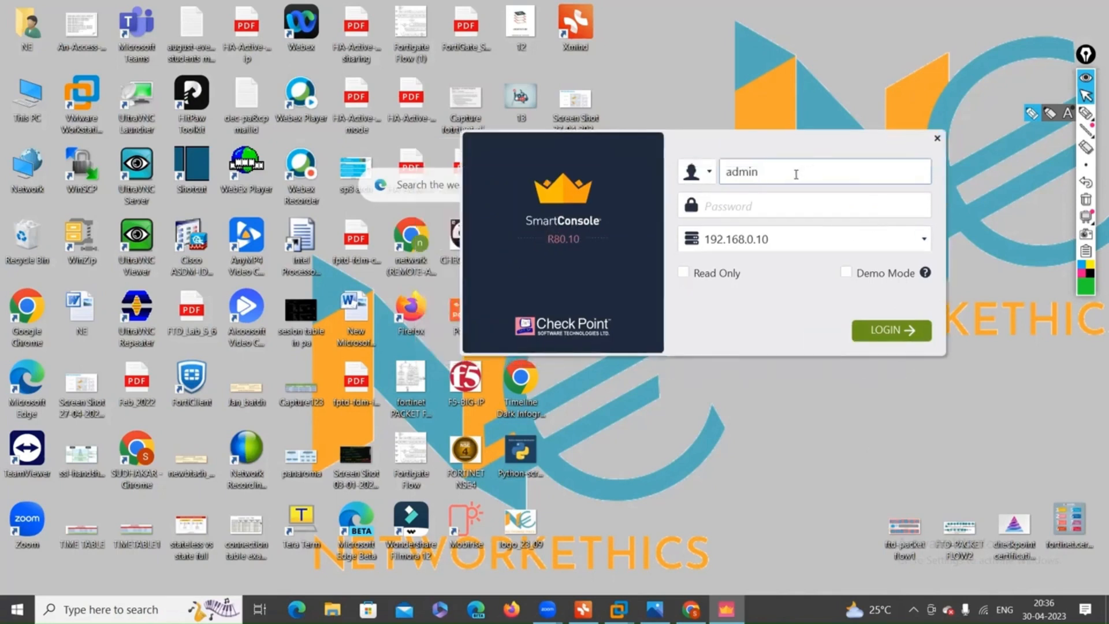
click(770, 208)
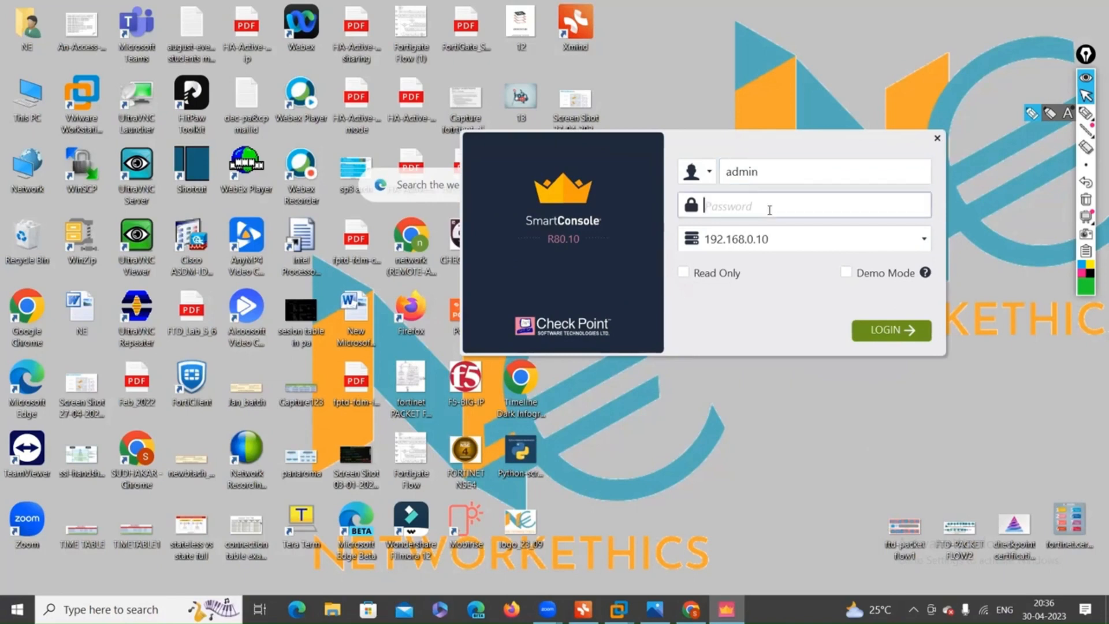
text(vpn123)
text(••)
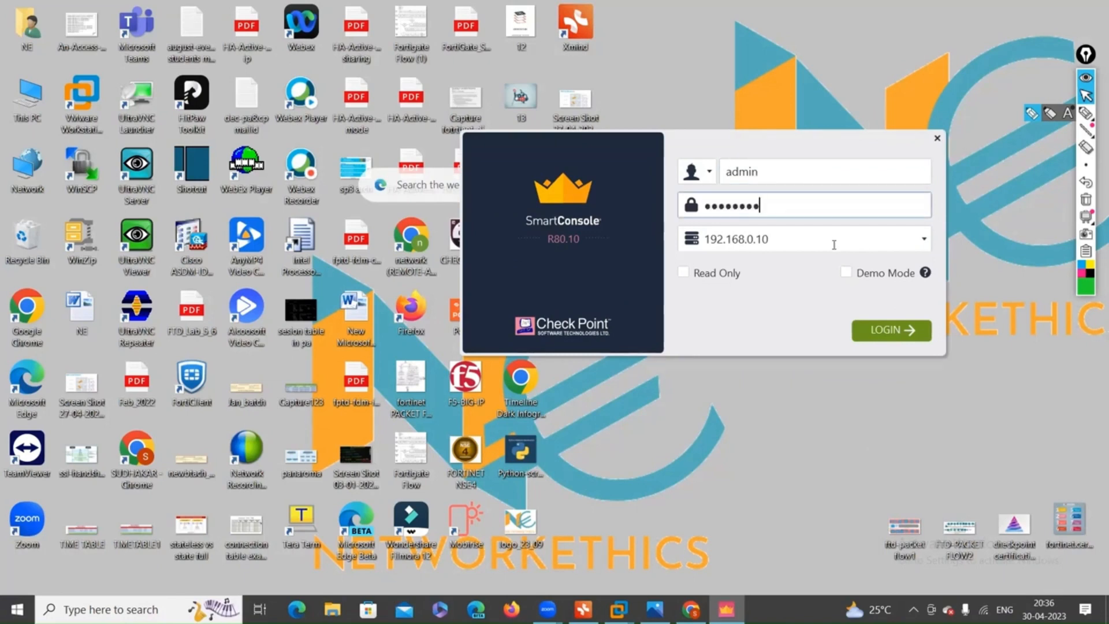
click(823, 246)
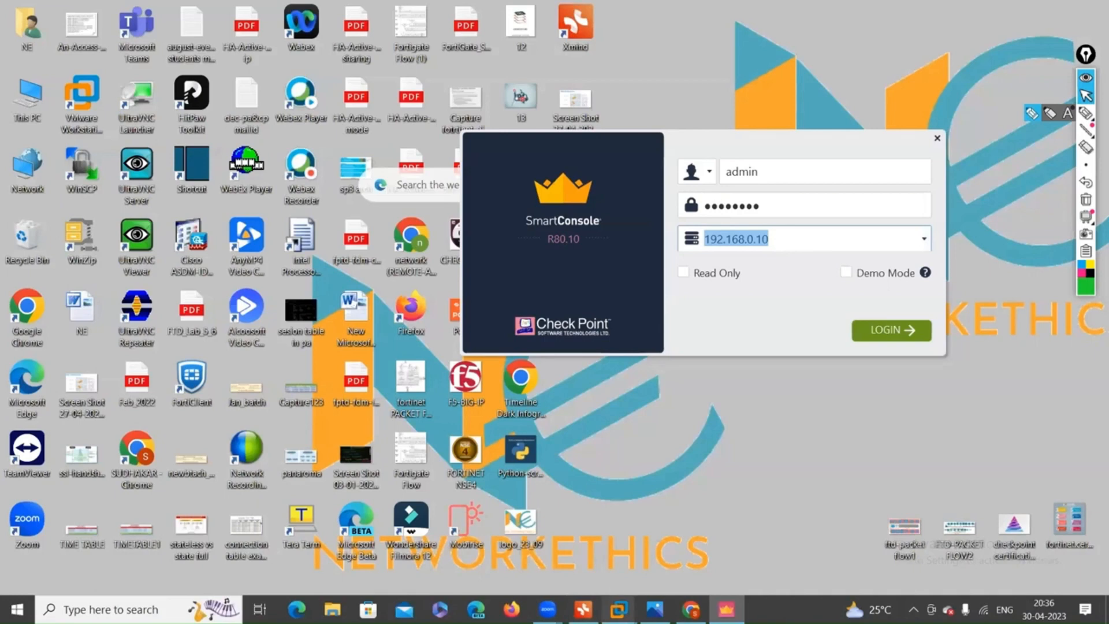
Switch to the CP-FW virtual machine console from VMware's taskbar preview.
mouse_move(618, 609)
click(664, 534)
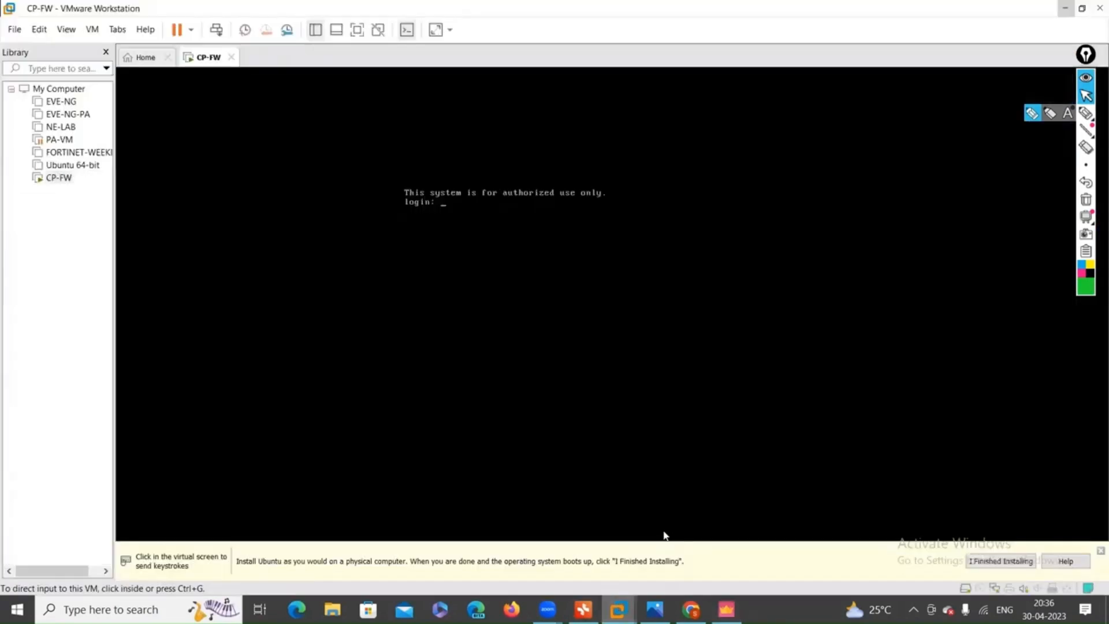
Log into the CP-FW console as admin and begin entering a show command.
click(531, 250)
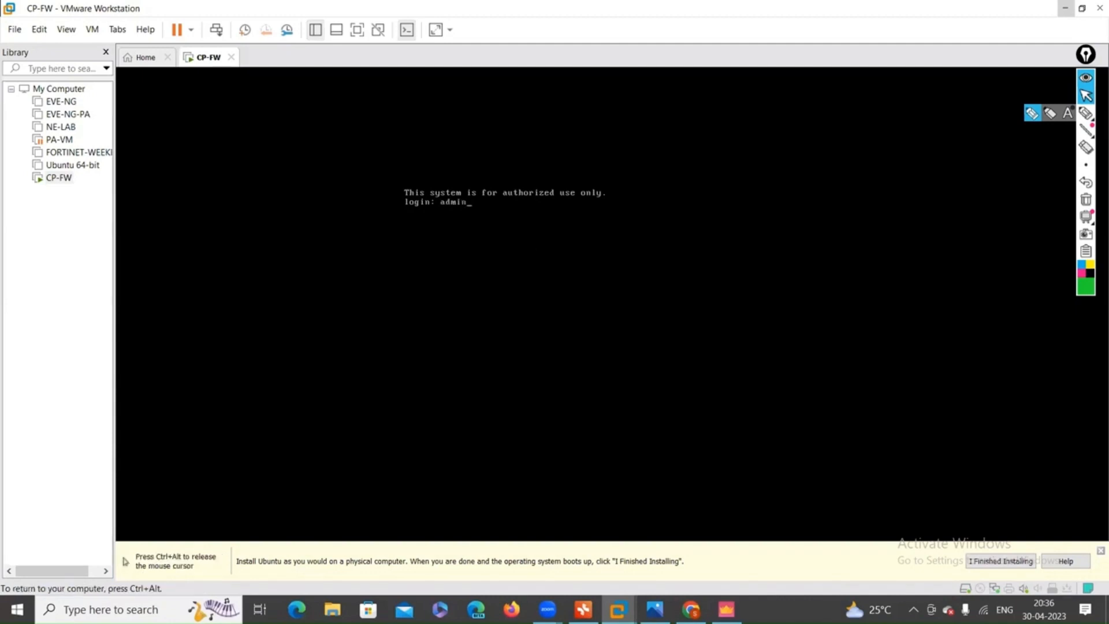
key(Return)
key(Return)
text(sh)
key(Tab)
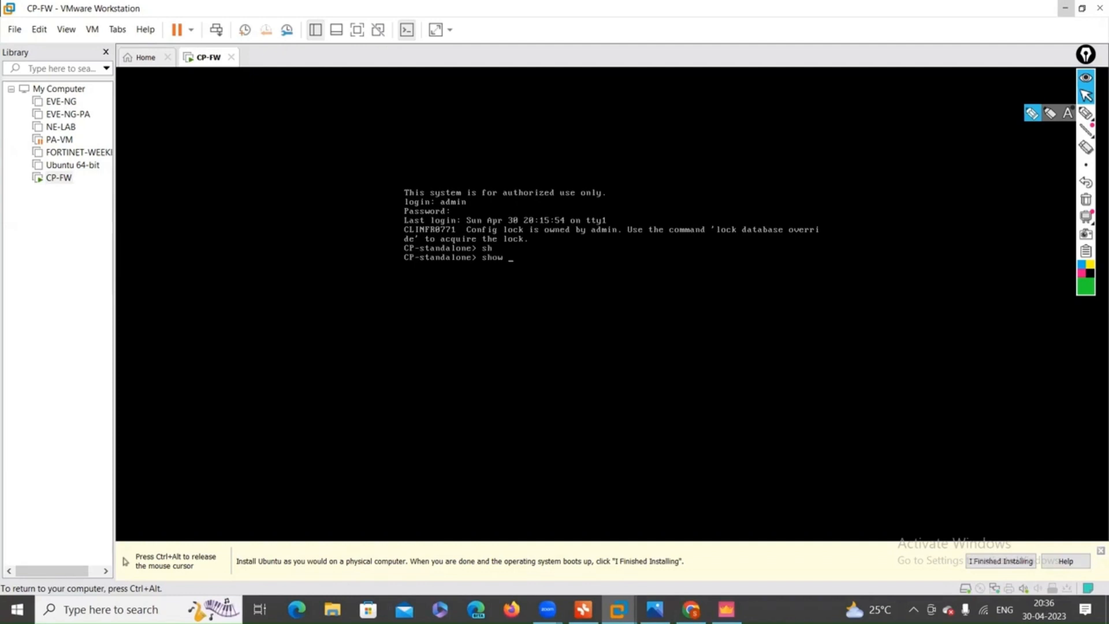
text(e)
key(Tab)
key(BackSpace)
key(BackSpace)
key(BackSpace)
key(BackSpace)
key(BackSpace)
key(BackSpace)
key(BackSpace)
key(BackSpace)
key(BackSpace)
key(BackSpace)
Run 'show interface eth0' to confirm 192.168.0.100/24, then minimize the VMware window.
text(h)
key(Tab)
text(in)
key(Tab)
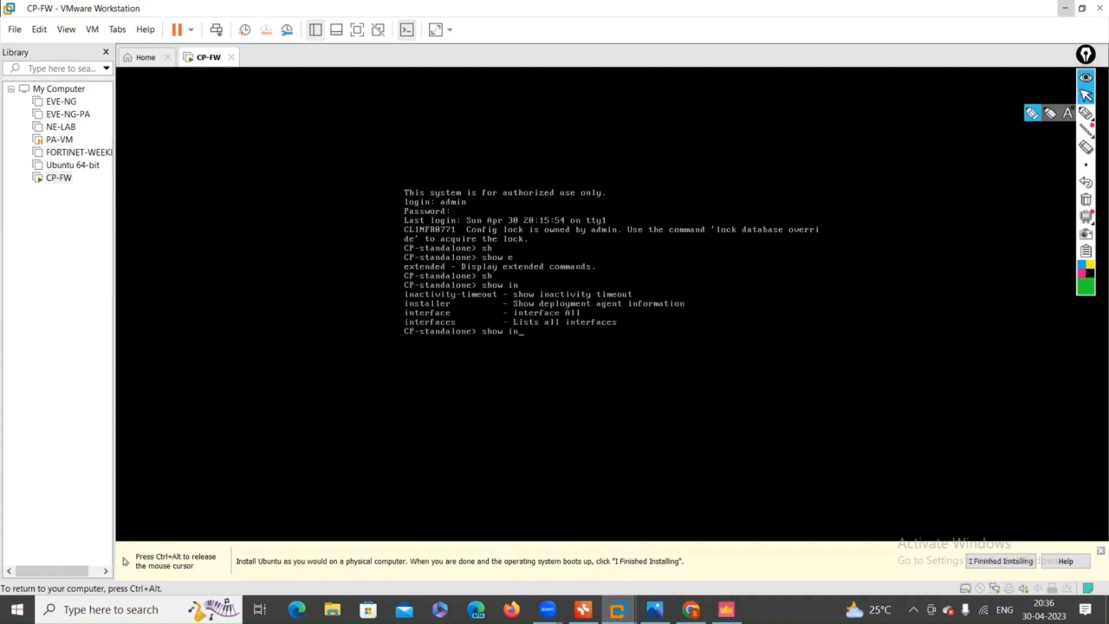
text(t)
key(Tab)
text(e)
key(Tab)
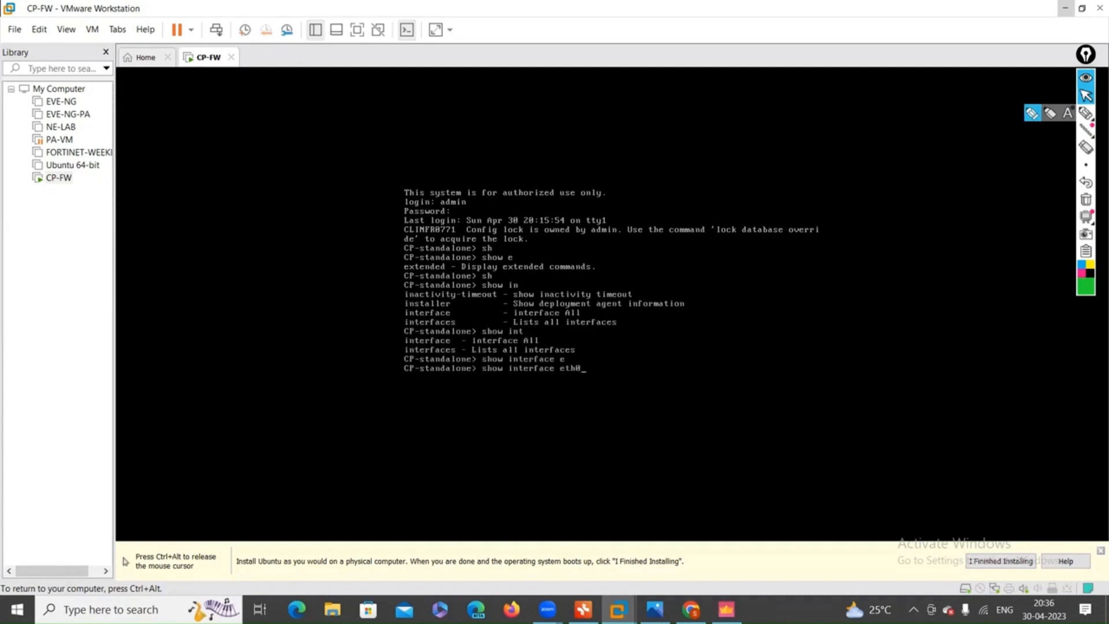
key(Return)
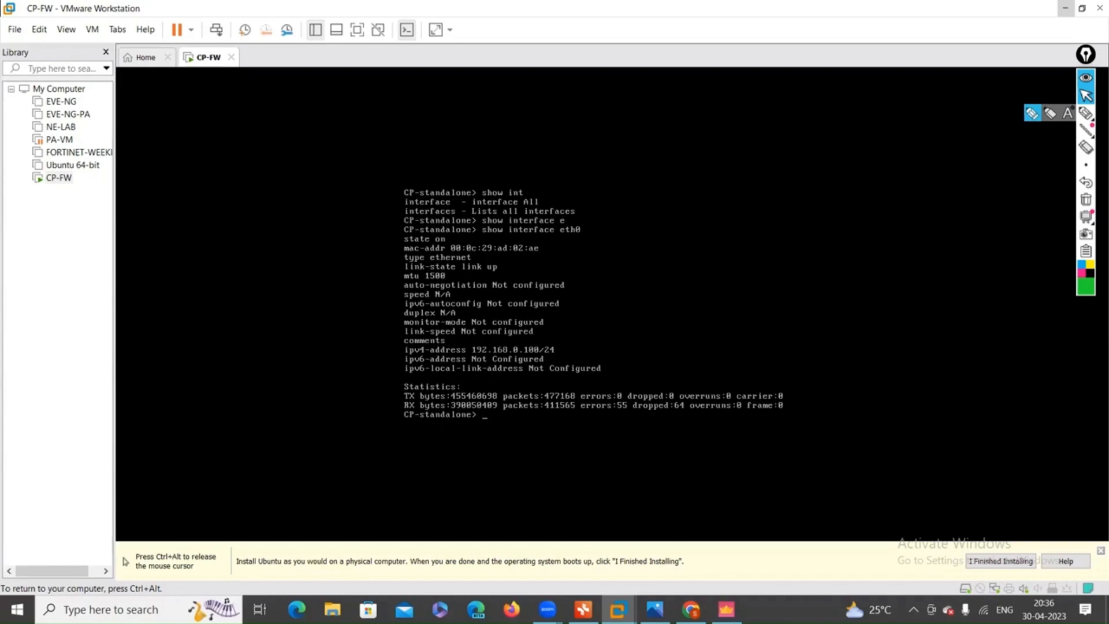
key(ctrl+alt)
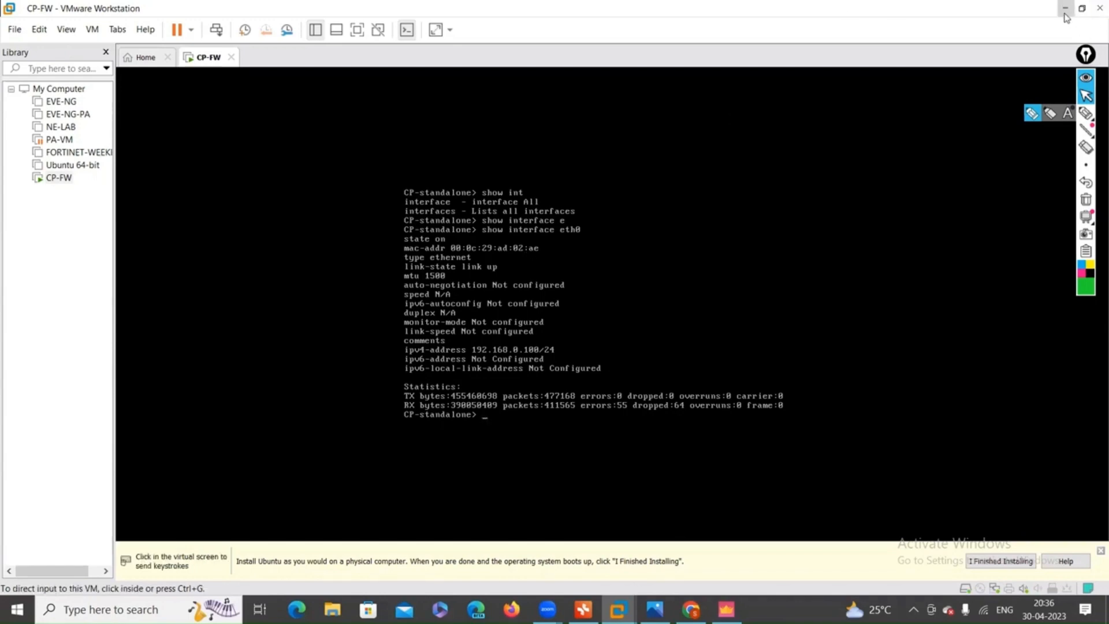
click(1065, 8)
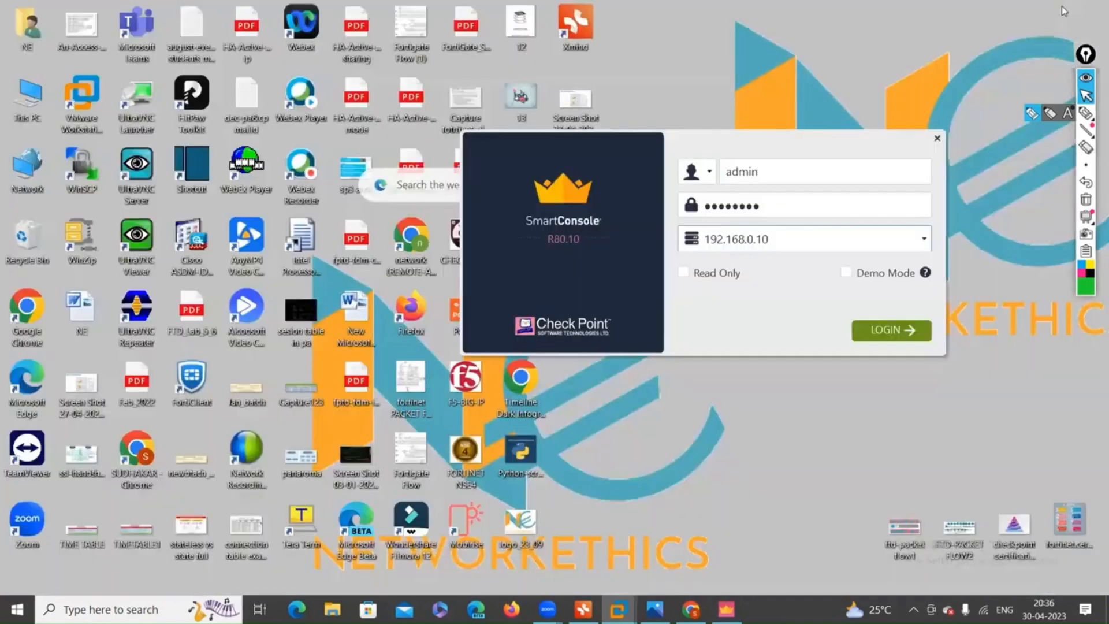
Correct the server address to 192.168.0.100, log in, and accept the server fingerprint.
click(812, 238)
text(0)
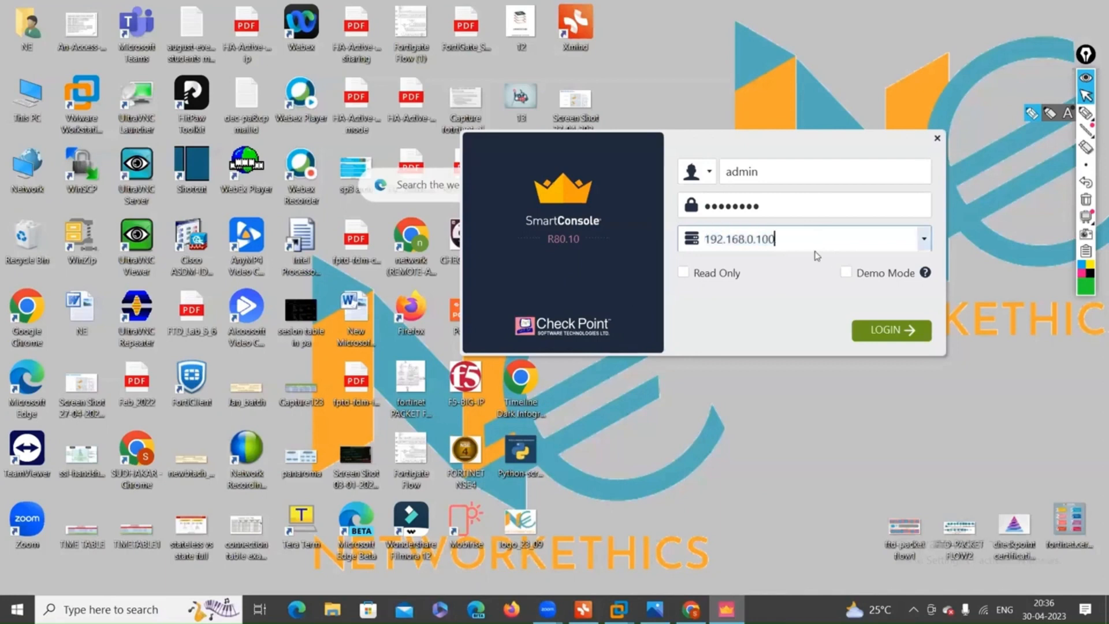
click(878, 339)
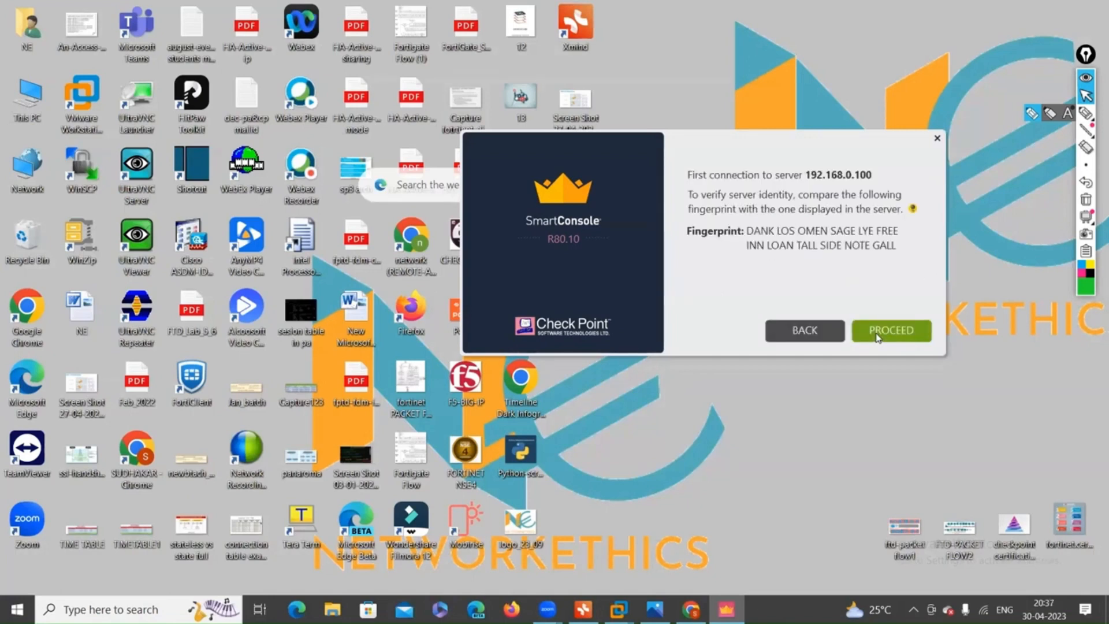
click(878, 338)
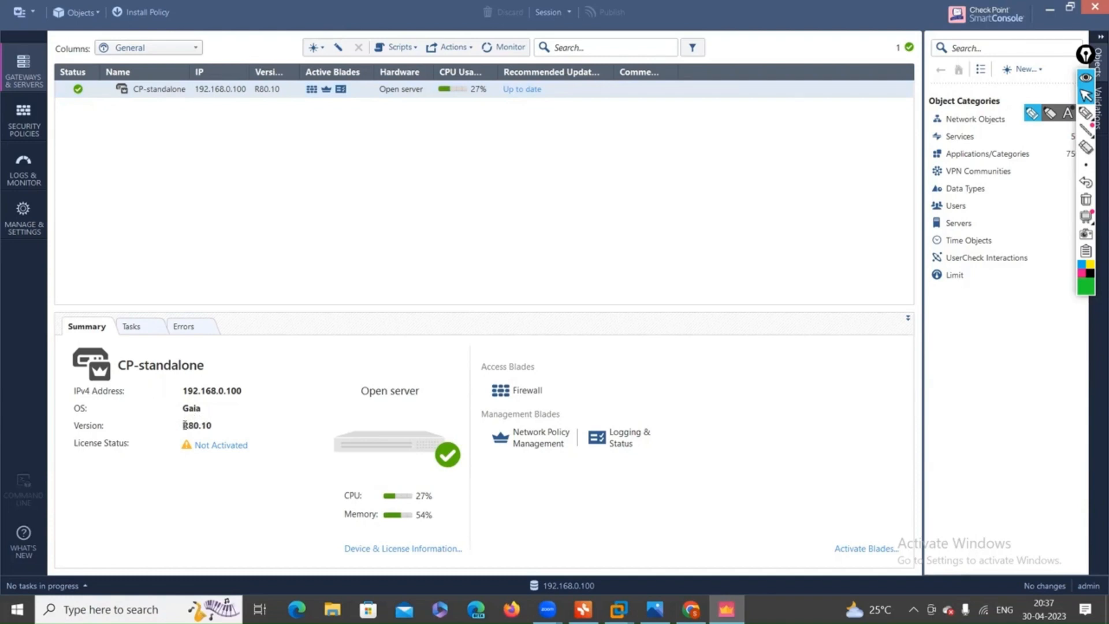
Highlight the R80.10 version value in the CP-standalone summary panel, then clear it.
drag(183, 425, 247, 424)
click(582, 443)
click(37, 120)
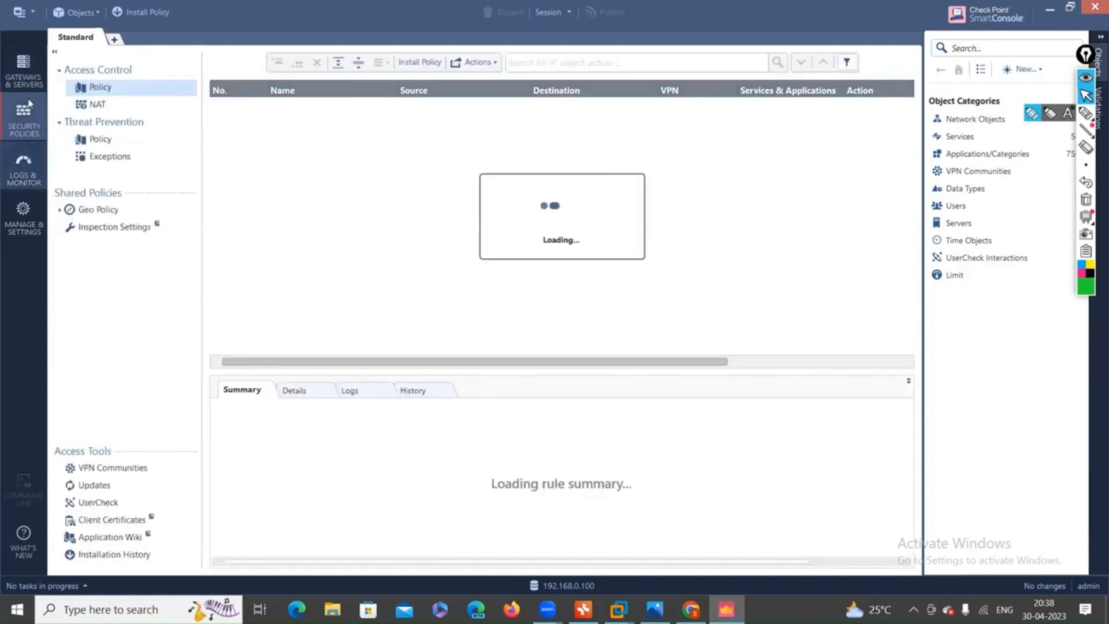
click(23, 70)
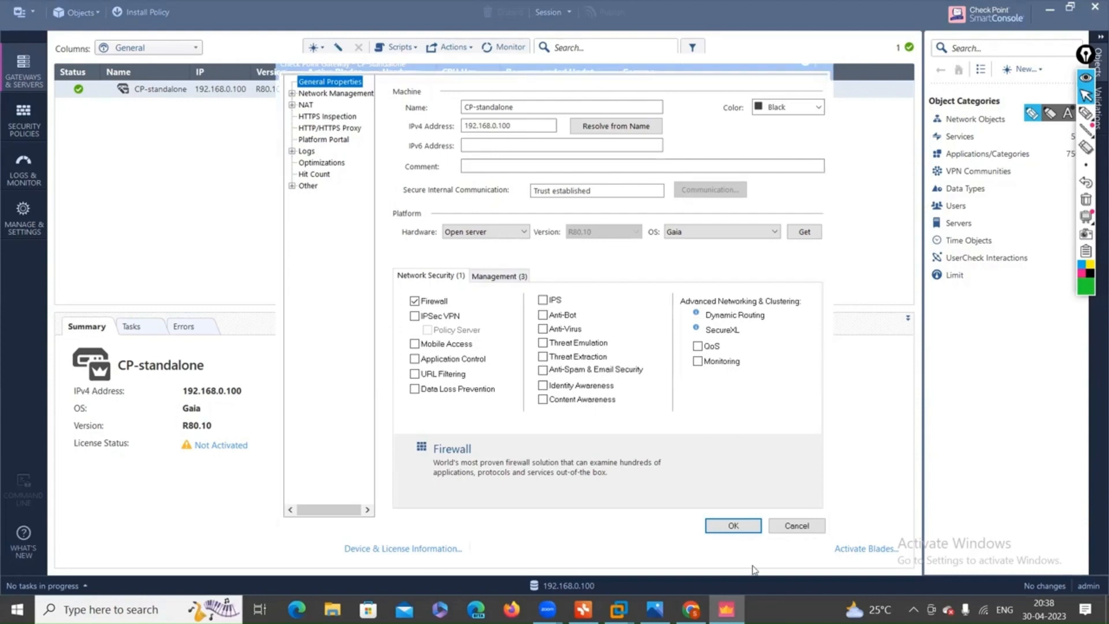
click(815, 528)
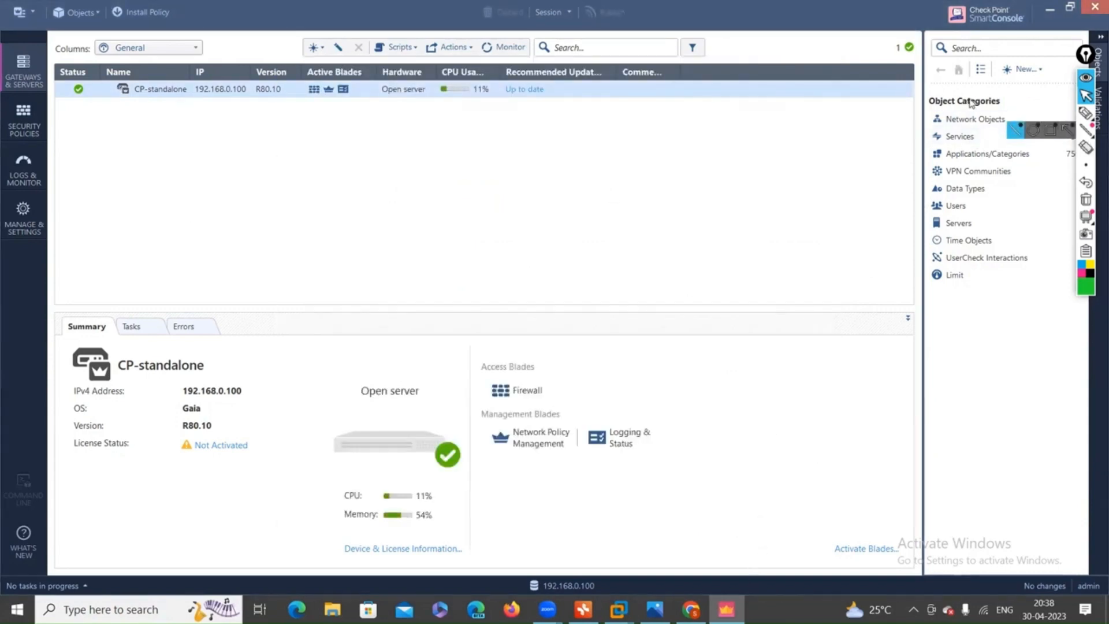
click(1020, 70)
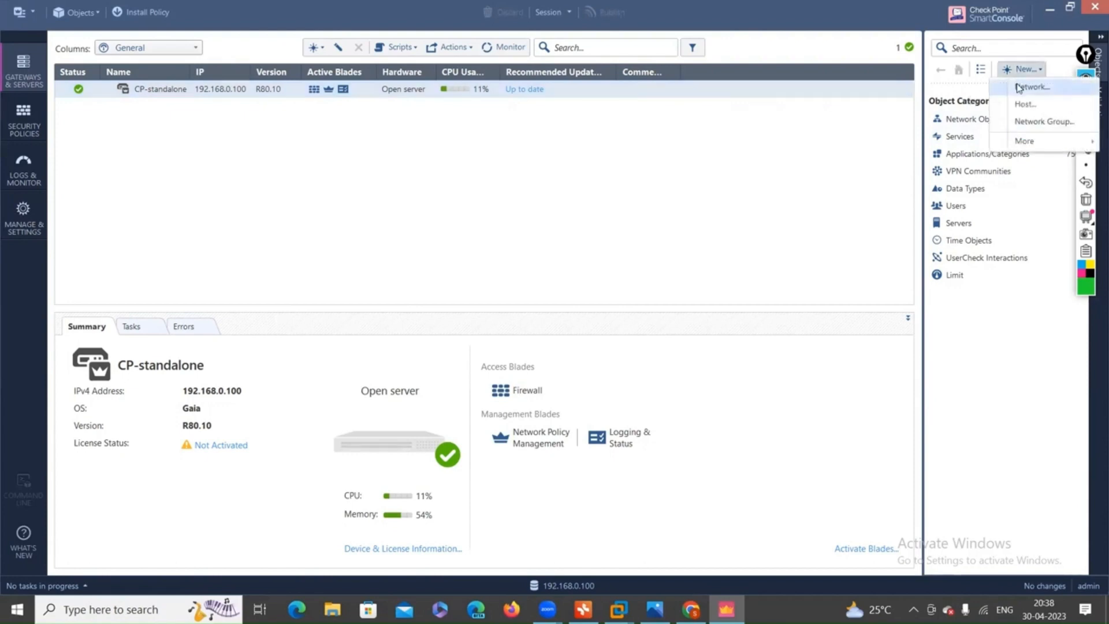
click(1018, 87)
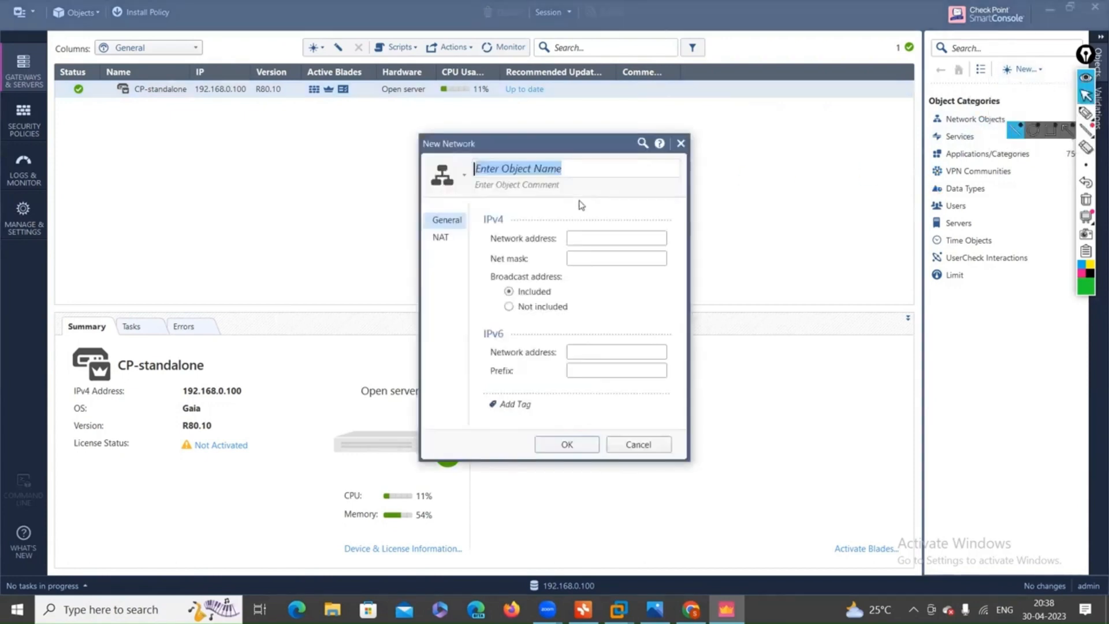
click(637, 444)
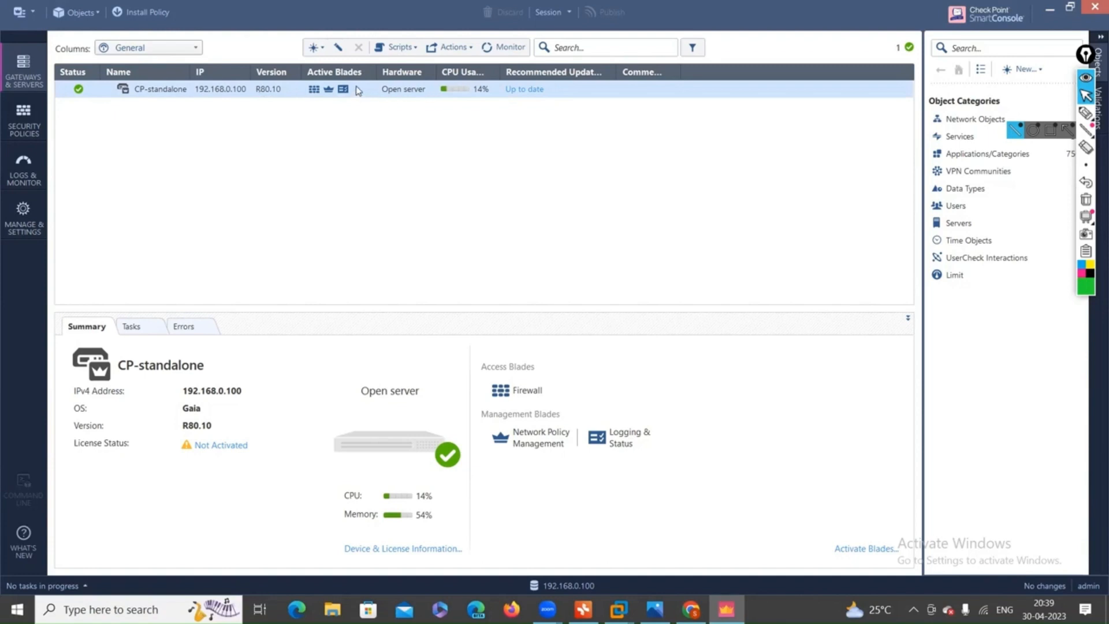
Widen the Active Blades and Version columns, then annotate the CP-standalone gateway row on screen.
drag(378, 72, 437, 71)
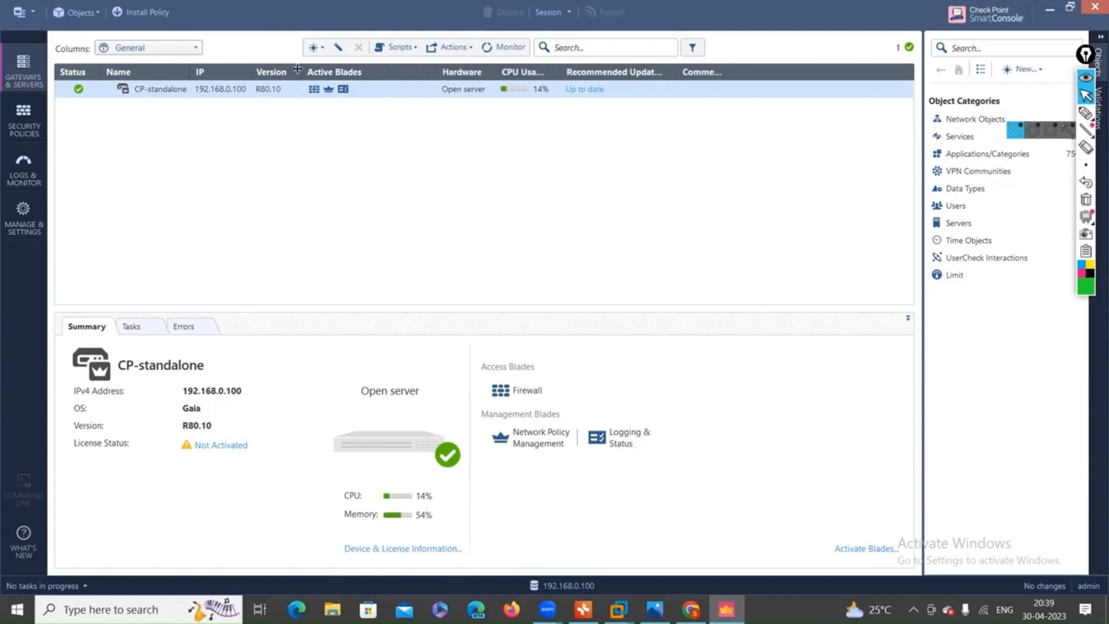
drag(297, 69, 333, 69)
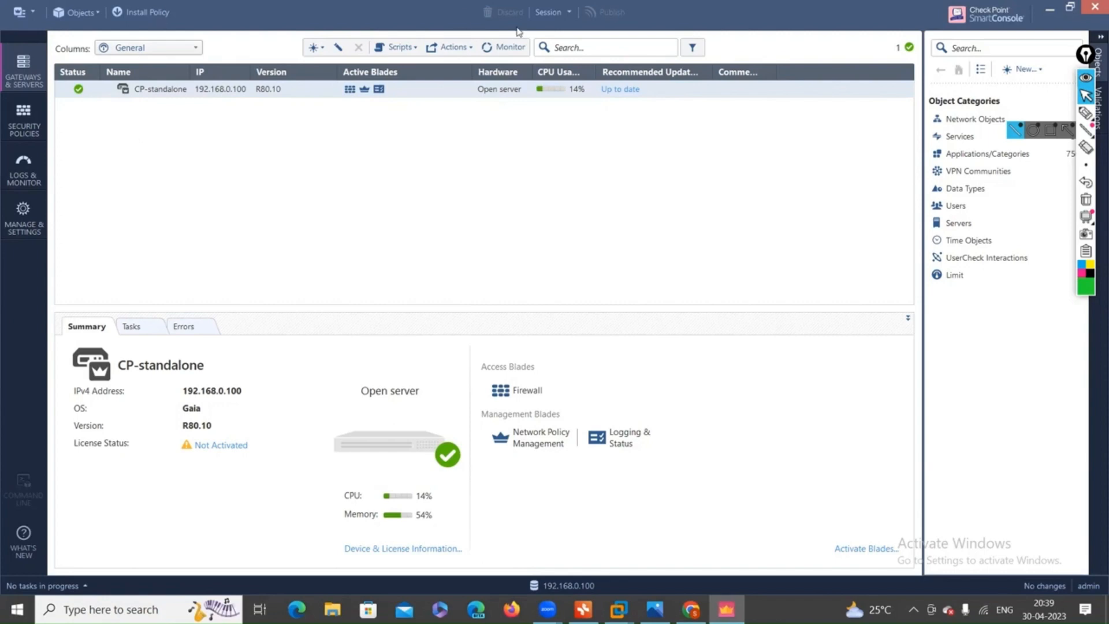
click(1086, 113)
mouse_move(146, 112)
mouse_down()
mouse_move(198, 89)
mouse_move(162, 117)
mouse_move(178, 122)
mouse_up()
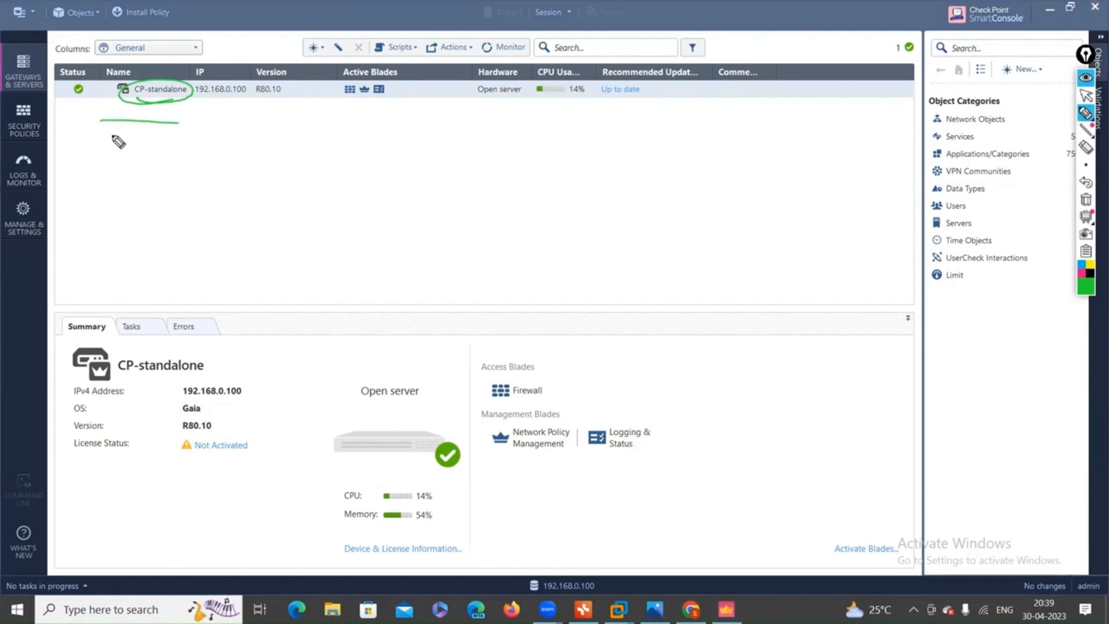
drag(102, 136, 162, 136)
mouse_move(100, 158)
mouse_down()
mouse_move(140, 158)
mouse_move(153, 229)
mouse_up()
drag(124, 242, 164, 232)
mouse_move(95, 124)
mouse_down()
mouse_move(64, 113)
mouse_move(76, 109)
mouse_move(77, 125)
mouse_up()
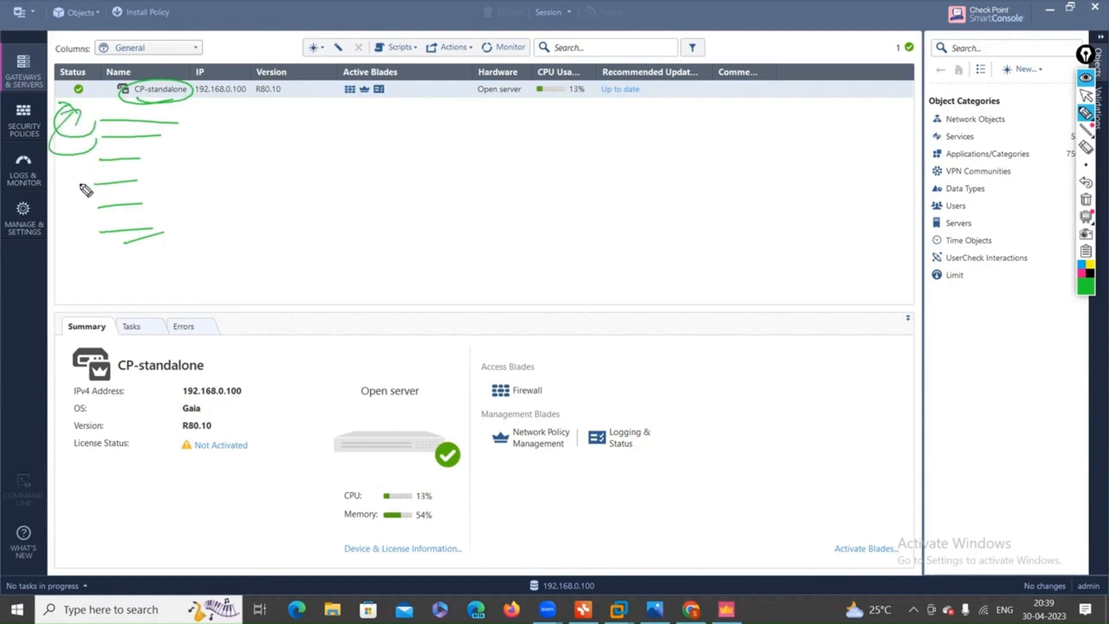
click(1086, 199)
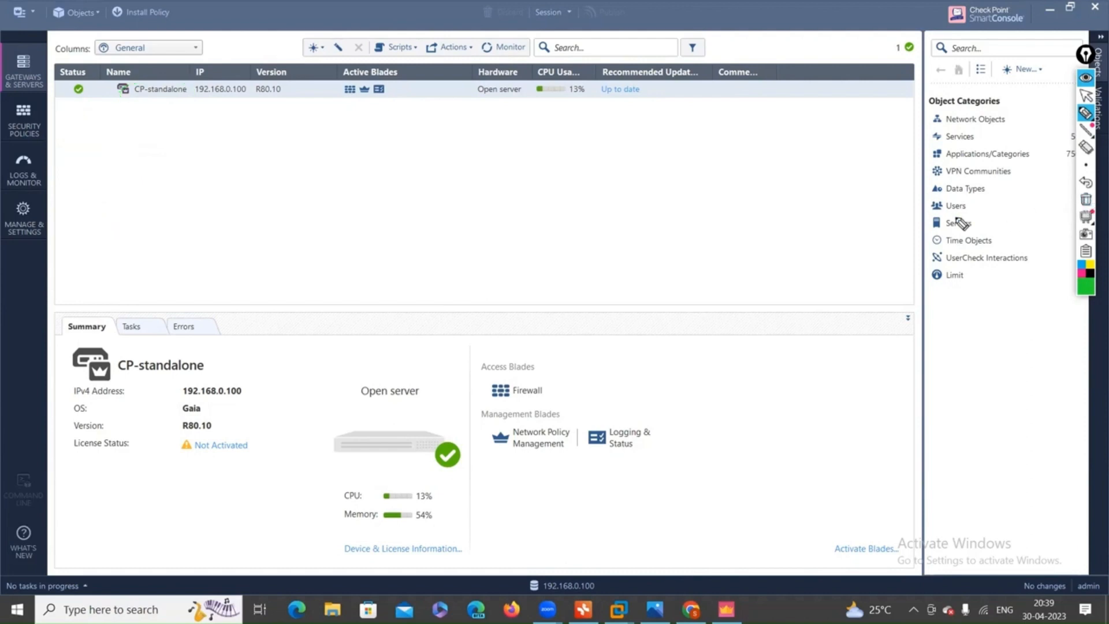
click(1086, 94)
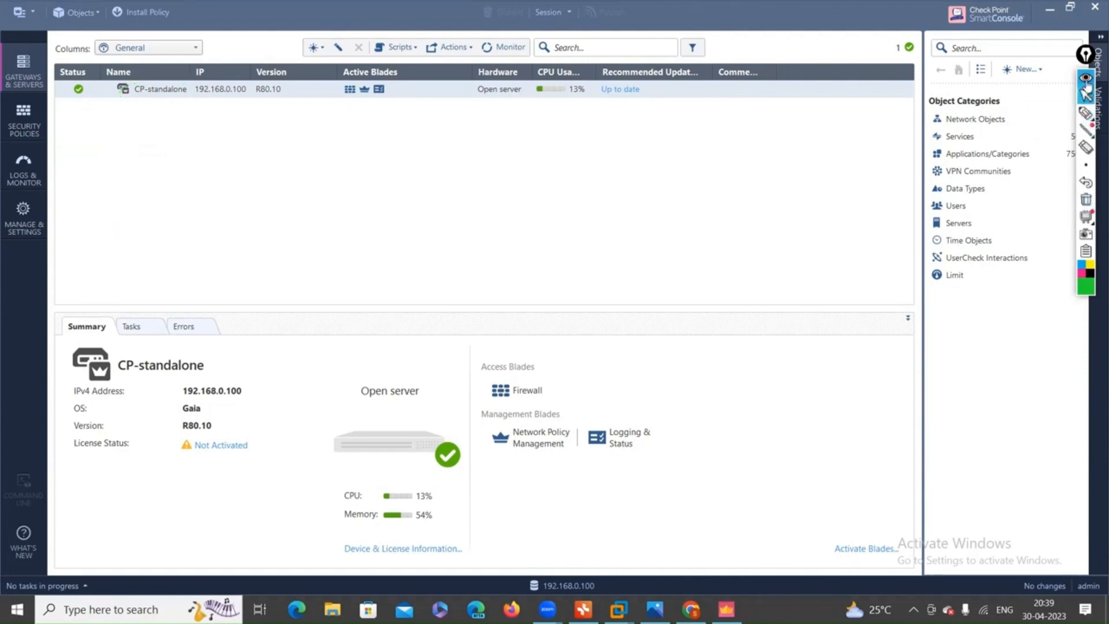
drag(1086, 55, 1089, 33)
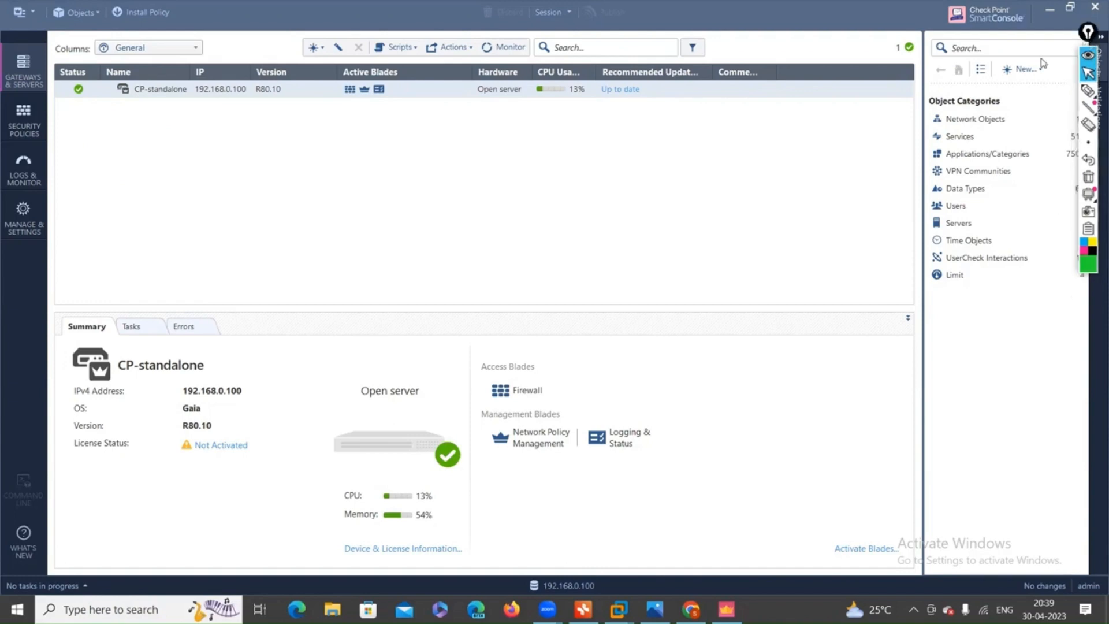